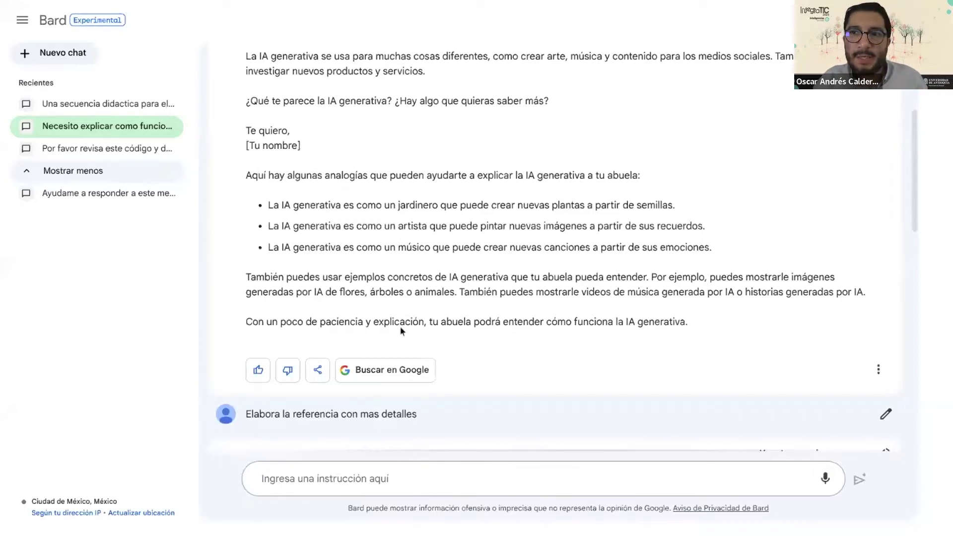
- Open bard.google.com in a new browser tab and display the page in full screen
mouse_move(384, 5)
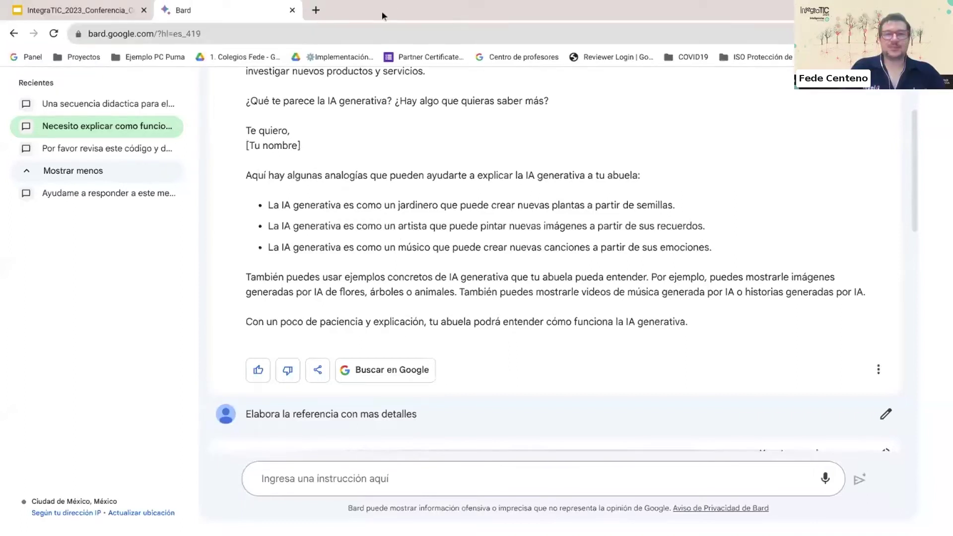
click(316, 11)
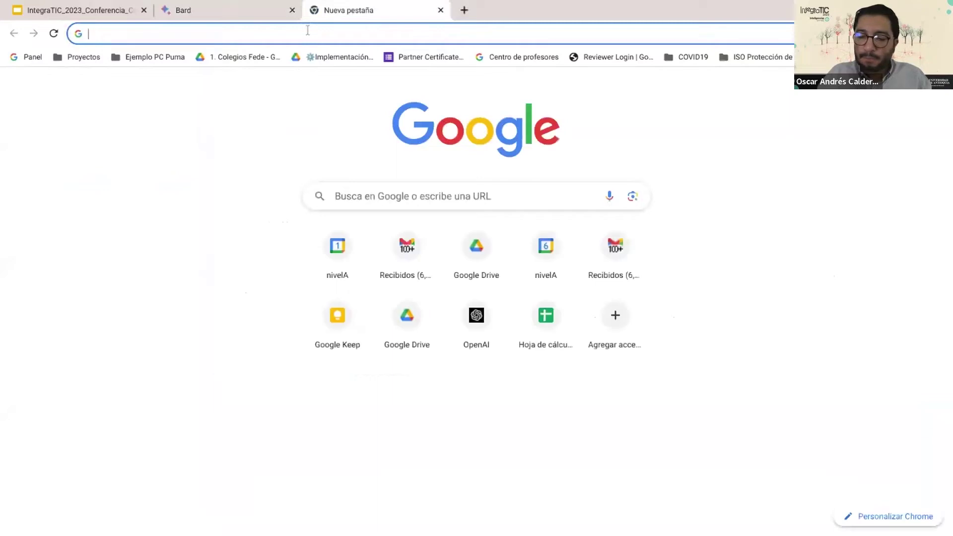
text(bard.google.co)
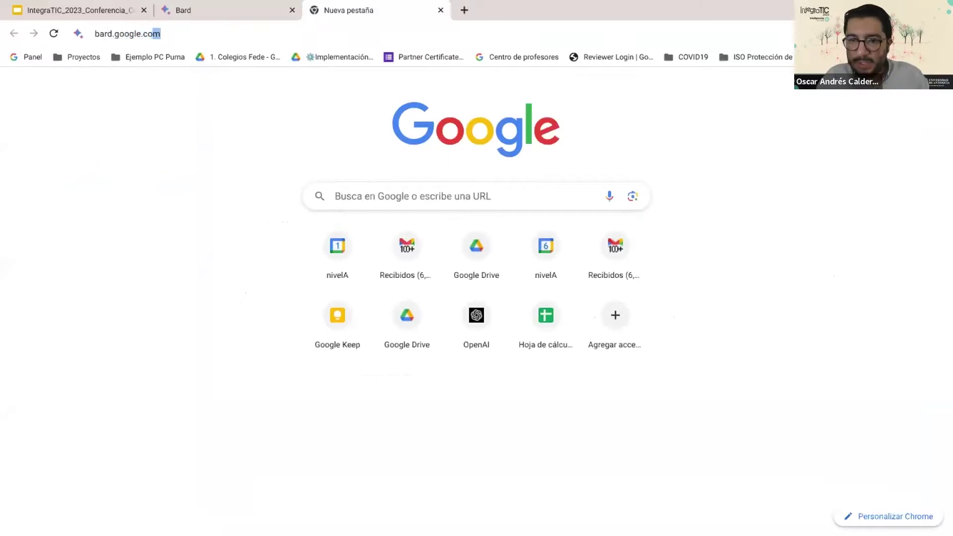
text(m)
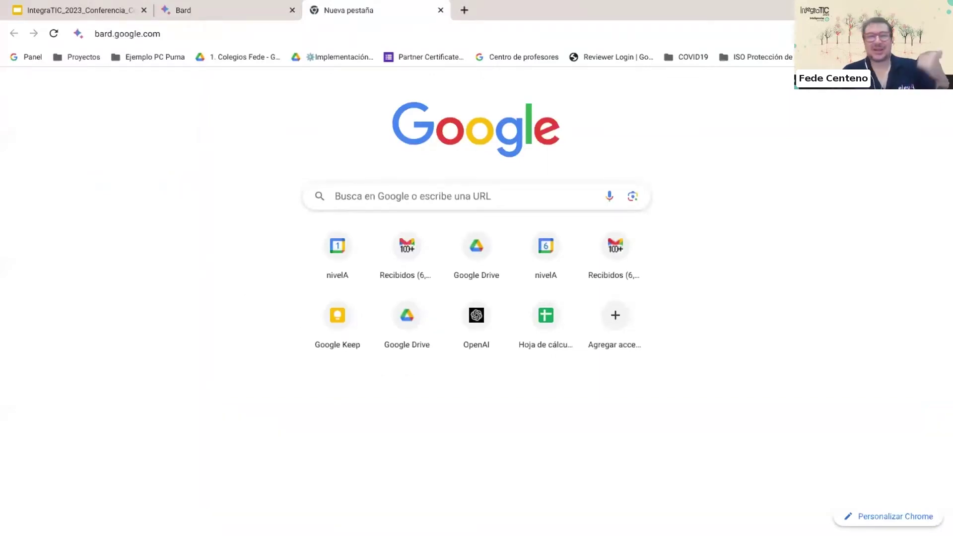
key(Return)
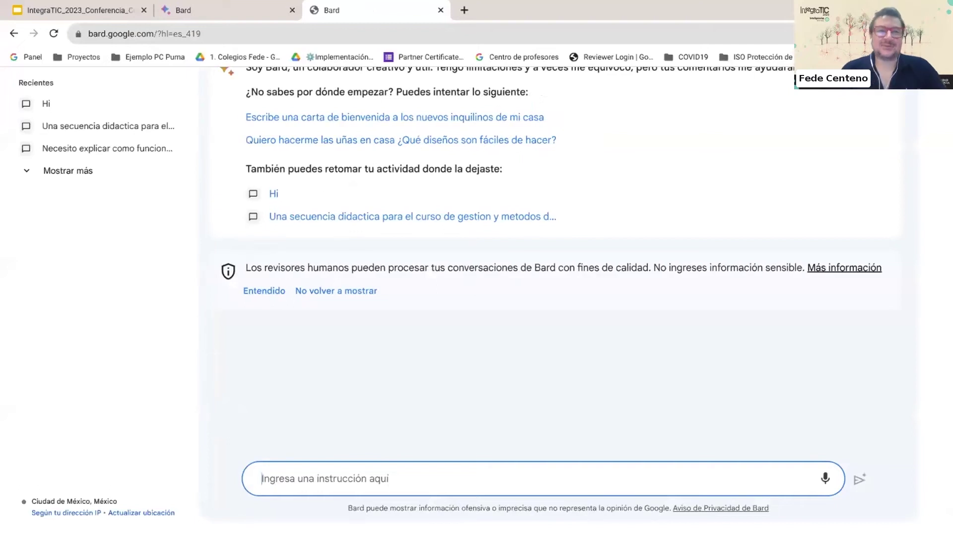
key(F11)
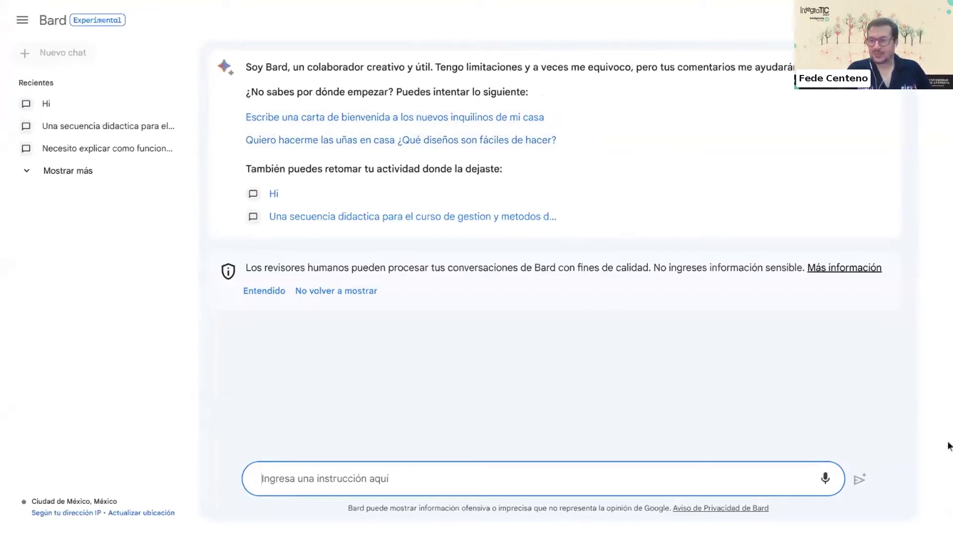
- Collapse and reopen the side menu, expand the recent chats and view the options of the "Necesito explicar como fun..." chat
click(22, 22)
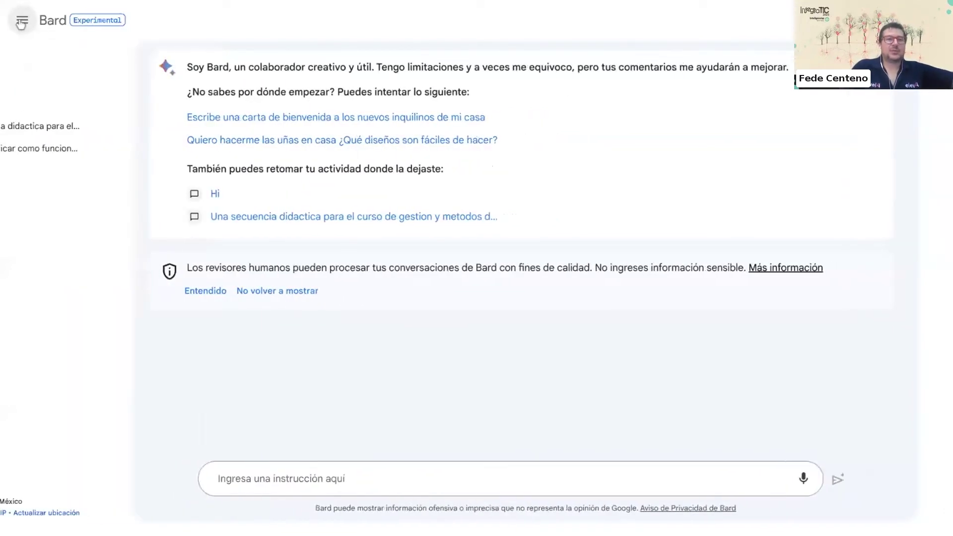
click(21, 22)
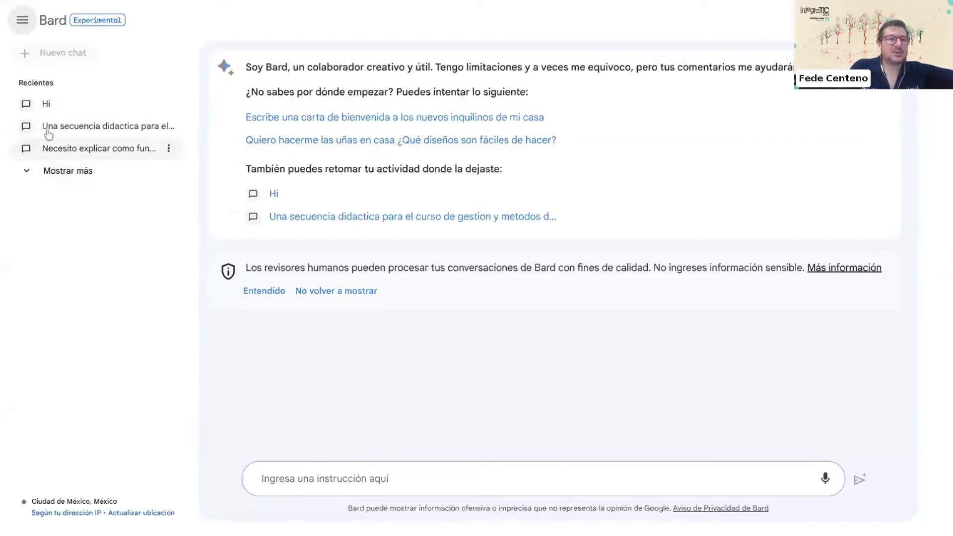
click(25, 172)
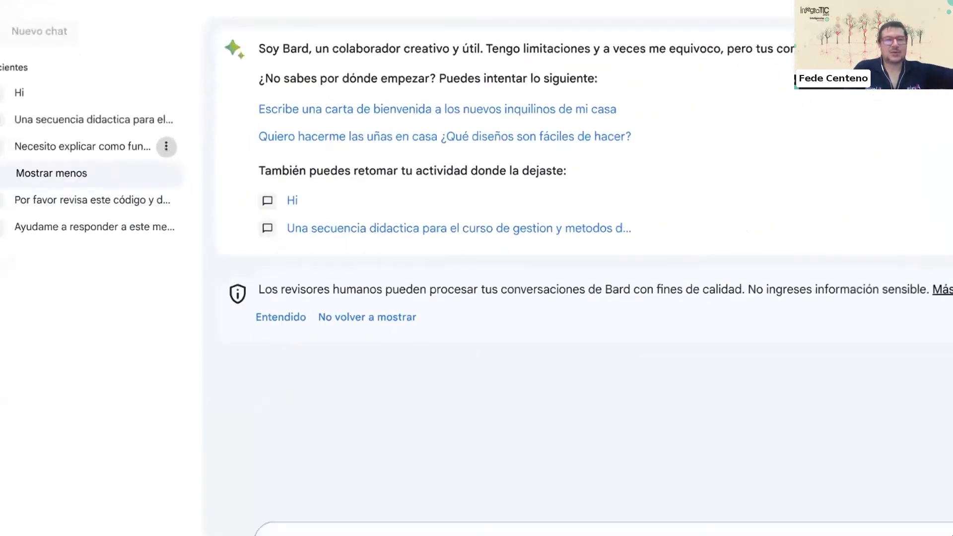
click(167, 146)
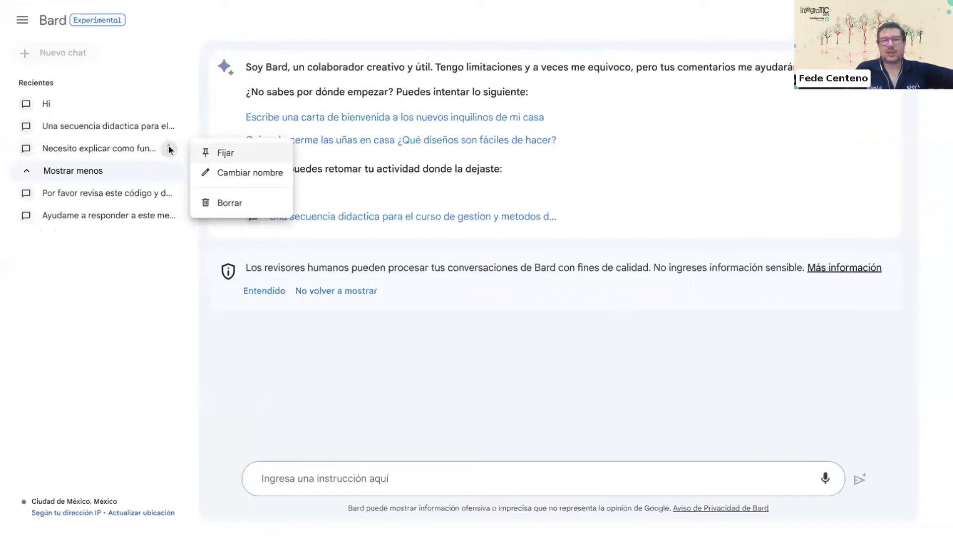
click(127, 330)
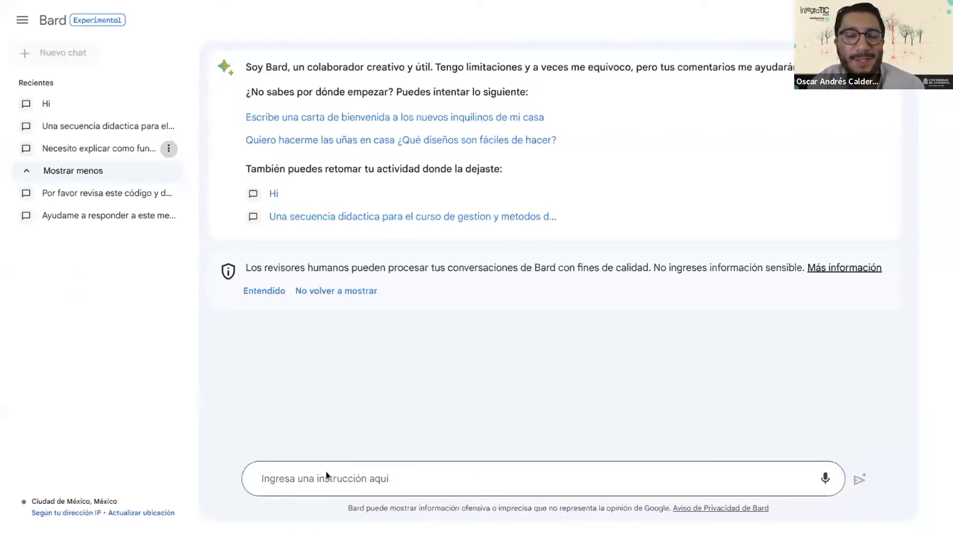
- Send Bard the prompt "Necesito explicar las escalas de la música a un grupo de estudiantes de preescolar"
click(308, 474)
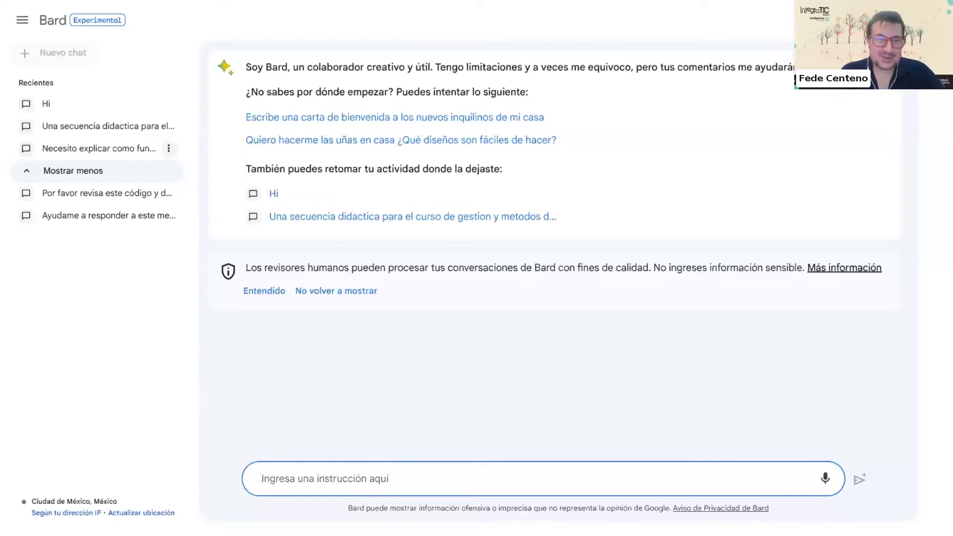
text(C)
key(BackSpace)
text(N)
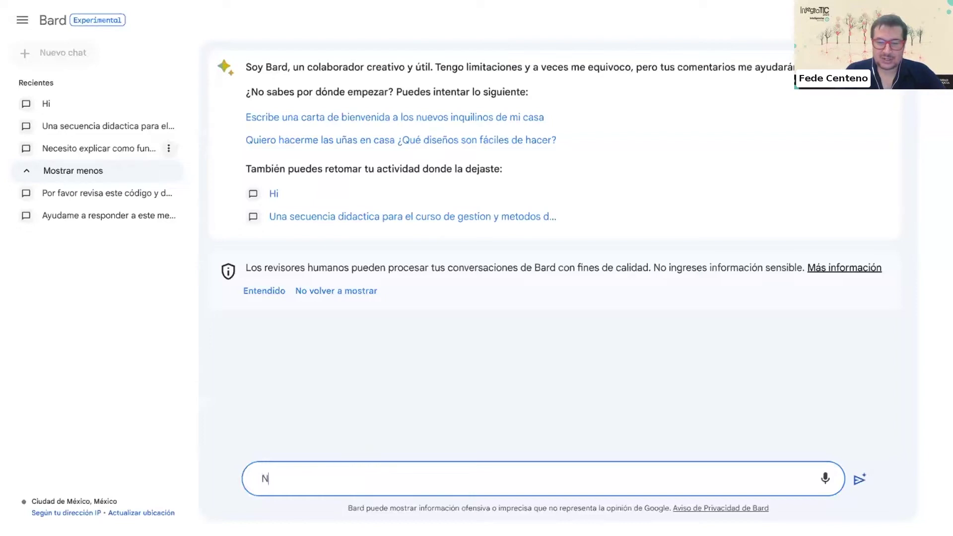
text(ecesito explicar las escalas de la múds)
key(BackSpace)
key(BackSpace)
text(sica)
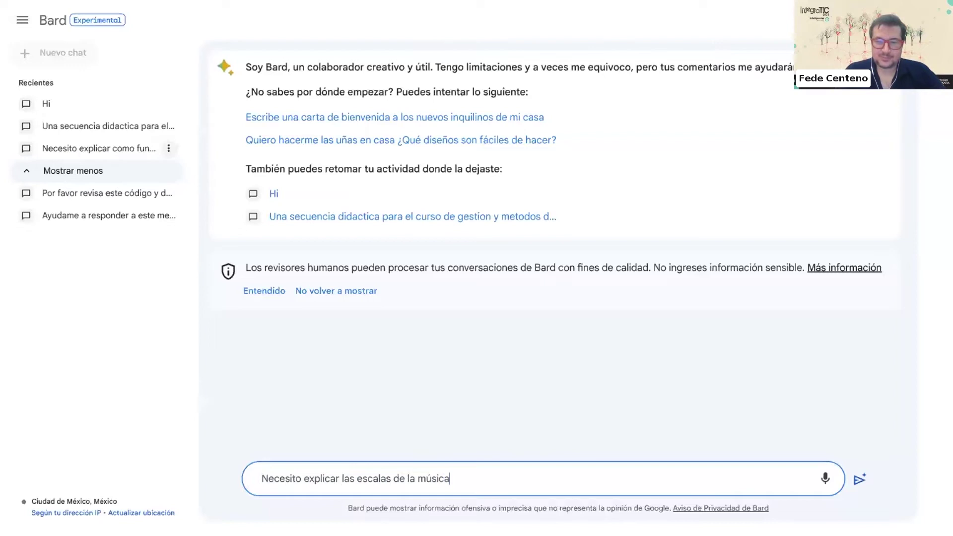
text( a un grup)
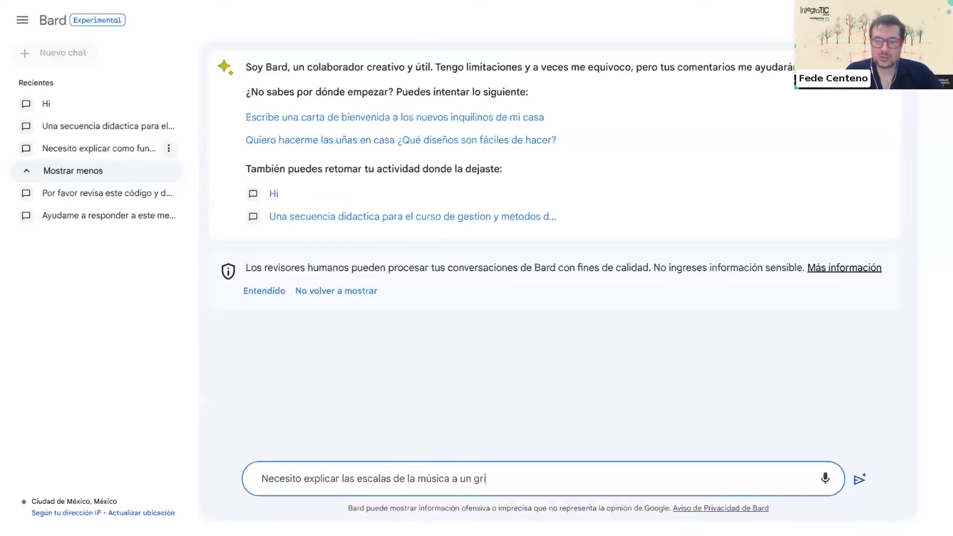
text(o de estudia)
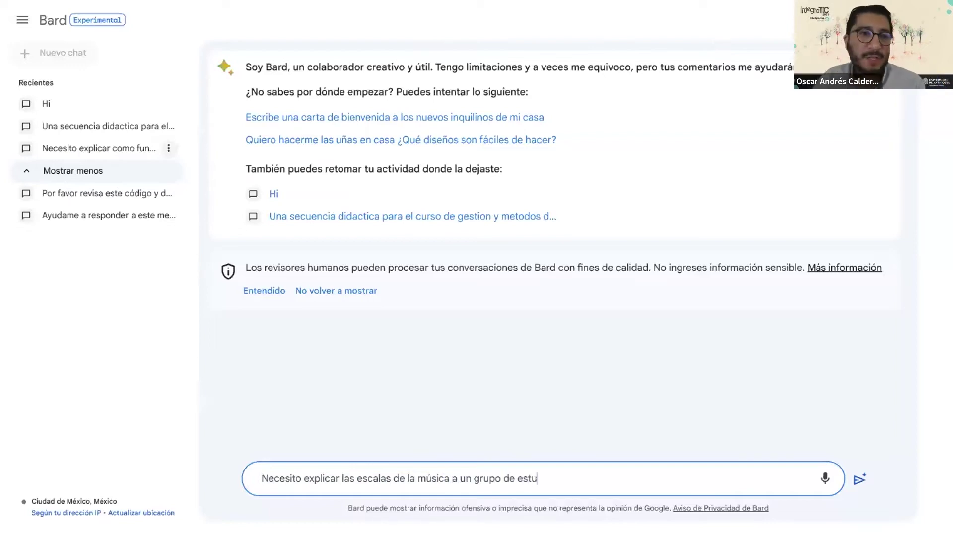
text(ntes)
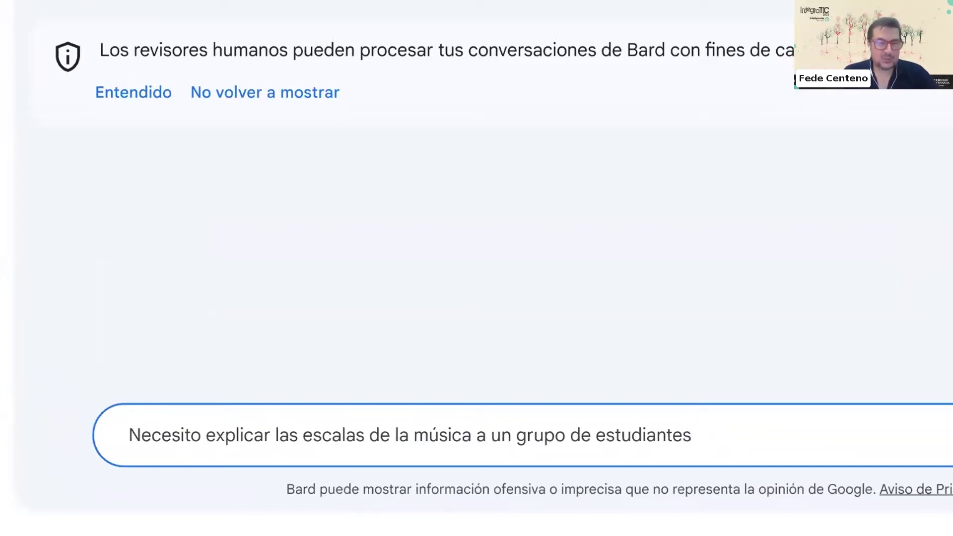
text(de preescola)
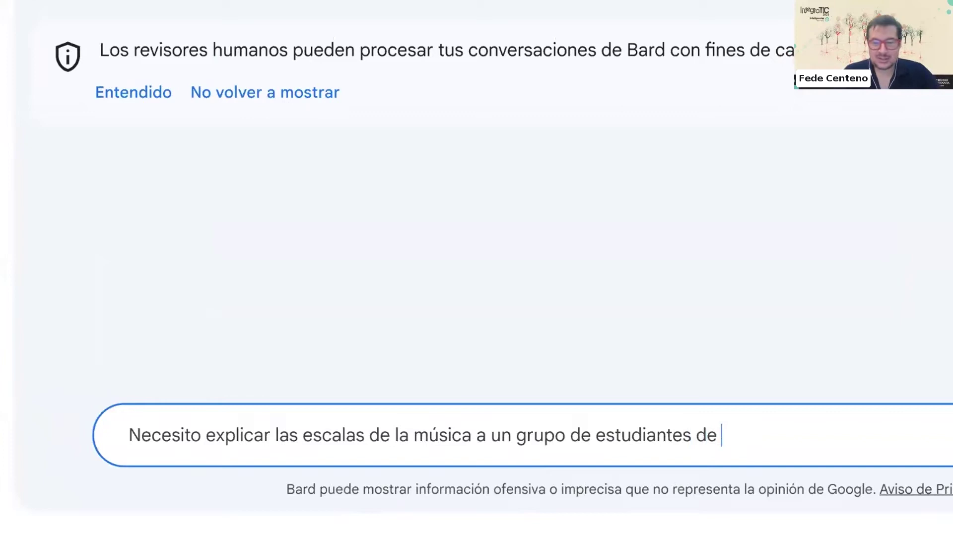
text(r)
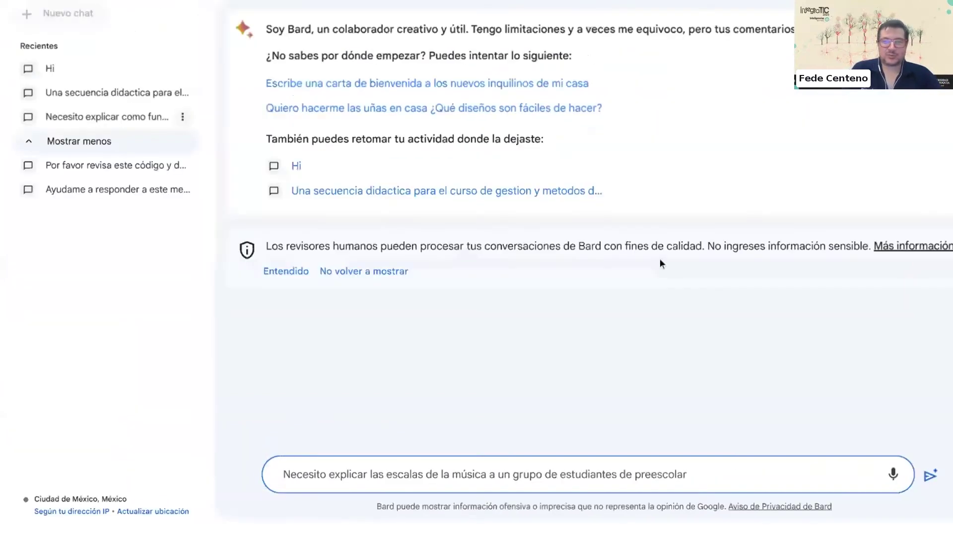
click(860, 480)
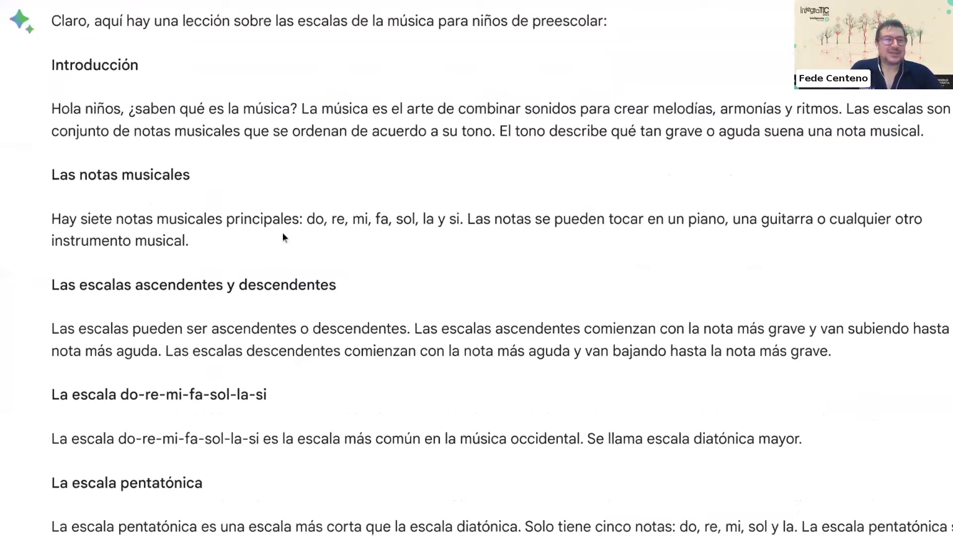
- Read through the generated preschool lesson on musical scales, highlighting the "Actividades" heading and examining the activities, conclusion and teaching tips
scroll(283, 237, down, 3)
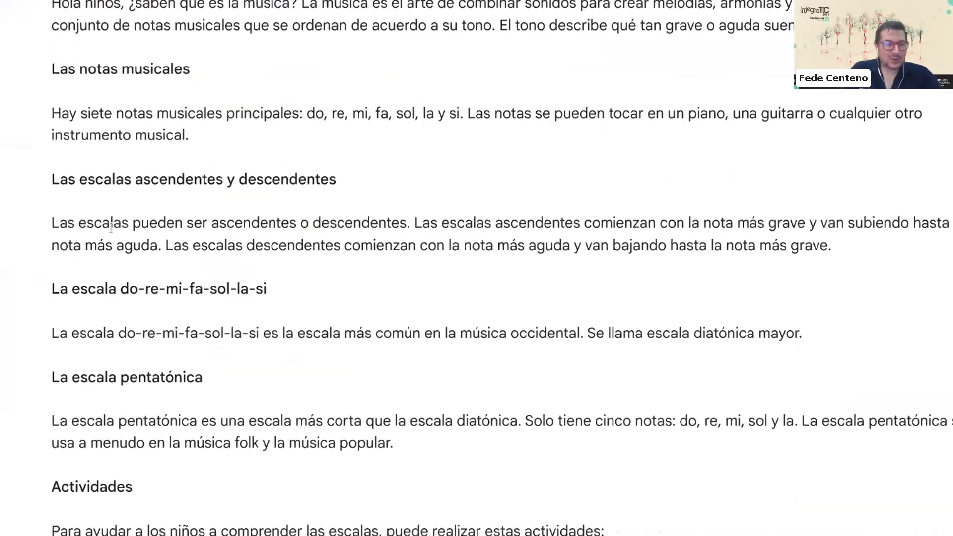
scroll(111, 235, down, 2)
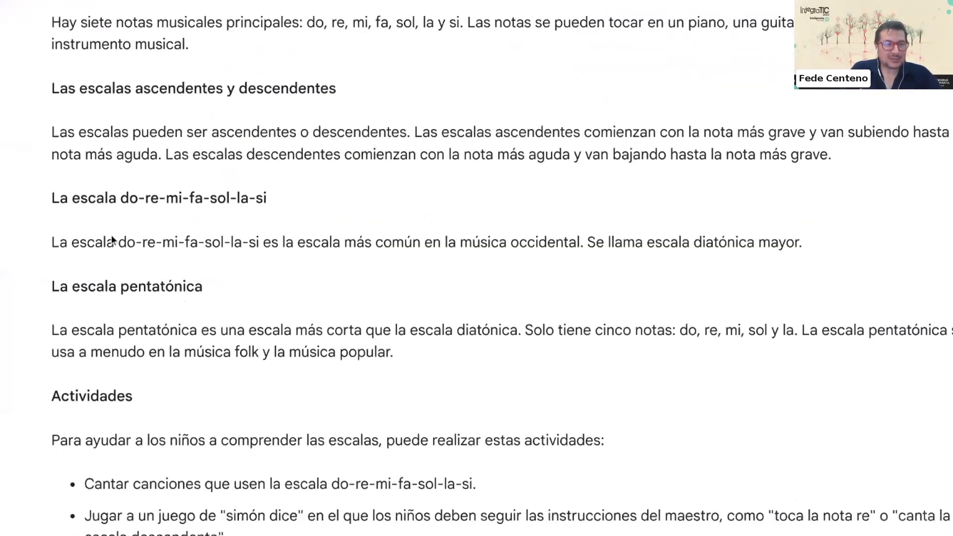
scroll(112, 240, down, 2)
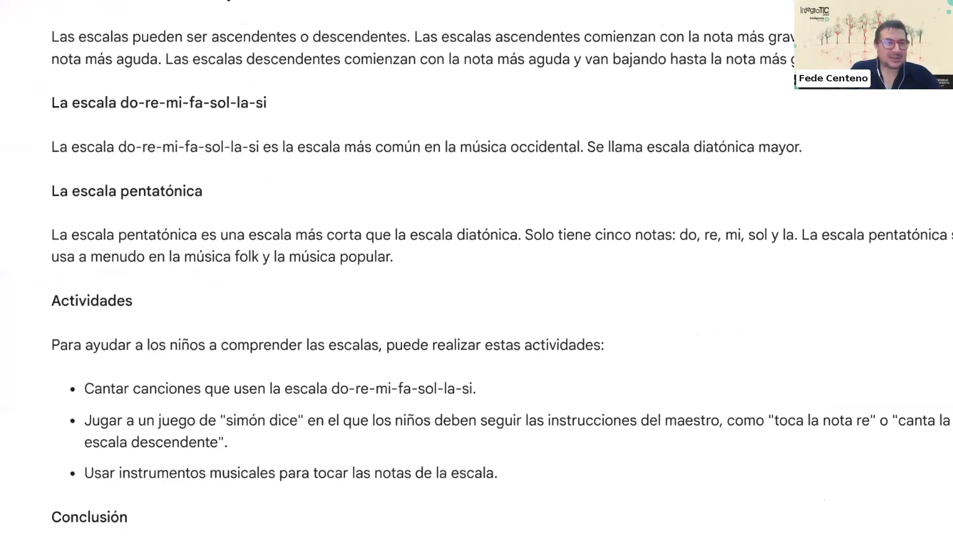
scroll(476, 268, up, 1)
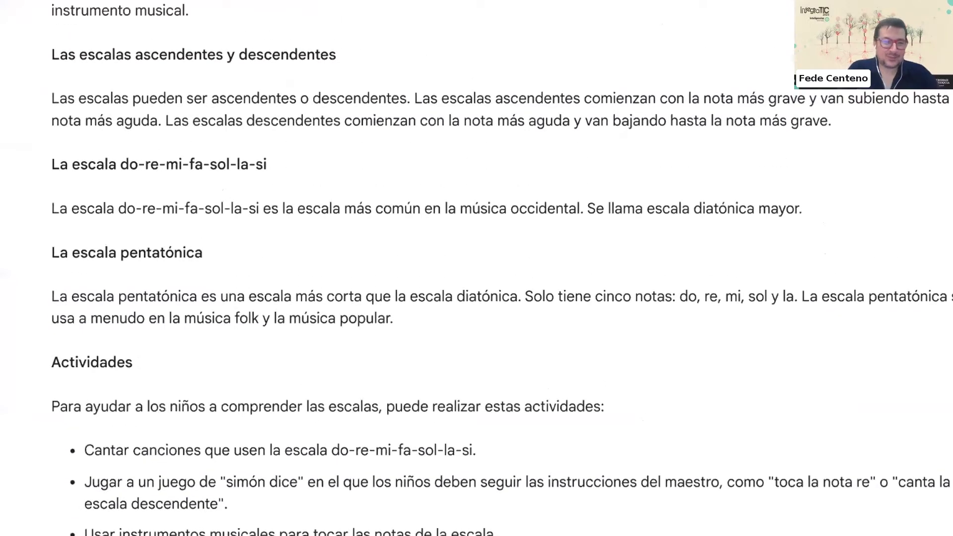
scroll(54, 194, down, 2)
scroll(54, 193, down, 2)
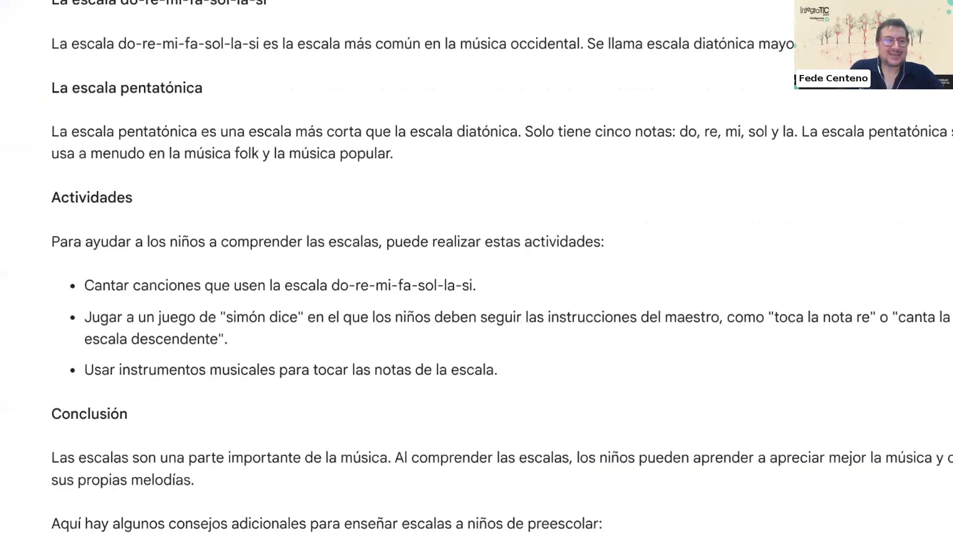
drag(51, 194, 133, 190)
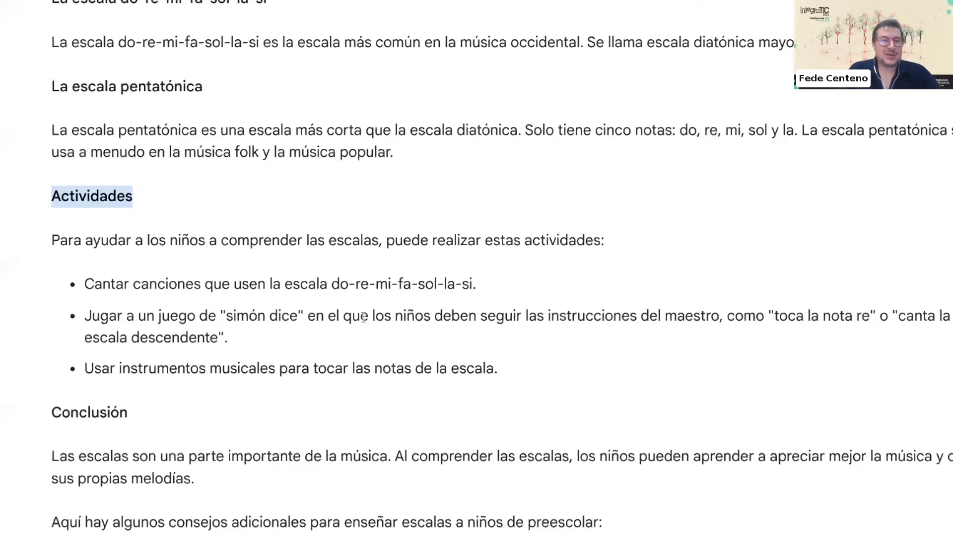
scroll(362, 318, down, 2)
scroll(362, 317, down, 1)
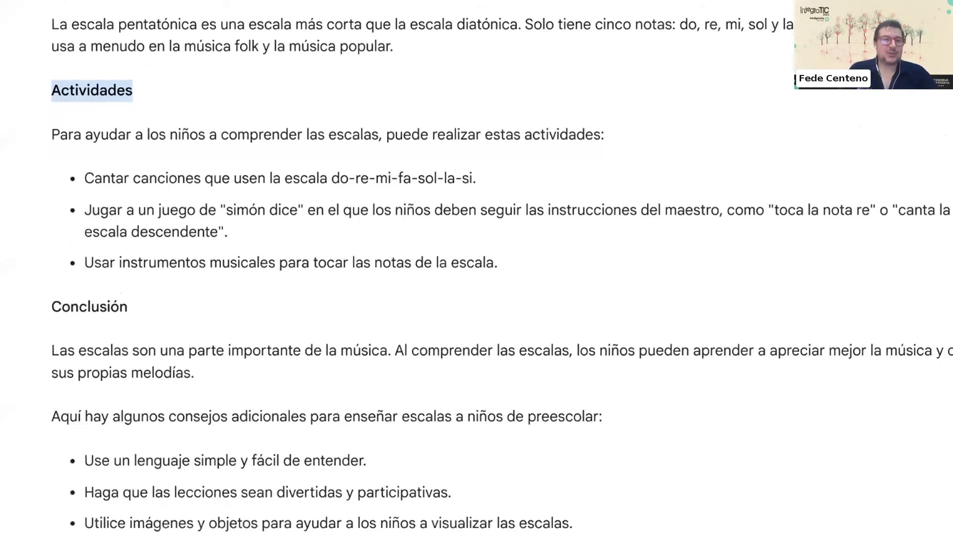
- Return to the start of the conversation and highlight the submitted prompt, then clear the selection
scroll(561, 248, up, 4)
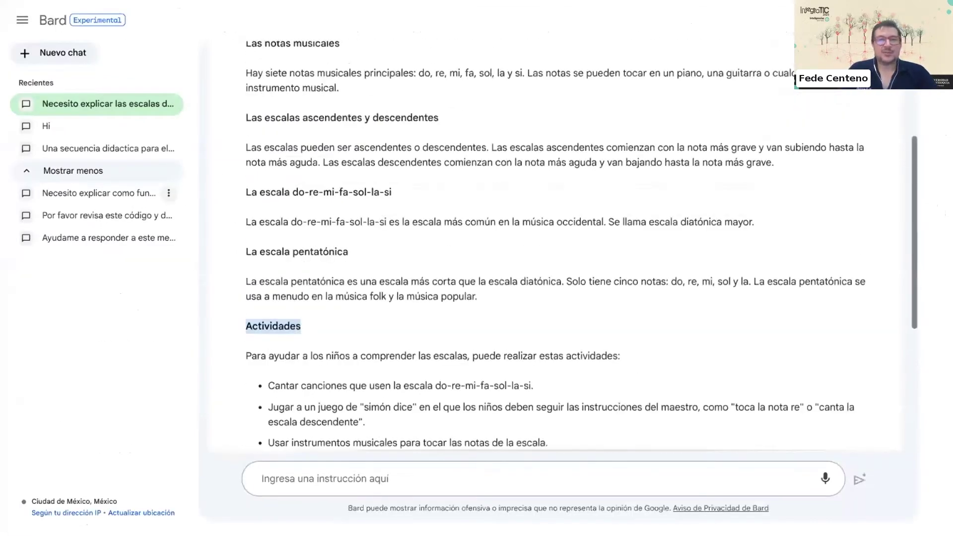
scroll(546, 154, up, 4)
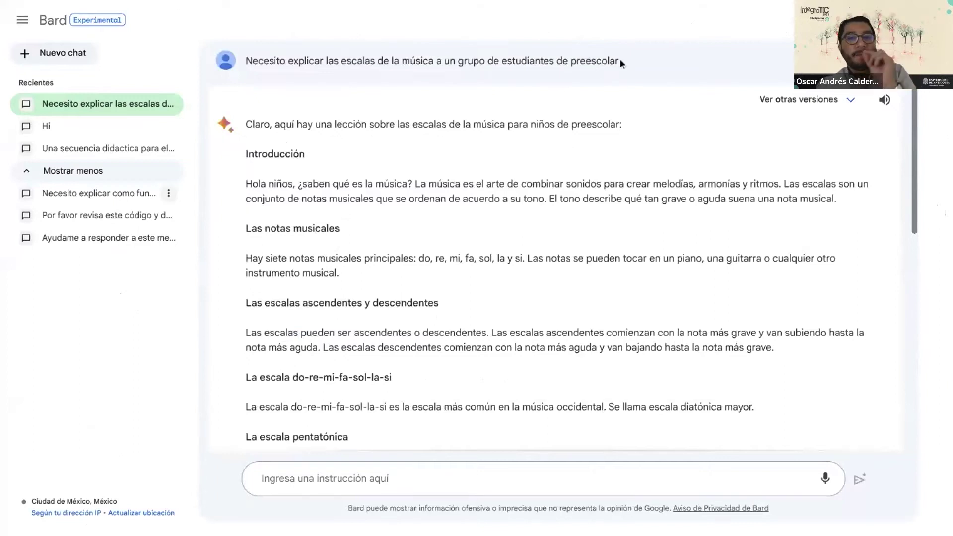
drag(620, 58, 233, 63)
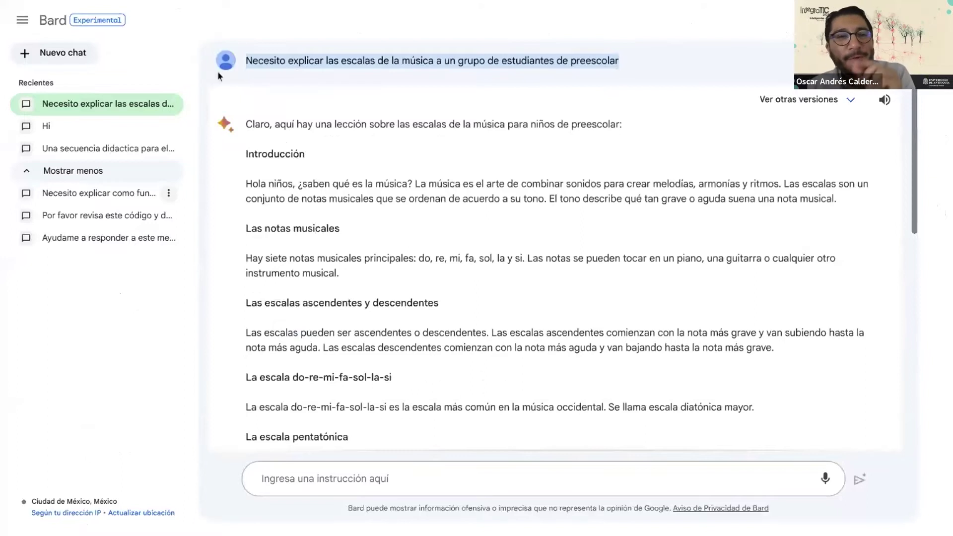
click(144, 366)
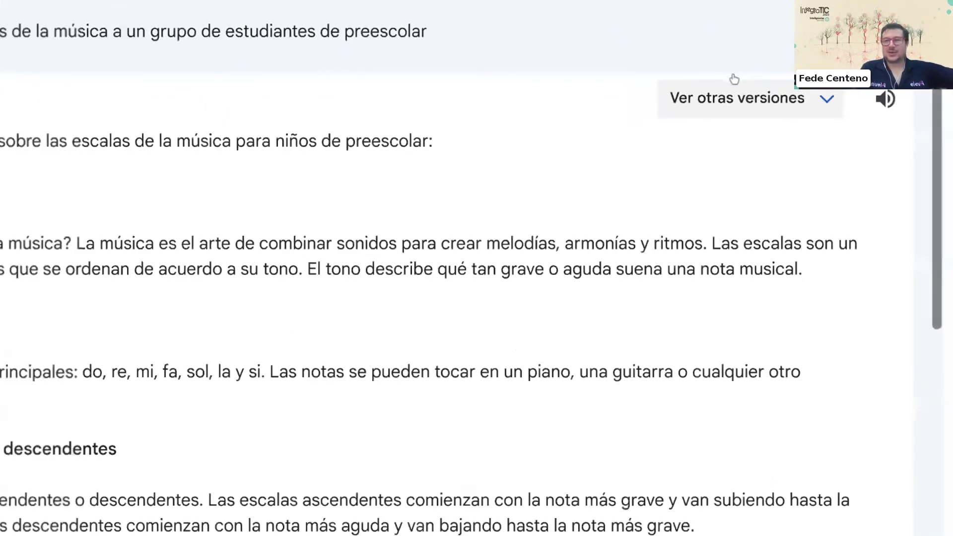
- Show the alternative drafts of the answer, switch to Versión 2 and review its teaching ideas and example story
click(826, 98)
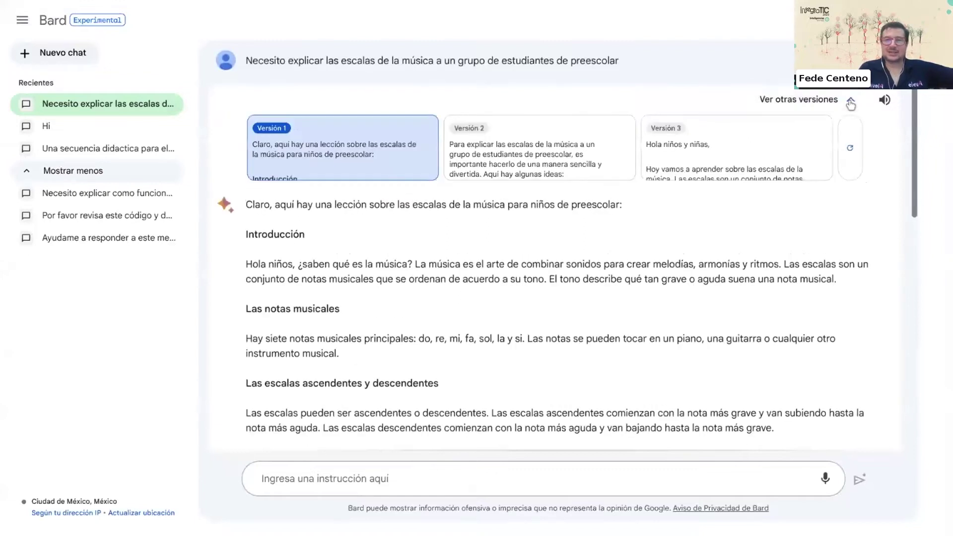
click(511, 162)
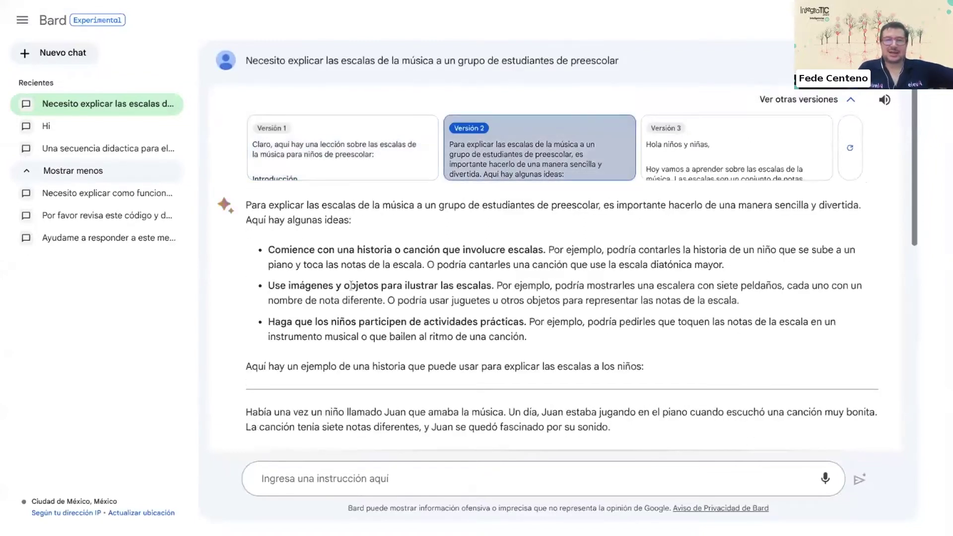
scroll(351, 287, down, 1)
scroll(351, 285, down, 3)
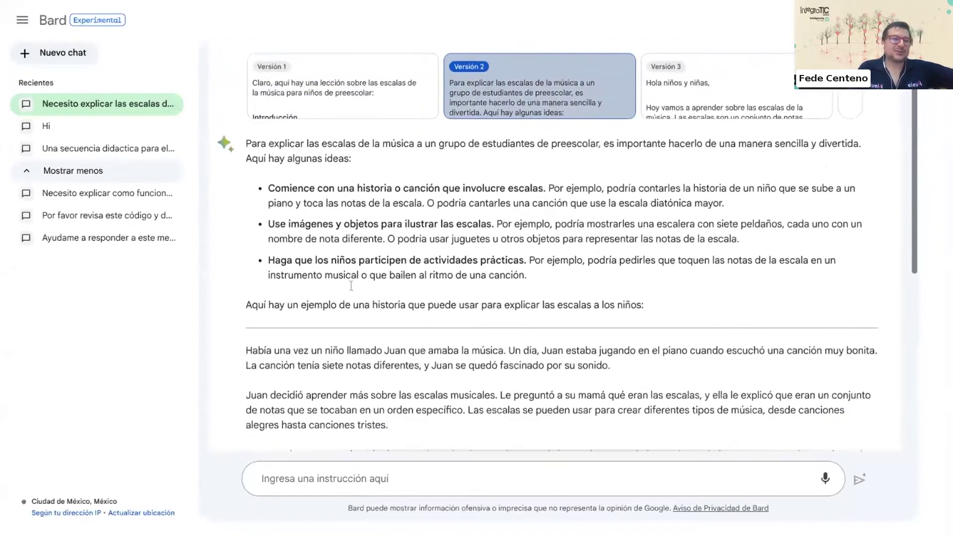
scroll(566, 243, up, 1)
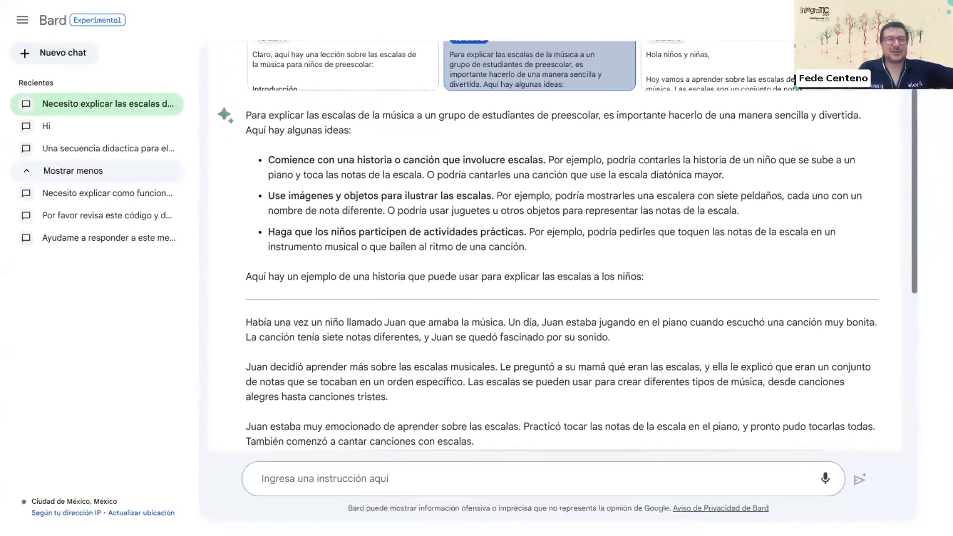
- Examine the rest of Versión 2, comparing its teaching ideas and example story with the practical activities, and return to the draft previews
scroll(324, 171, up, 1)
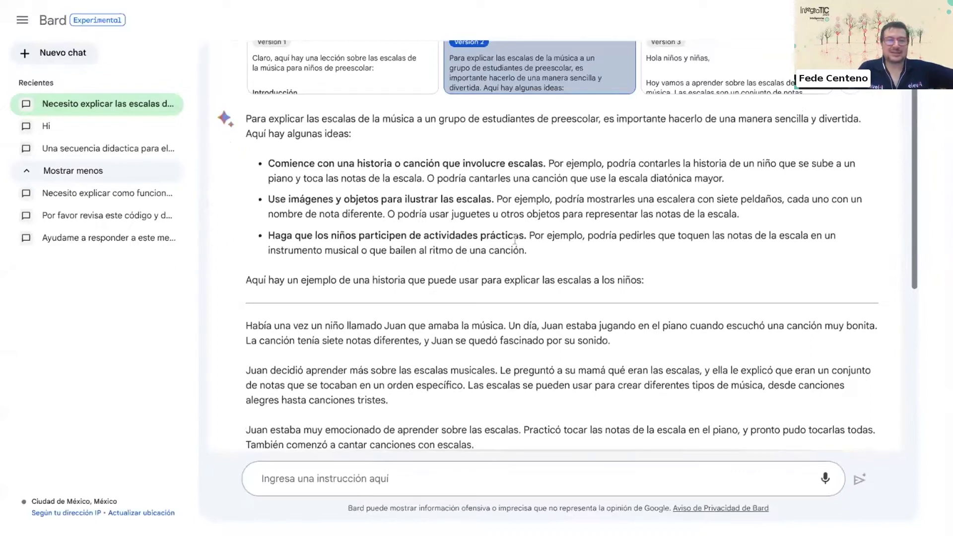
scroll(514, 239, down, 4)
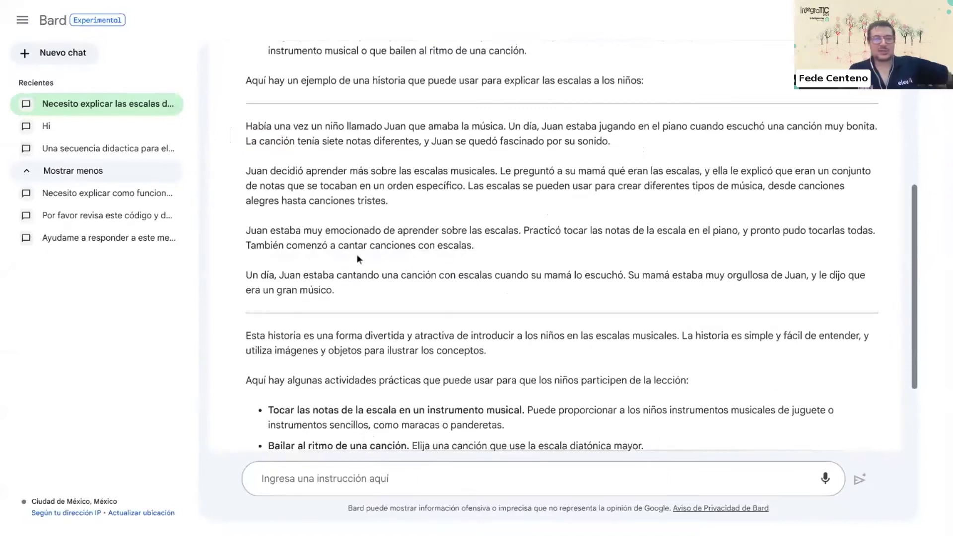
scroll(356, 254, up, 4)
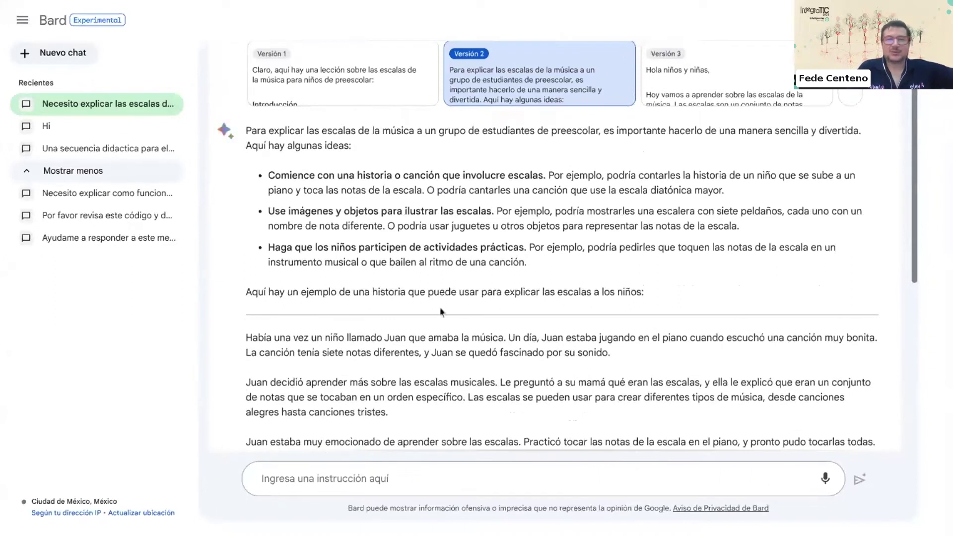
scroll(440, 311, down, 6)
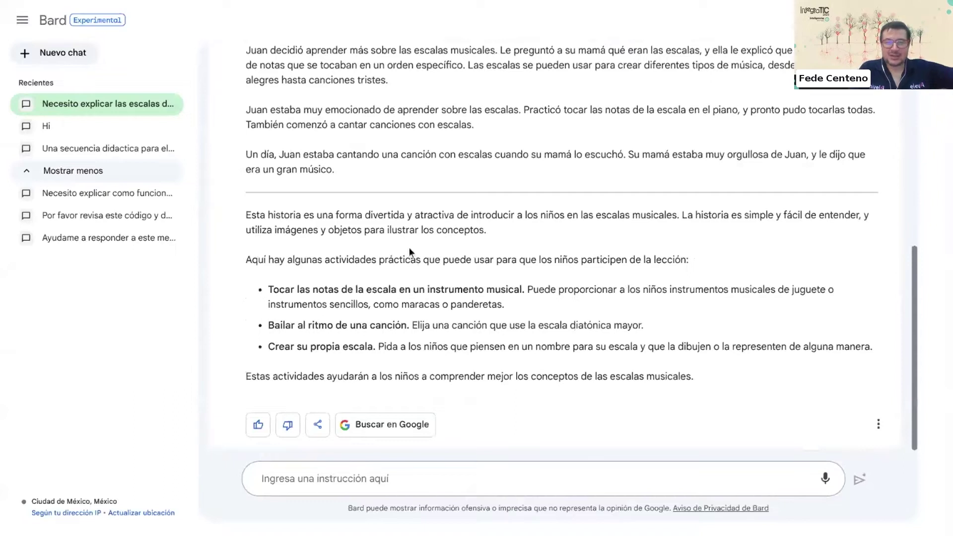
scroll(408, 247, up, 5)
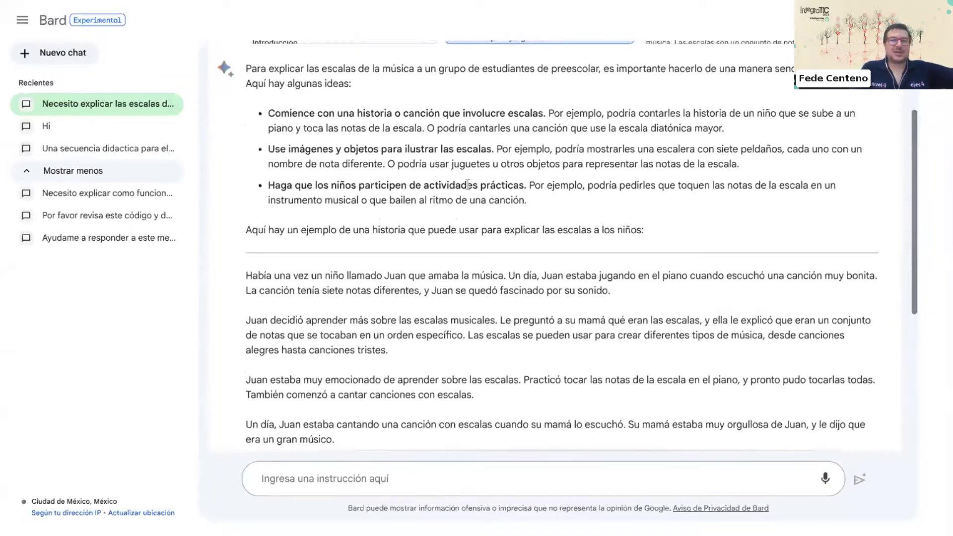
scroll(541, 196, down, 5)
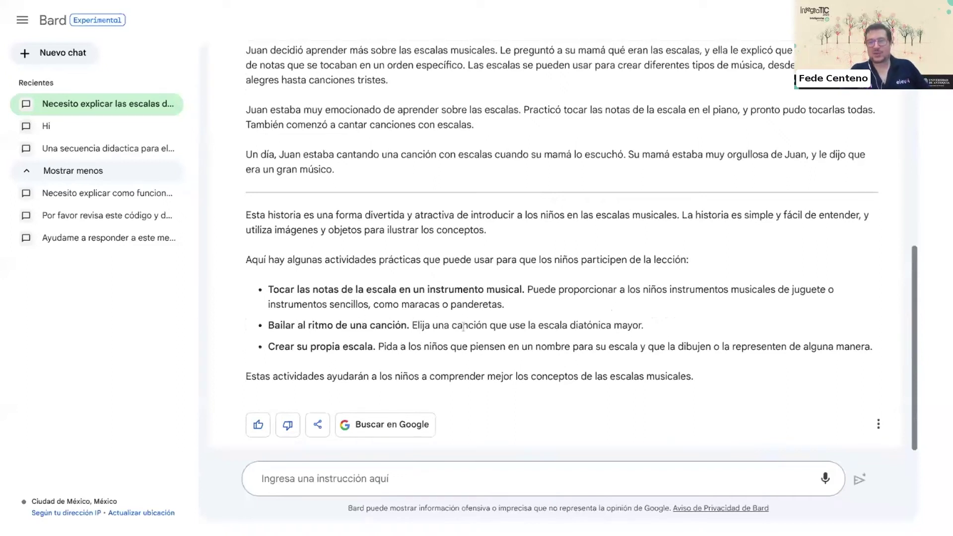
scroll(466, 321, up, 1)
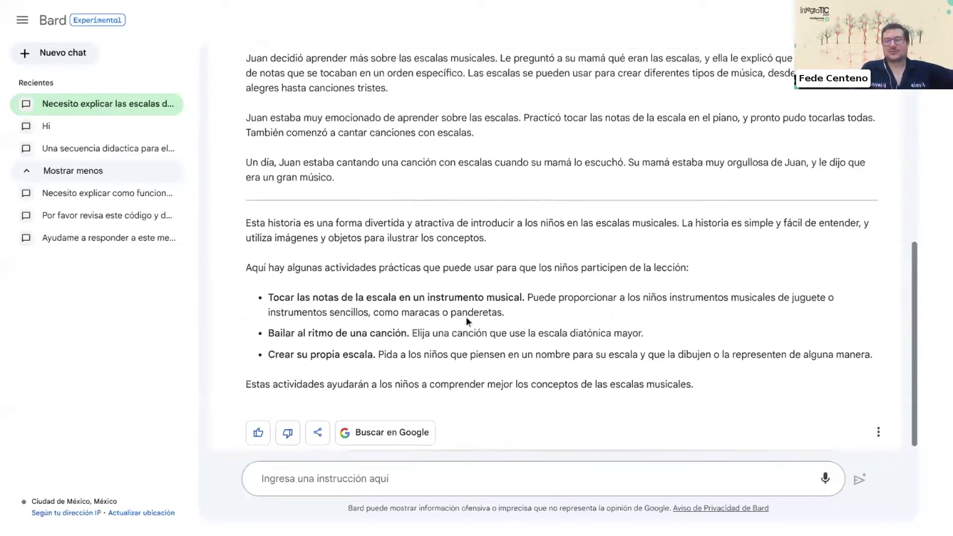
scroll(466, 317, up, 8)
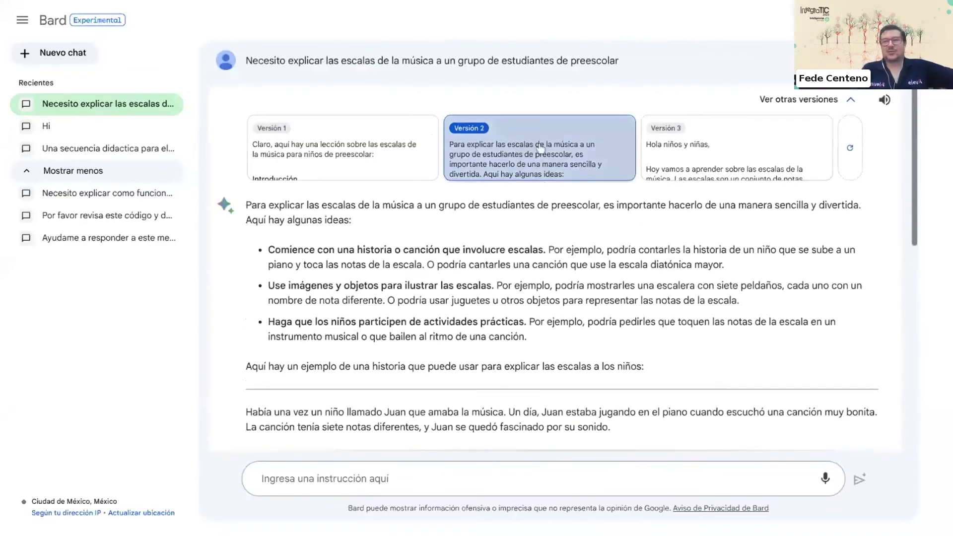
- Switch to Versión 3 of the answer and review its scripted dialogue about scales for the children
click(718, 162)
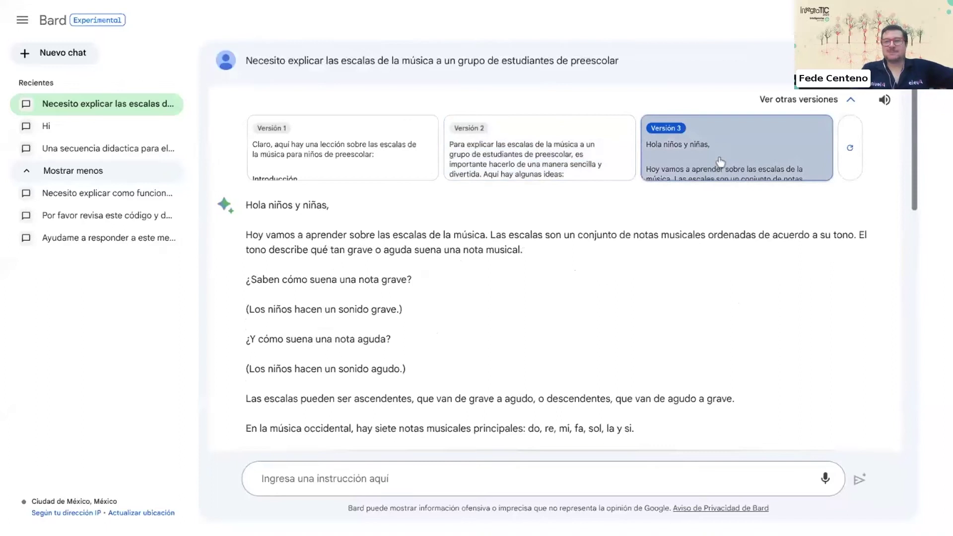
scroll(525, 305, down, 1)
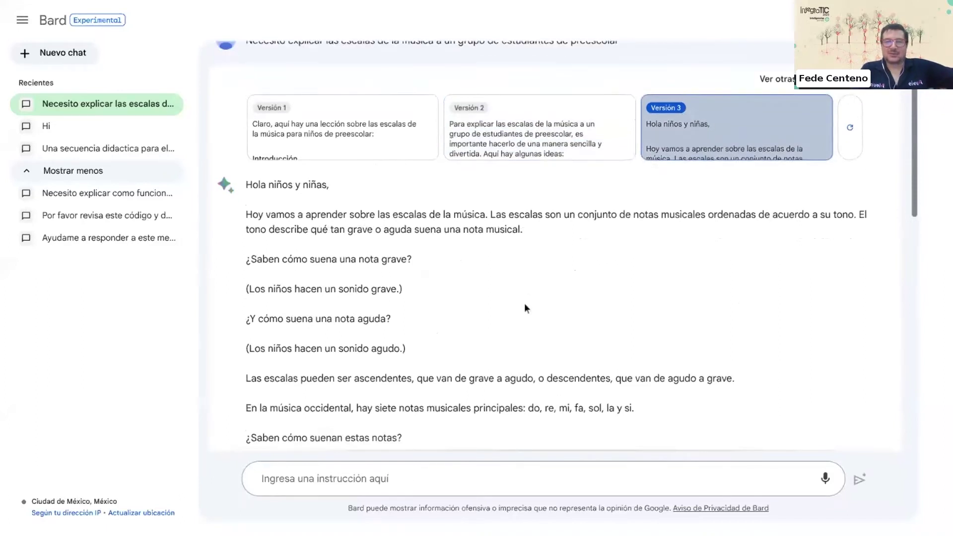
scroll(524, 303, down, 4)
scroll(524, 303, up, 5)
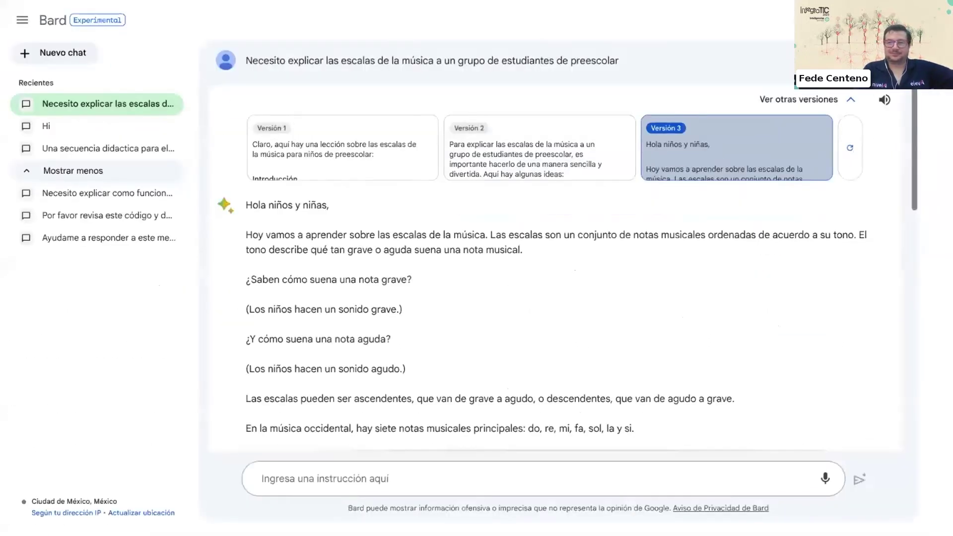
- Regenerate the drafts of the preschool answer and show the new alternative versions
click(849, 147)
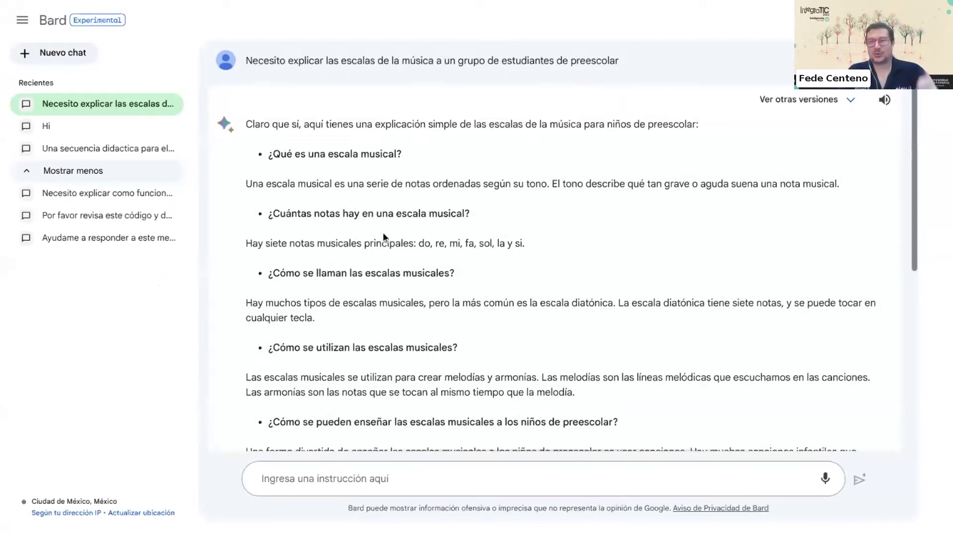
click(823, 101)
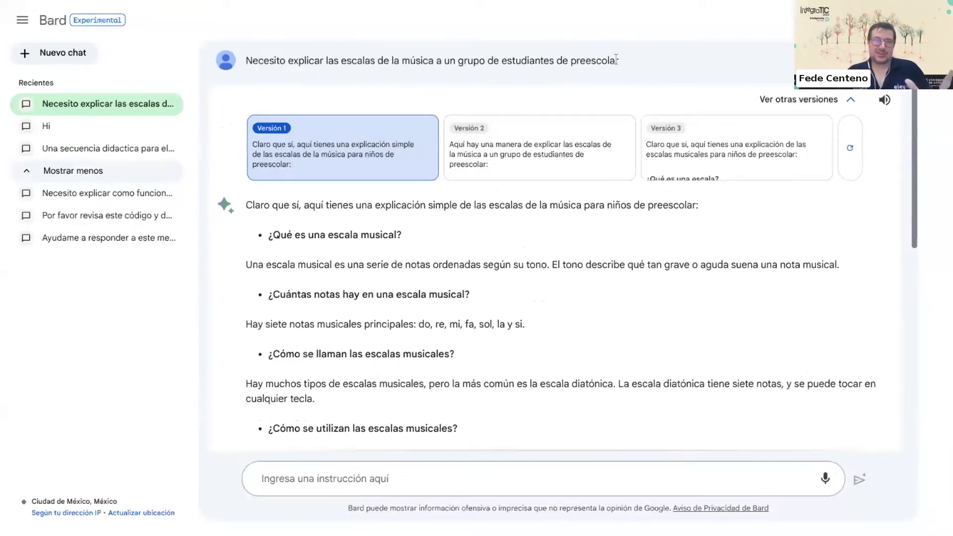
- Copy the submitted preschool prompt and paste it into the prompt field of a new chat
drag(621, 62, 242, 63)
key(ctrl+c)
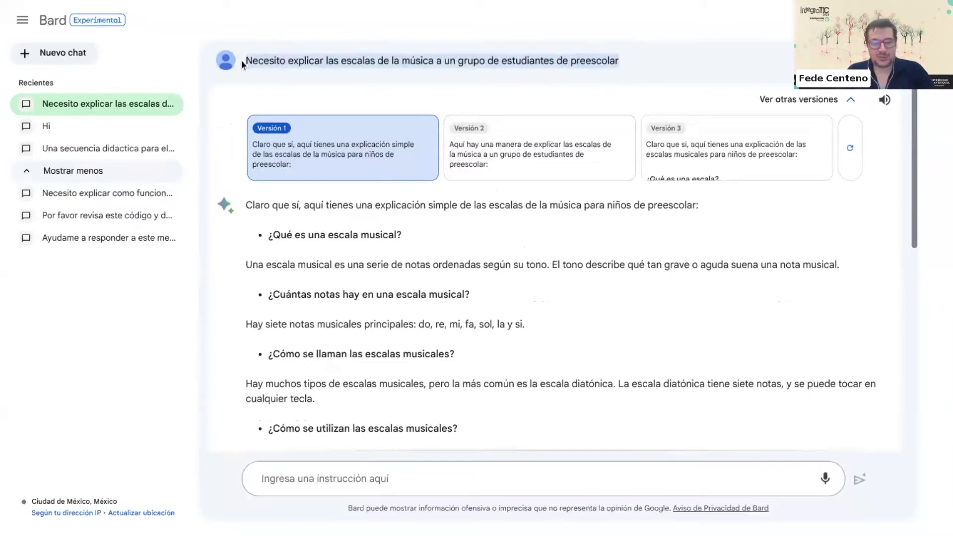
click(74, 52)
click(319, 477)
key(ctrl+v)
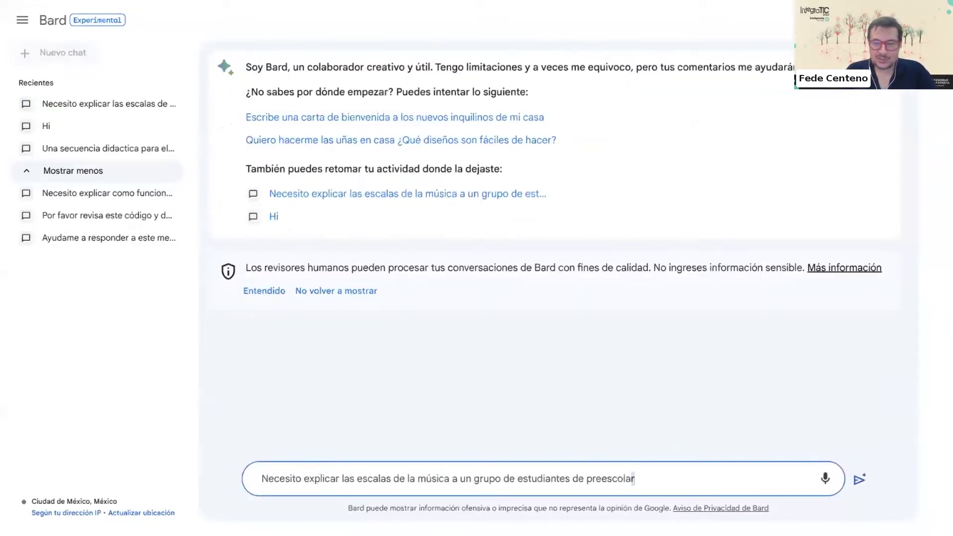
- Replace "preescolar" in the pasted prompt with "maestría en música" and send it
drag(633, 478, 586, 479)
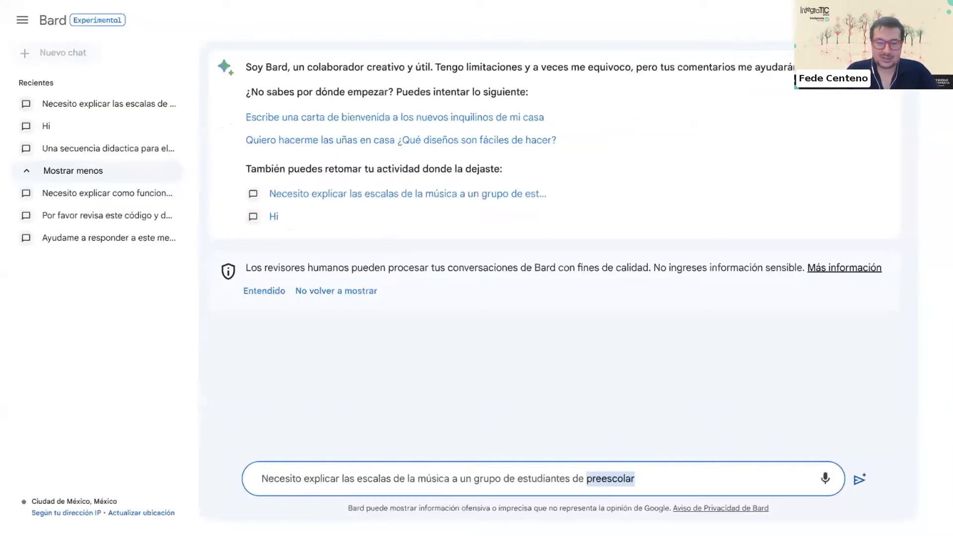
text(maestria)
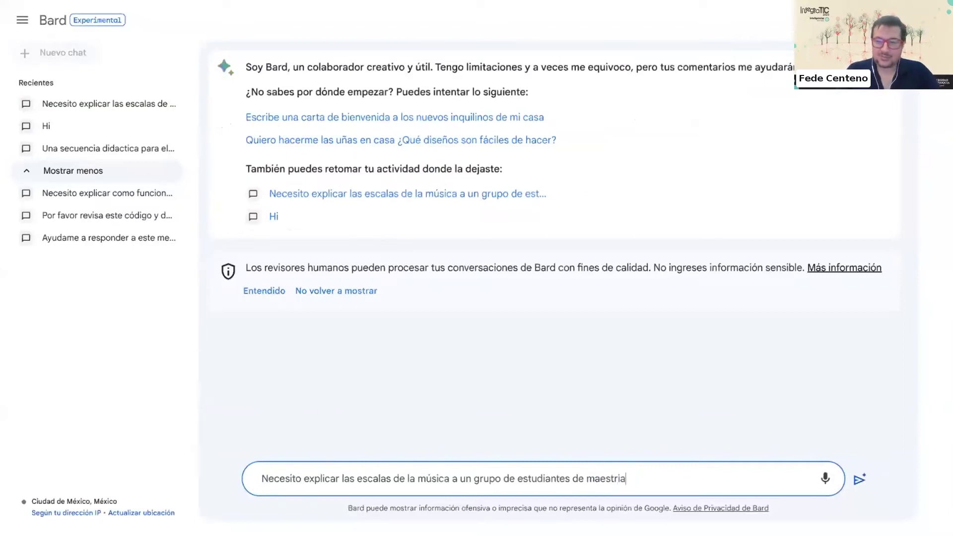
key(BackSpace)
key(BackSpace)
text(ía en m;usica)
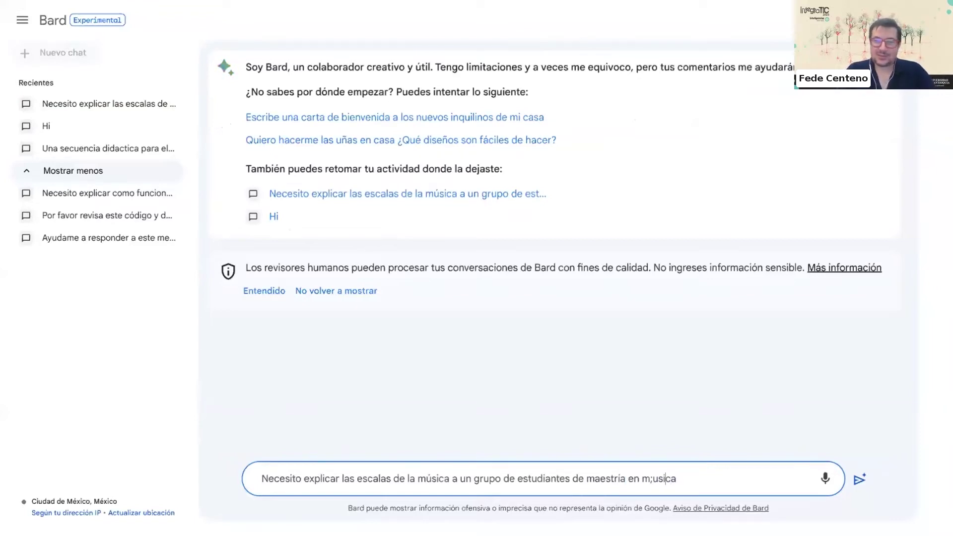
key(BackSpace)
key(BackSpace)
text(ú)
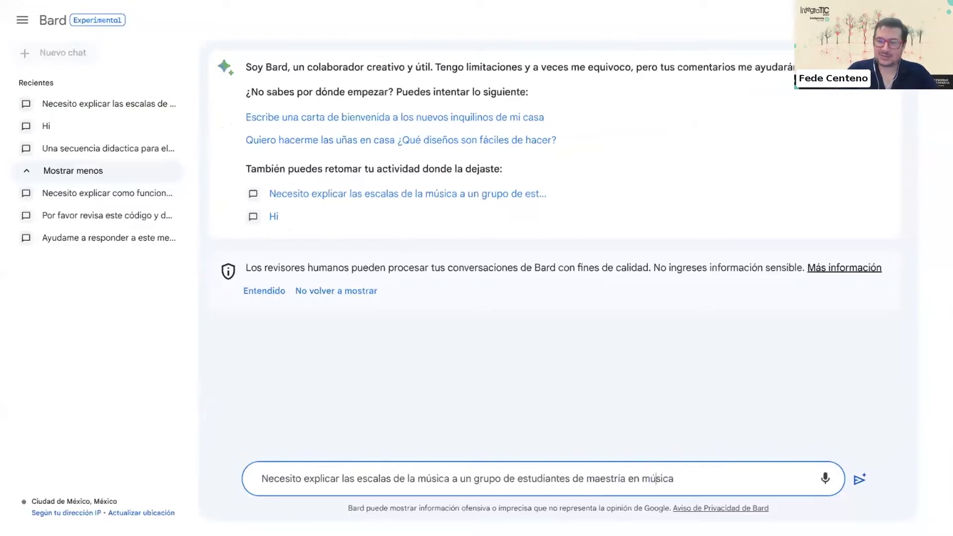
click(860, 481)
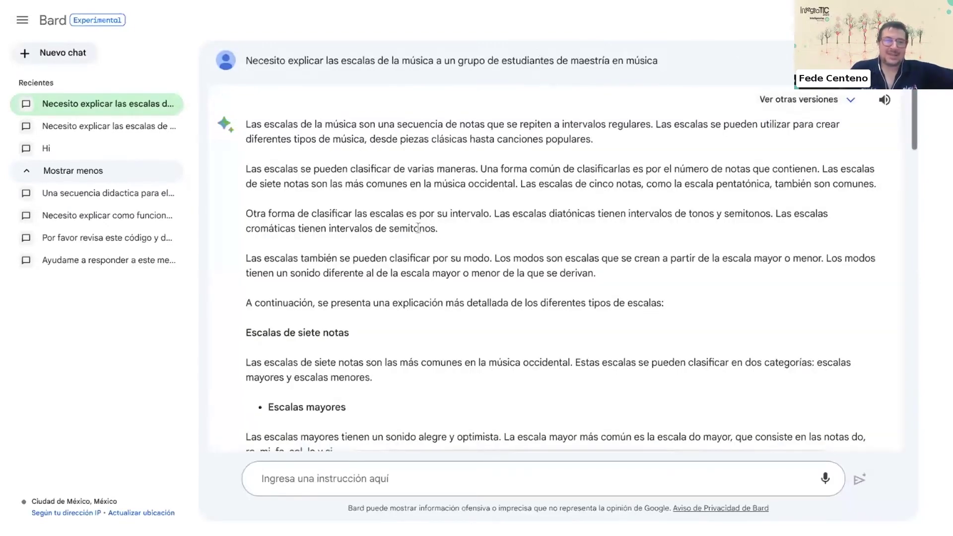
- Read through the master's-level answer, examining the scale types, the modes and the suggested student activities
scroll(418, 228, down, 1)
scroll(418, 228, down, 3)
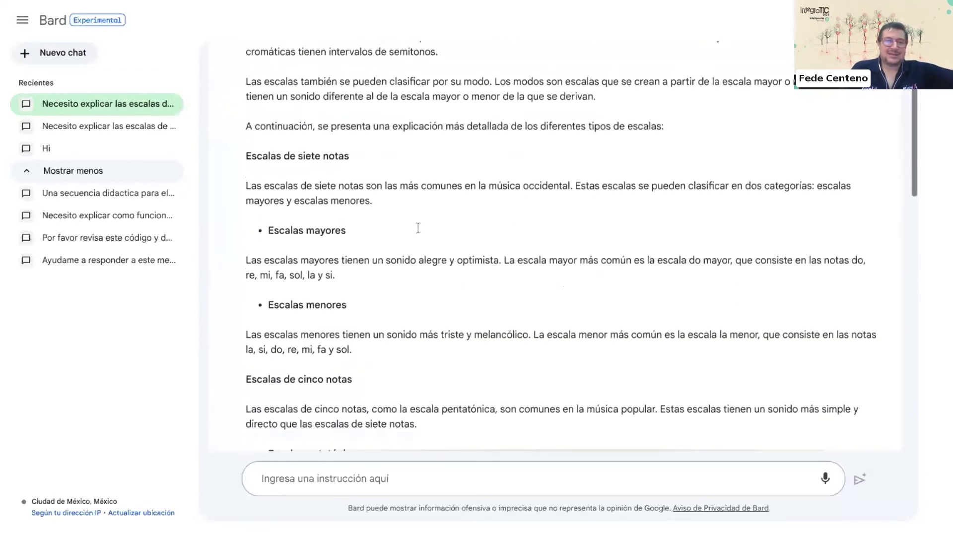
scroll(576, 245, down, 4)
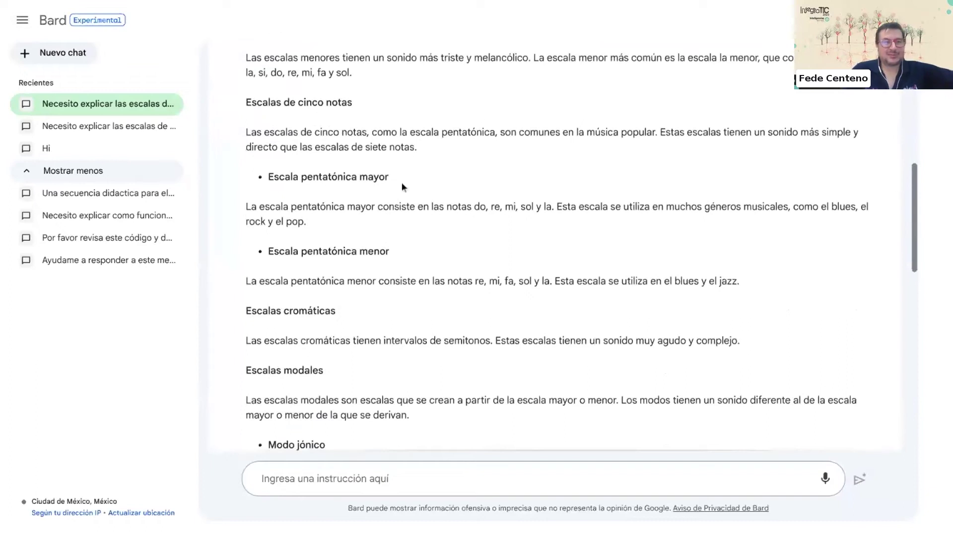
scroll(354, 267, down, 5)
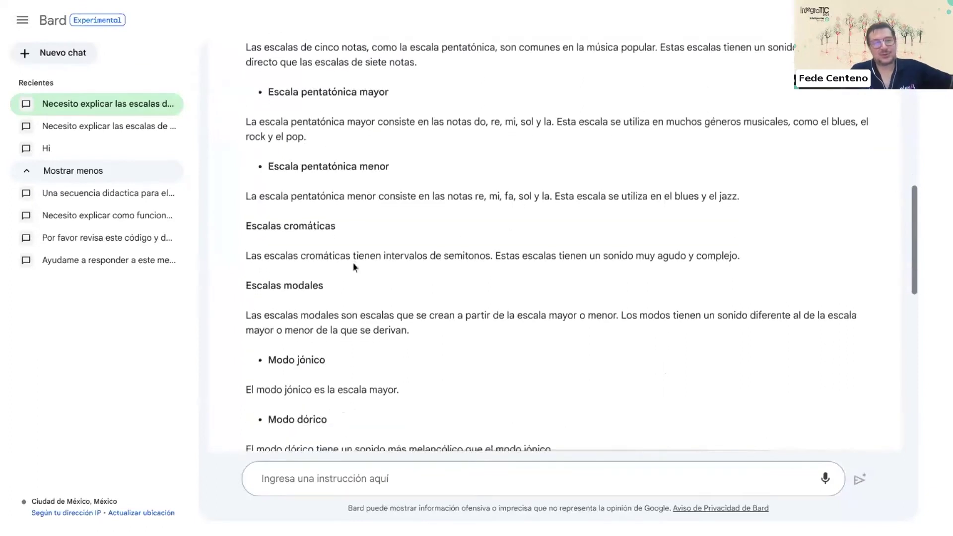
scroll(575, 248, down, 5)
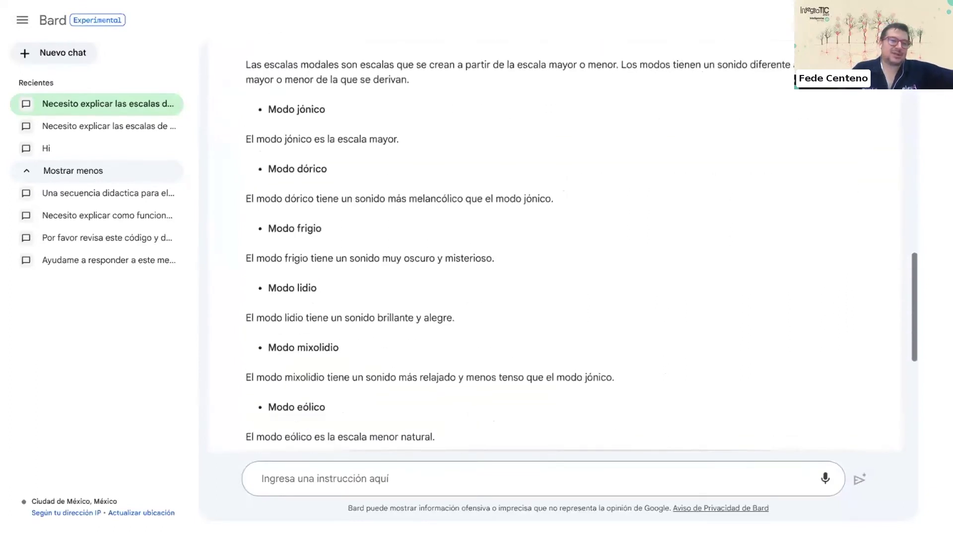
scroll(576, 247, down, 1)
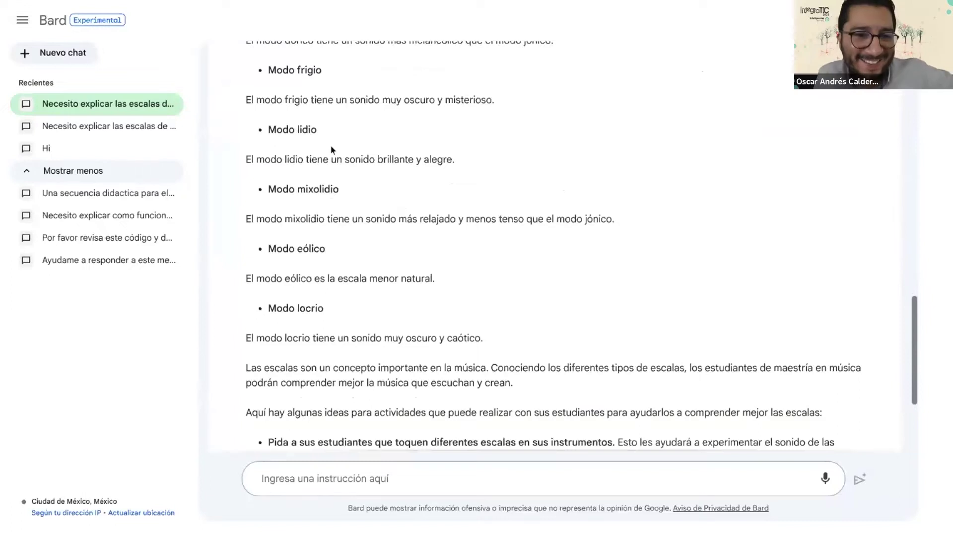
scroll(350, 157, down, 2)
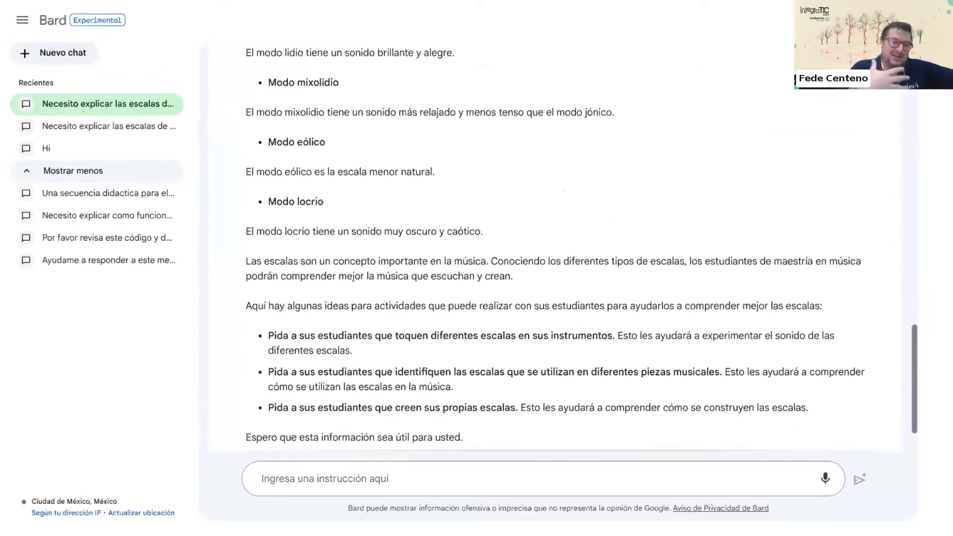
scroll(570, 249, down, 1)
- Return to the start of the answer and highlight "estudiantes de maestría en música" in the prompt, then clear the selection
scroll(570, 248, up, 10)
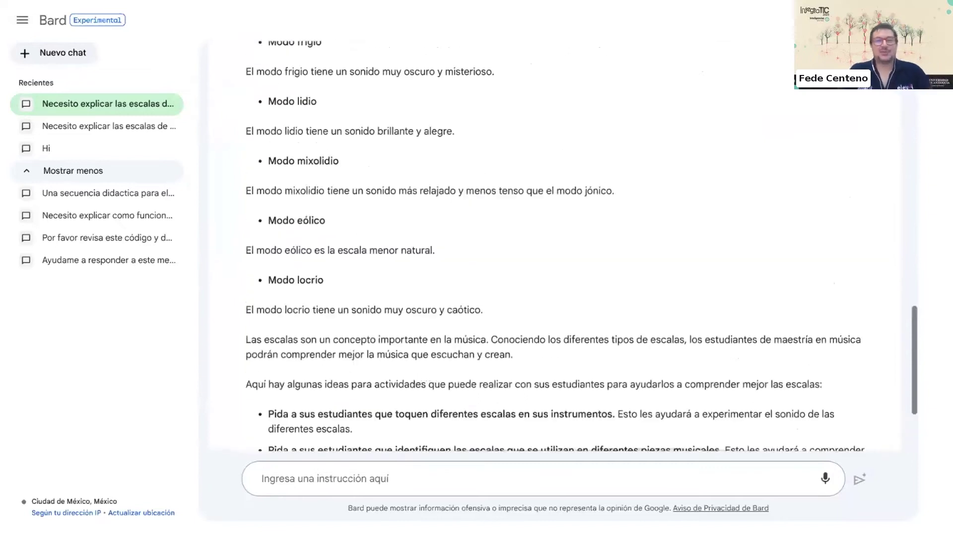
scroll(630, 77, up, 10)
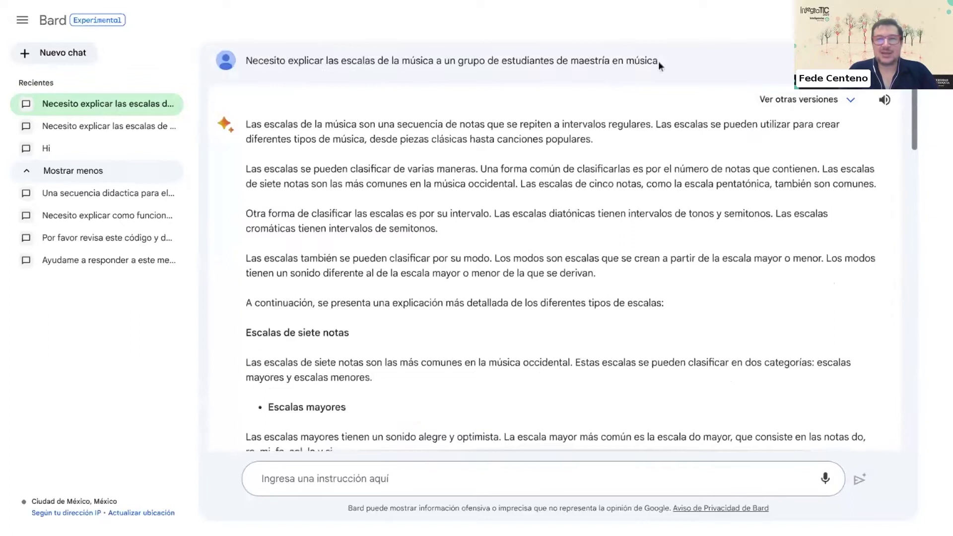
drag(658, 61, 497, 64)
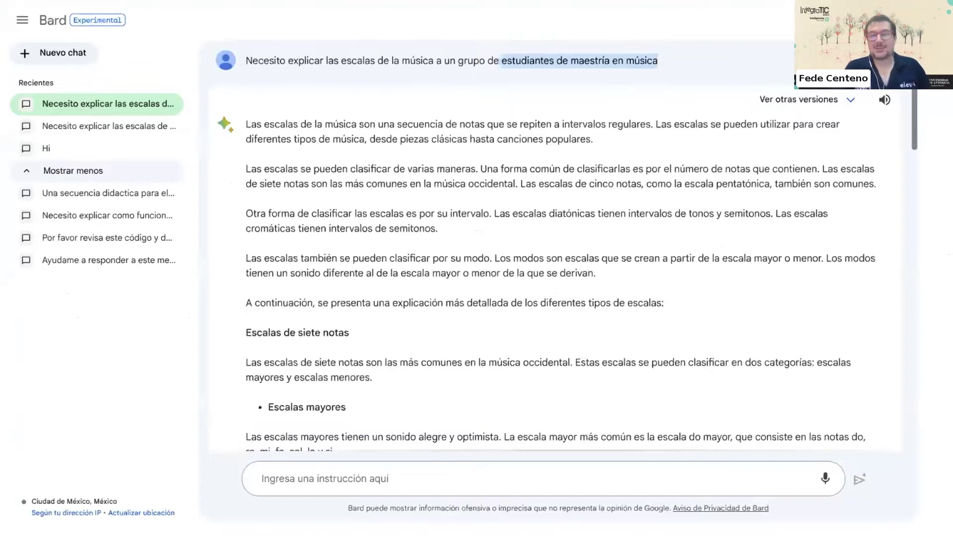
click(388, 301)
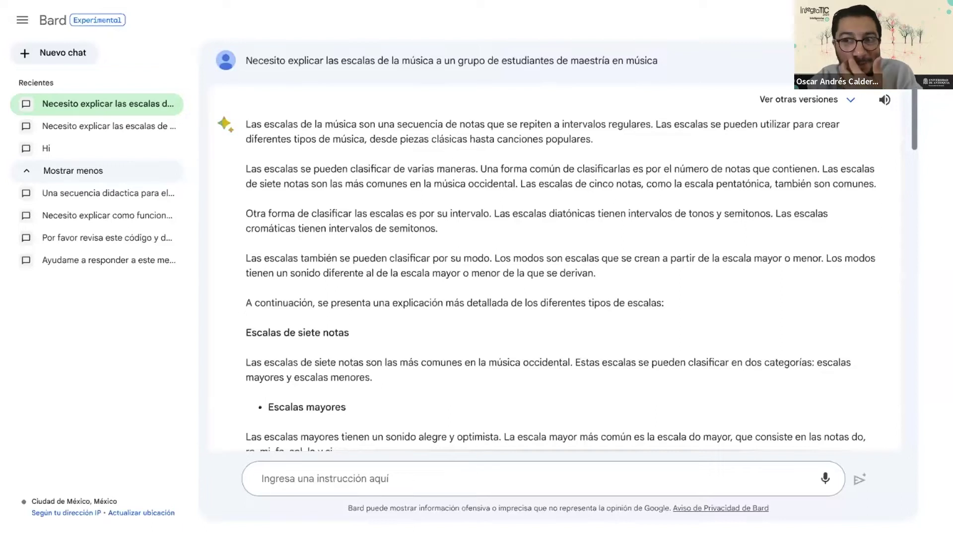
- Start a new chat and enter "Una entradilla" in the prompt field
click(57, 53)
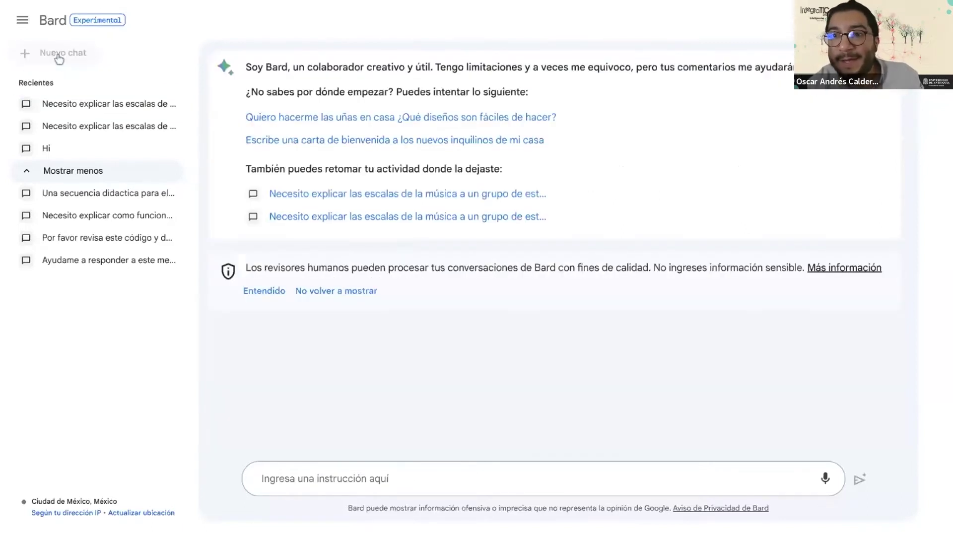
click(296, 480)
text(Una)
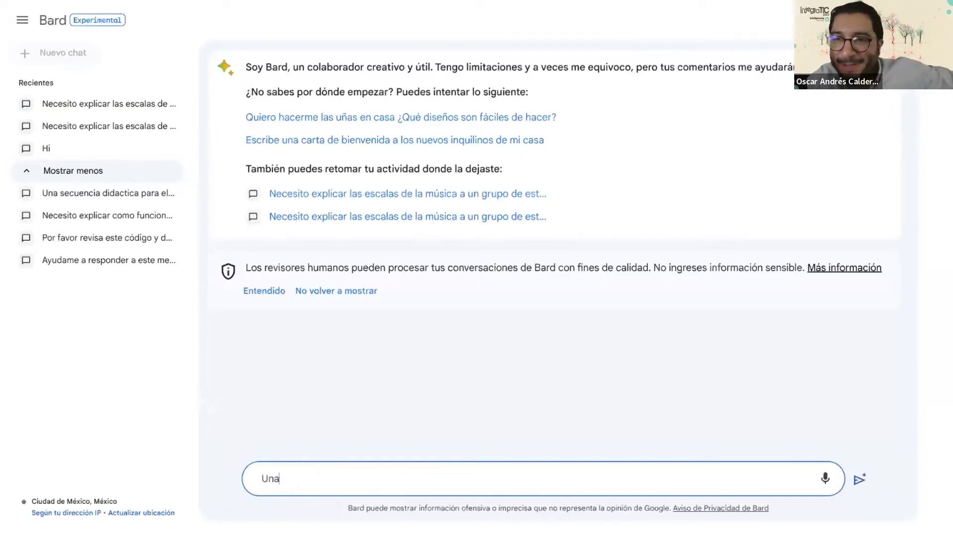
text( entradilla)
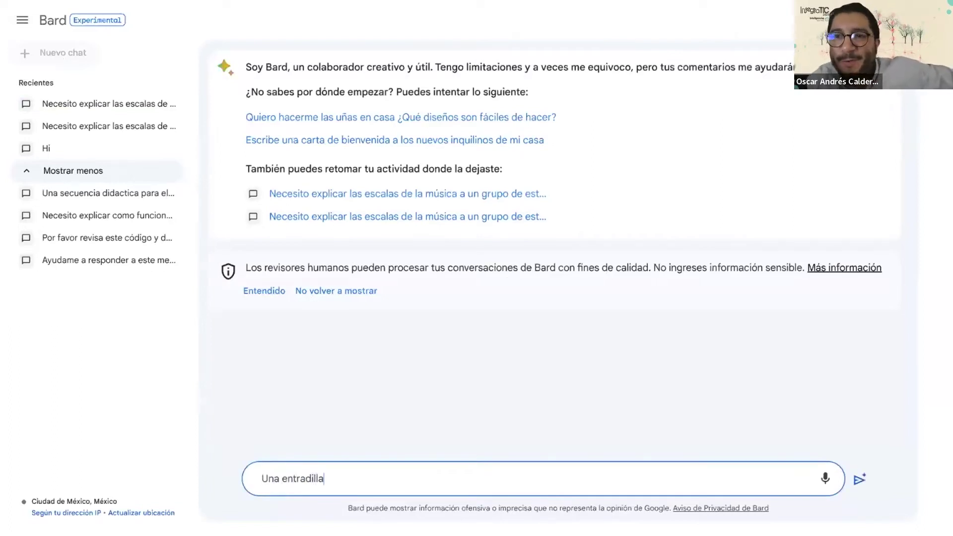
- Insert "Puedes ayudarme a escribir" before "Una entradilla" in the prompt
click(262, 478)
text(Puedes a)
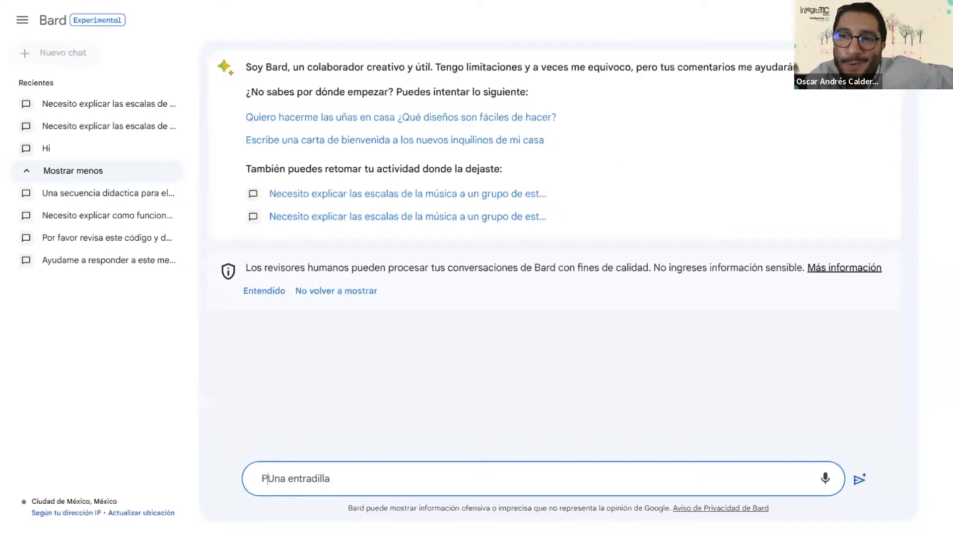
text(yudar,e a)
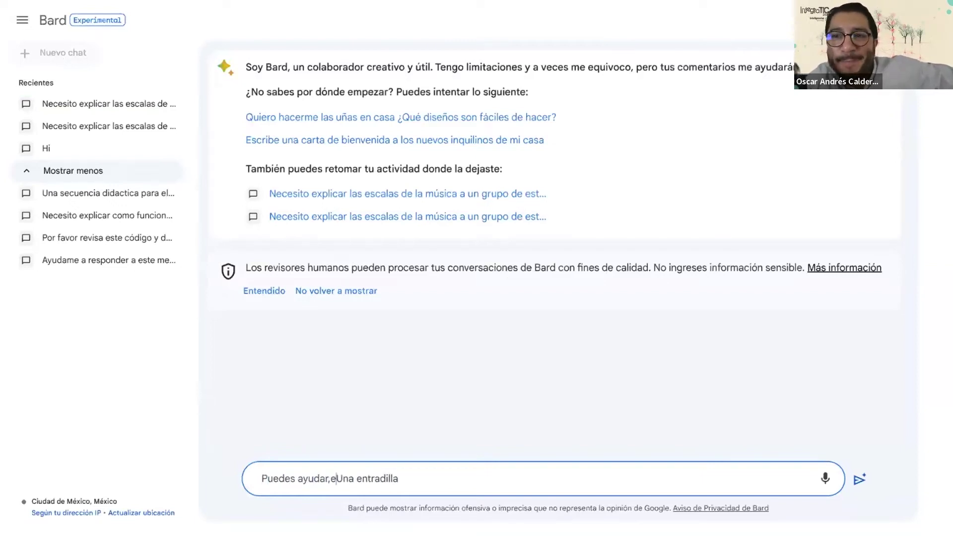
key(BackSpace)
key(BackSpace)
key(BackSpace)
key(BackSpace)
key(BackSpace)
text(me a)
text( escribir)
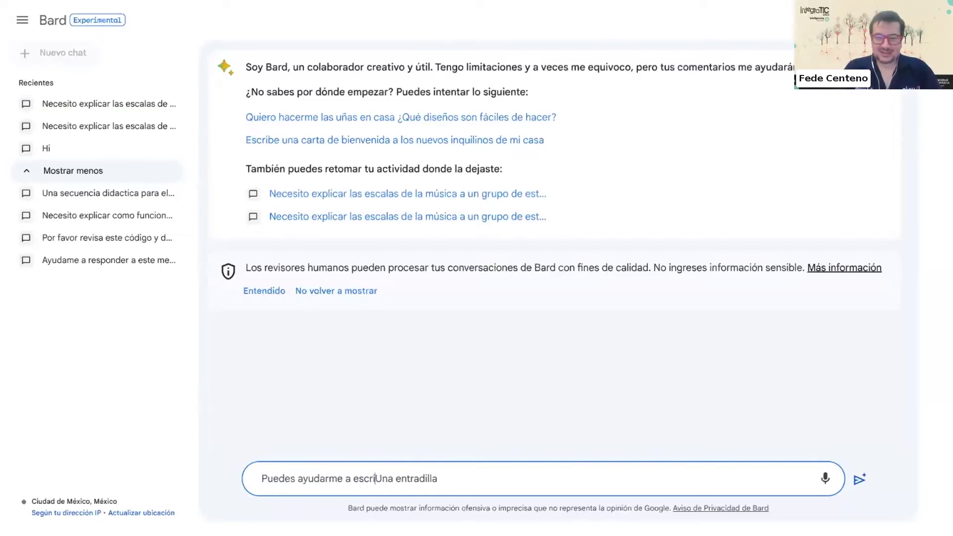
key(BackSpace)
- Make "una" lowercase and extend the prompt after "entradilla" with "para una programa de radio "Hibrida Radio""
text(una entradilla pa)
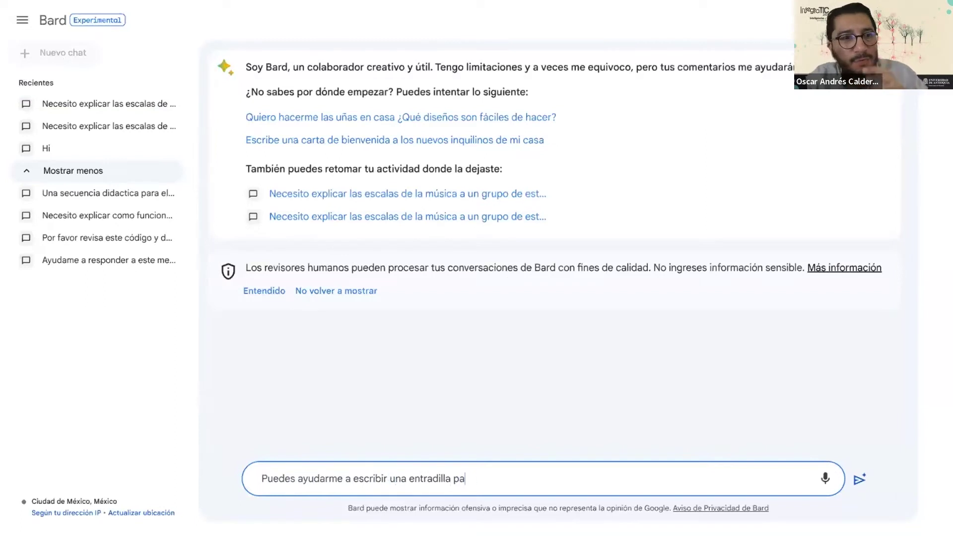
text(ra una programa de radio)
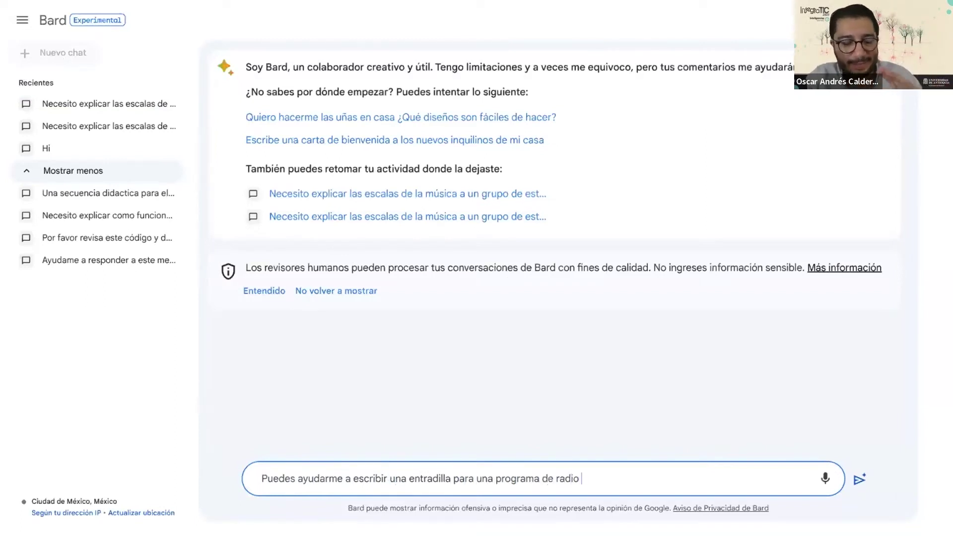
text(“Hi)
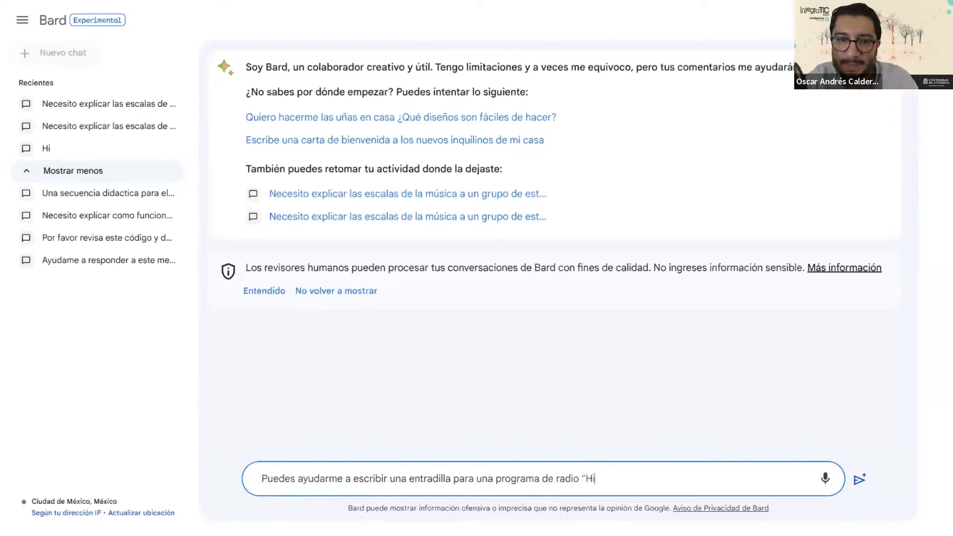
text(brida Radio")
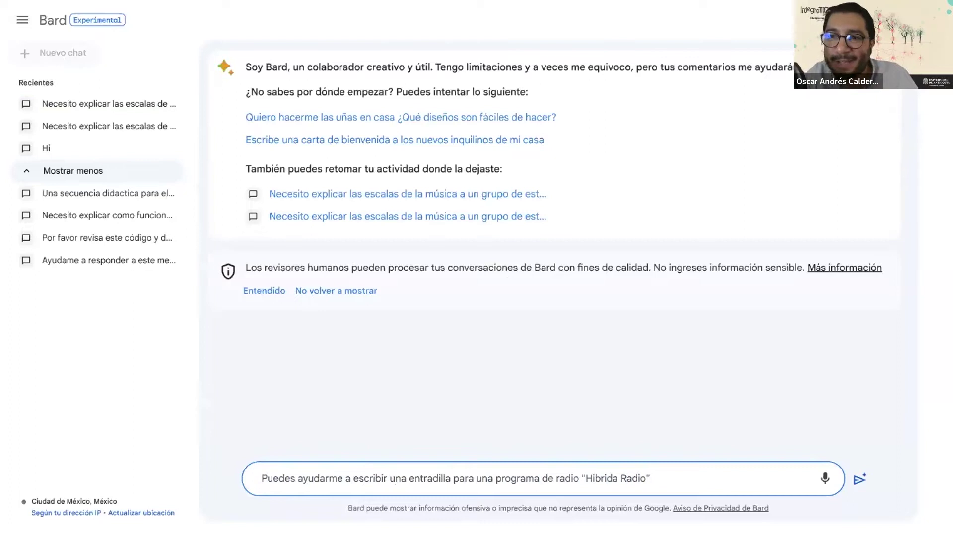
- Add the programme's topics to the prompt: "que tiene que ver con educacion, etica, tecnología y derechos digitales."
text( que tie)
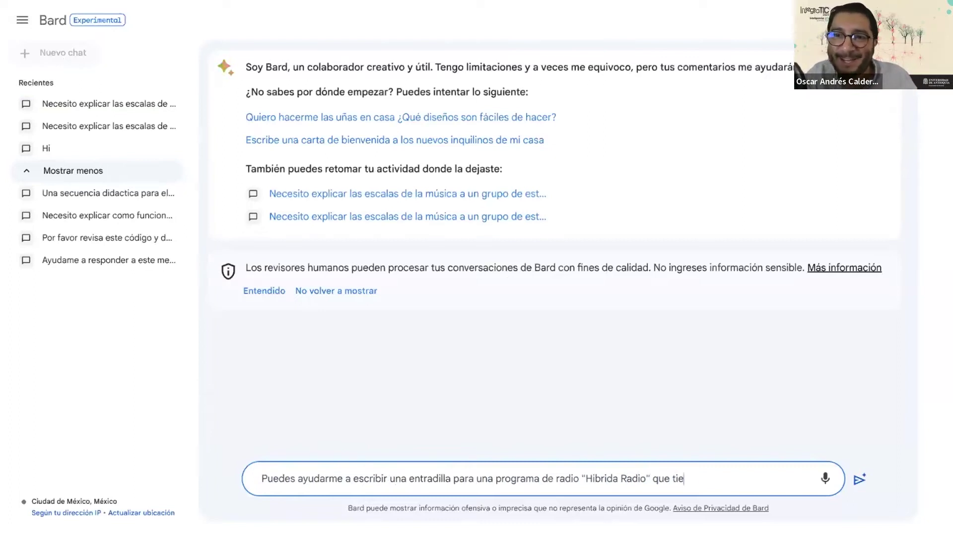
text(ne que ver con e)
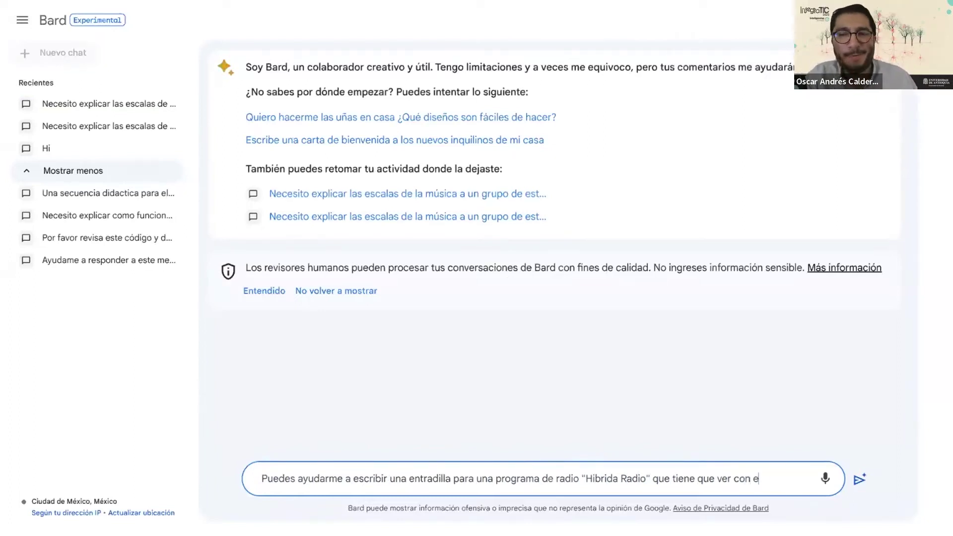
text(ducacion)
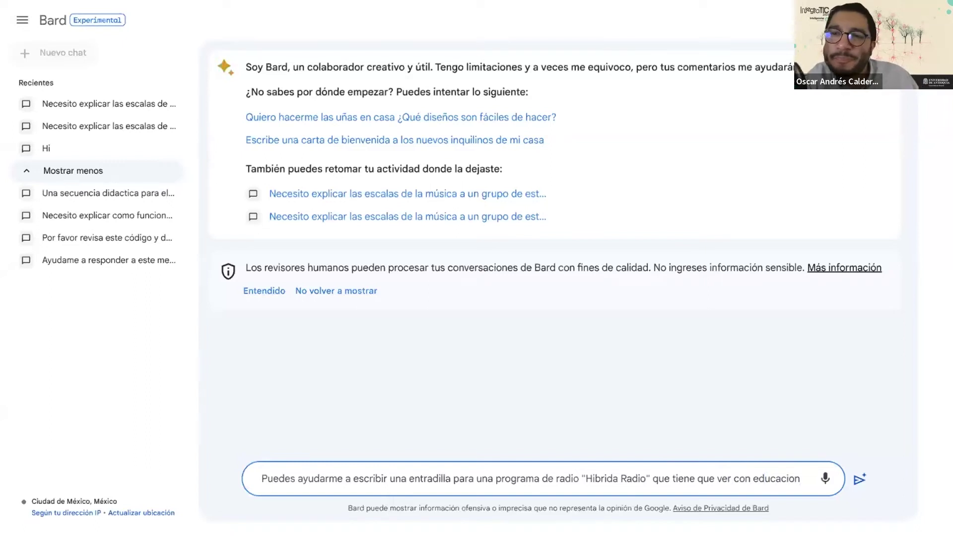
text(,)
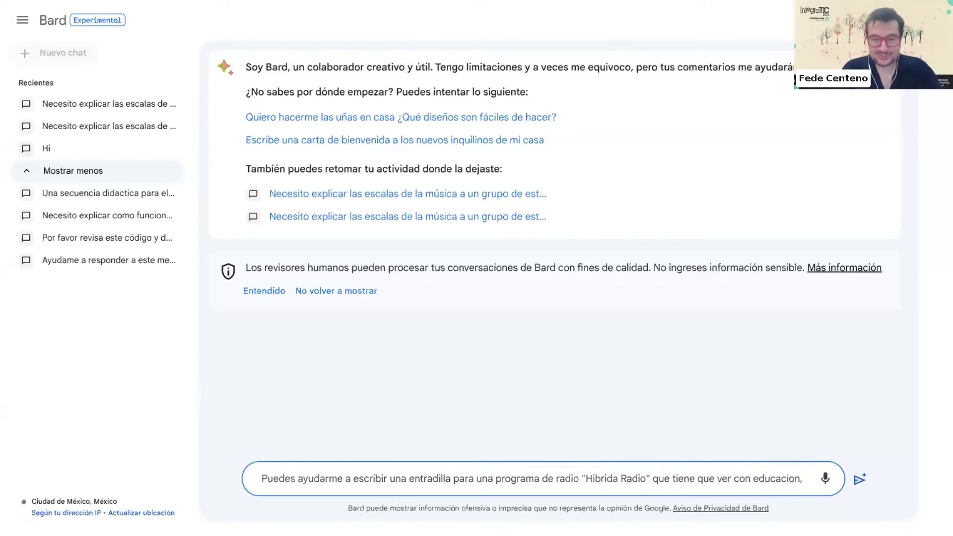
text( etica, tecnología y derechos digitales)
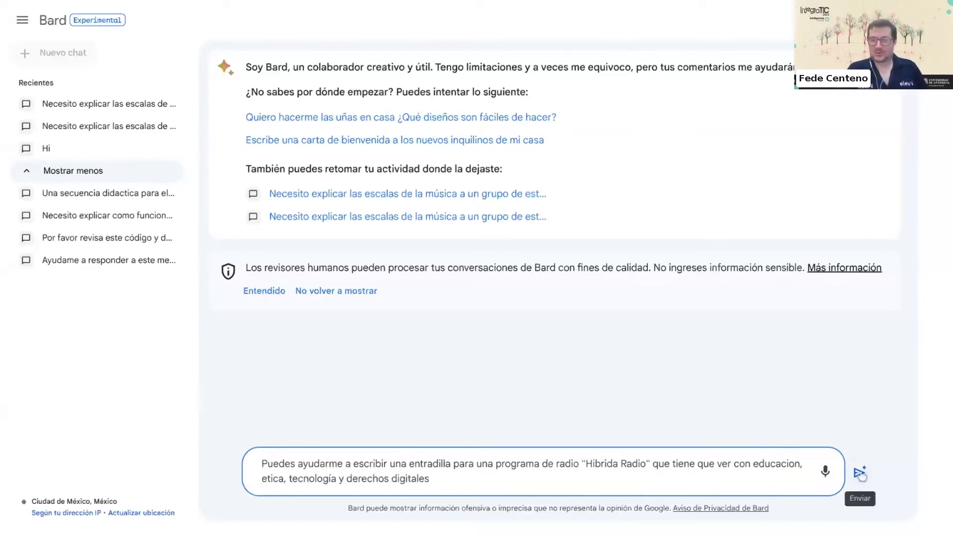
text(.)
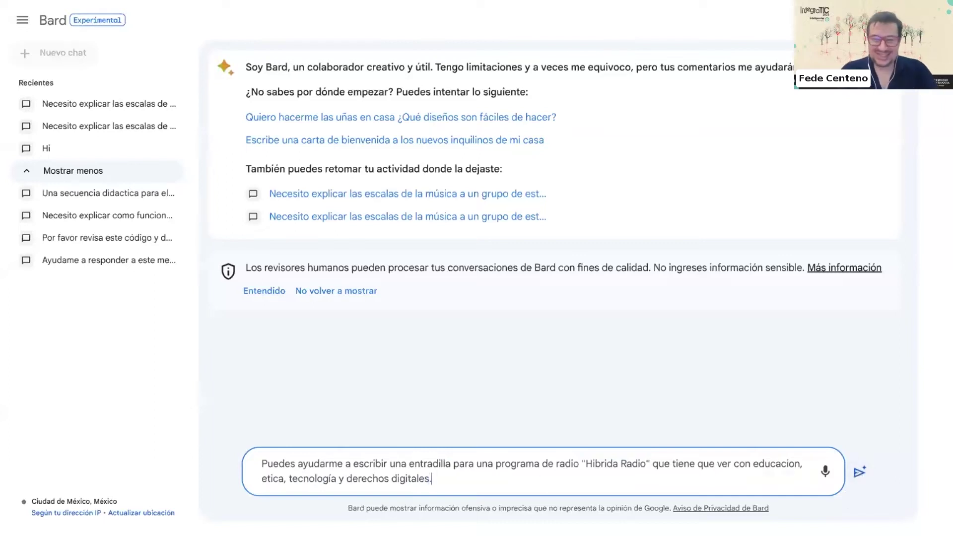
- Add the broadcast time to the prompt: "Es un programa que emitiremos los miercoles a las 7:00pm en la"
text( E)
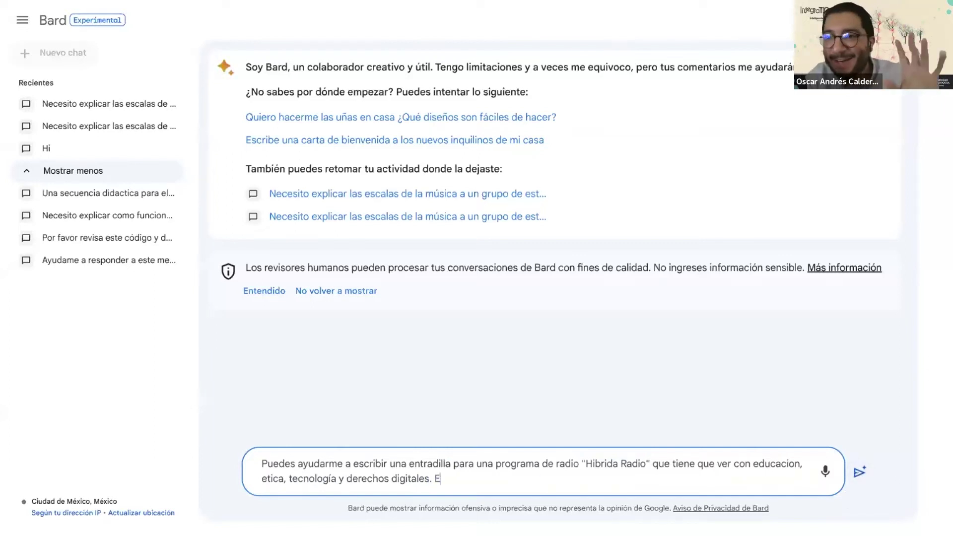
text(s un pro)
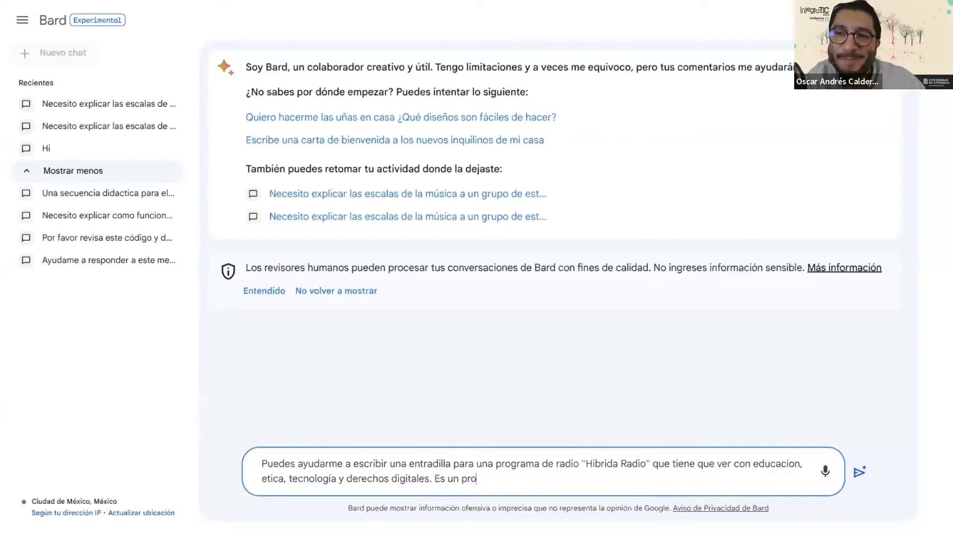
text(grama )
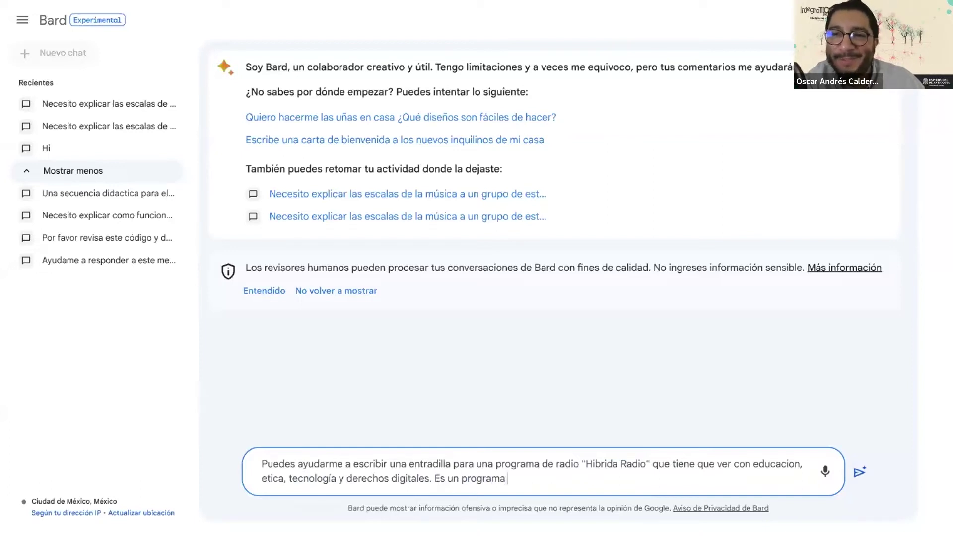
text(que em)
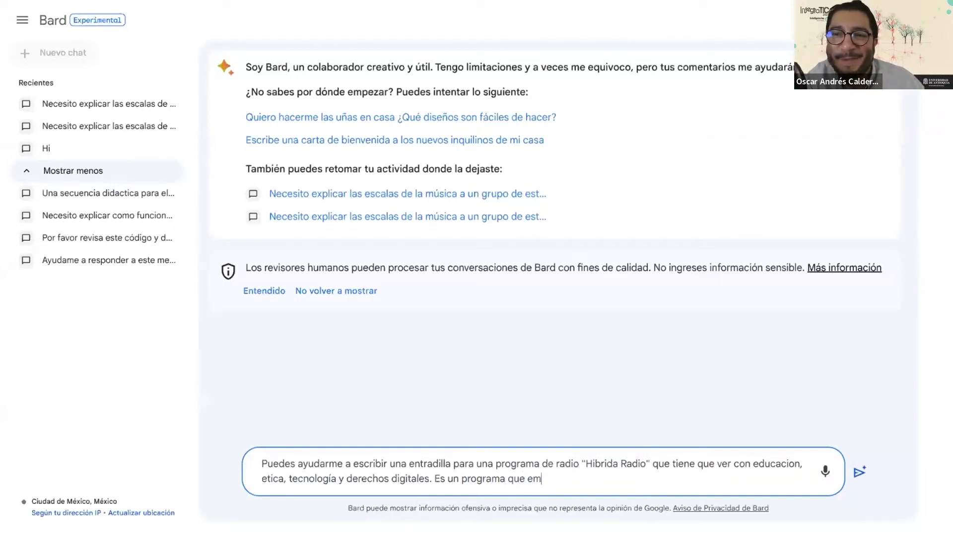
text(itiremos los)
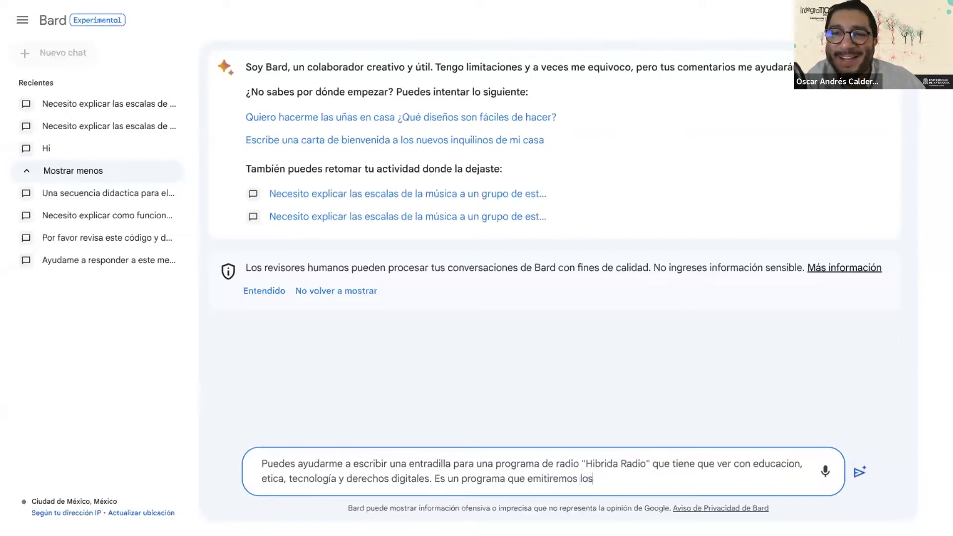
text( miercoles a las)
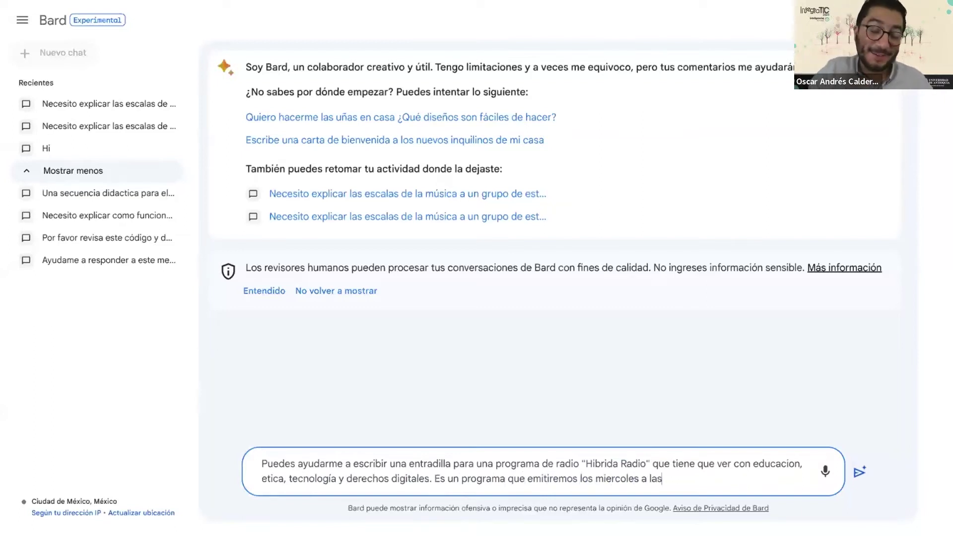
text( 7:00p)
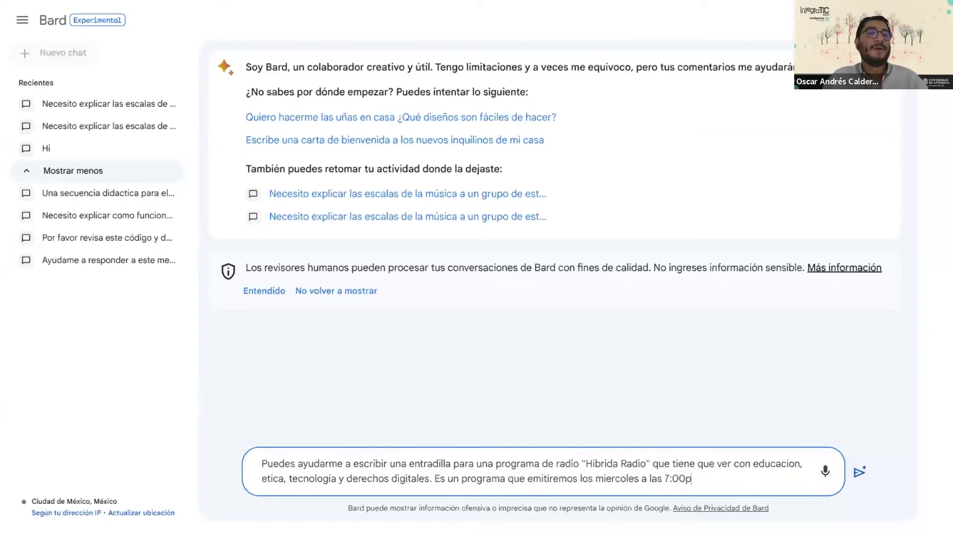
text(m en la em)
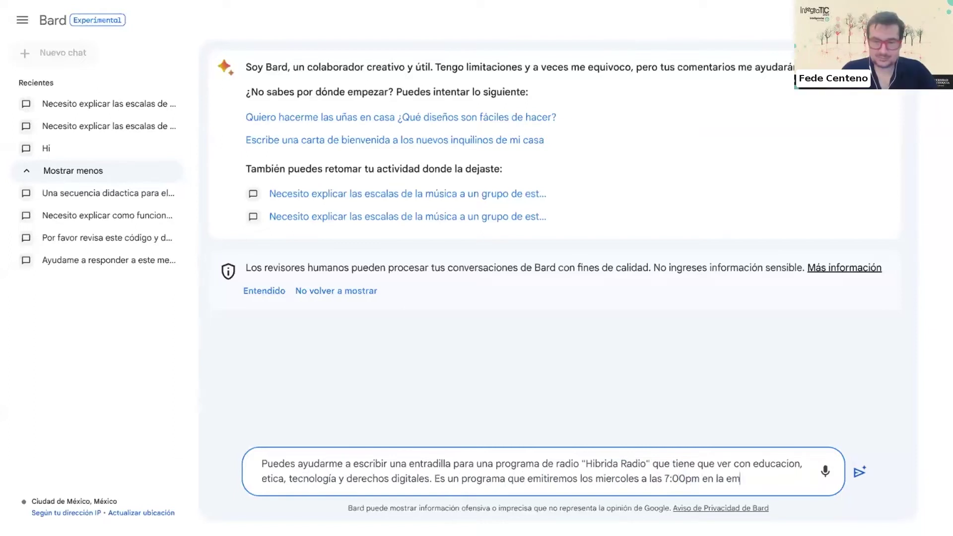
- Finish the prompt with "emisora cultural de la Universidad de Antioquia." and send it
text(isora cultu)
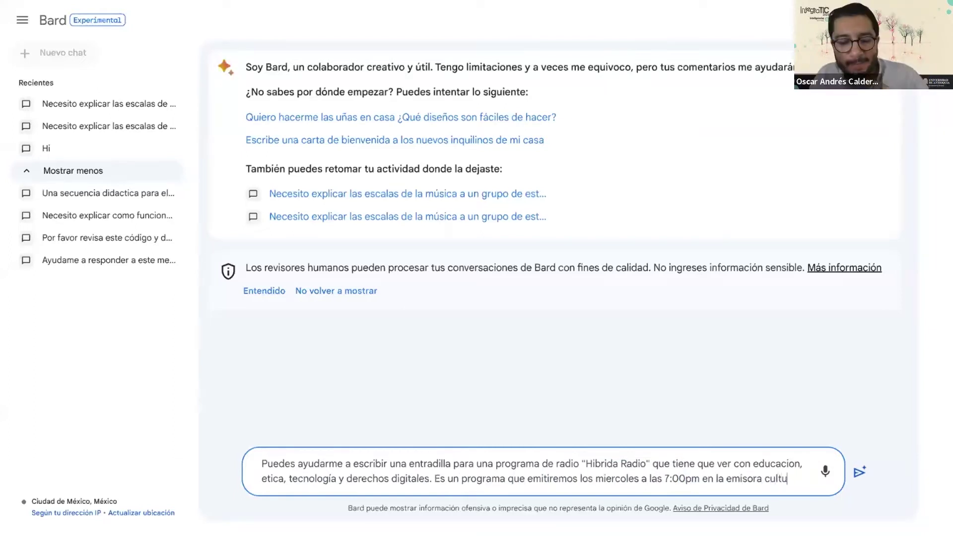
text(ral de la U)
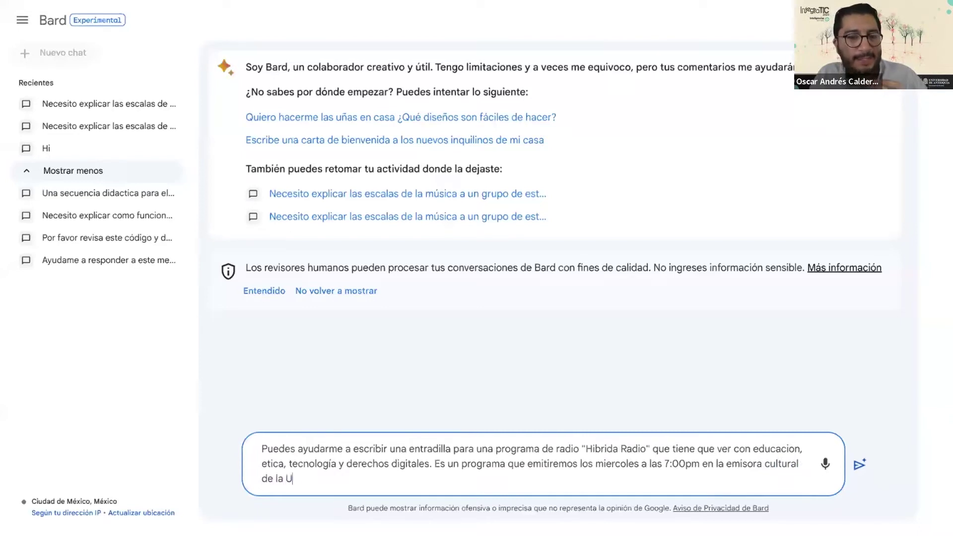
text(niversidad de)
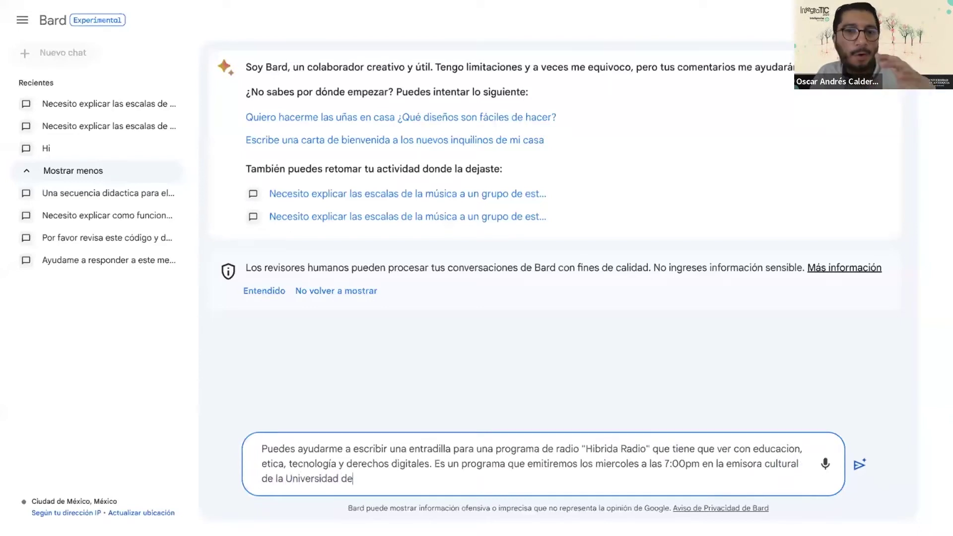
text( Antioquisa)
key(BackSpace)
key(BackSpace)
text(a.)
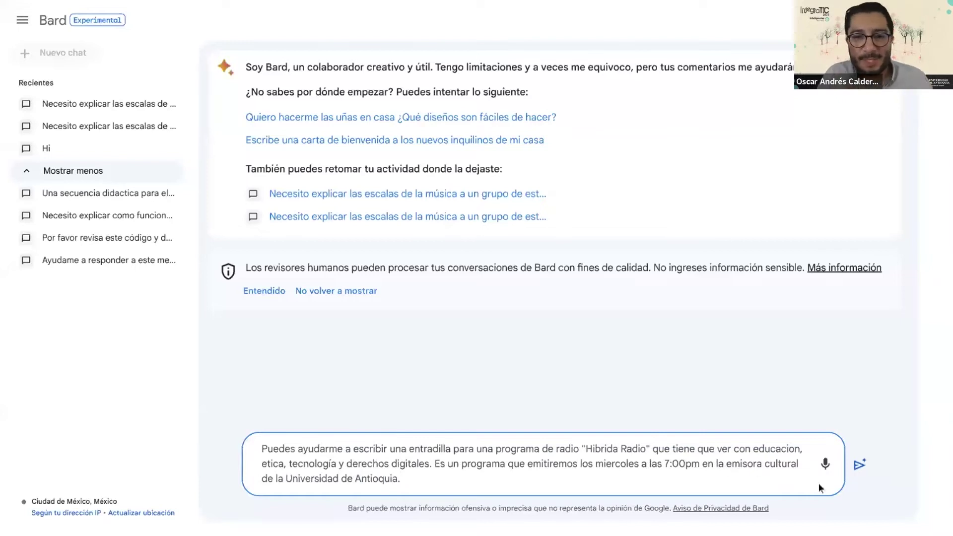
click(859, 466)
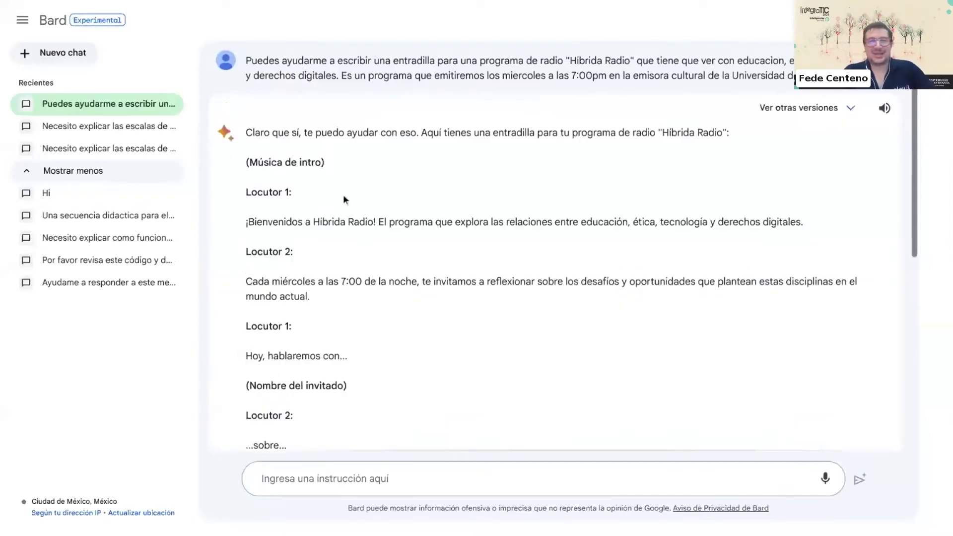
- Read through the generated radio intro script and its personalization ideas, then return to the start of the answer
scroll(406, 286, down, 1)
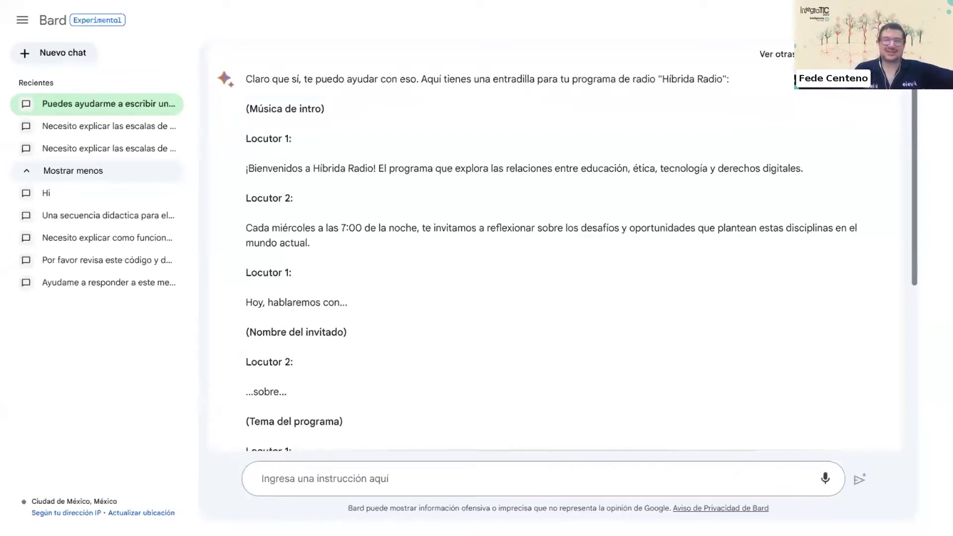
scroll(567, 246, down, 1)
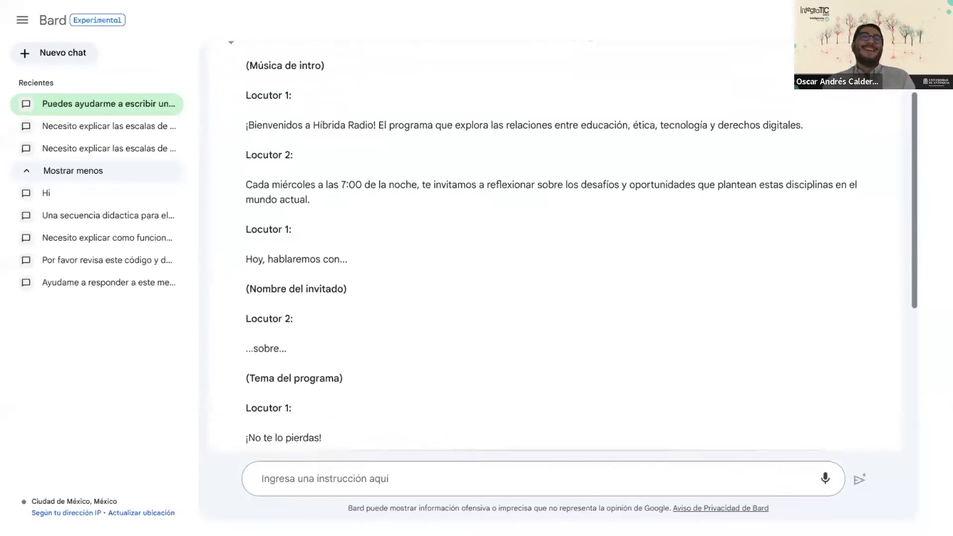
scroll(567, 246, down, 2)
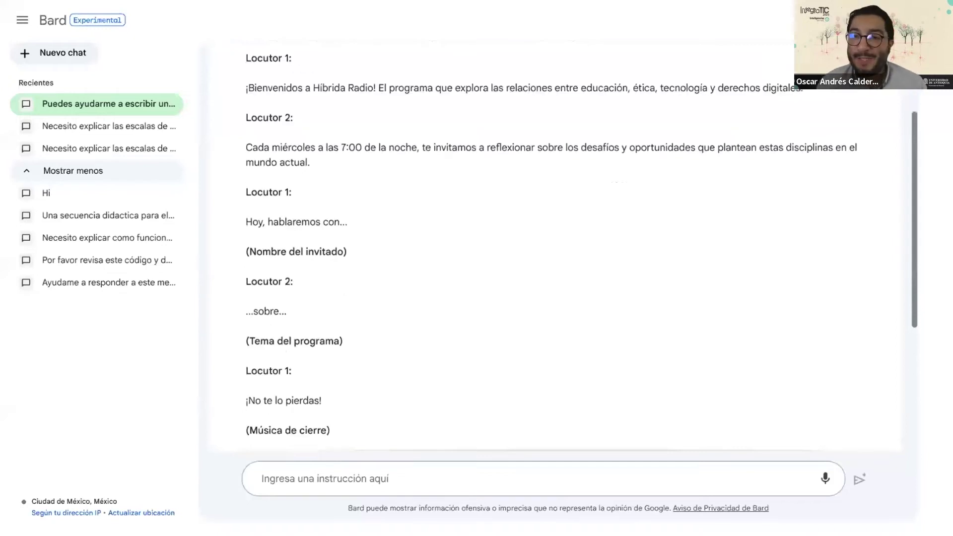
scroll(567, 246, down, 1)
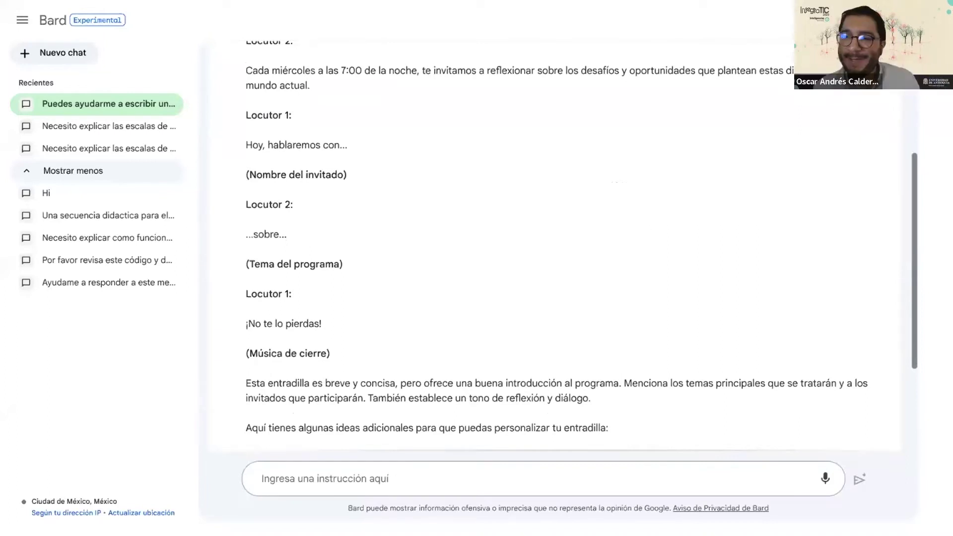
scroll(562, 248, down, 3)
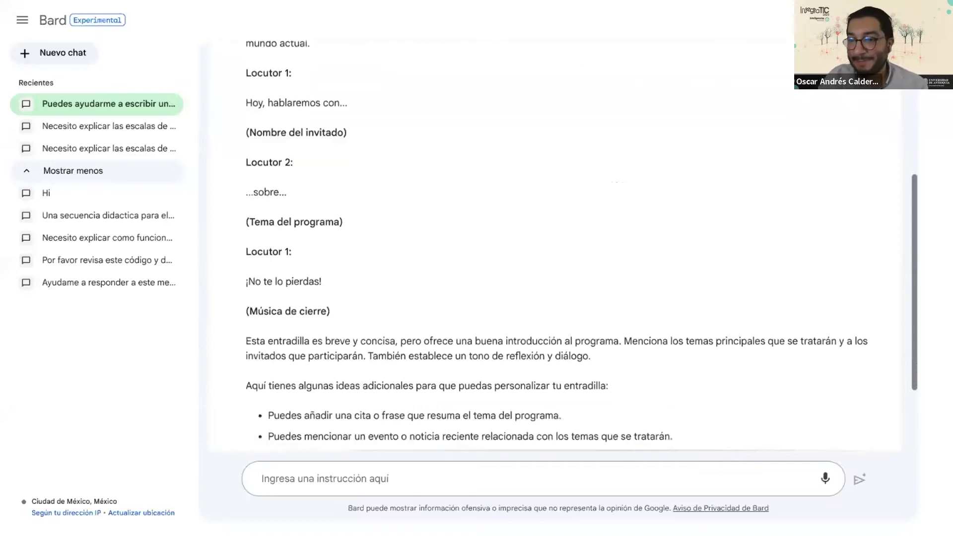
scroll(562, 248, up, 5)
scroll(563, 248, up, 3)
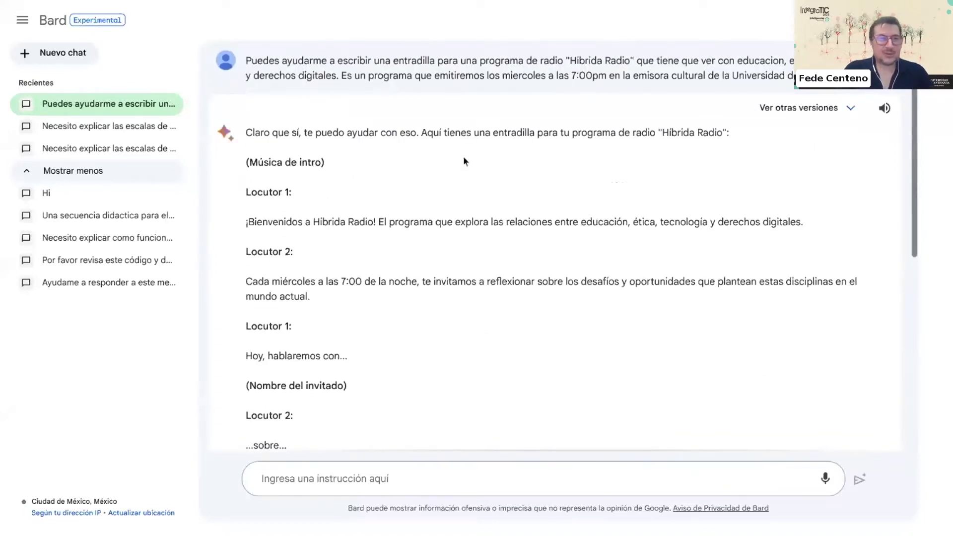
- Show the other drafts of the radio intro, choose Versión 3, and read through its script and writing tips
click(850, 109)
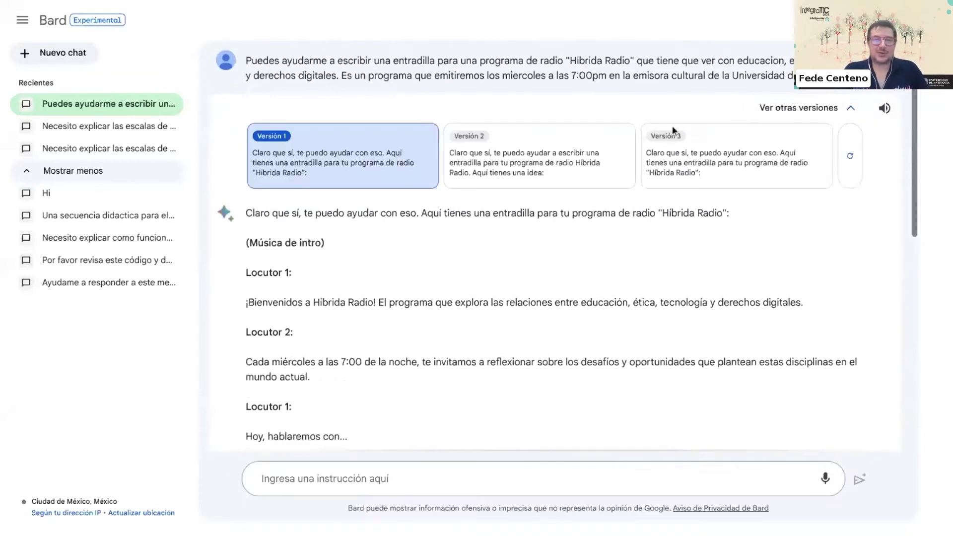
click(649, 160)
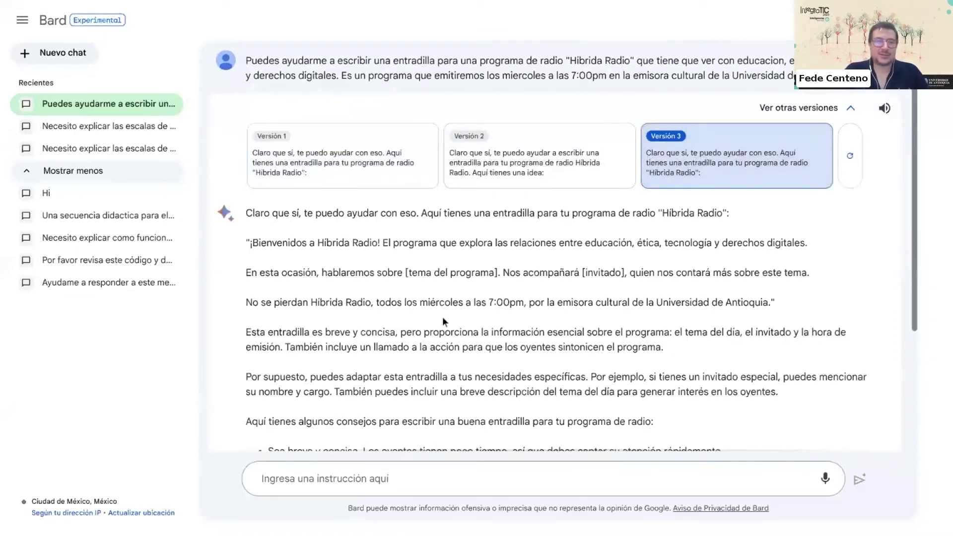
scroll(442, 318, down, 5)
scroll(443, 318, up, 2)
scroll(442, 316, up, 1)
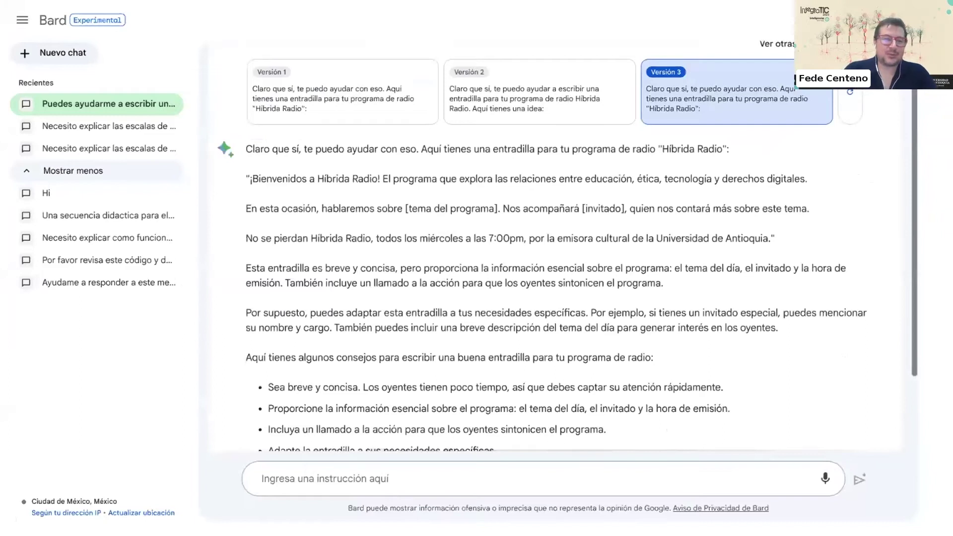
scroll(568, 245, down, 2)
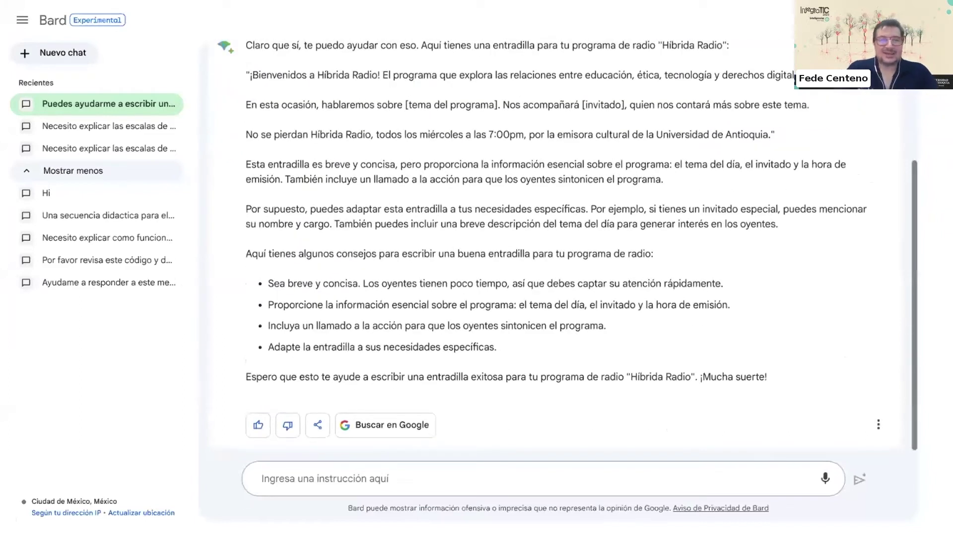
scroll(411, 239, up, 1)
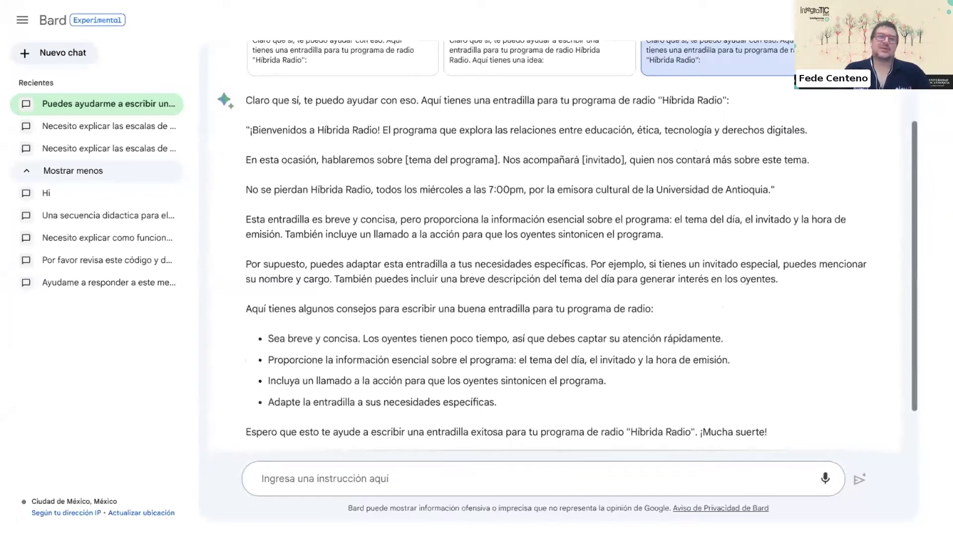
scroll(320, 424, down, 1)
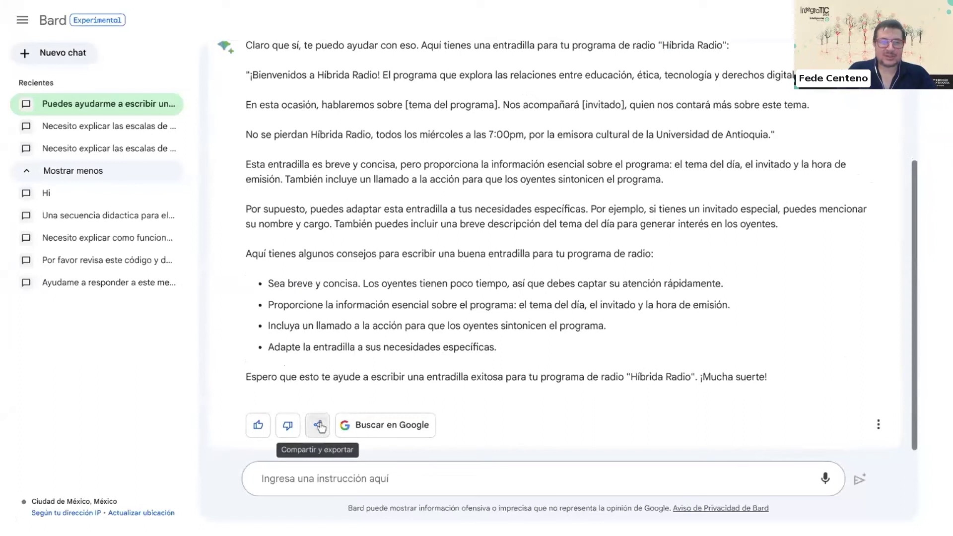
- Export the chosen draft to Google Docs, open the new document, and look over its contents
click(319, 425)
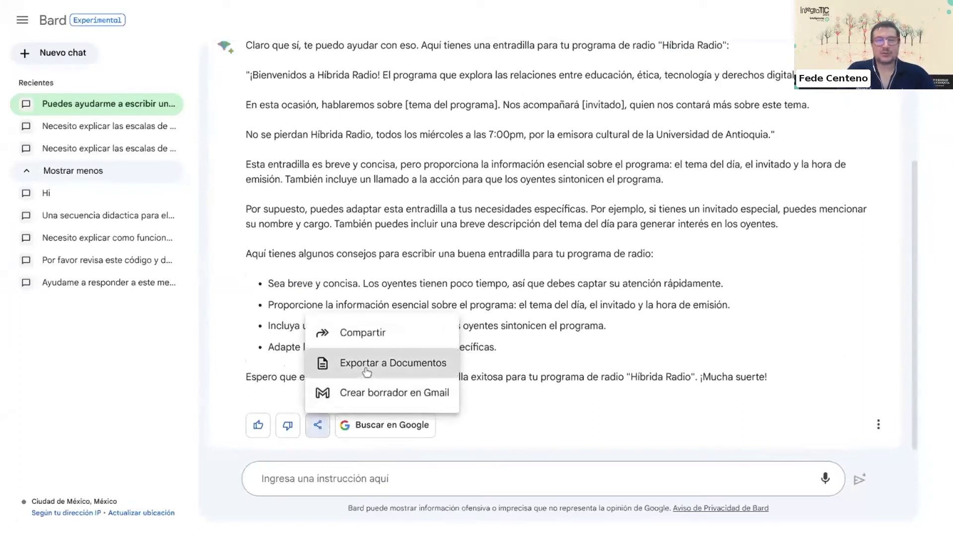
click(366, 371)
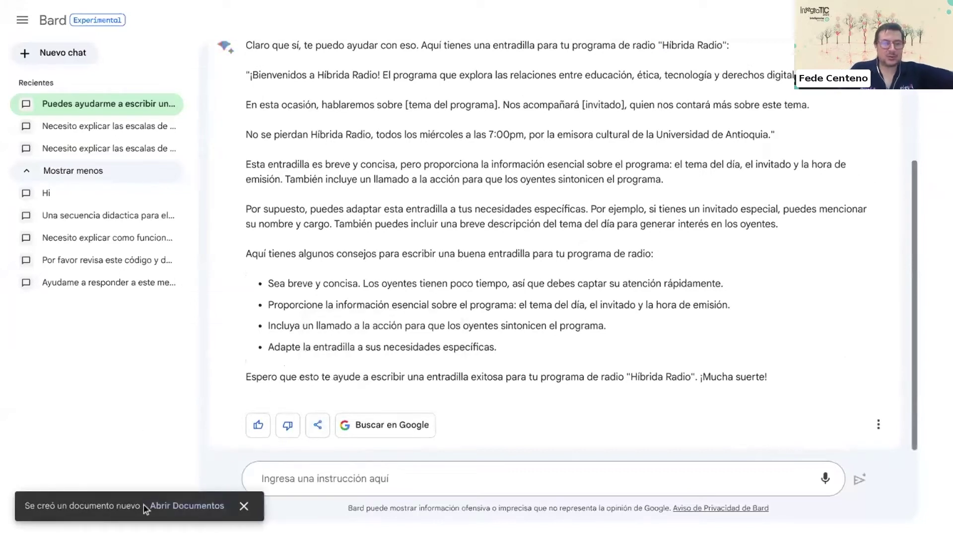
click(198, 508)
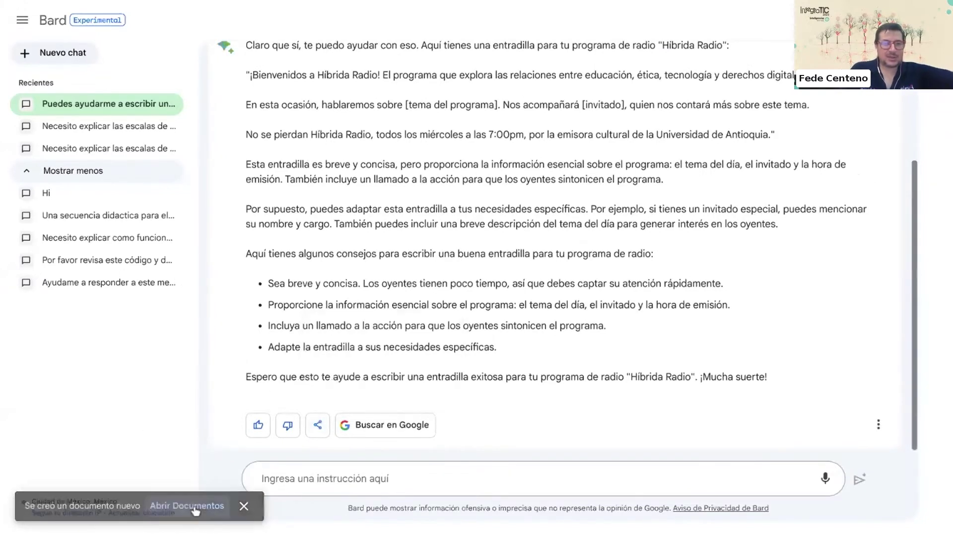
key(F11)
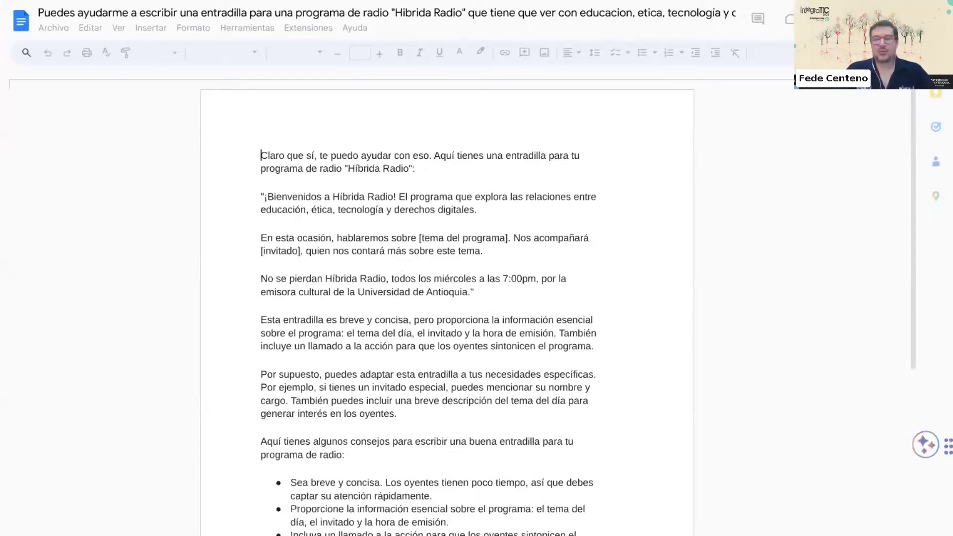
scroll(427, 298, down, 1)
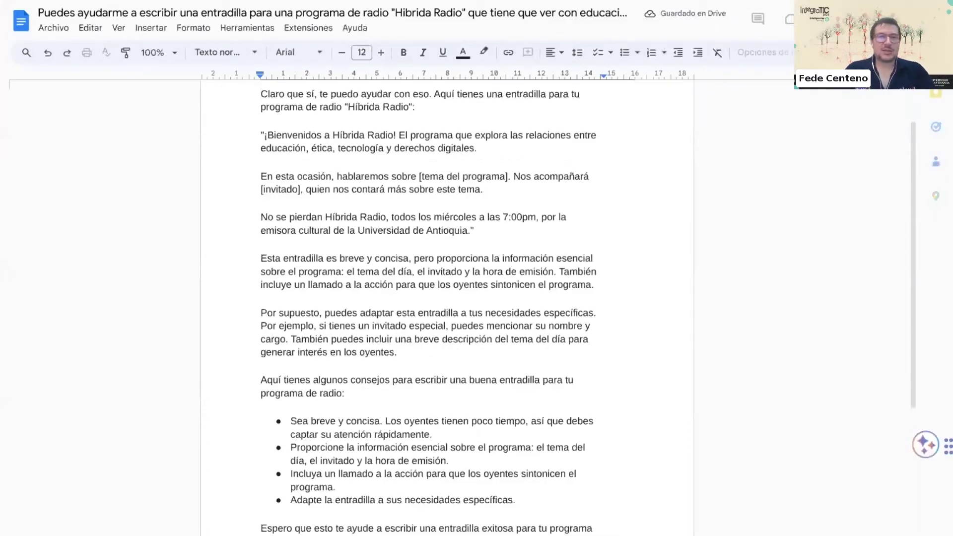
scroll(418, 147, up, 1)
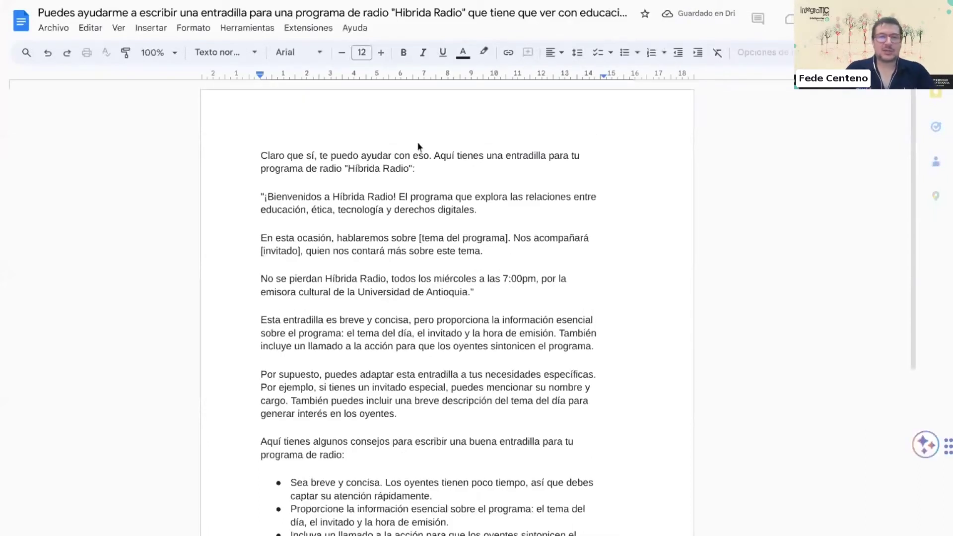
- Delete the opening "Claro que sí" paragraph and replace the "[invitado]" placeholder with the guest's name
triple_click(421, 173)
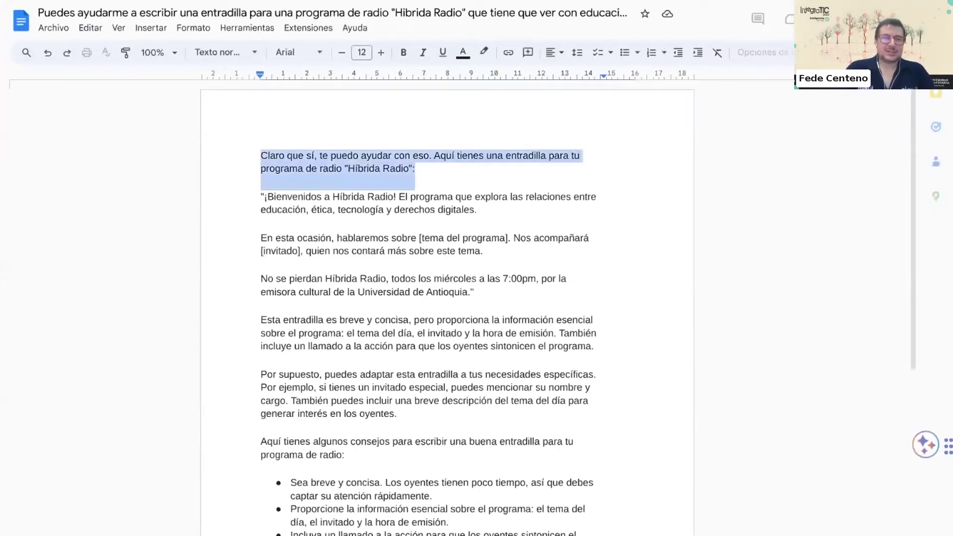
key(BackSpace)
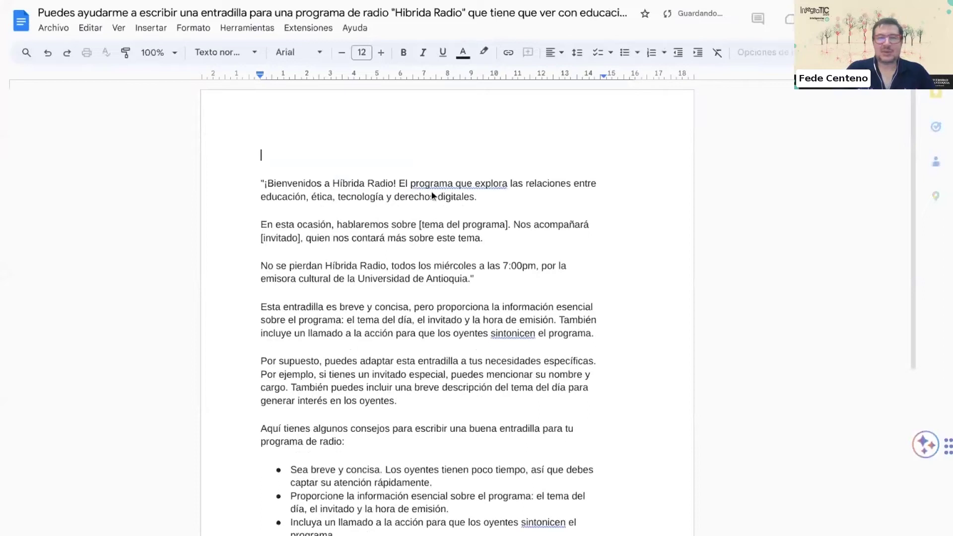
click(300, 238)
drag(300, 238, 260, 240)
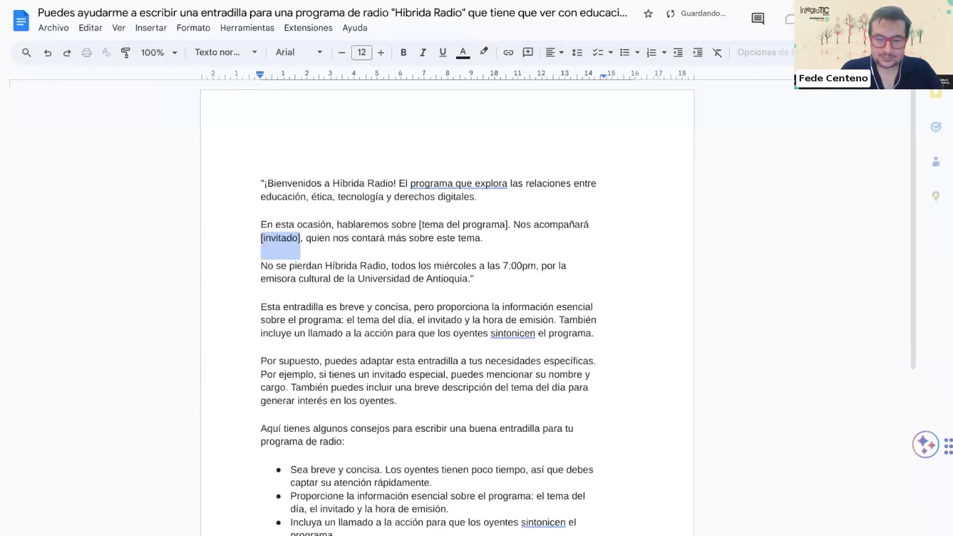
text(Oscar Andres)
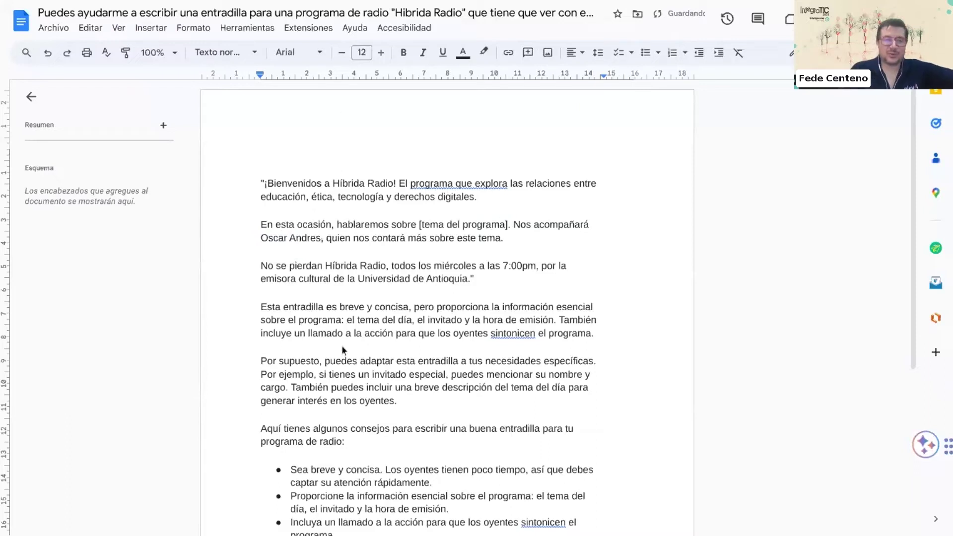
- Delete the text from "Aquí tienes algunos consejos" through the closing "¡Mucha suerte!" line
scroll(335, 395, down, 4)
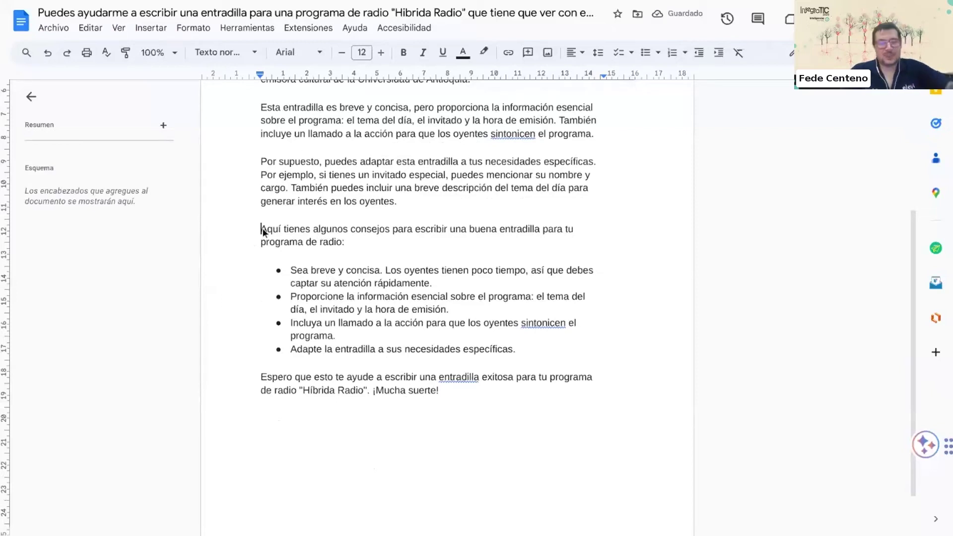
drag(263, 233, 441, 412)
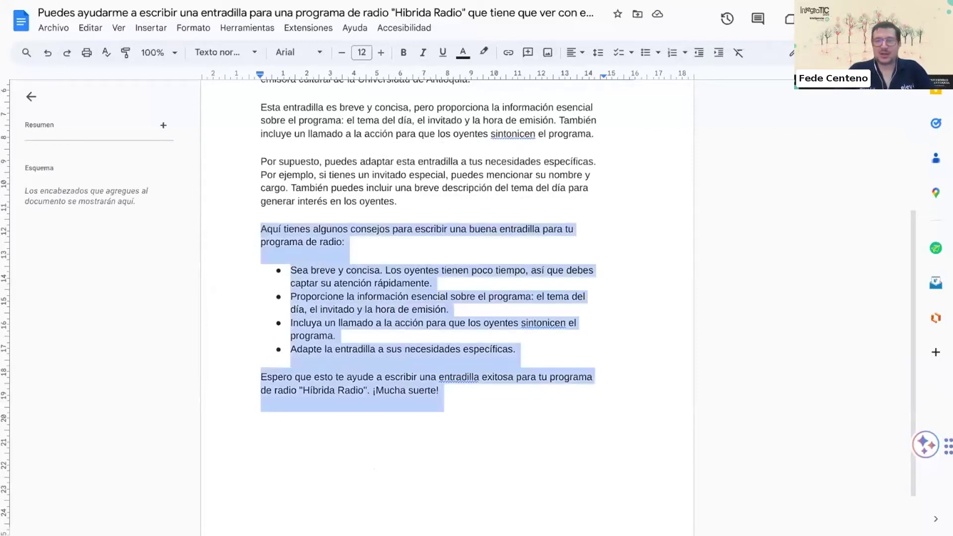
key(BackSpace)
scroll(340, 334, up, 4)
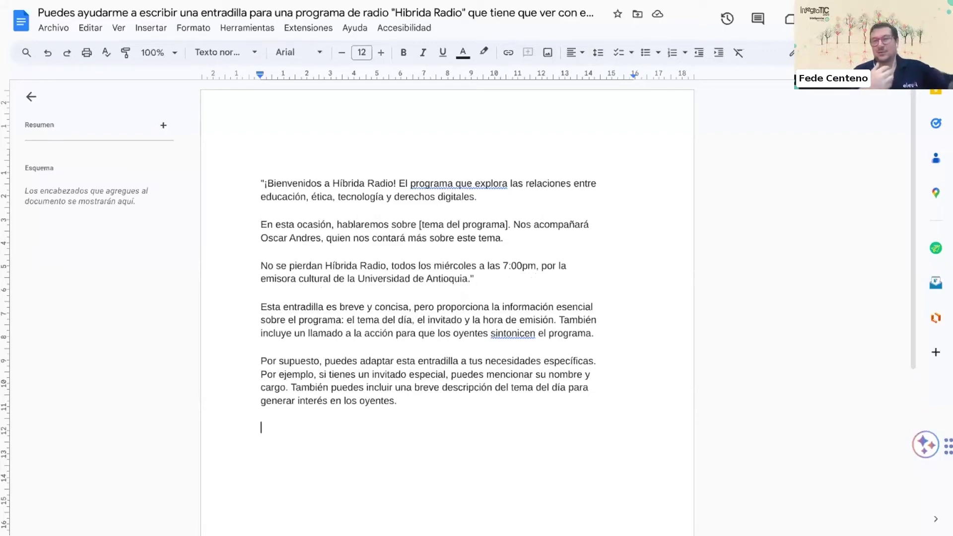
- Switch back to Bard's earlier conversation about explaining generative AI to a grandmother and review the prompt and its answer
mouse_move(246, 3)
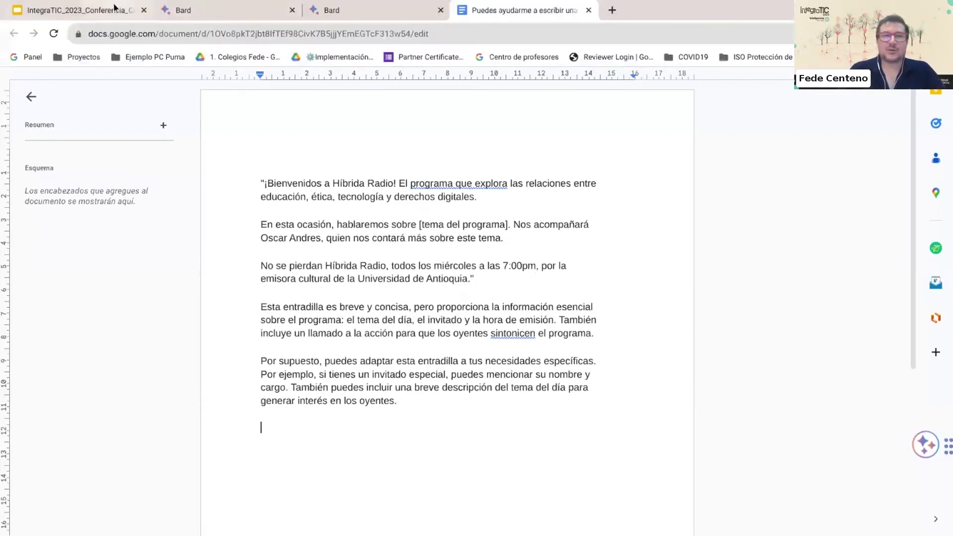
click(237, 10)
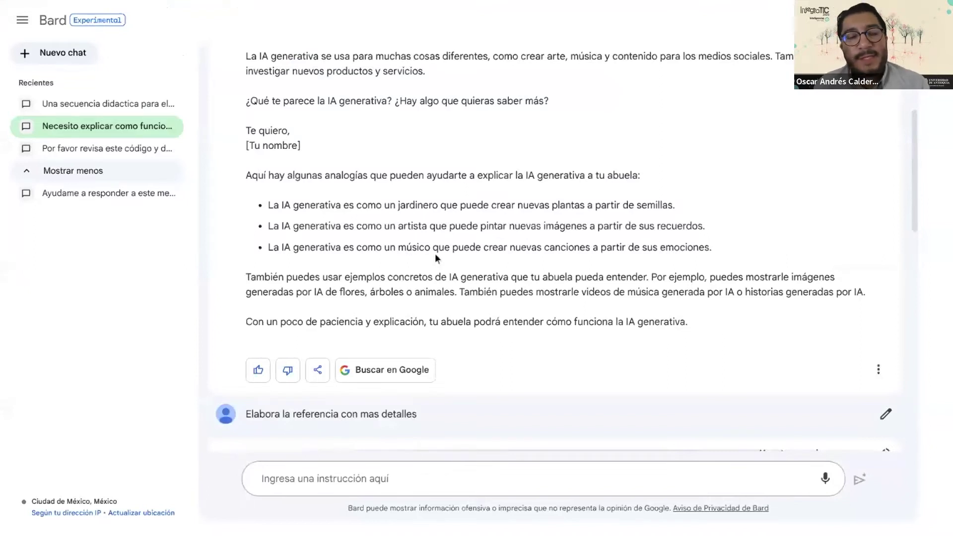
scroll(434, 253, up, 5)
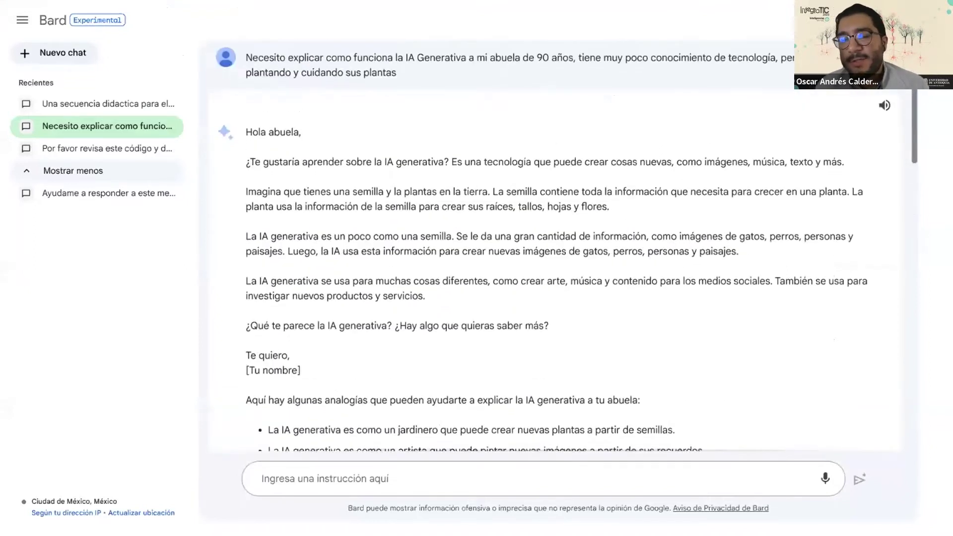
scroll(555, 248, down, 3)
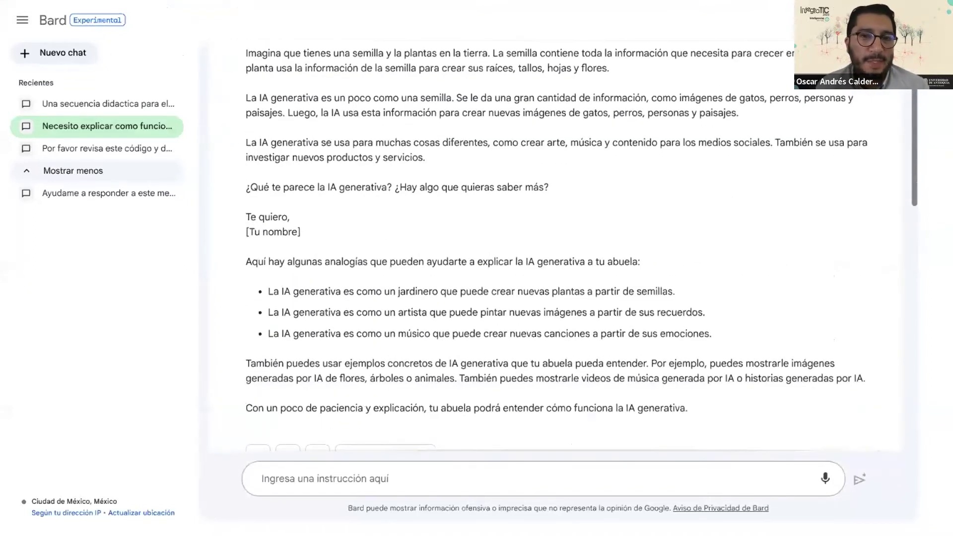
scroll(412, 256, down, 1)
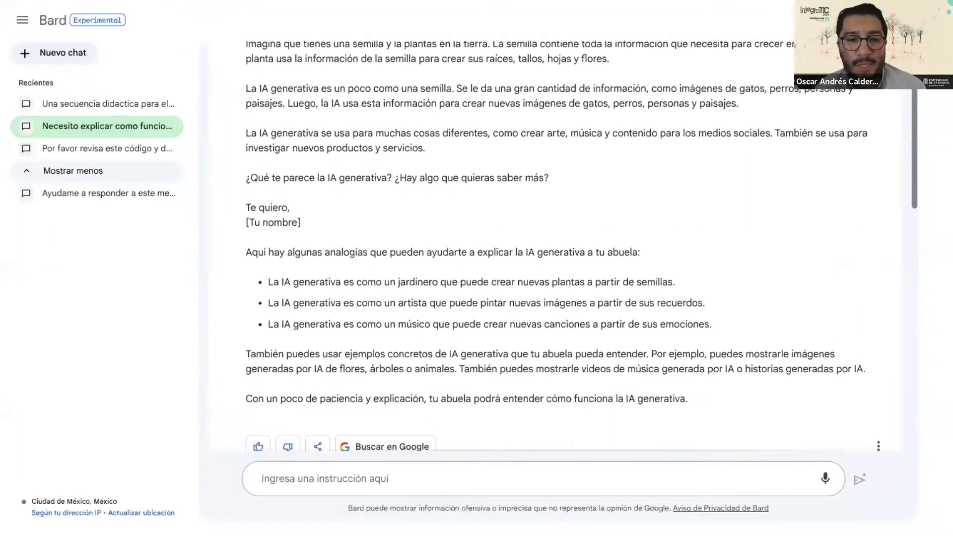
scroll(582, 246, up, 1)
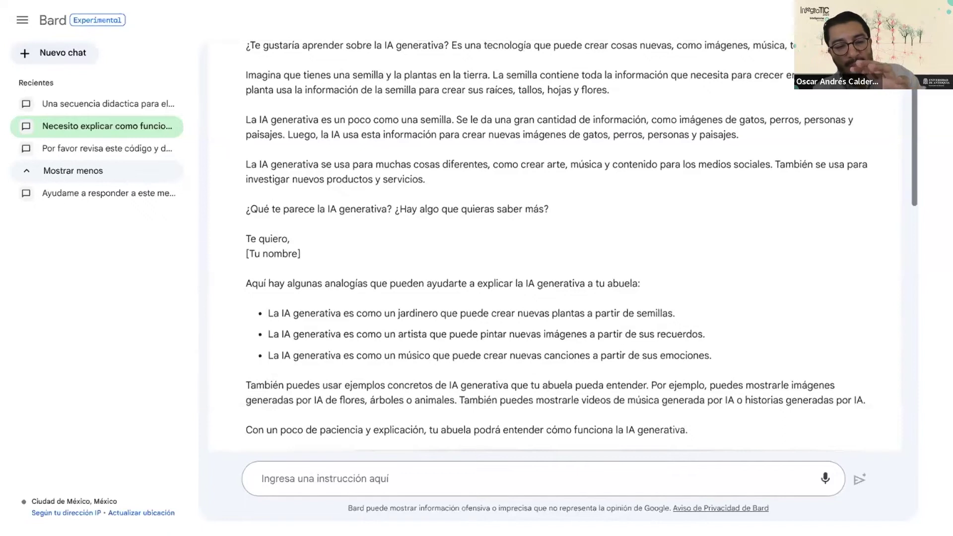
scroll(554, 245, up, 3)
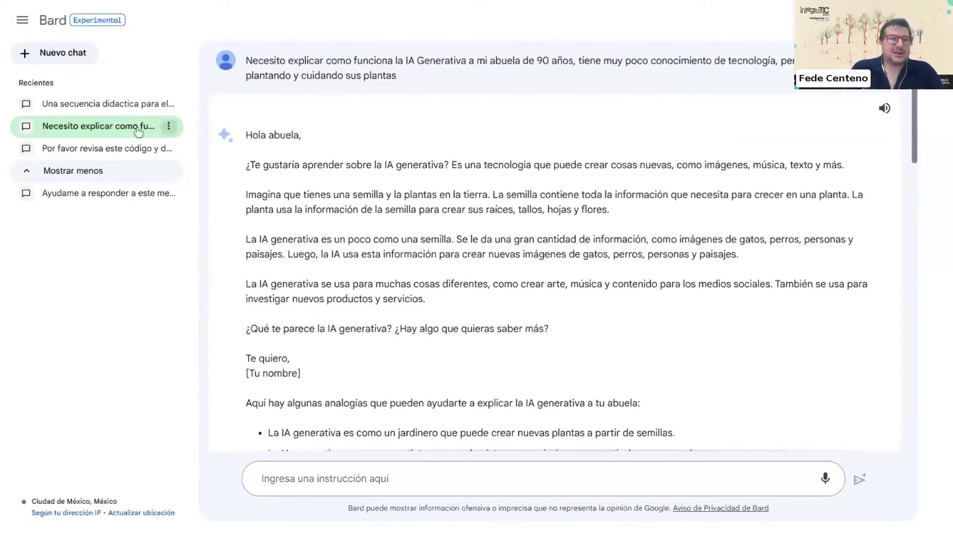
- Open the "Una secuencia didactica" conversation and examine its objectives, contents, methodology, evaluation and weekly plan
click(97, 107)
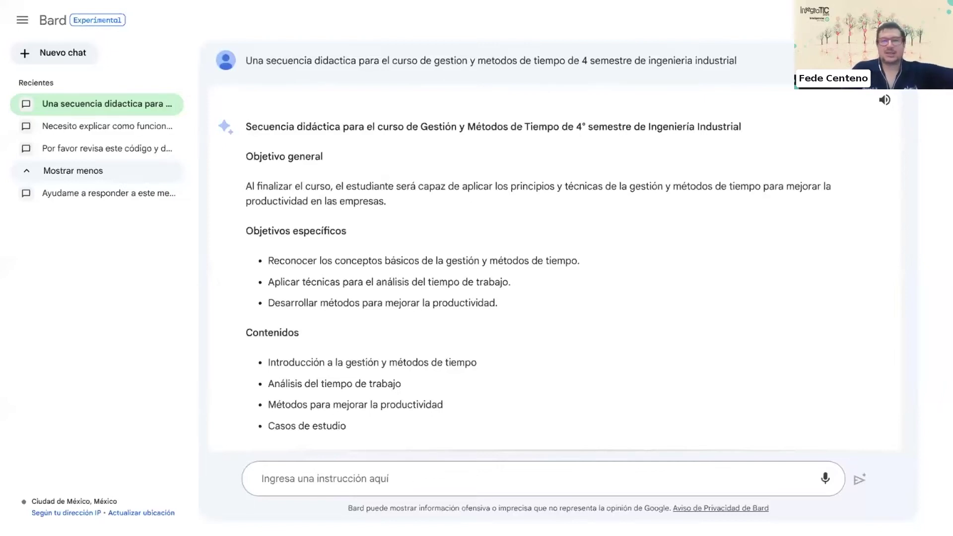
scroll(382, 178, down, 1)
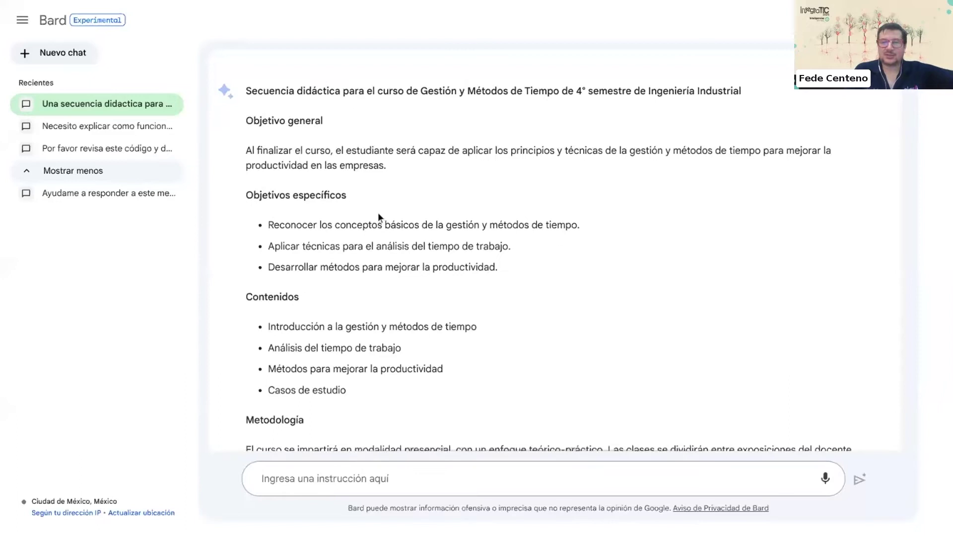
scroll(377, 212, down, 2)
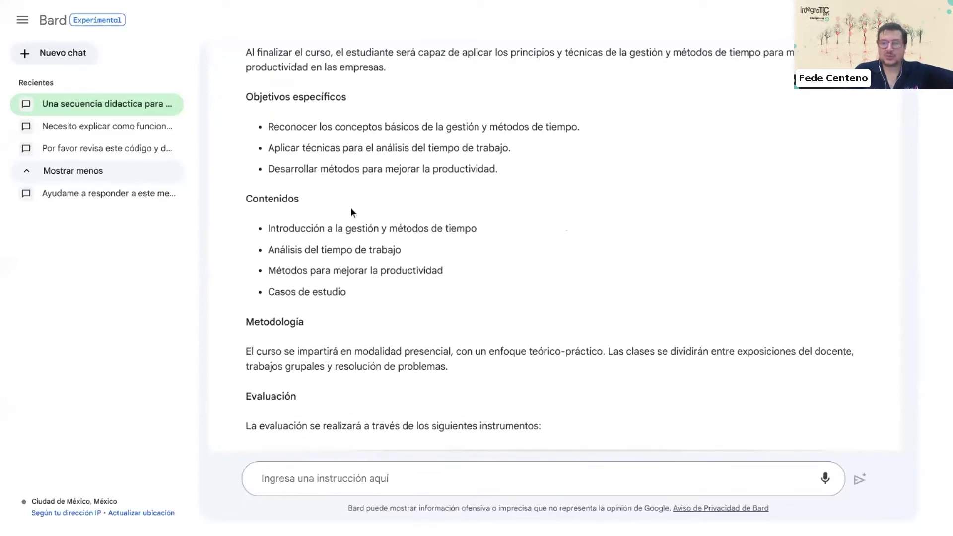
scroll(350, 213, down, 3)
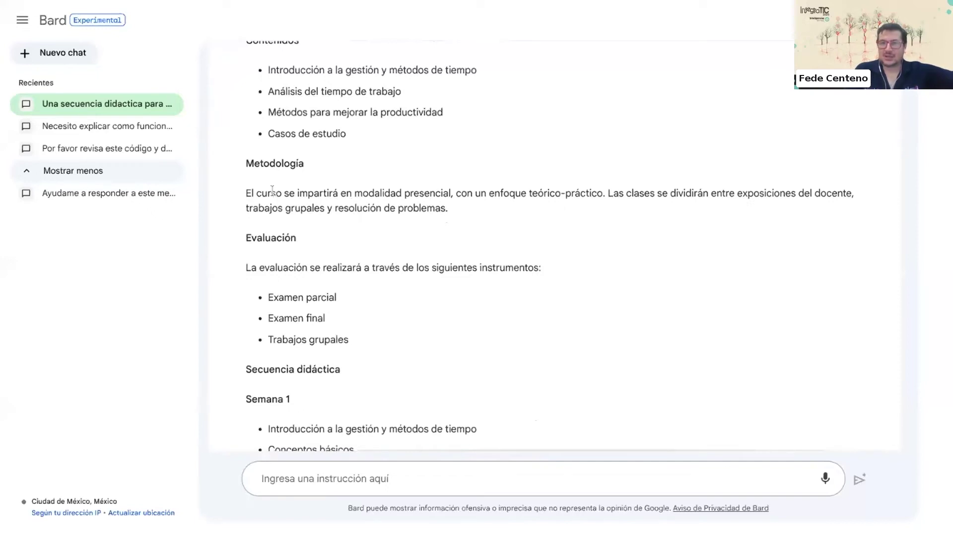
scroll(298, 178, down, 1)
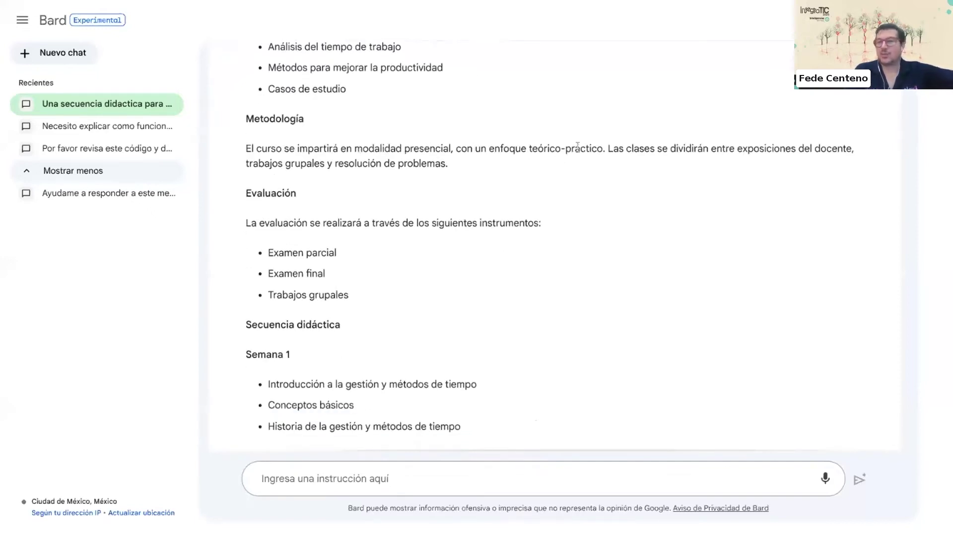
scroll(579, 147, down, 1)
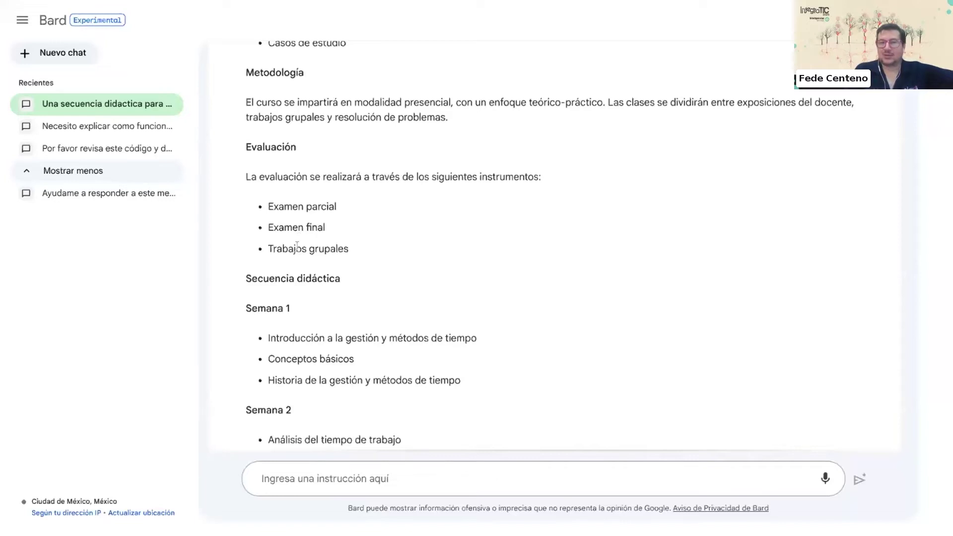
scroll(320, 246, down, 4)
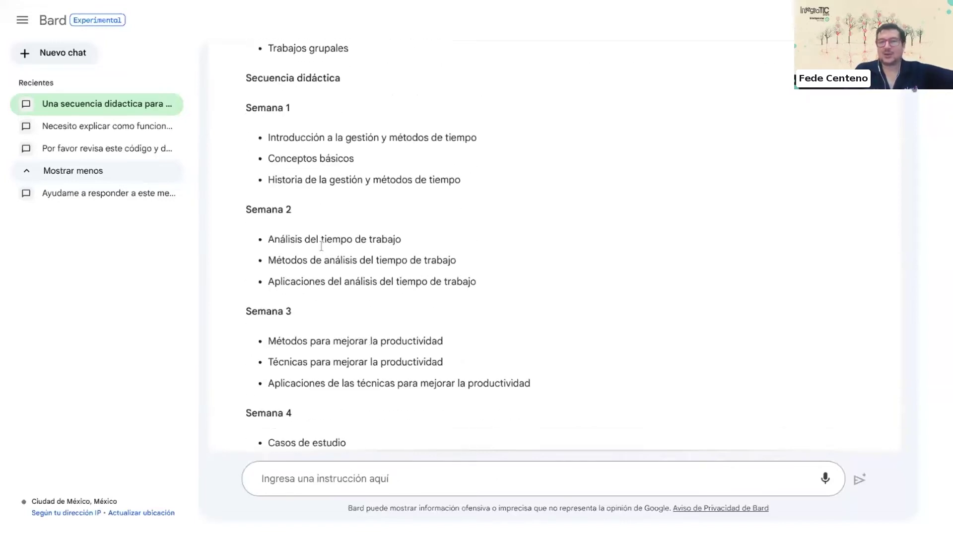
scroll(321, 246, down, 1)
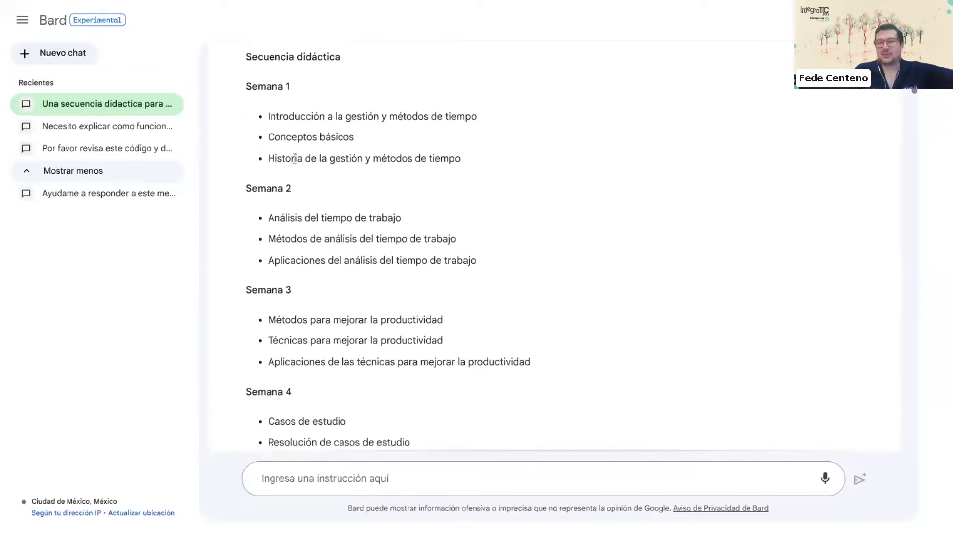
scroll(372, 141, down, 1)
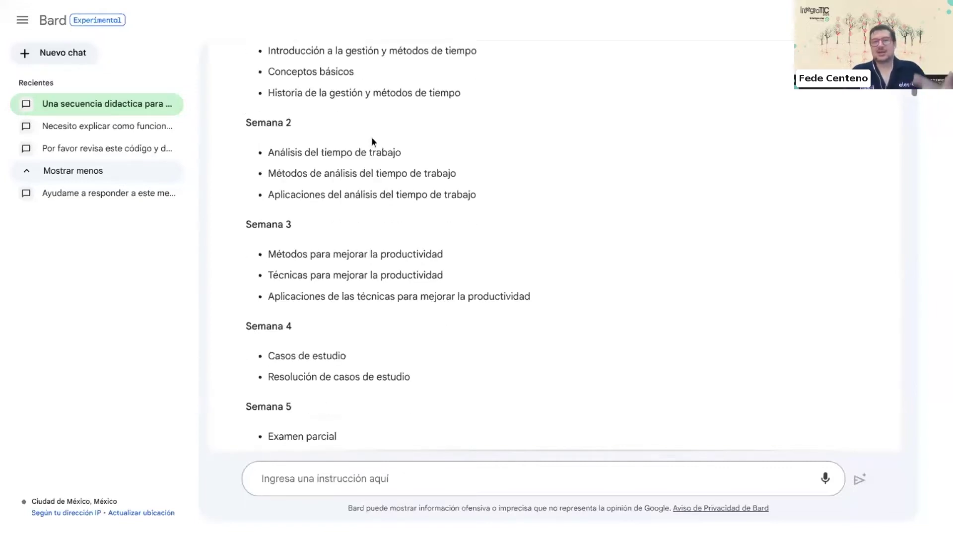
- Examine the rest of the didactic sequence, from the final weeks and "Recursos" through evaluation, "Bibliografía" and "Notas"
scroll(347, 168, down, 6)
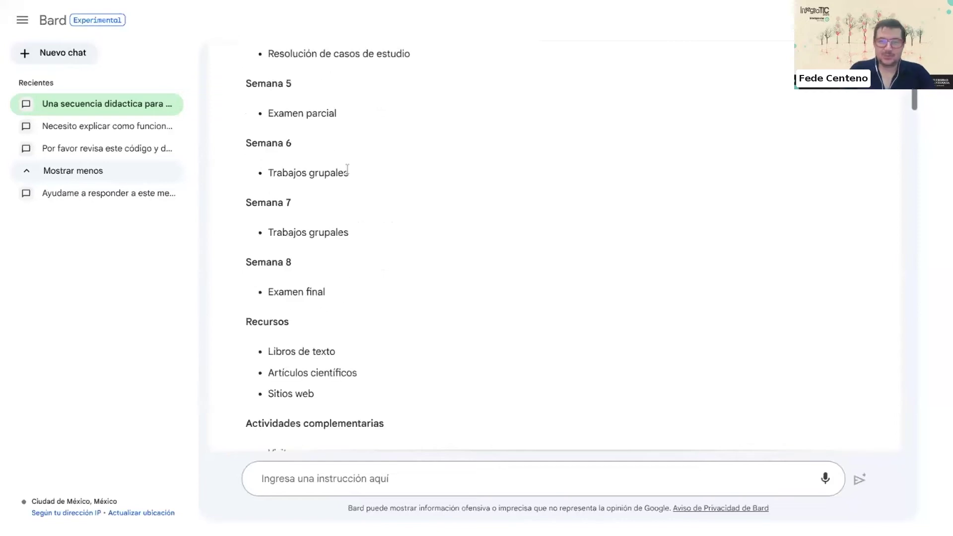
scroll(496, 243, down, 2)
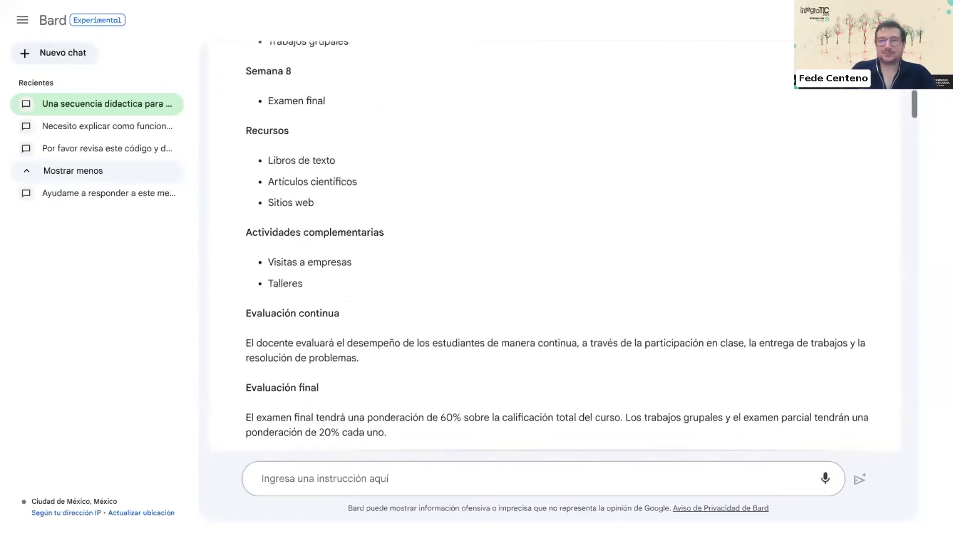
drag(245, 130, 328, 204)
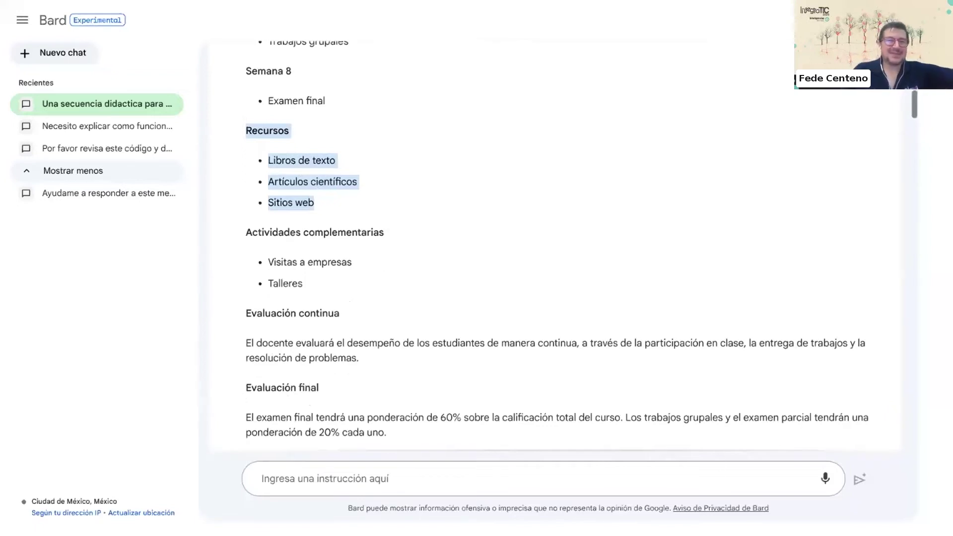
click(317, 203)
scroll(318, 202, down, 4)
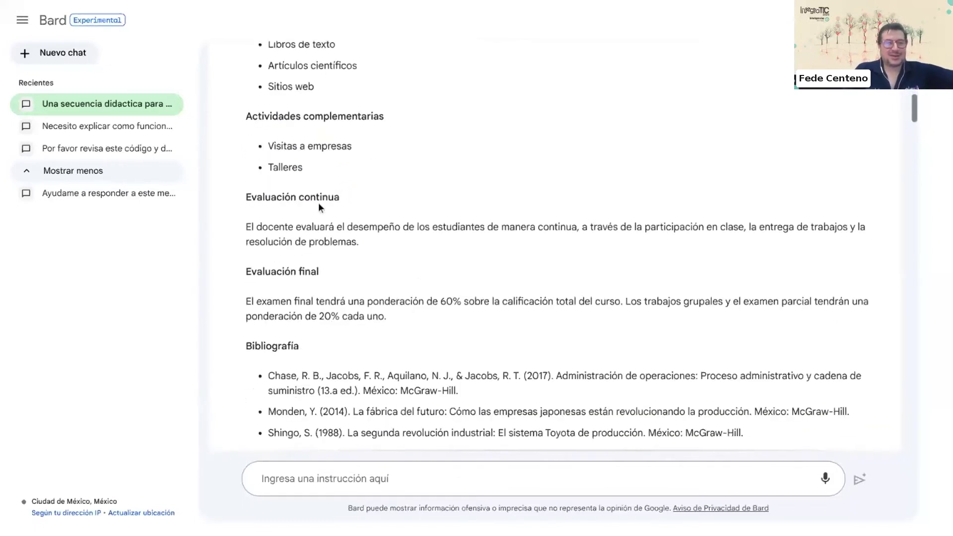
scroll(319, 208, down, 1)
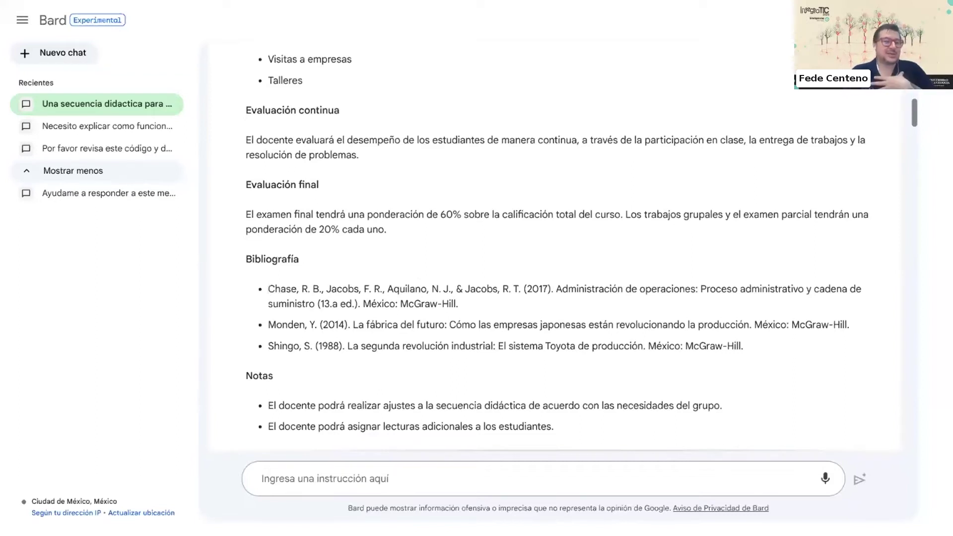
scroll(556, 248, down, 2)
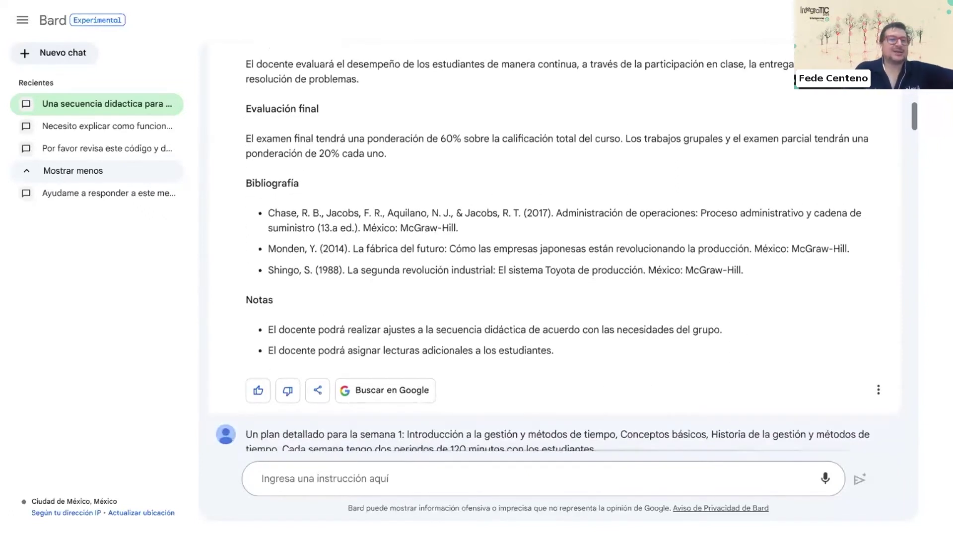
scroll(554, 252, up, 2)
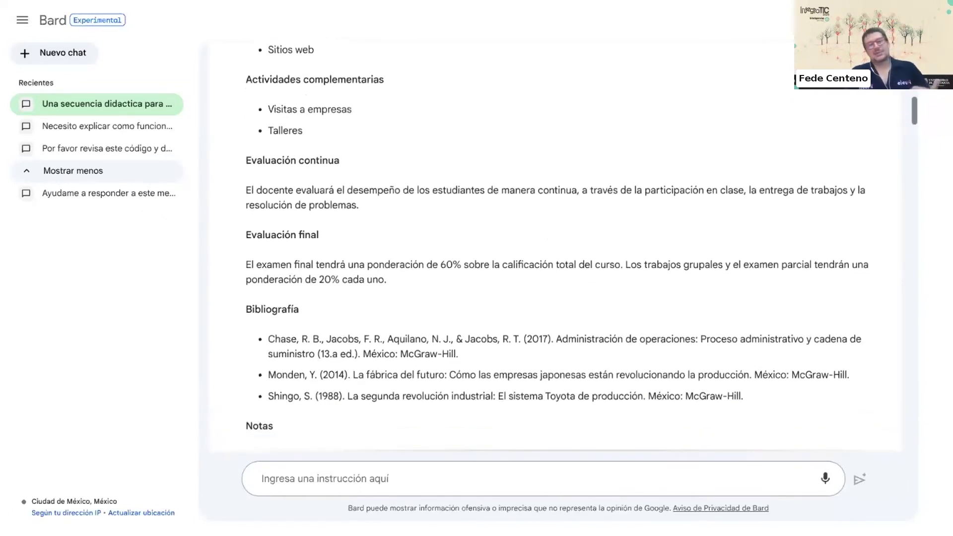
scroll(556, 248, down, 1)
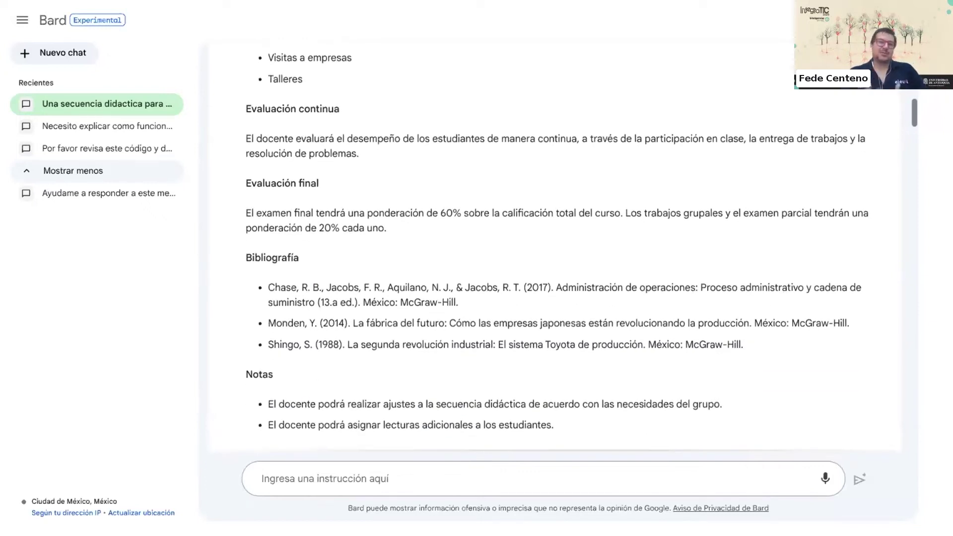
scroll(556, 248, down, 1)
- Read the follow-up prompt requesting a detailed plan for week 1 and the "Objetivos" and "Contenido" of its answer
scroll(306, 301, down, 4)
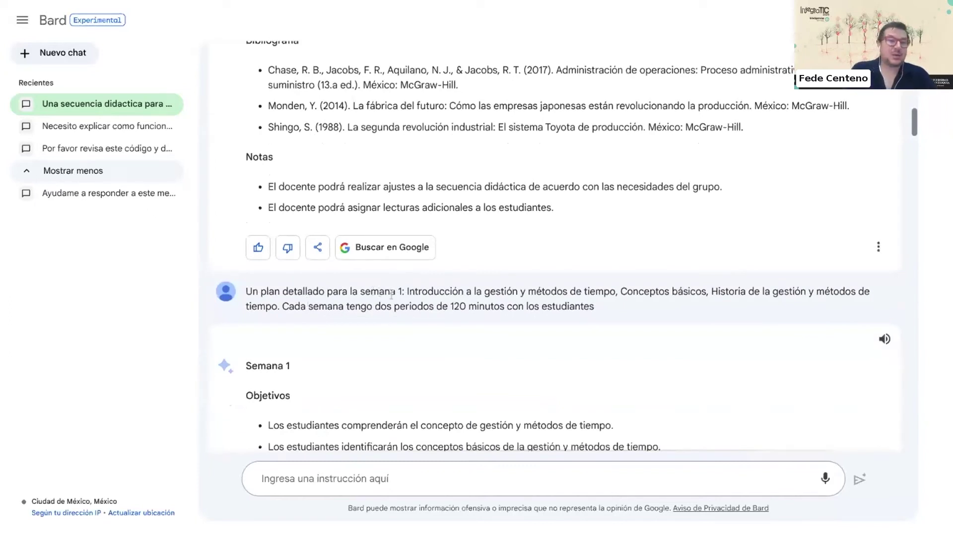
scroll(421, 301, down, 1)
scroll(419, 298, down, 1)
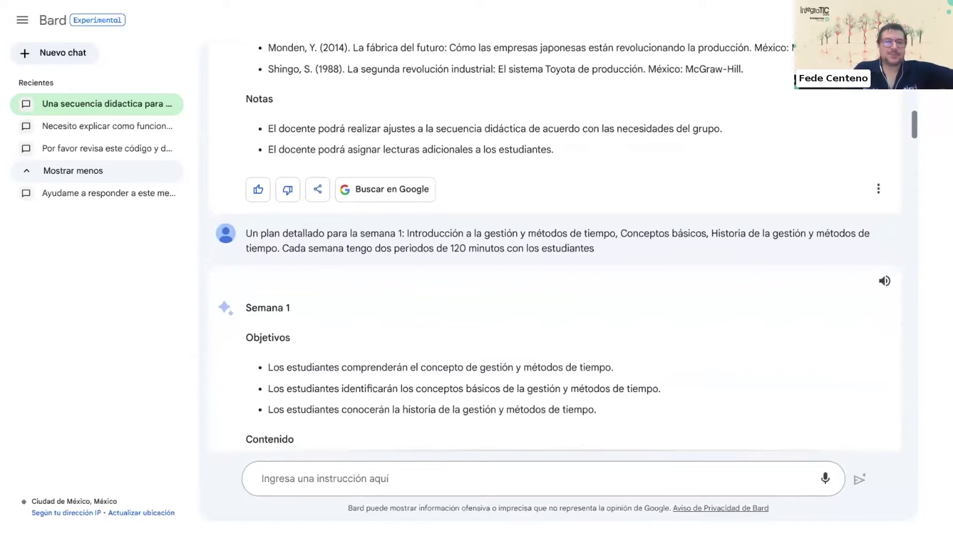
scroll(296, 208, down, 1)
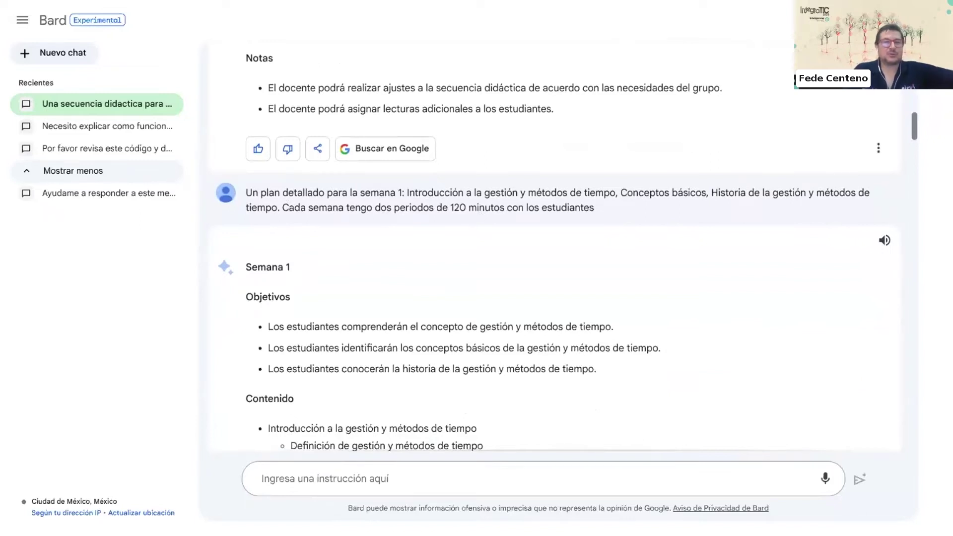
scroll(554, 253, down, 3)
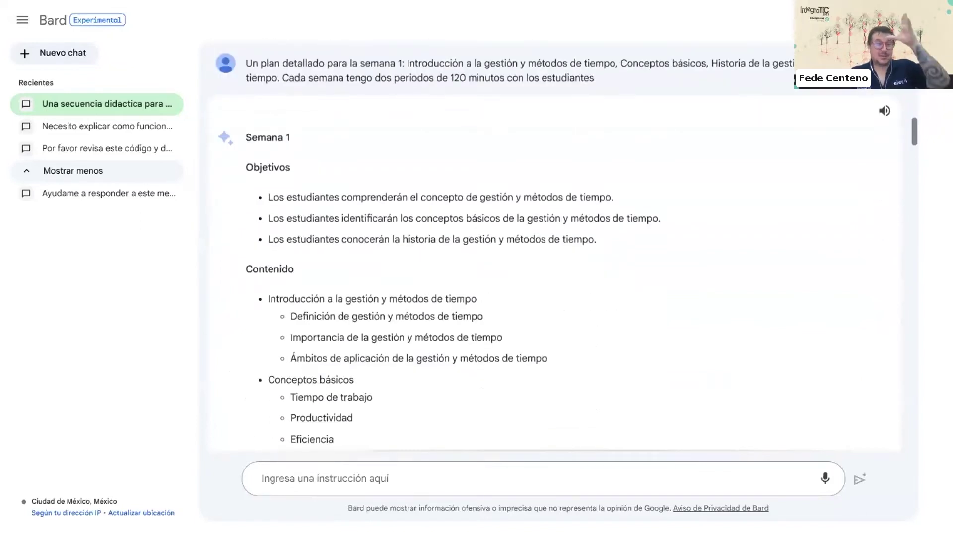
scroll(314, 113, down, 1)
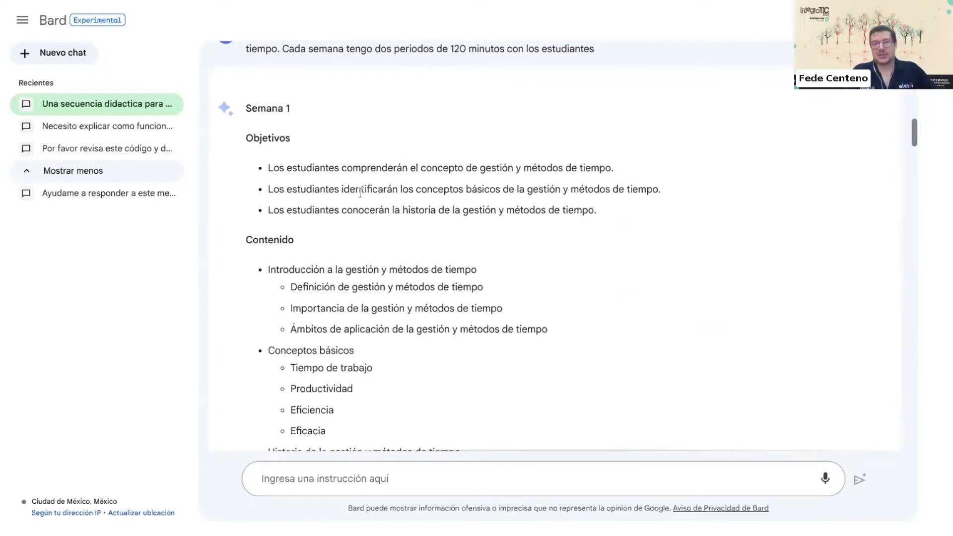
scroll(361, 192, down, 2)
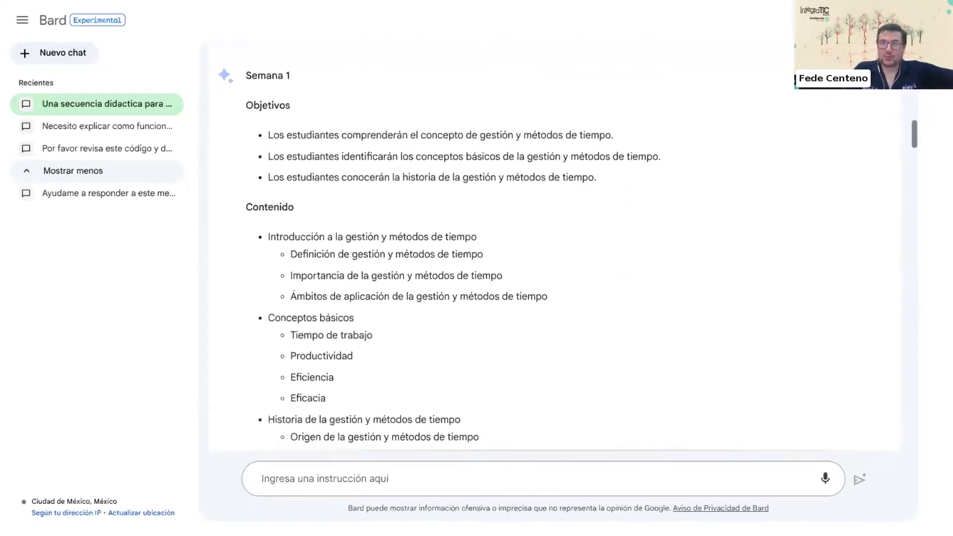
scroll(308, 164, down, 1)
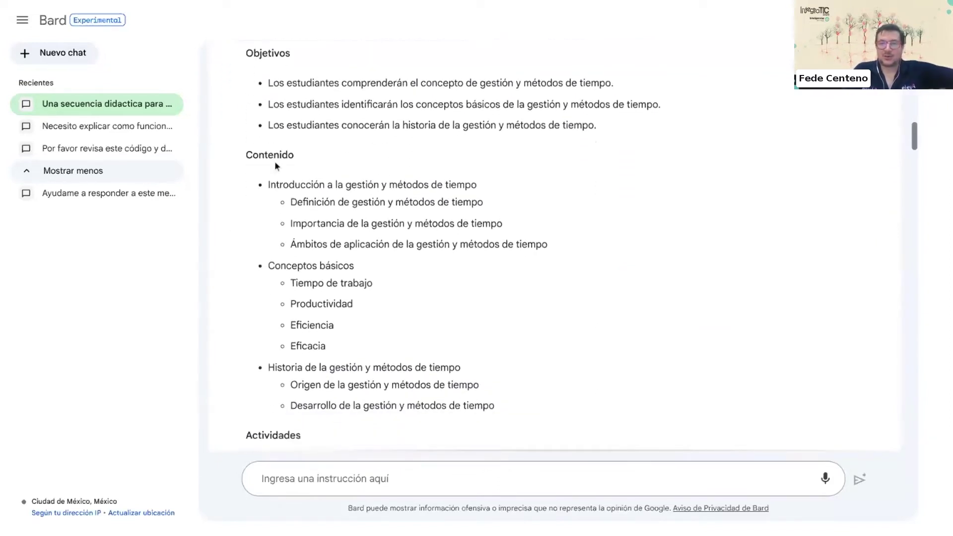
- Review the week 1 session activities and "Detalles específicos", highlighting the three topics listed for the Sesión 1 teacher presentation
scroll(350, 291, down, 9)
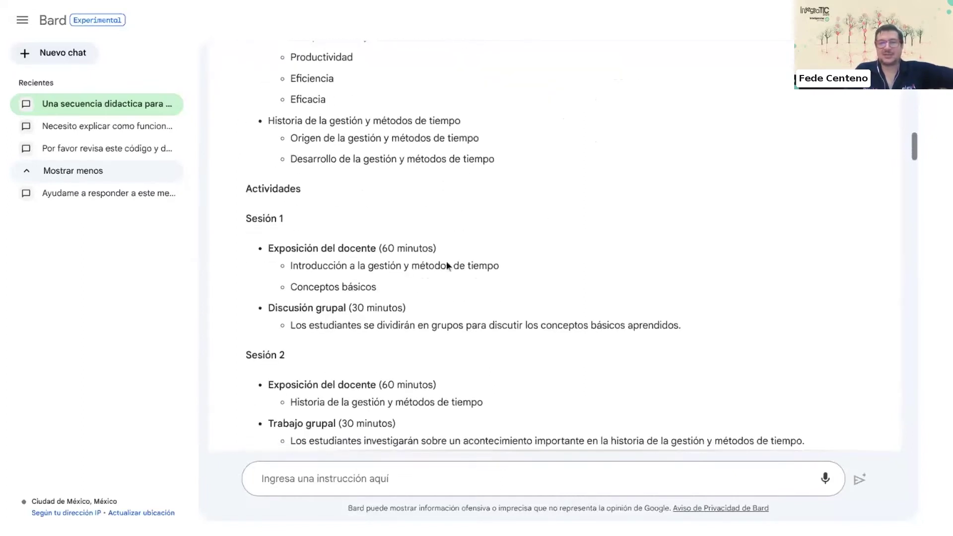
scroll(348, 304, down, 1)
scroll(346, 303, down, 2)
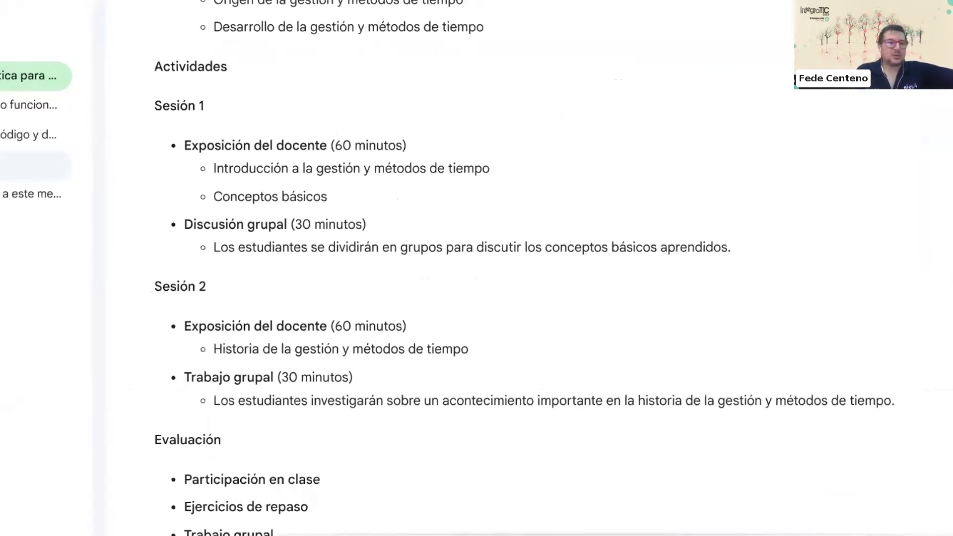
scroll(524, 247, down, 5)
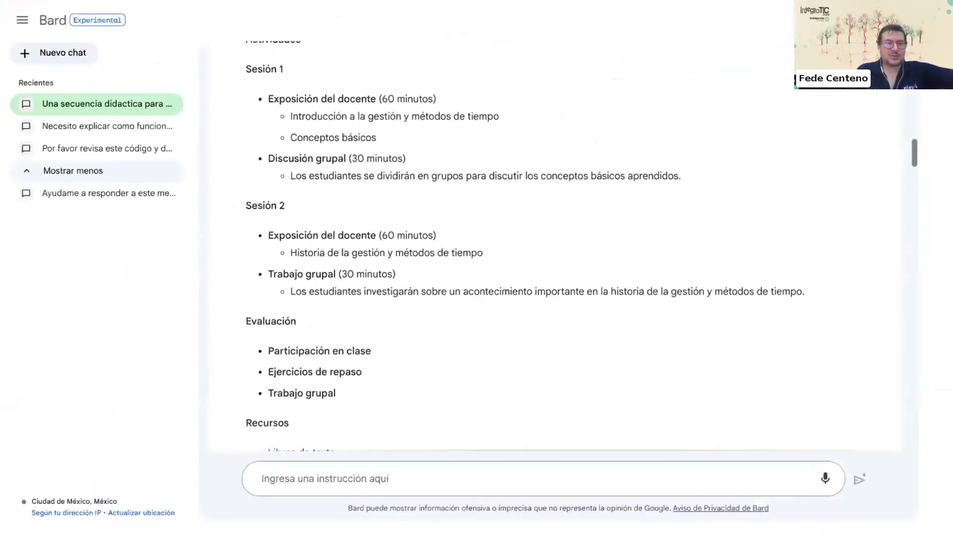
scroll(525, 247, down, 5)
scroll(524, 247, down, 5)
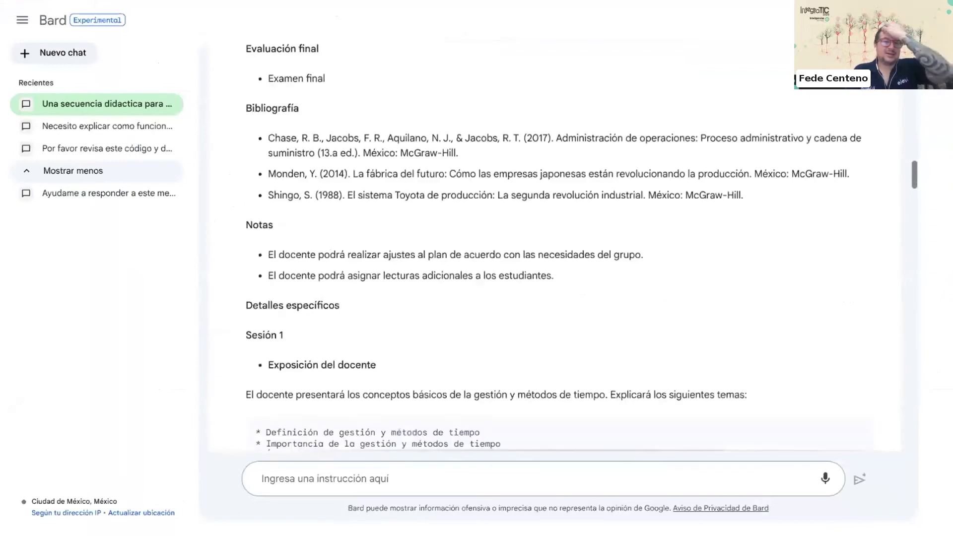
scroll(524, 247, down, 3)
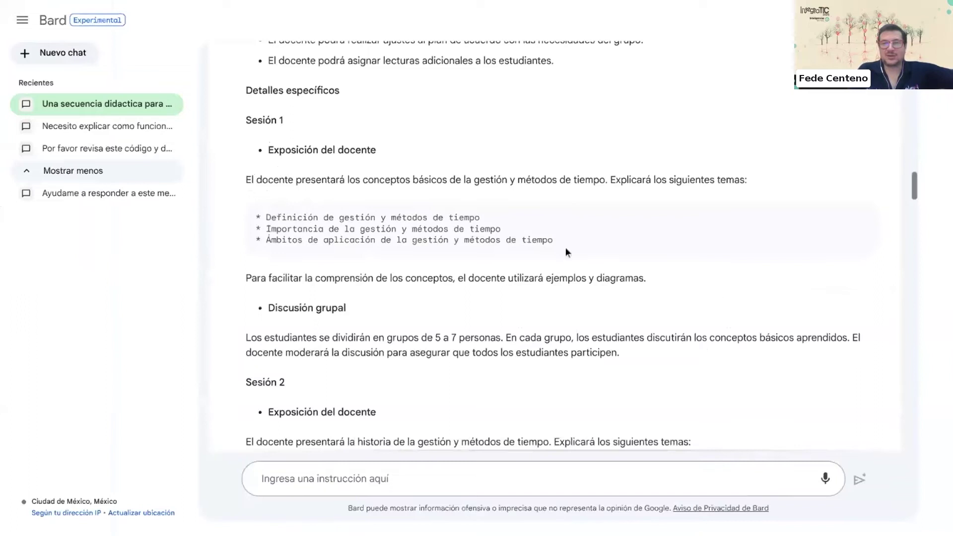
drag(561, 244, 264, 218)
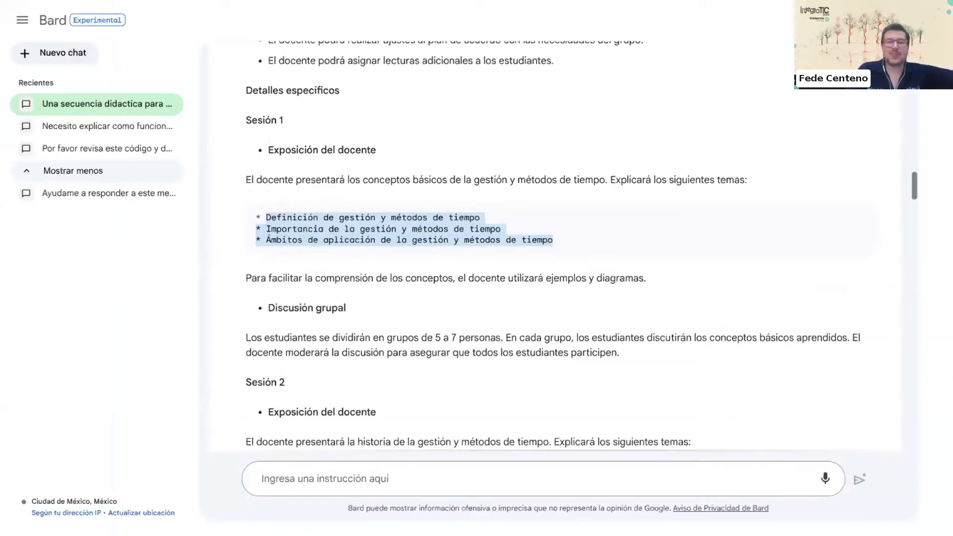
scroll(553, 248, down, 2)
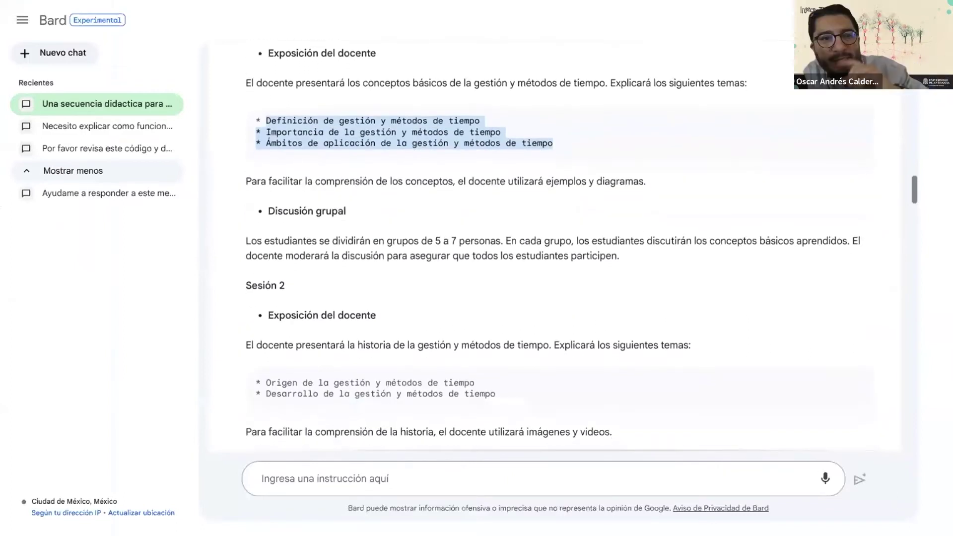
- Go back to the "Bibliografía" section of the week 1 plan and examine its references
scroll(552, 248, up, 2)
scroll(308, 266, up, 3)
scroll(307, 266, up, 3)
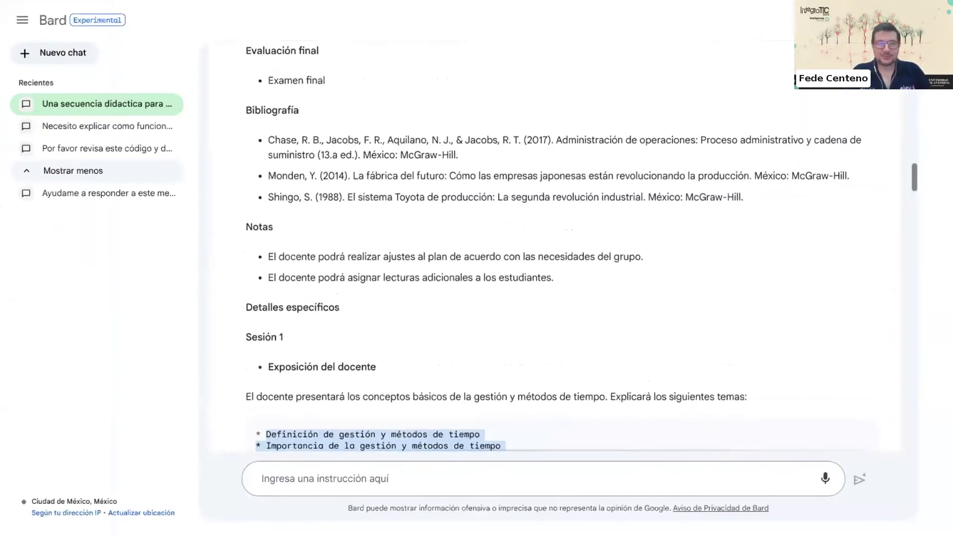
scroll(553, 245, up, 3)
scroll(553, 245, up, 3)
scroll(553, 246, down, 1)
scroll(481, 238, down, 5)
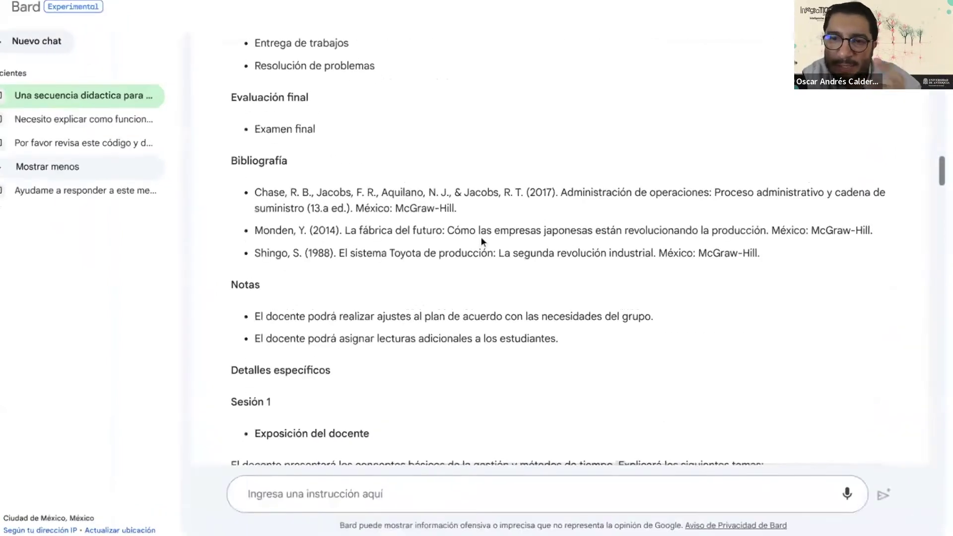
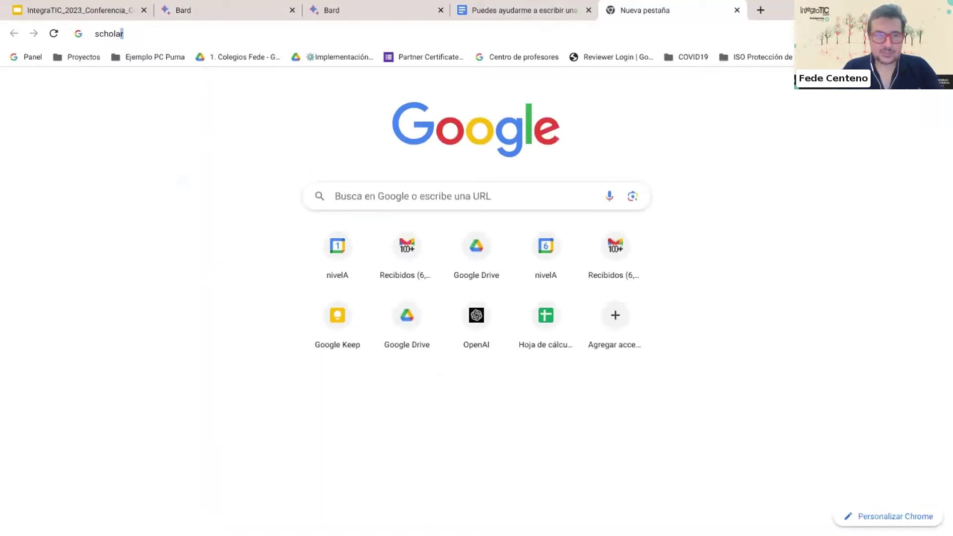
- Open scholar.google.com and search for the 2017 reference "Administración de operaciones: Proceso administrativo y cadena de suministro", including its authors
text(.google.com)
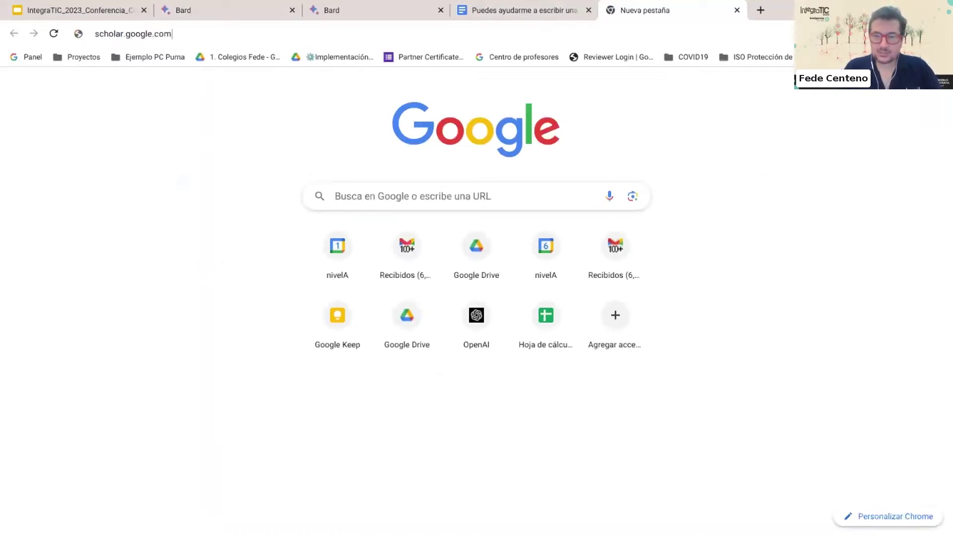
key(Return)
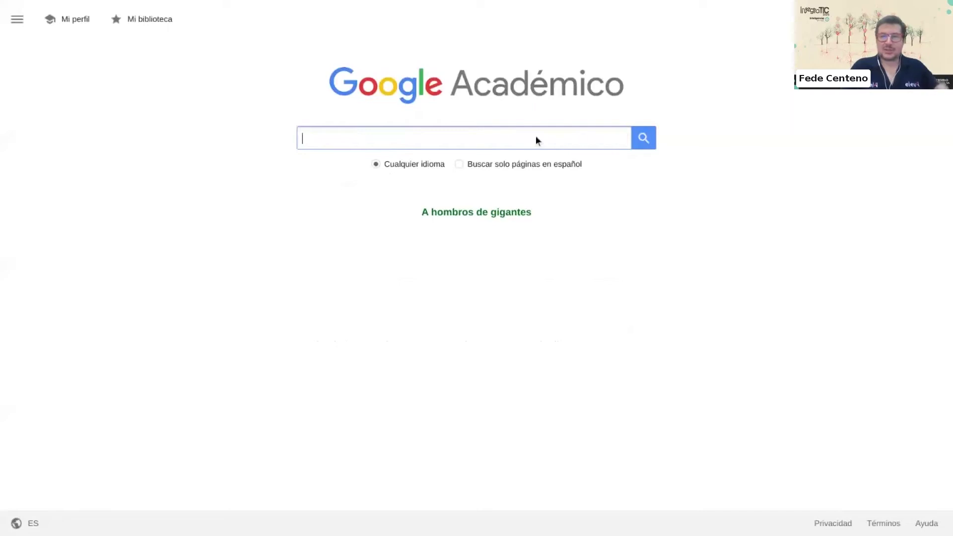
text(inistración de operaciones: Proceso administrativo y cadena de suministro)
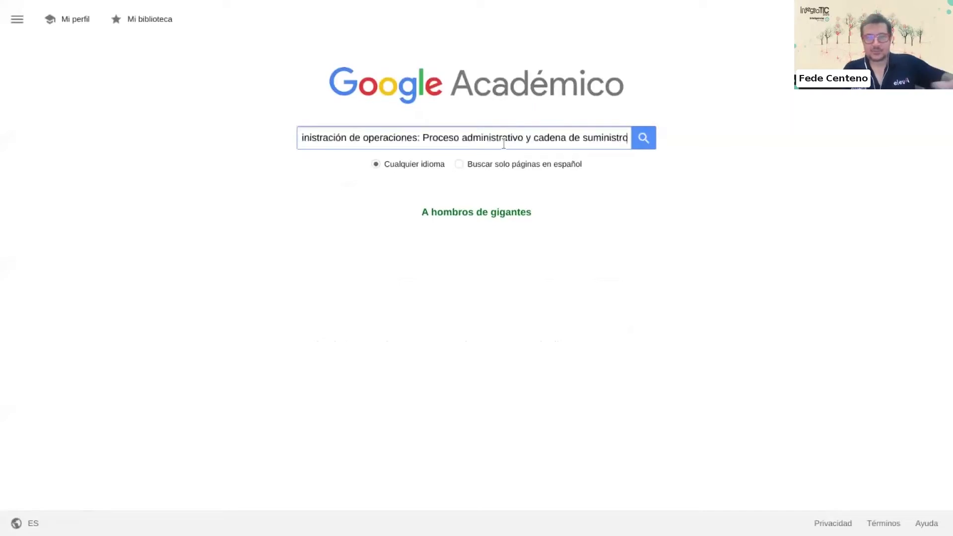
click(650, 140)
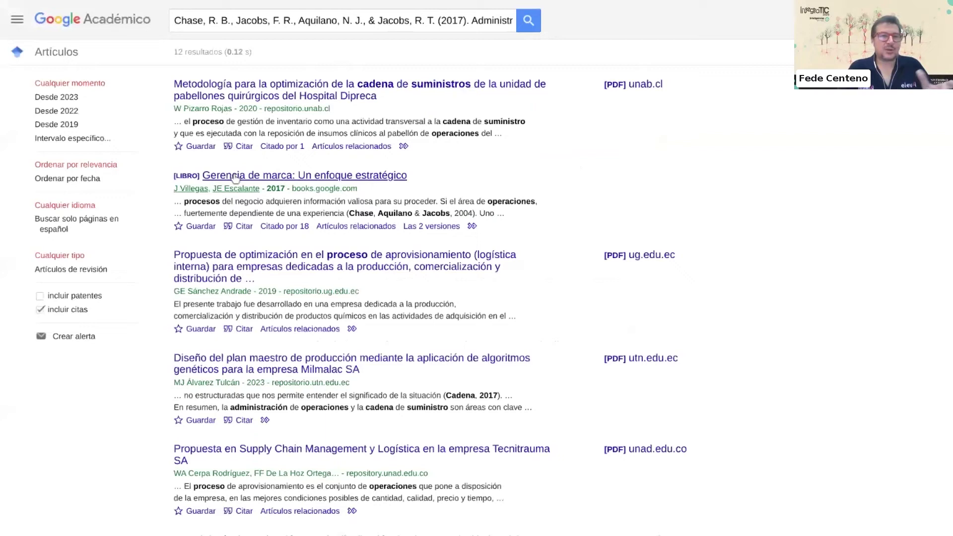
- Shorten the Google Académico query to the first author's name and the second author's surname, and search again
click(266, 19)
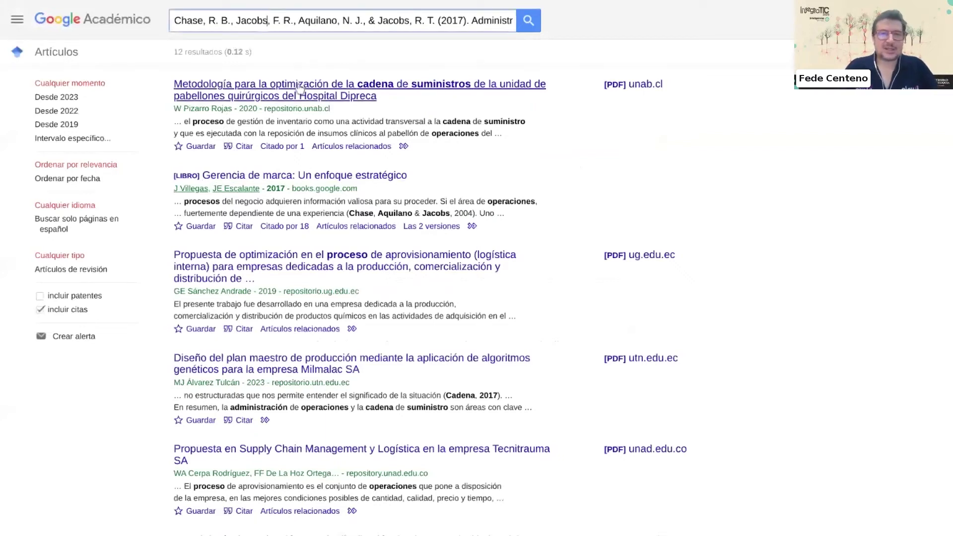
key(shift+End)
key(Delete)
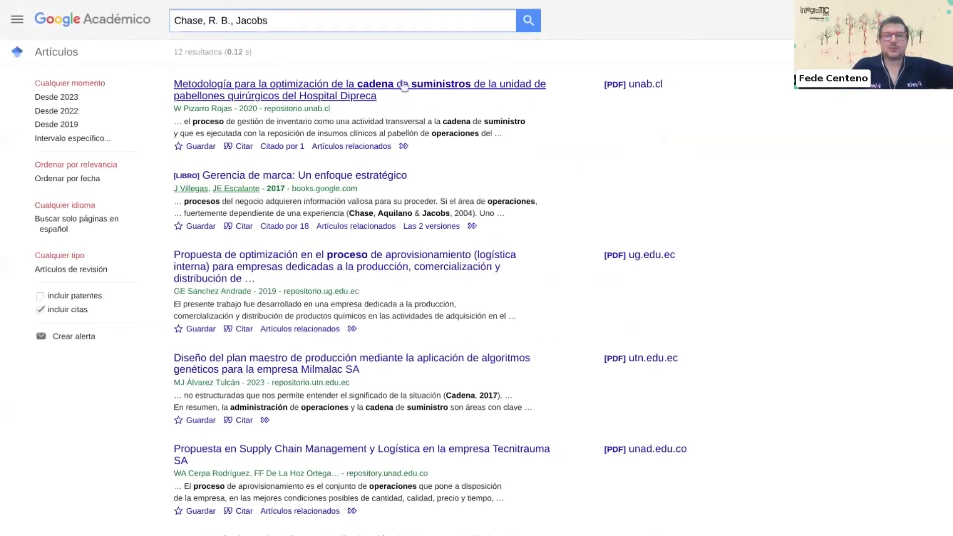
click(529, 23)
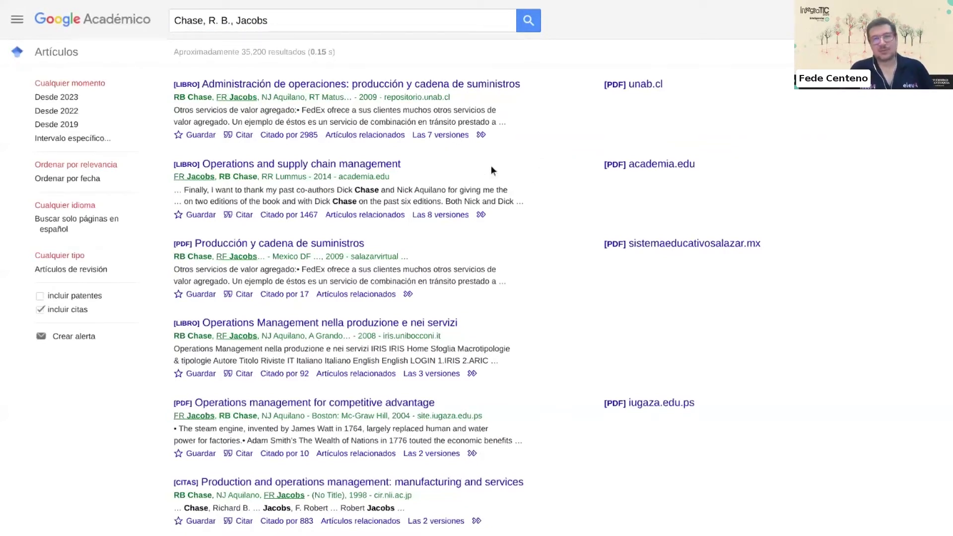
- Close the Google Académico results and return to the week 1 plan's bibliography in Bard
mouse_move(256, 4)
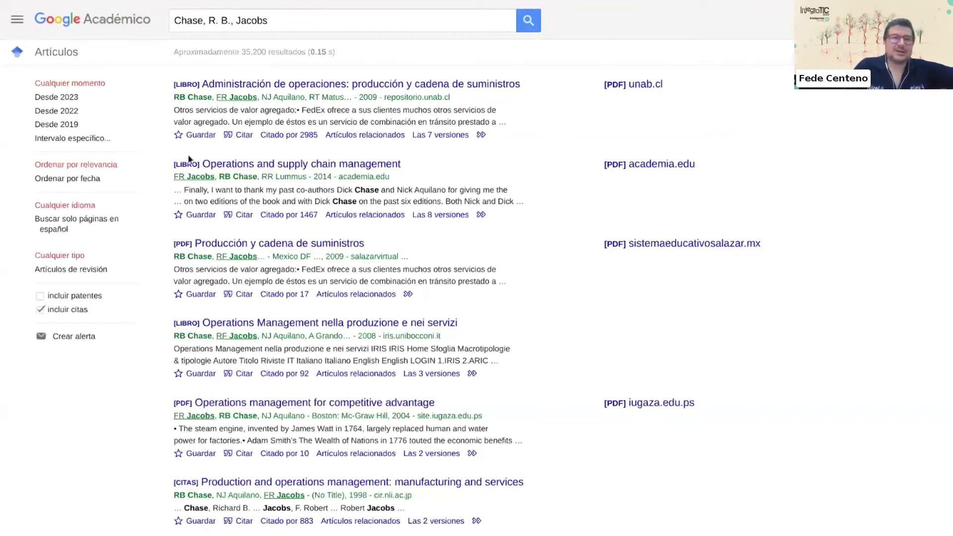
mouse_move(526, 3)
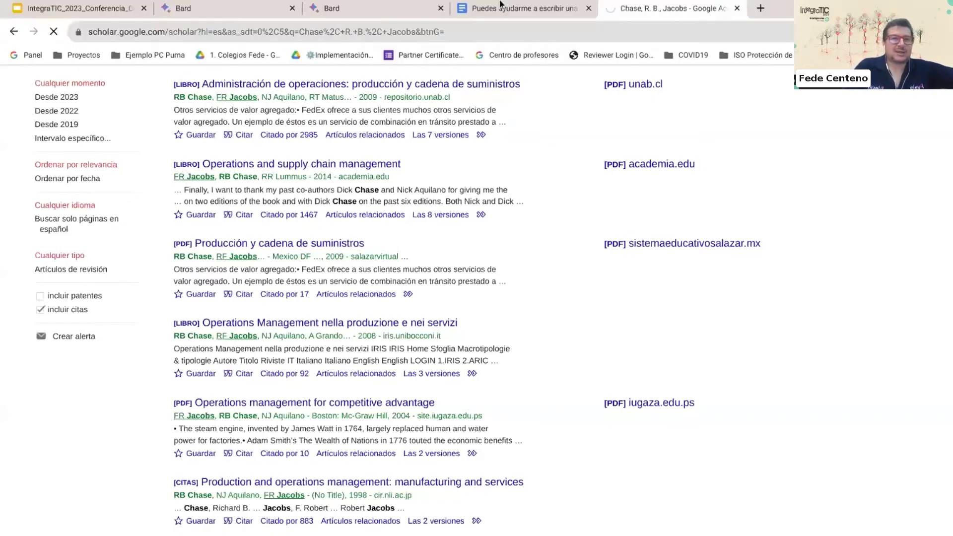
click(737, 10)
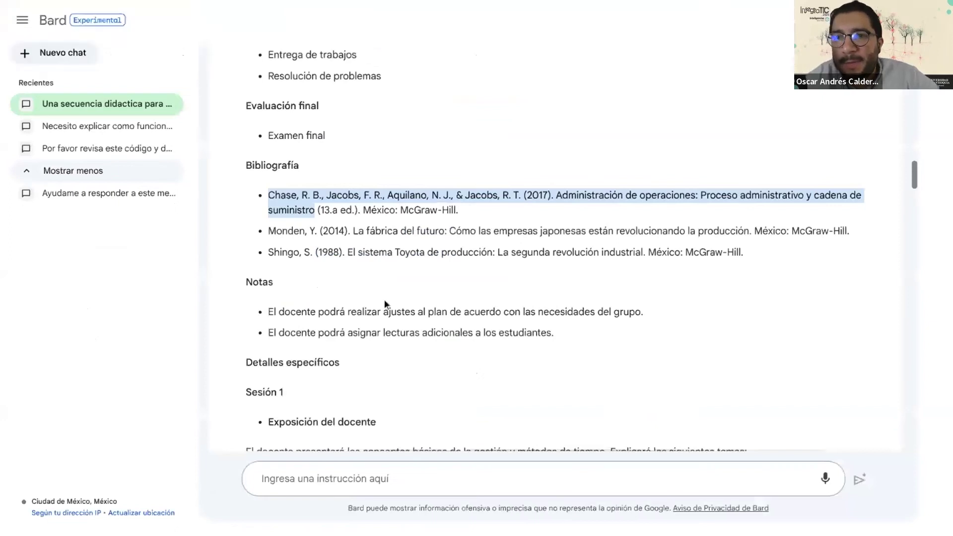
- Read the week 1 plan's notes and the specific details of "Sesión 1" and "Sesión 2", through to the evaluation and resources
scroll(384, 300, down, 2)
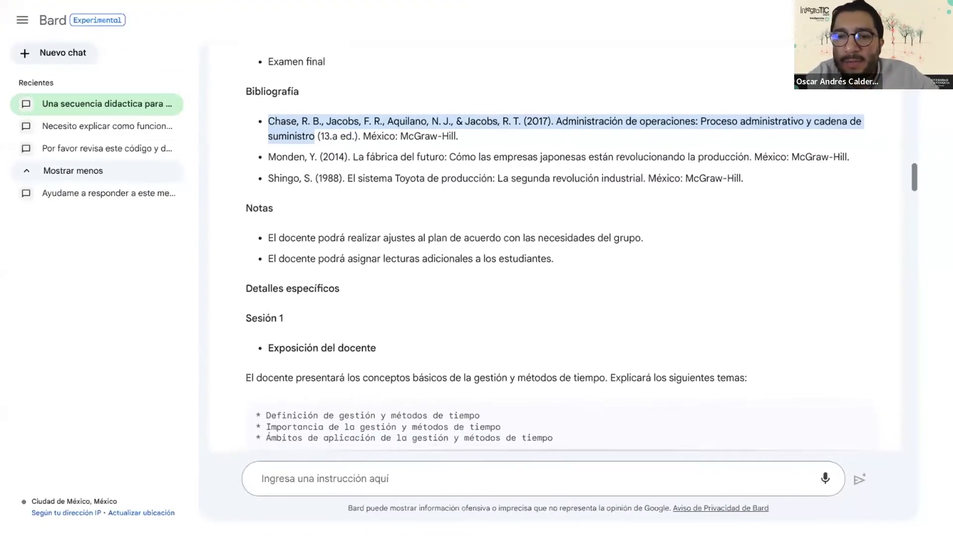
scroll(556, 246, down, 1)
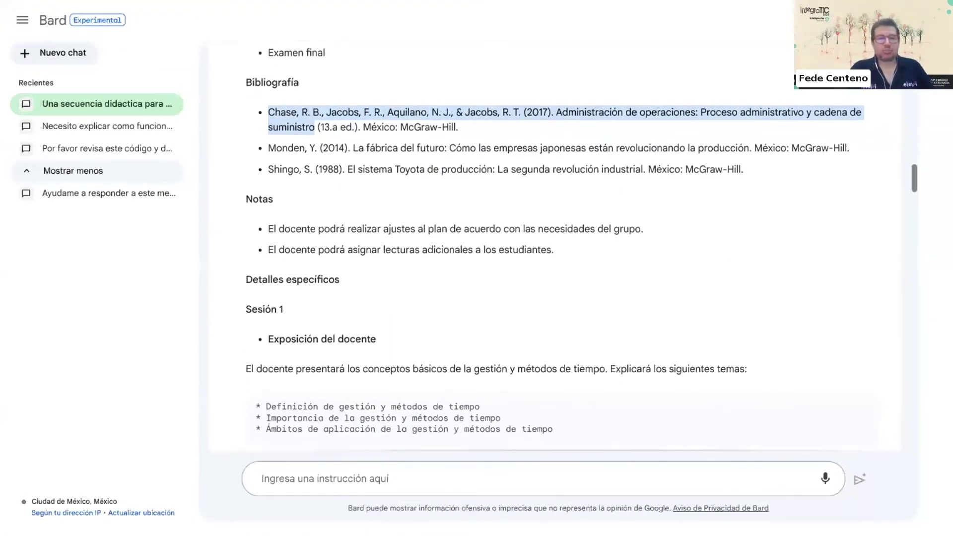
scroll(555, 246, down, 4)
scroll(555, 246, down, 2)
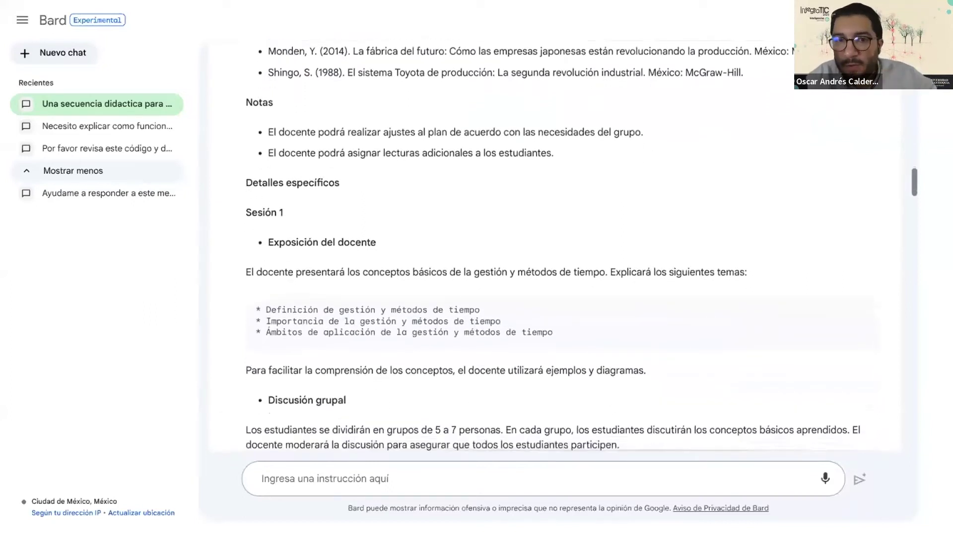
scroll(555, 246, up, 3)
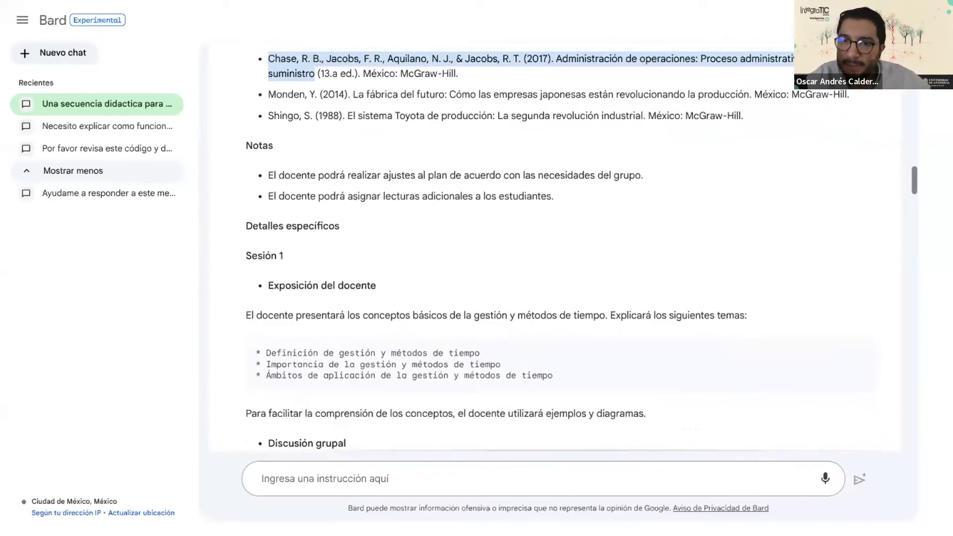
scroll(555, 246, up, 1)
scroll(555, 246, down, 8)
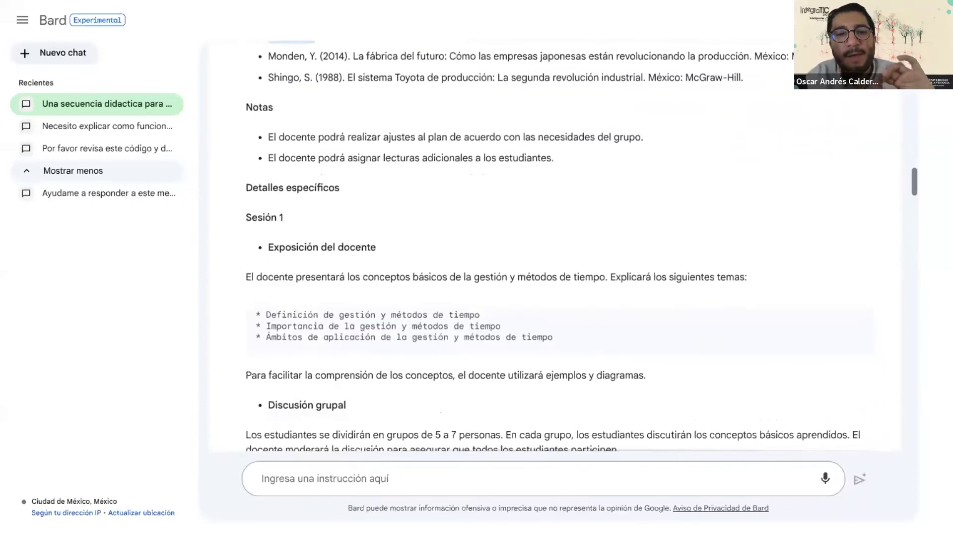
scroll(555, 245, down, 5)
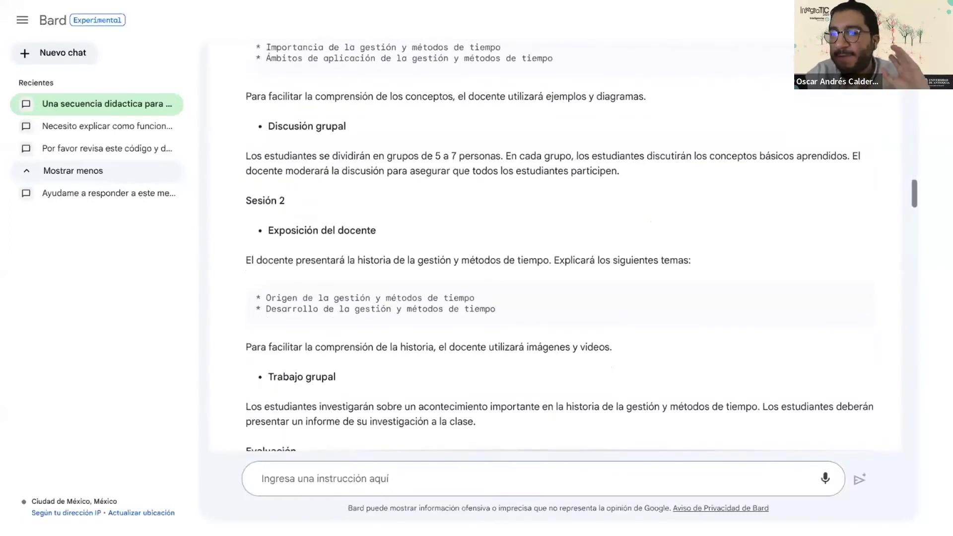
scroll(556, 245, down, 3)
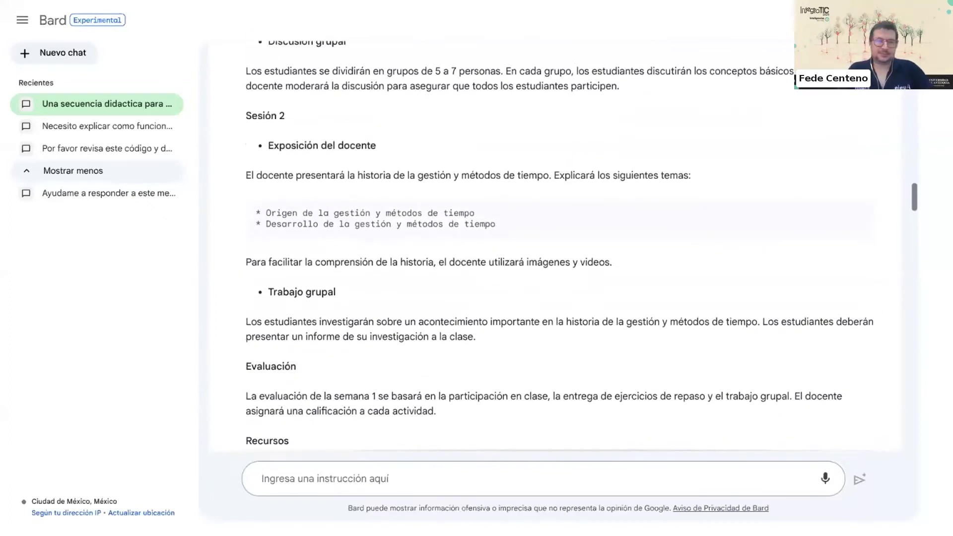
scroll(555, 246, down, 3)
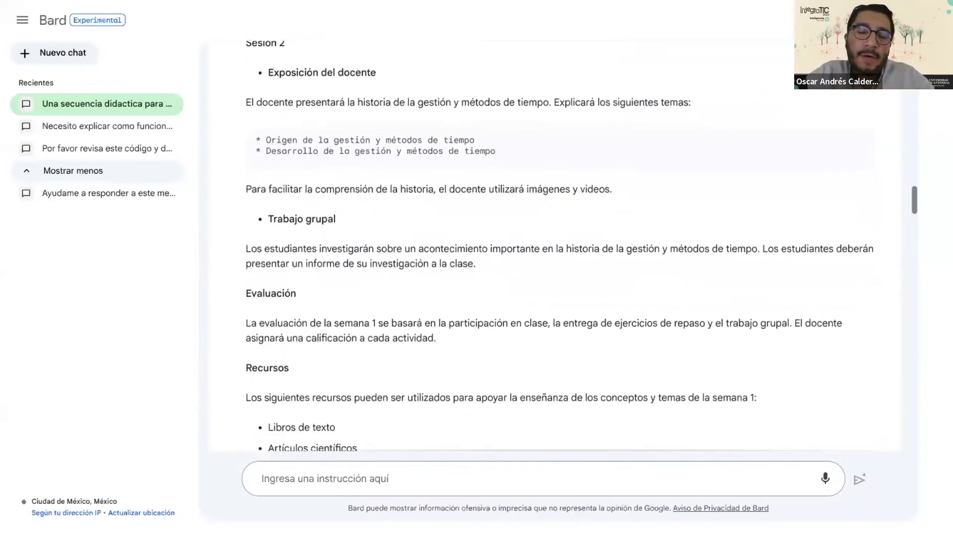
- Go back to "Sesión 1" and highlight the three topics on the definition, importance and fields of application of "gestión y métodos de tiempo"
scroll(556, 246, up, 10)
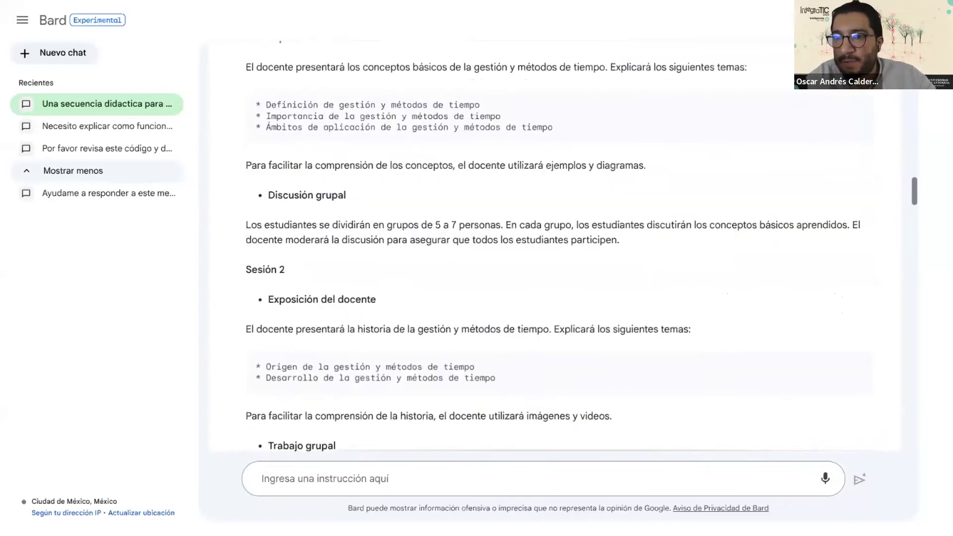
scroll(556, 246, up, 1)
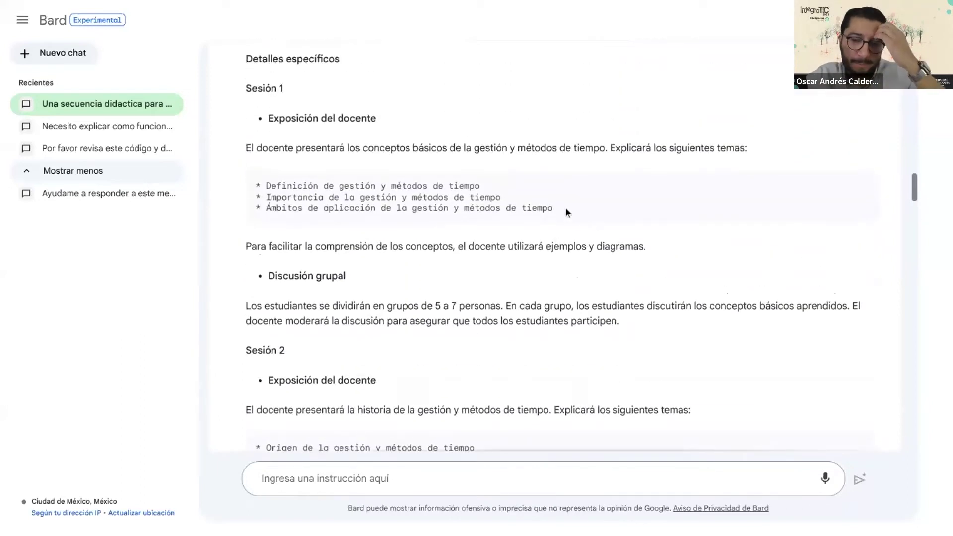
drag(561, 208, 268, 185)
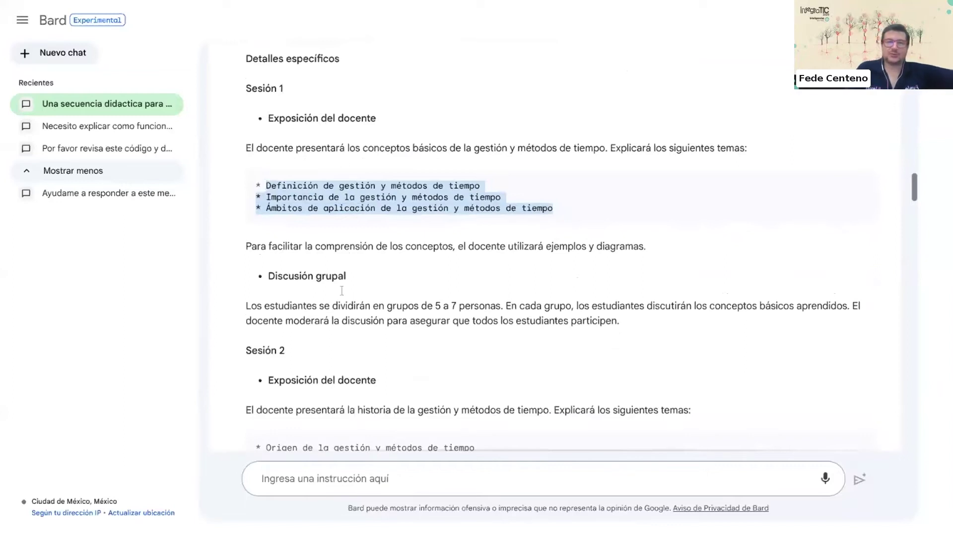
- Review the prompt on explaining these concepts to students and Bard's answer with ways to relate them to students' interests
scroll(341, 291, down, 12)
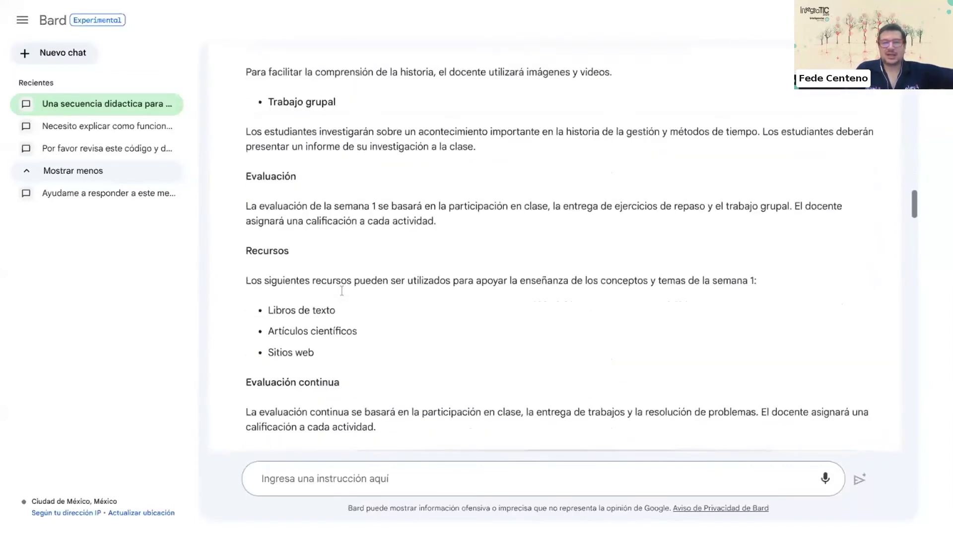
scroll(554, 248, down, 4)
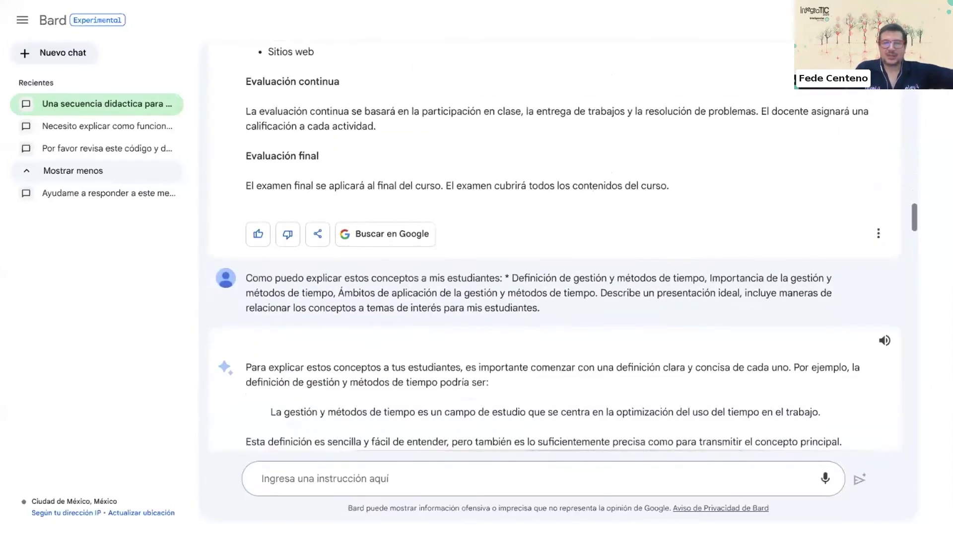
scroll(471, 250, down, 1)
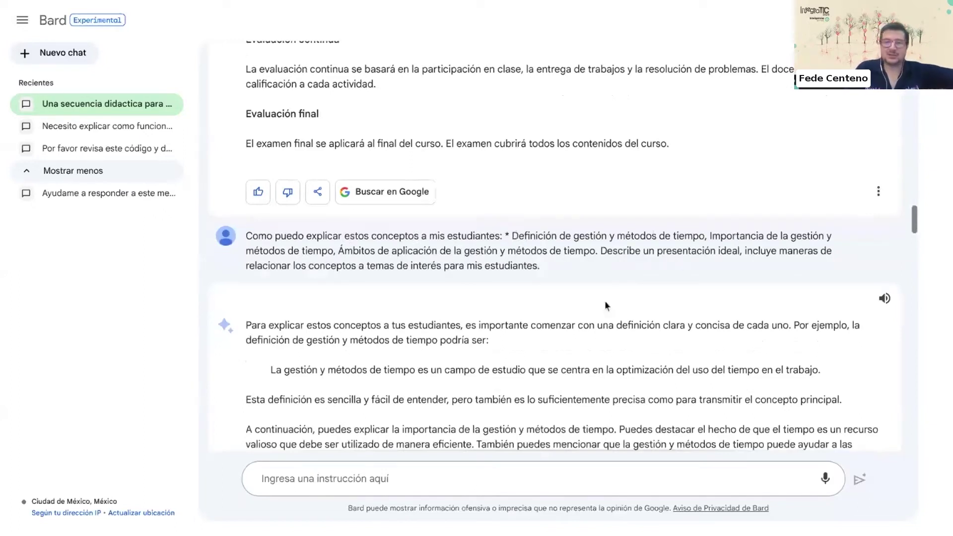
scroll(569, 322, down, 2)
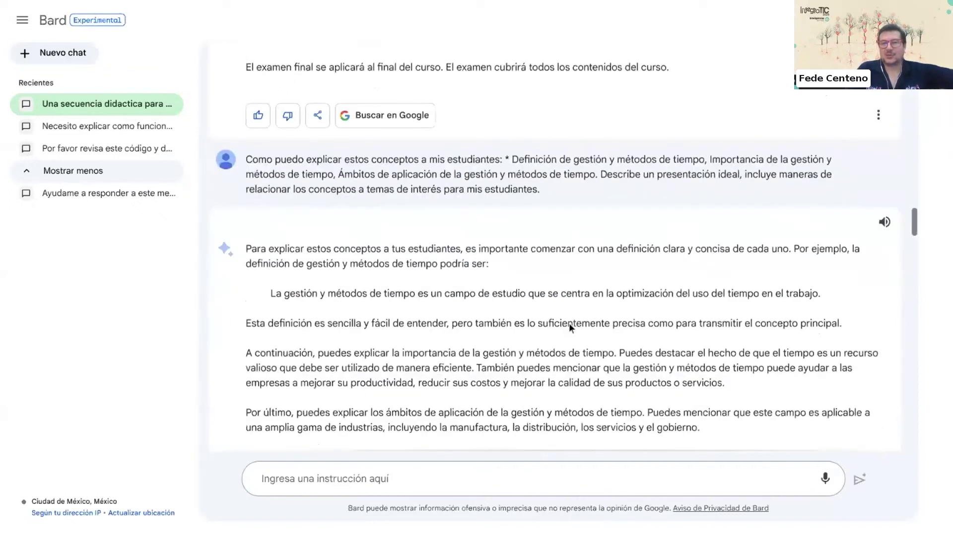
scroll(568, 322, down, 1)
scroll(569, 328, down, 4)
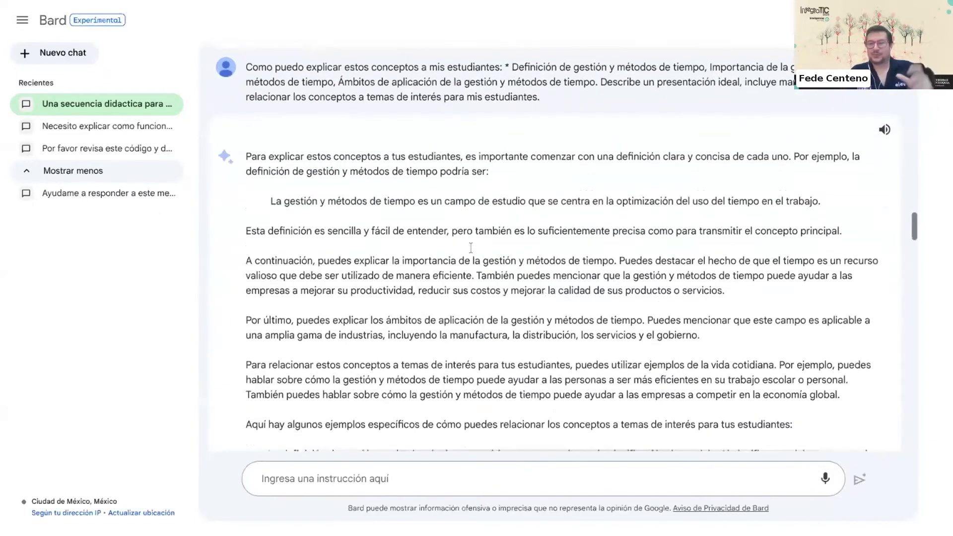
scroll(471, 247, down, 5)
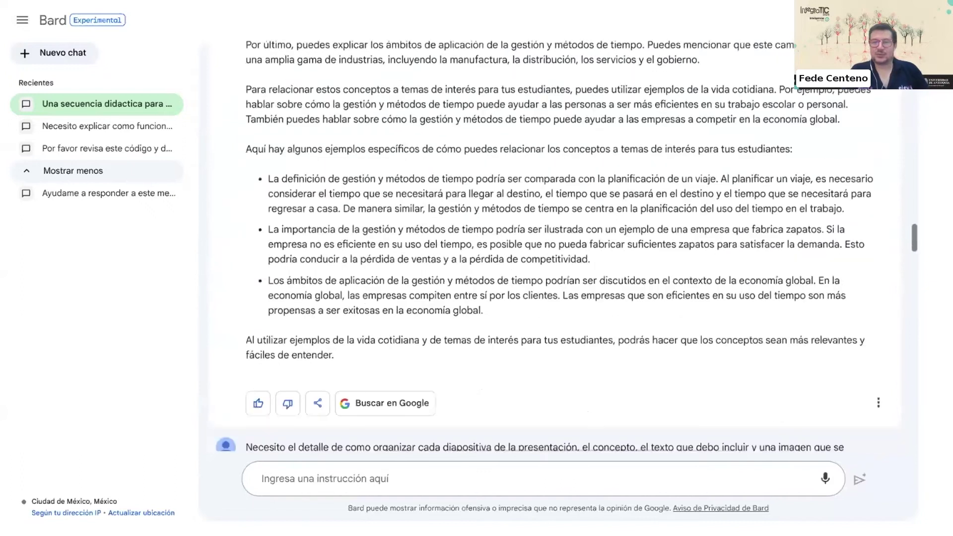
- Examine the slide-by-slide presentation outline, highlighting the suggested text and image for "Diapositiva 1: Introducción"
scroll(623, 194, down, 3)
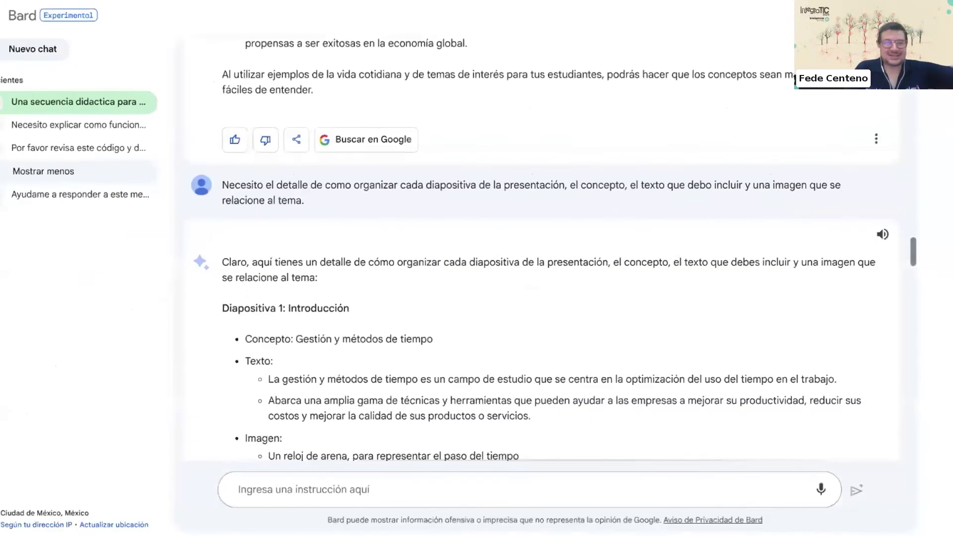
scroll(436, 264, down, 2)
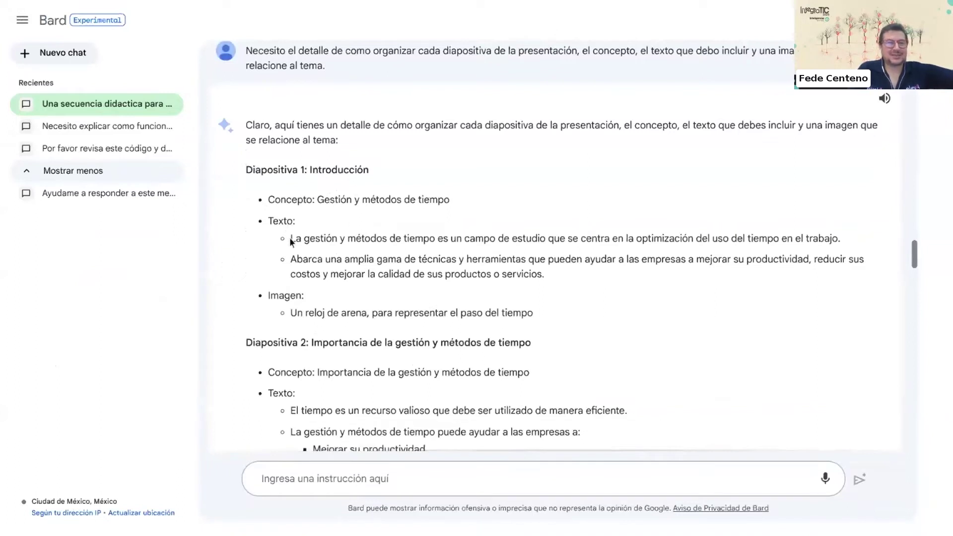
drag(290, 237, 549, 291)
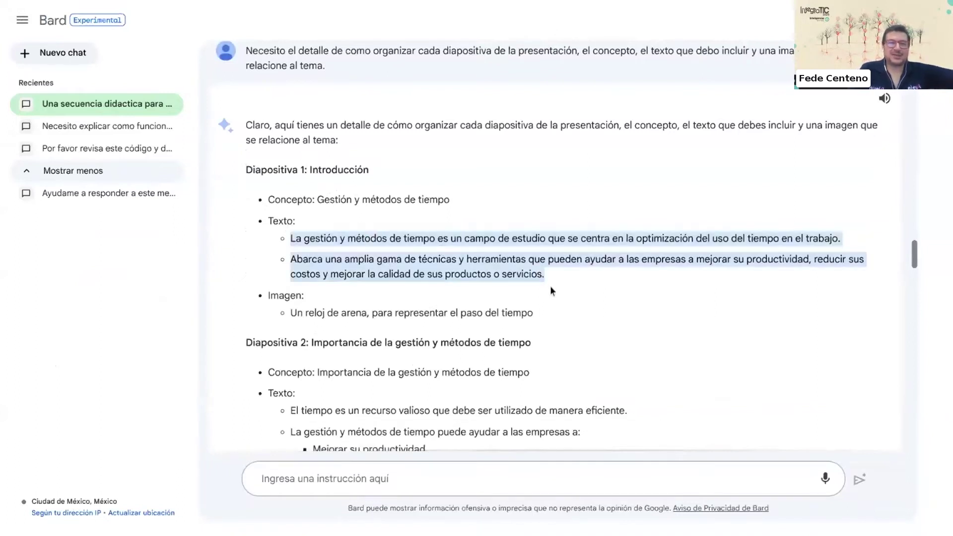
click(294, 311)
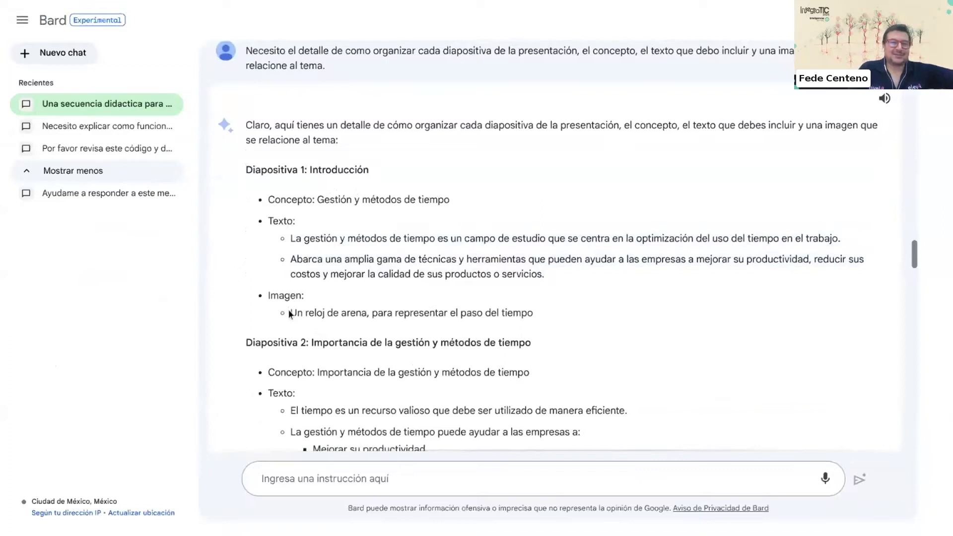
drag(293, 312, 524, 320)
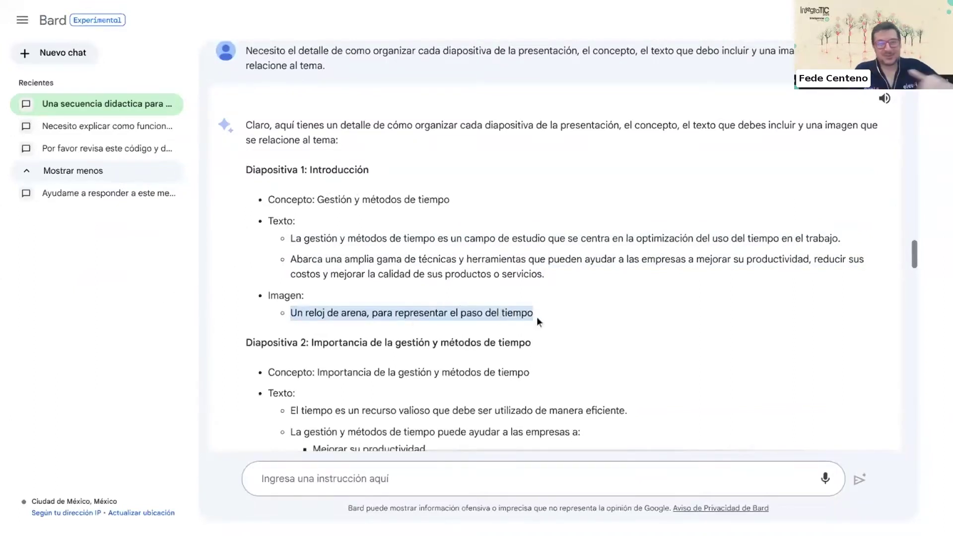
scroll(537, 317, down, 4)
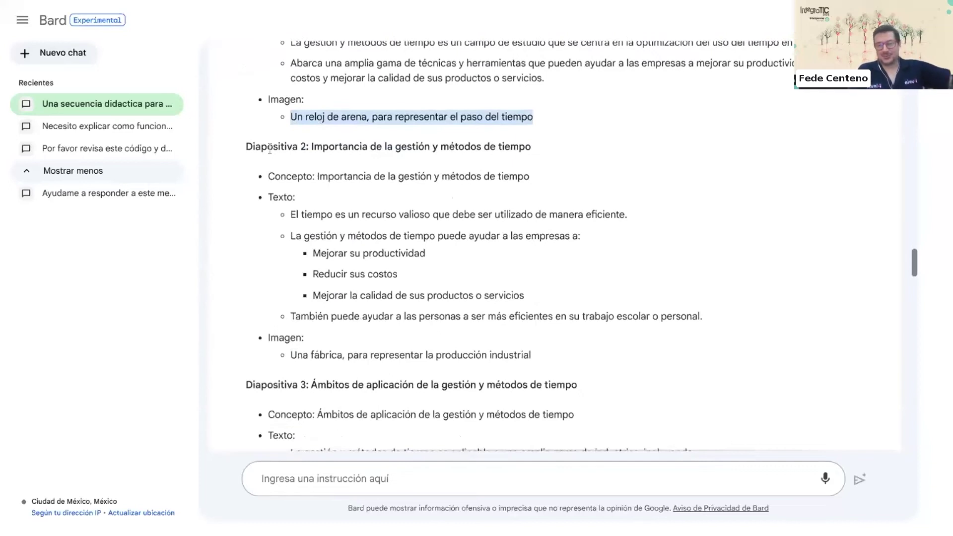
- Review the prompt for 20 group discussion questions with its answer, and continue to the session 2 group work instructions and evaluation rubric
scroll(270, 147, down, 5)
scroll(269, 148, down, 6)
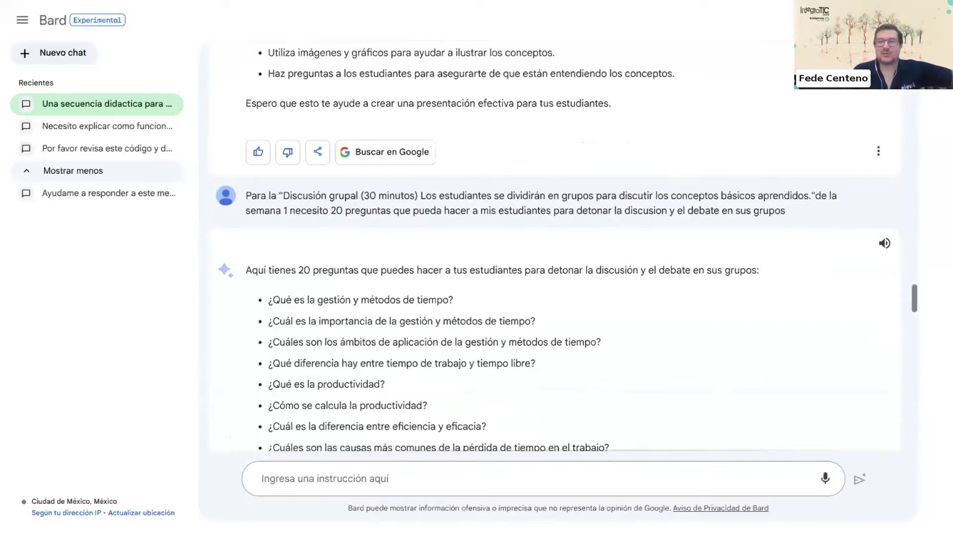
scroll(369, 297, down, 3)
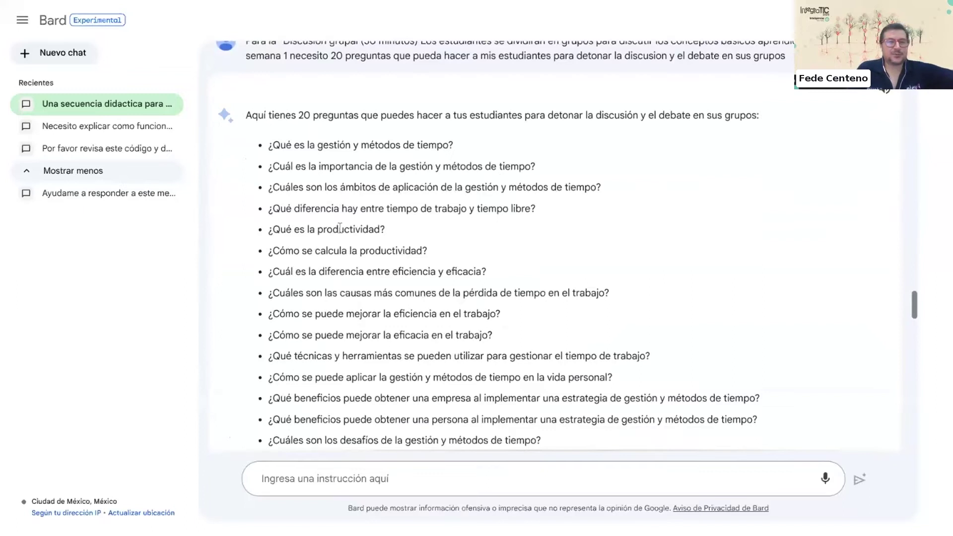
scroll(340, 243, down, 2)
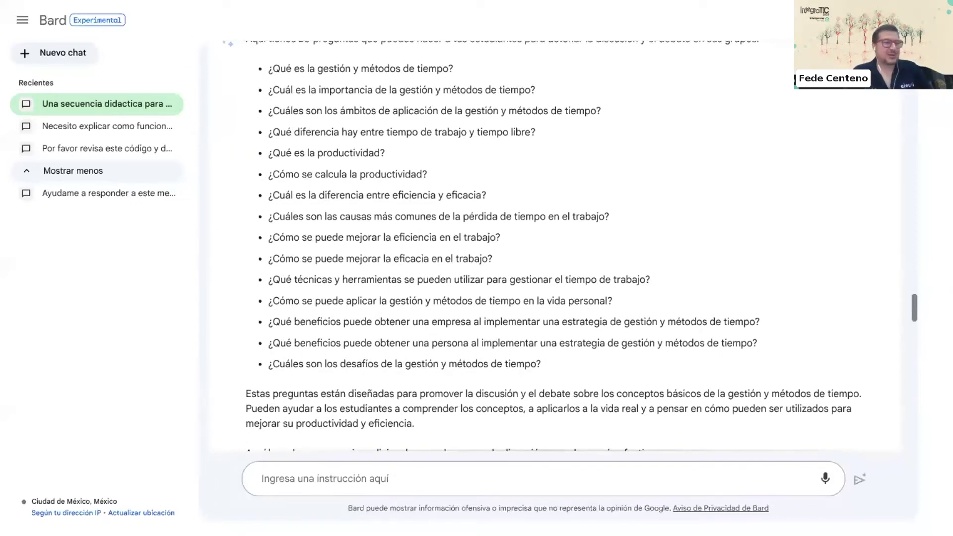
scroll(554, 239, down, 5)
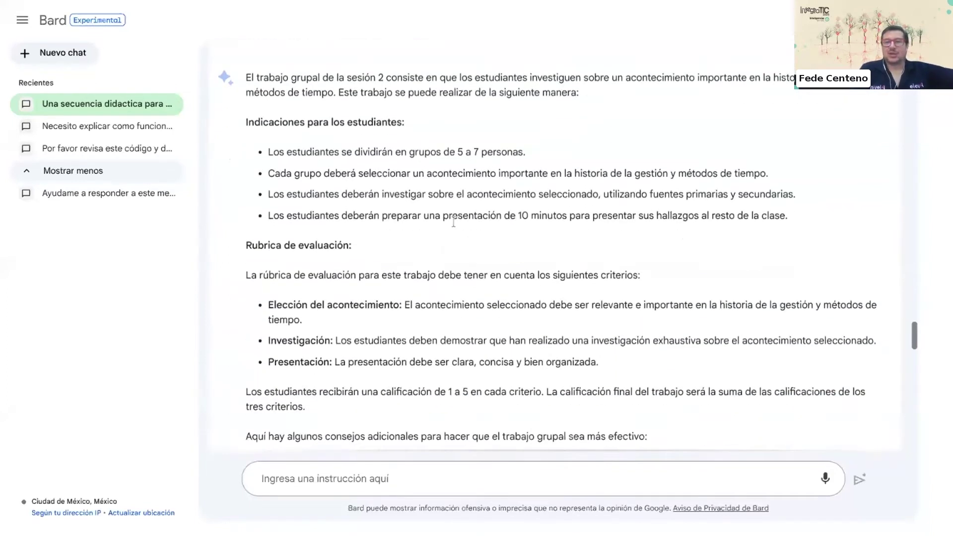
- Examine the Spanish bibliography for "Gestión y Métodos de Tiempo" and highlight the first book reference
scroll(269, 91, down, 3)
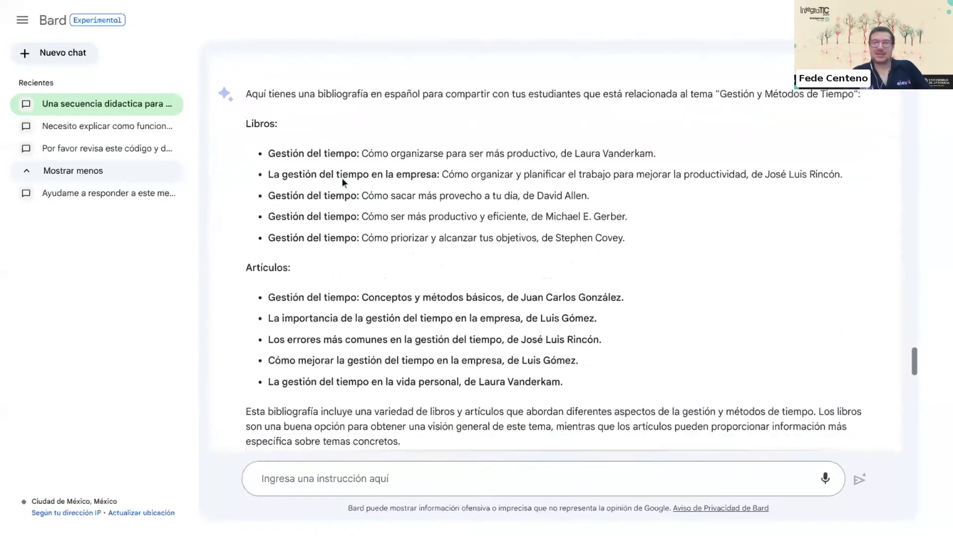
scroll(342, 178, up, 2)
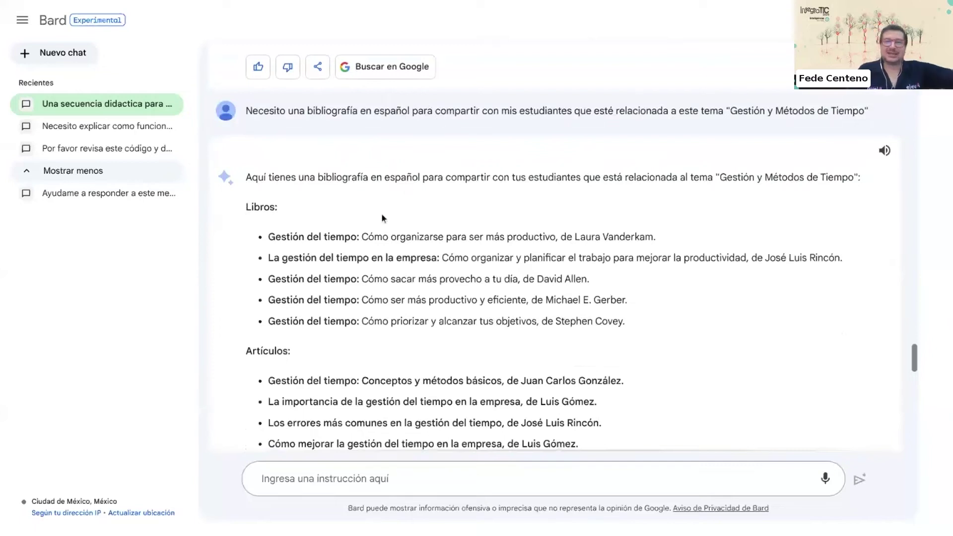
scroll(377, 217, down, 2)
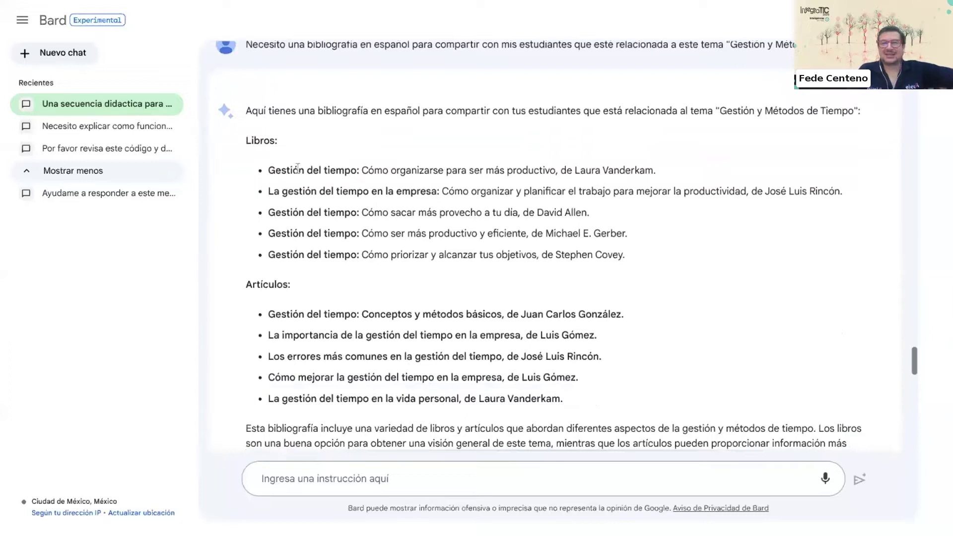
drag(268, 171, 655, 169)
scroll(341, 247, down, 2)
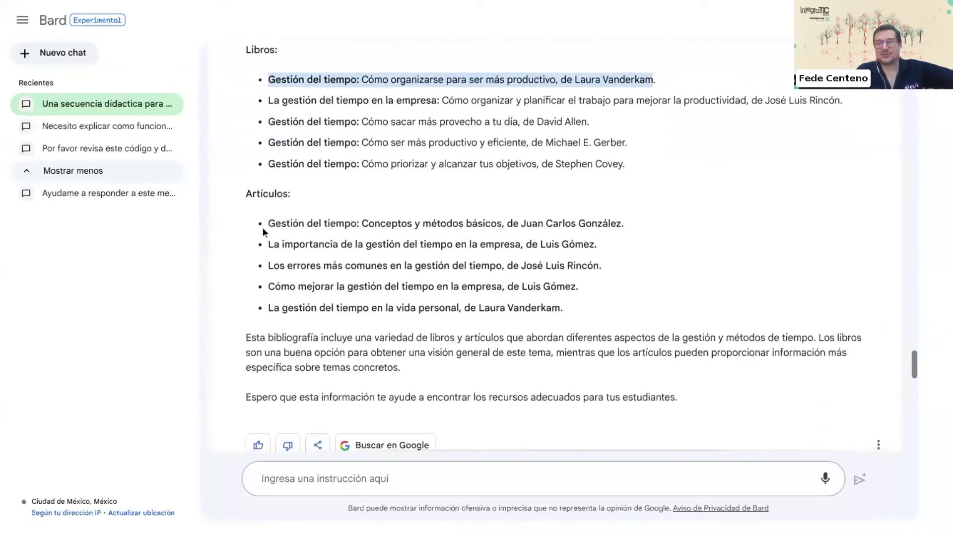
- View the end-of-semester project prompt and its proposal, and return to the Spanish bibliography's list of books and articles
scroll(452, 257, down, 2)
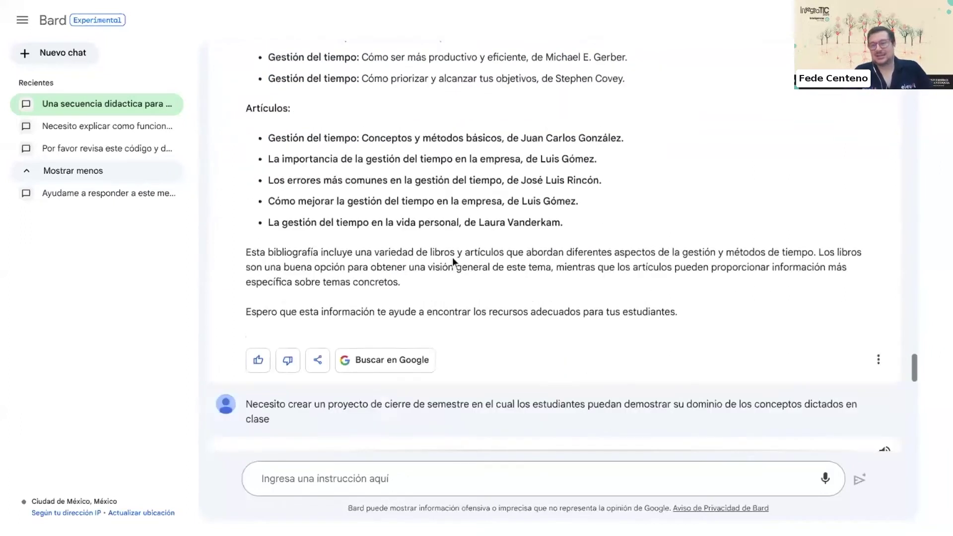
scroll(392, 355, down, 1)
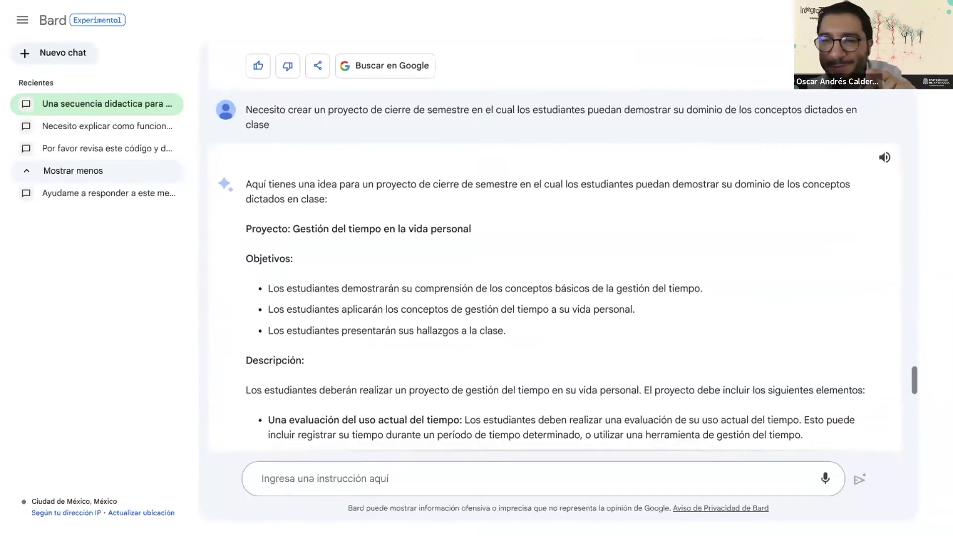
scroll(548, 248, up, 10)
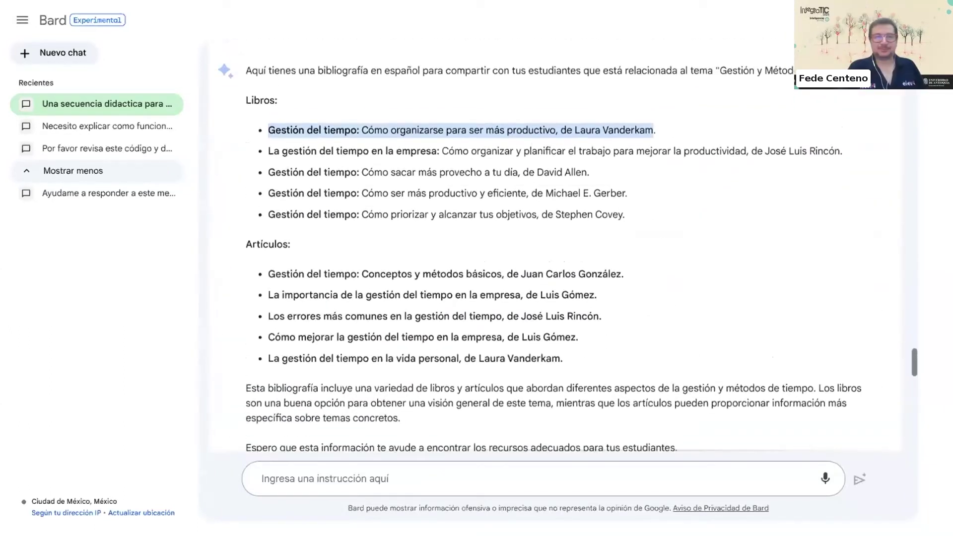
scroll(548, 248, up, 2)
scroll(549, 248, down, 1)
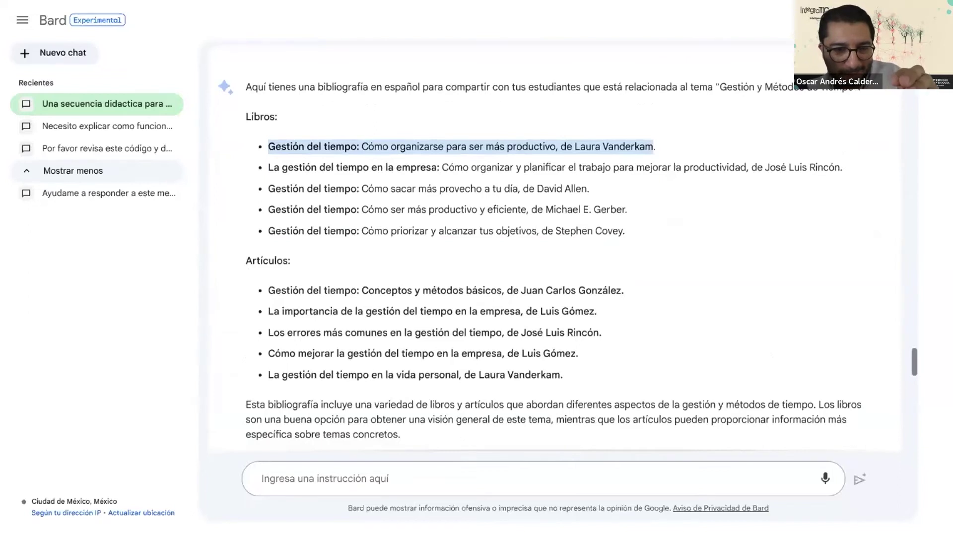
- Create a public link to the Spanish bibliography prompt with only its answer, and copy the link
scroll(494, 414, down, 3)
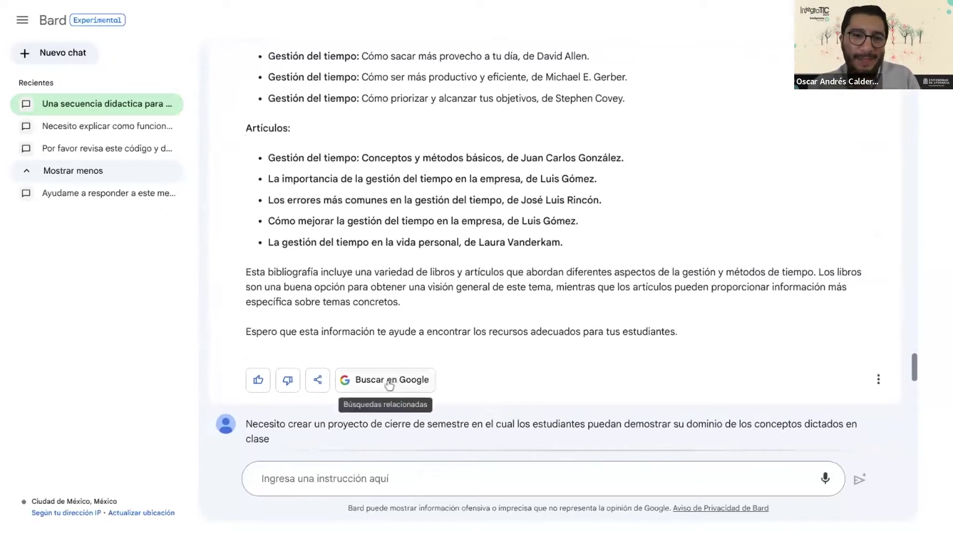
click(318, 380)
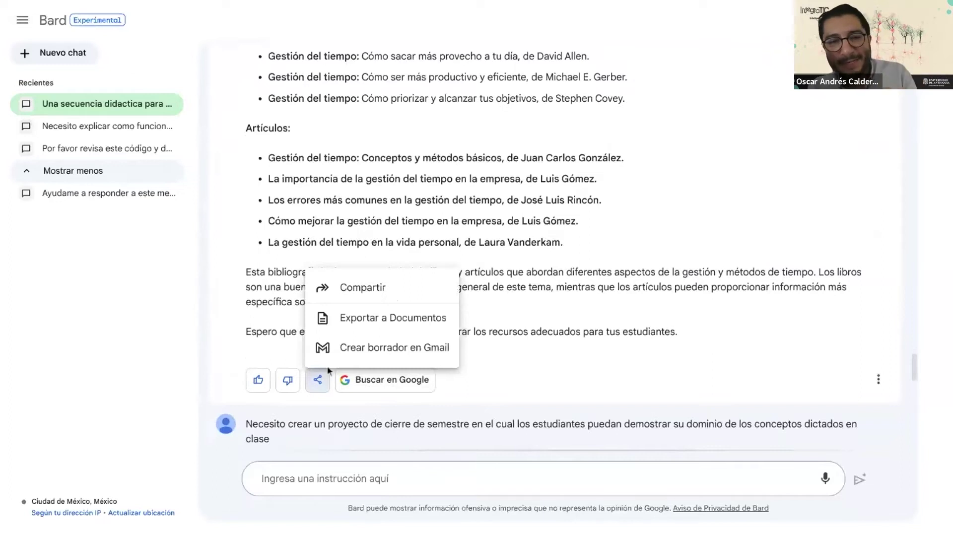
click(353, 290)
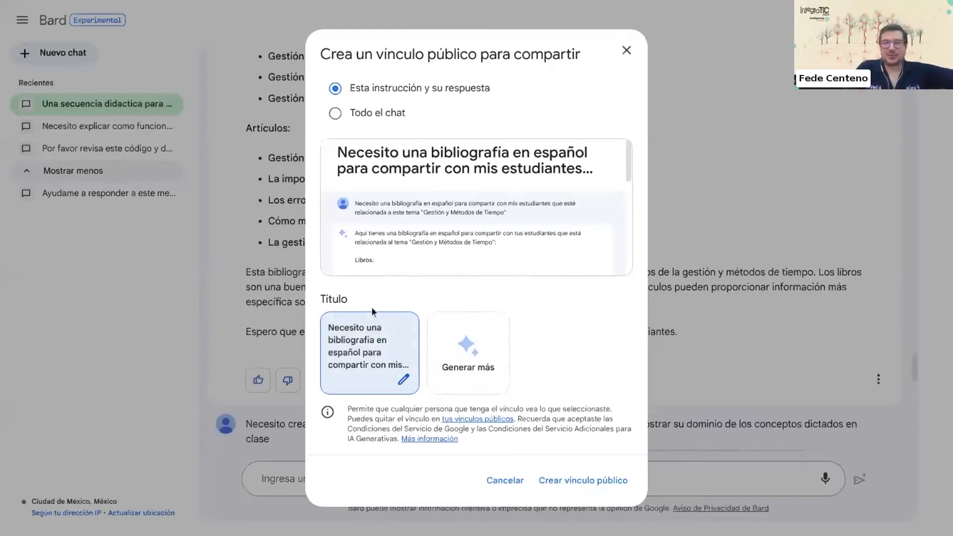
click(589, 484)
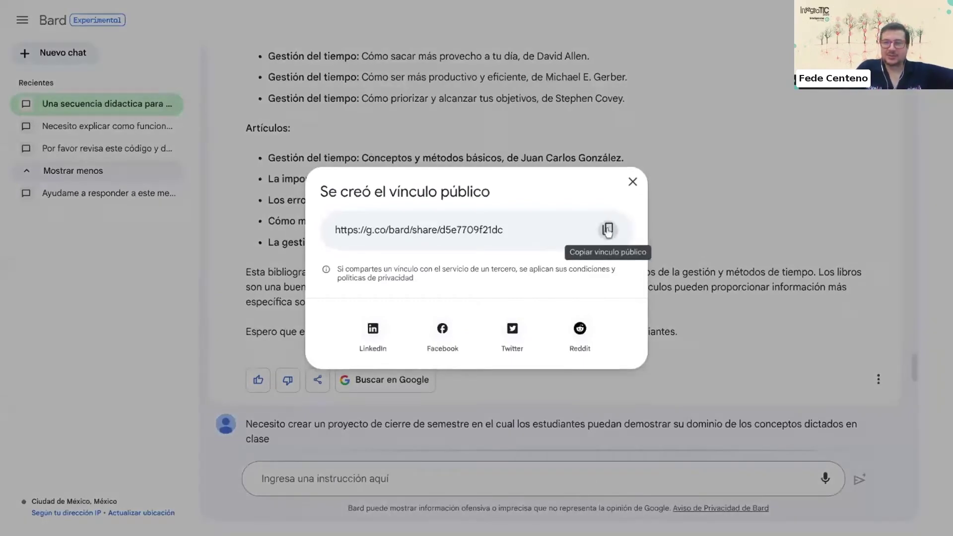
click(608, 230)
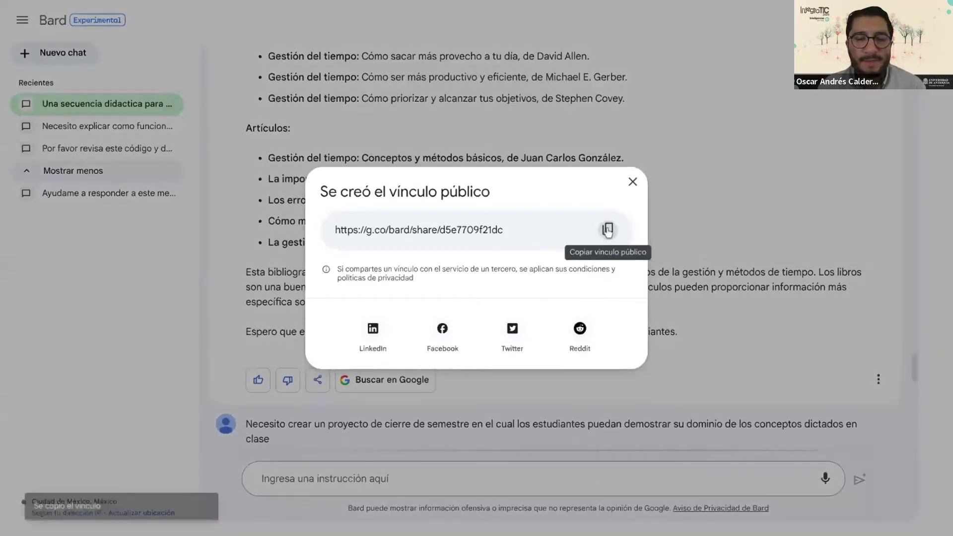
click(634, 182)
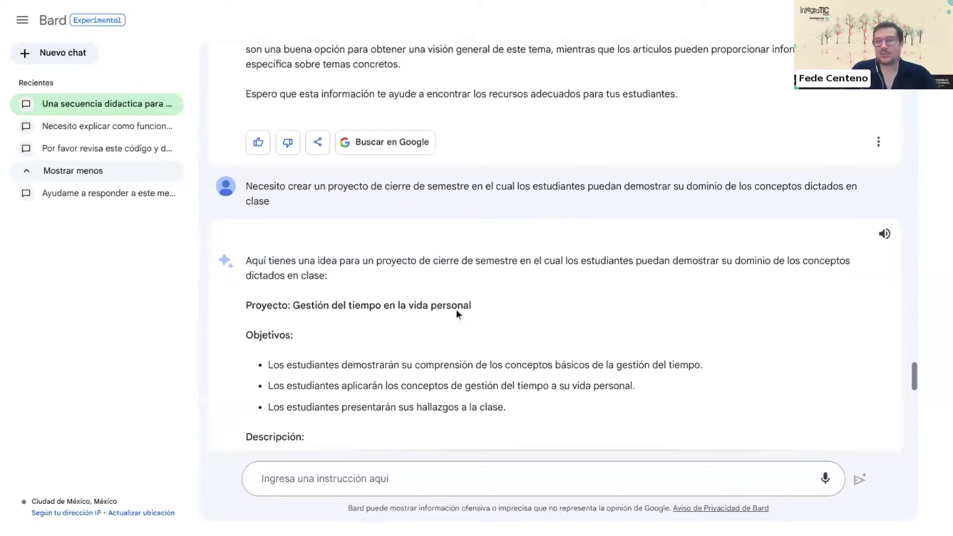
- Review the end-of-semester project "Gestión del tiempo en la vida personal" and the evaluation rubric generated for it
scroll(457, 309, down, 8)
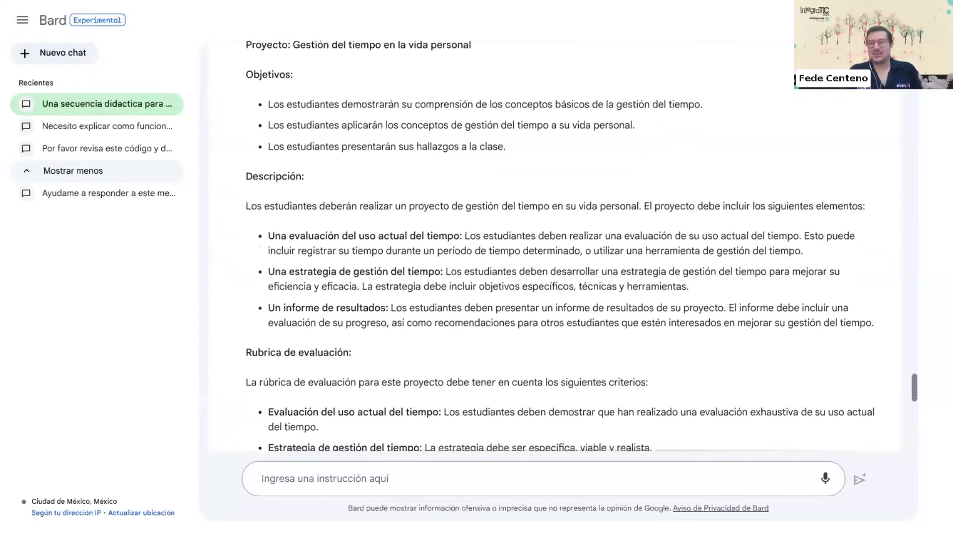
scroll(281, 290, down, 6)
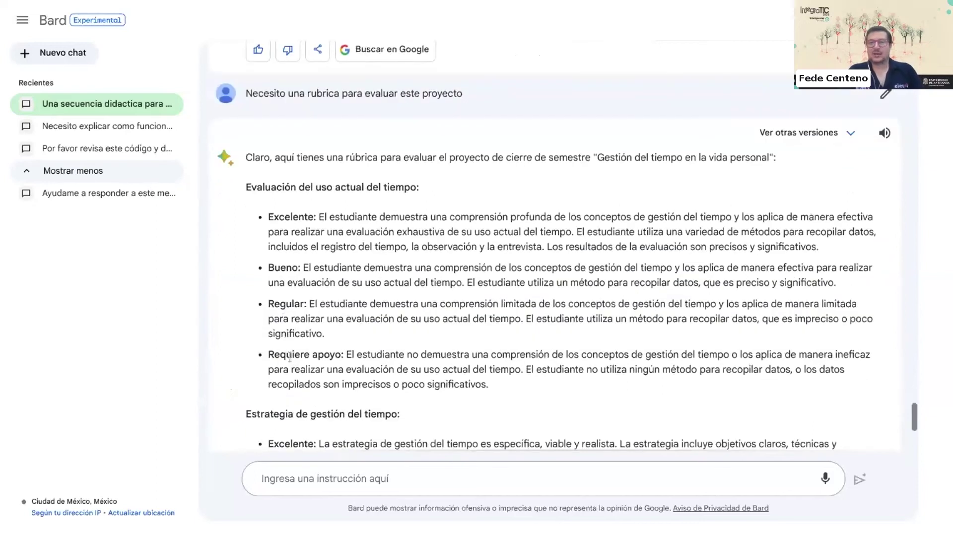
scroll(290, 356, down, 1)
scroll(290, 356, down, 1)
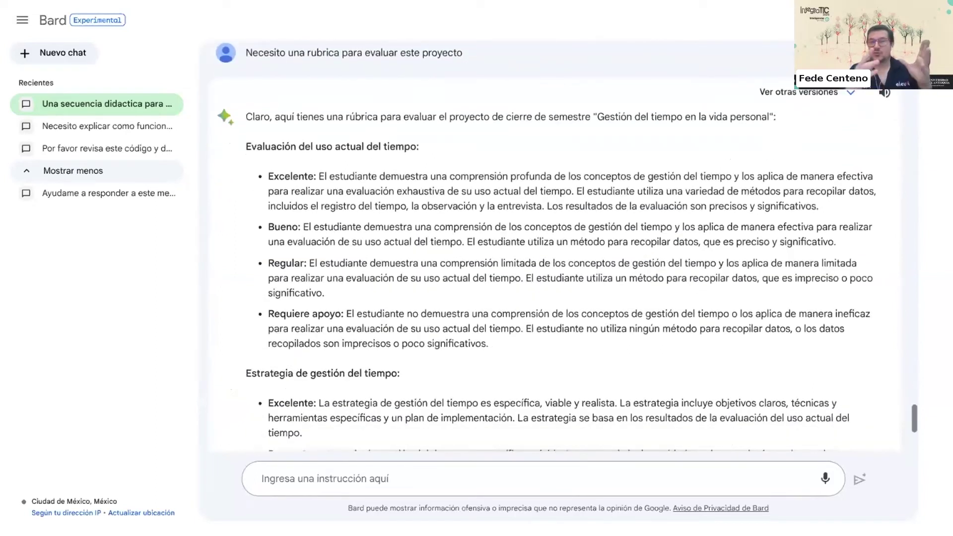
scroll(550, 245, down, 5)
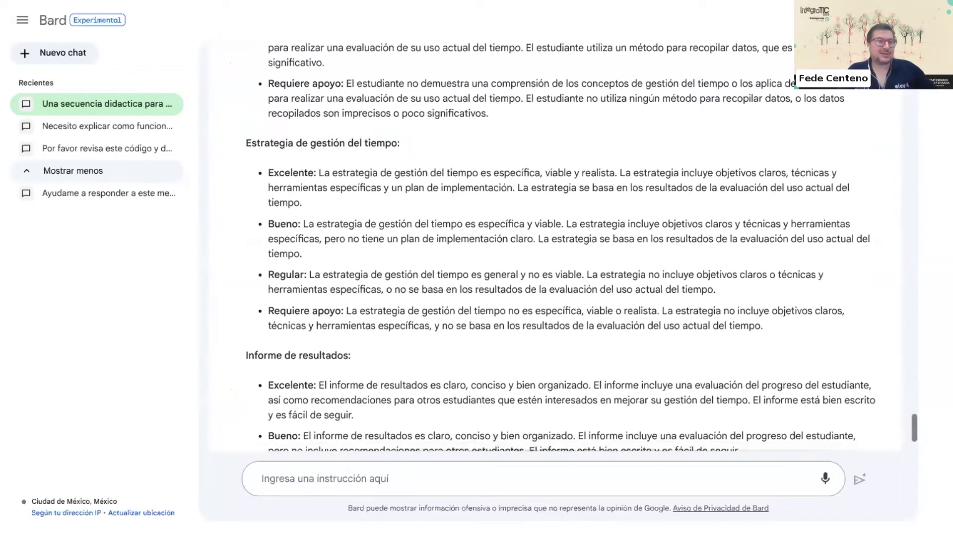
scroll(561, 247, down, 4)
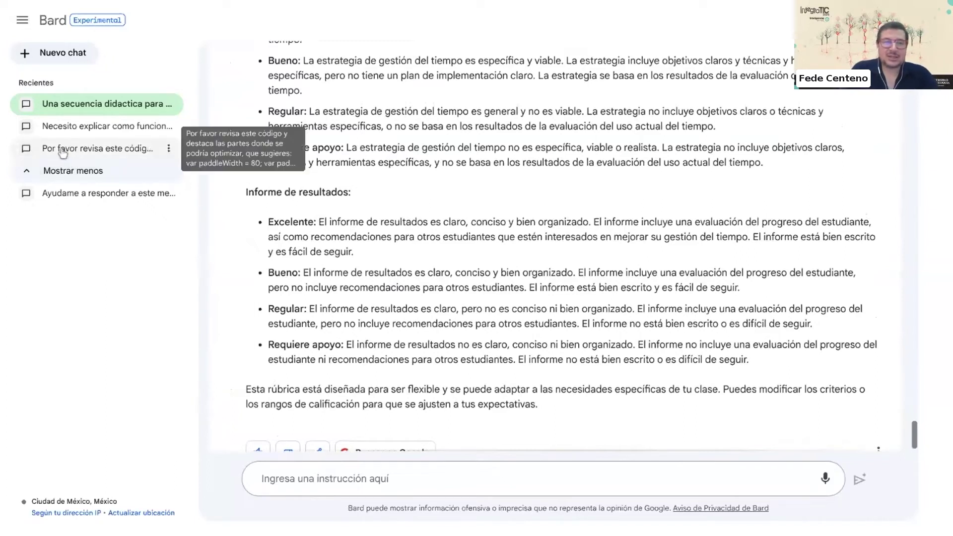
- Open the recent chat about reviewing and optimizing code, and examine the English suggestions for bricks, movePaddle() and moveBall()
click(97, 148)
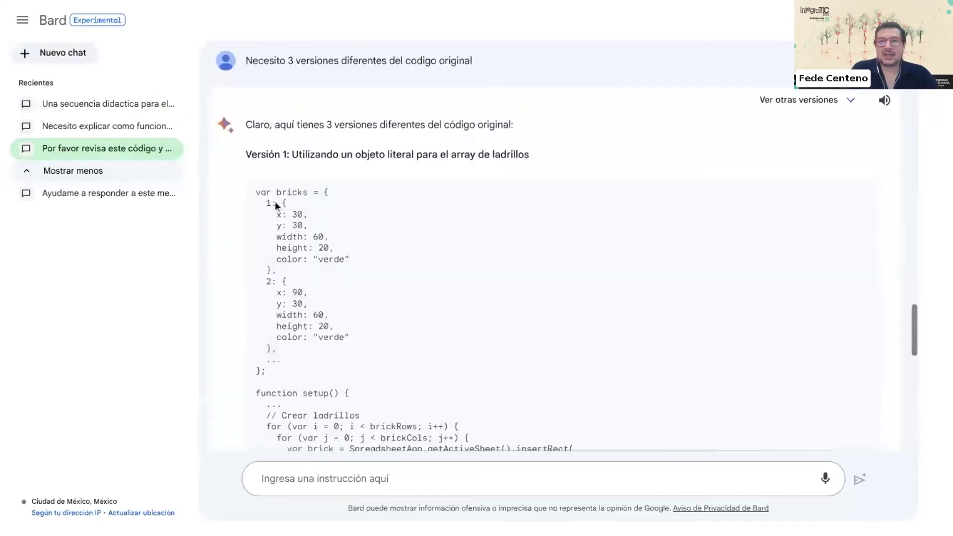
scroll(274, 202, up, 15)
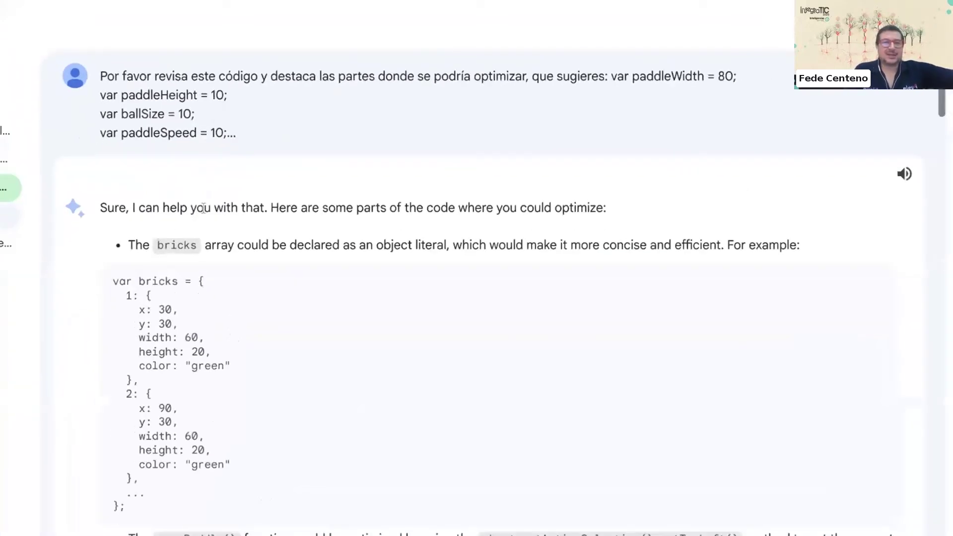
scroll(202, 211, down, 3)
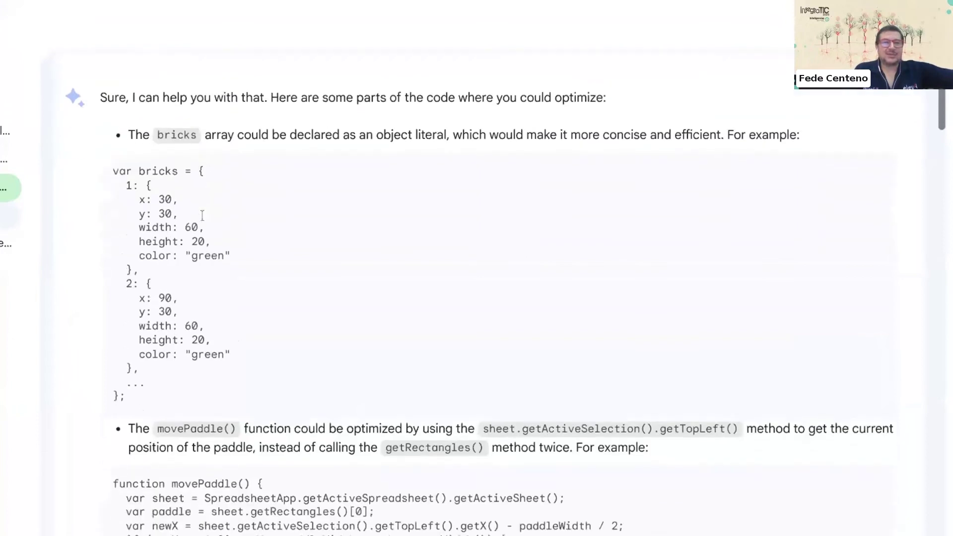
scroll(203, 215, up, 1)
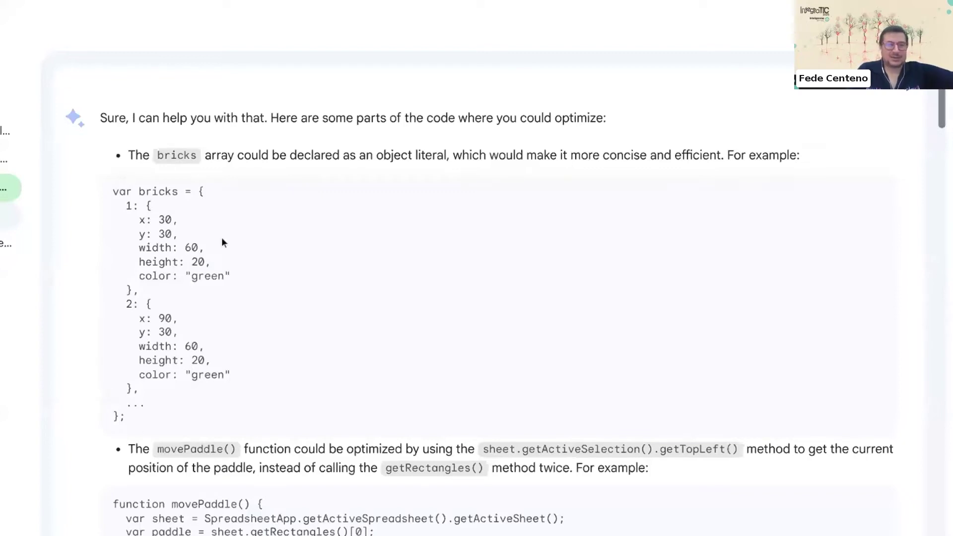
scroll(221, 237, down, 1)
scroll(222, 242, down, 5)
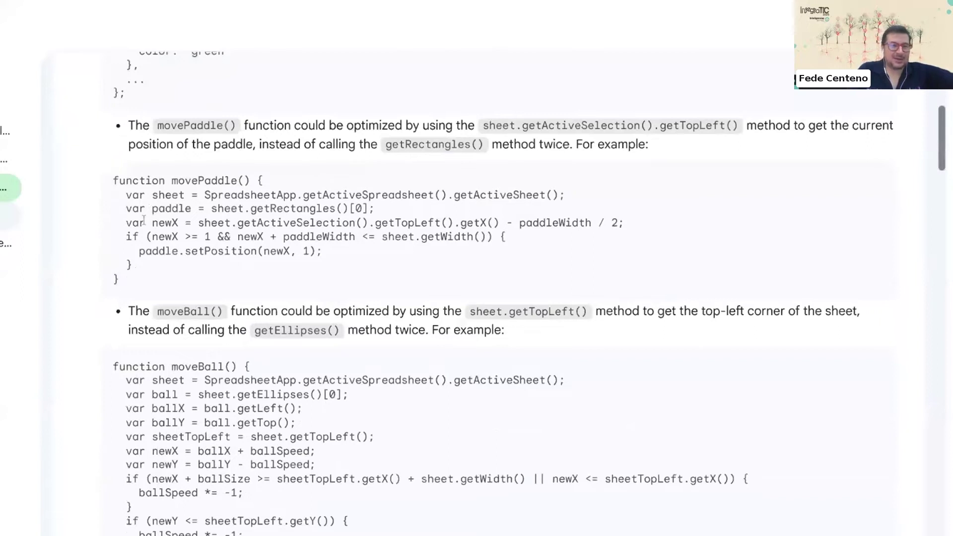
scroll(143, 219, down, 7)
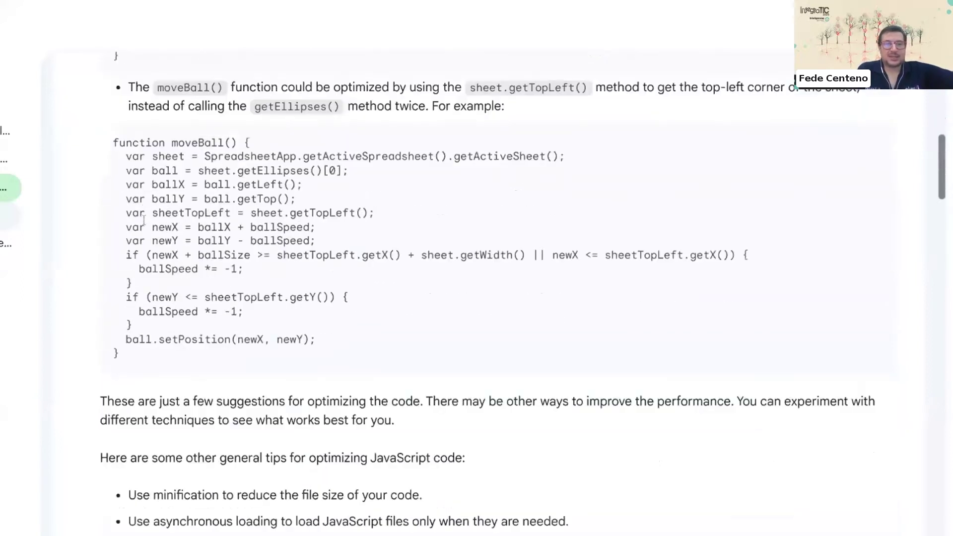
- Review the follow-up prompt "me las puedes dar en español" and the code optimization suggestions given in Spanish
scroll(489, 296, down, 8)
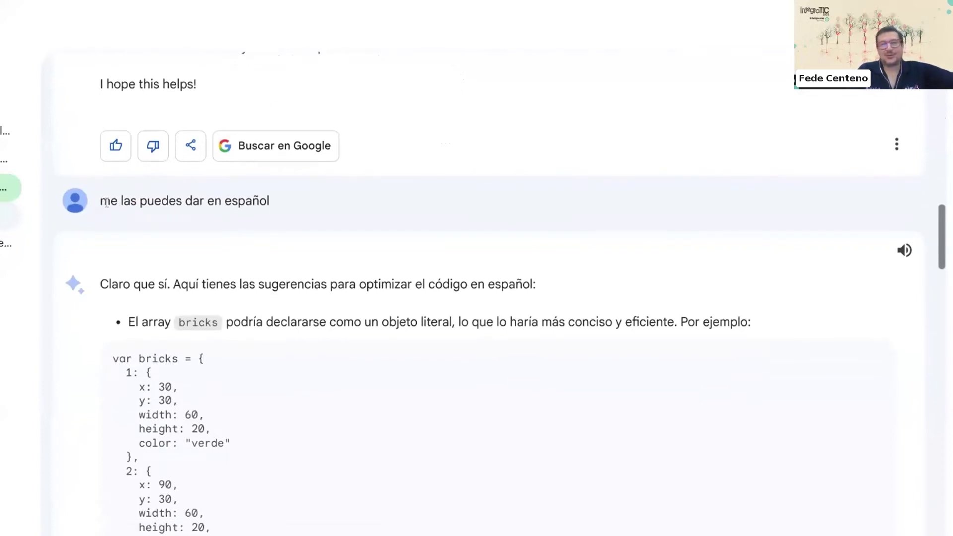
scroll(258, 253, down, 3)
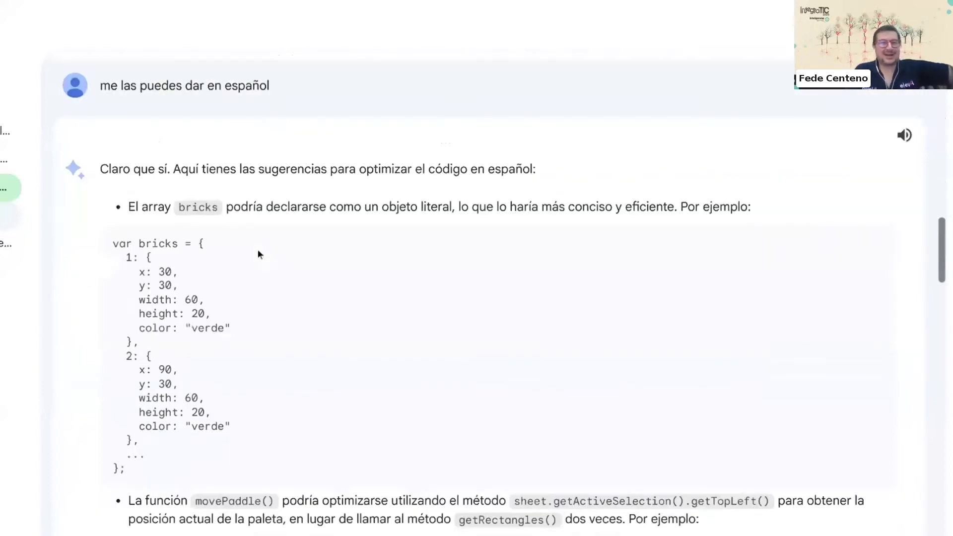
scroll(257, 250, down, 1)
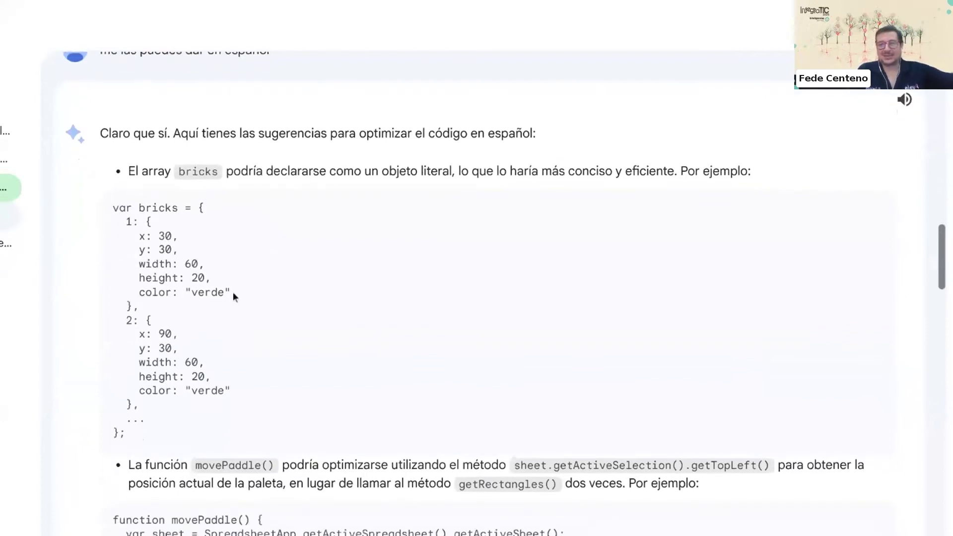
scroll(233, 293, down, 2)
scroll(233, 291, down, 6)
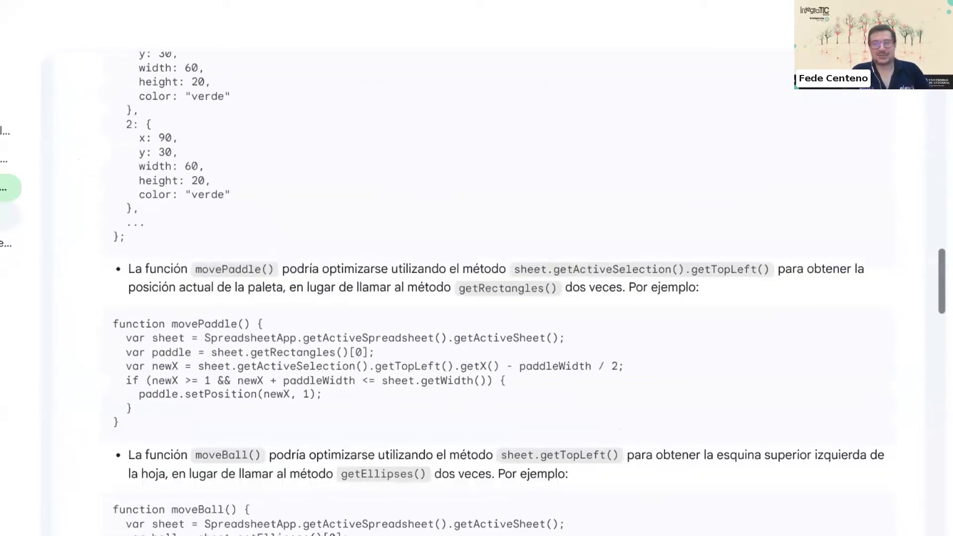
scroll(476, 293, down, 4)
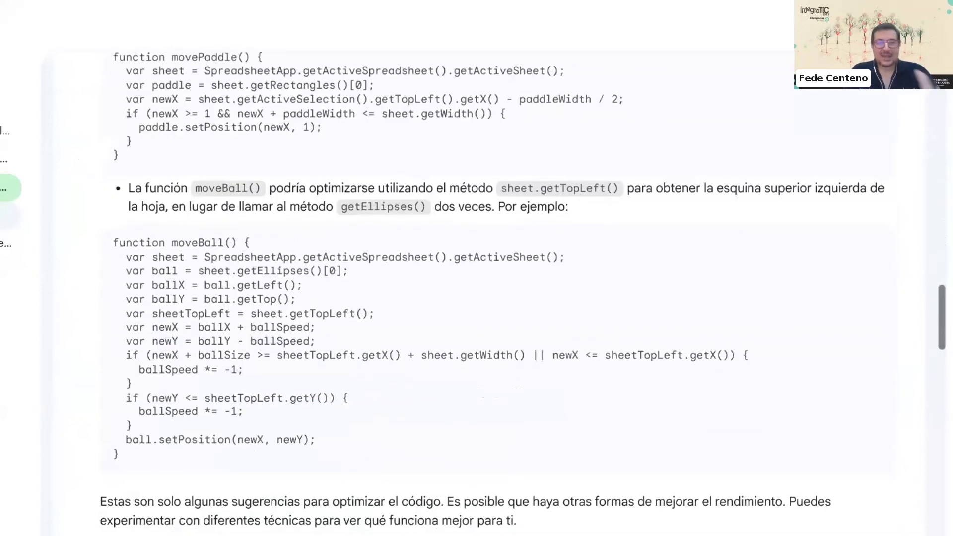
scroll(276, 296, down, 8)
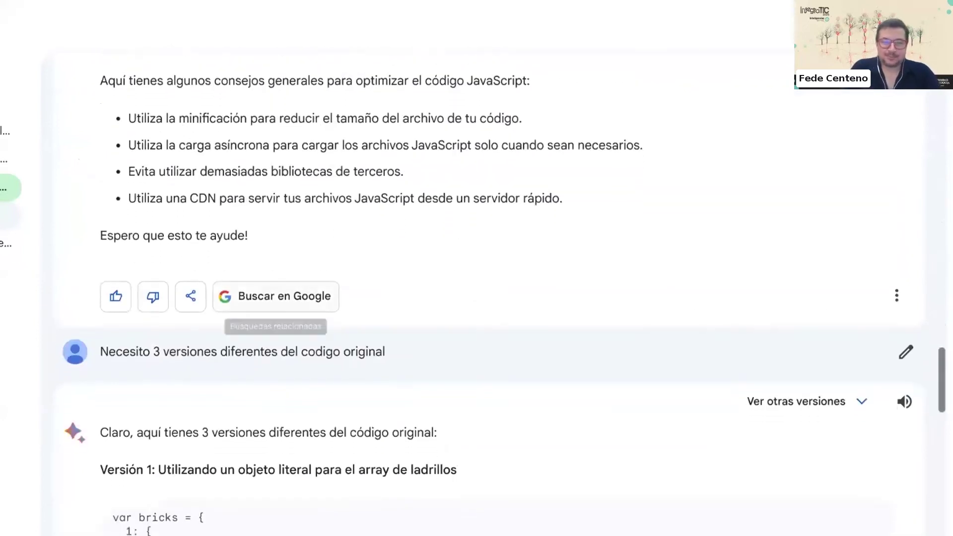
- Examine the answer to "Necesito 3 versiones diferentes del codigo original" from Versión 1 through the explanation after Versión 3
scroll(276, 302, down, 3)
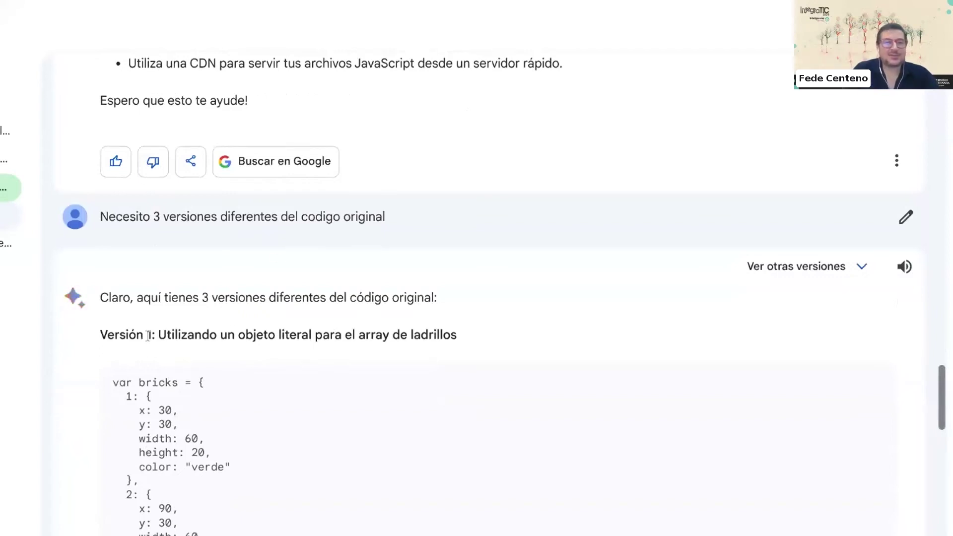
scroll(147, 335, down, 4)
scroll(147, 342, down, 7)
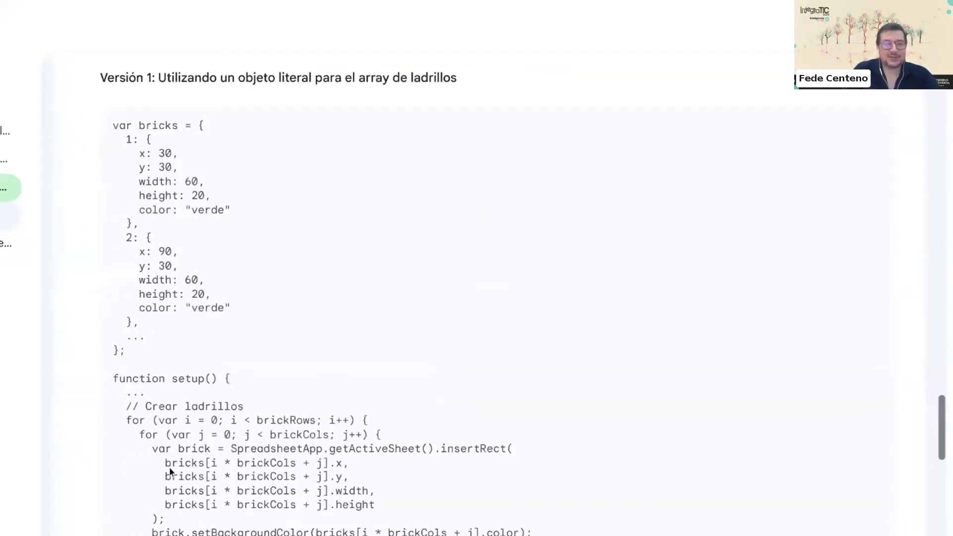
scroll(169, 471, down, 2)
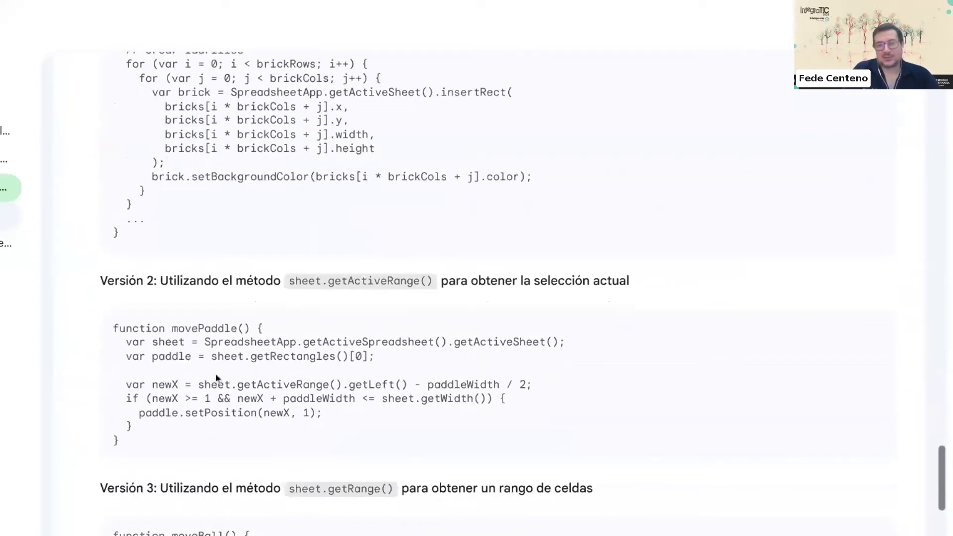
scroll(213, 379, down, 7)
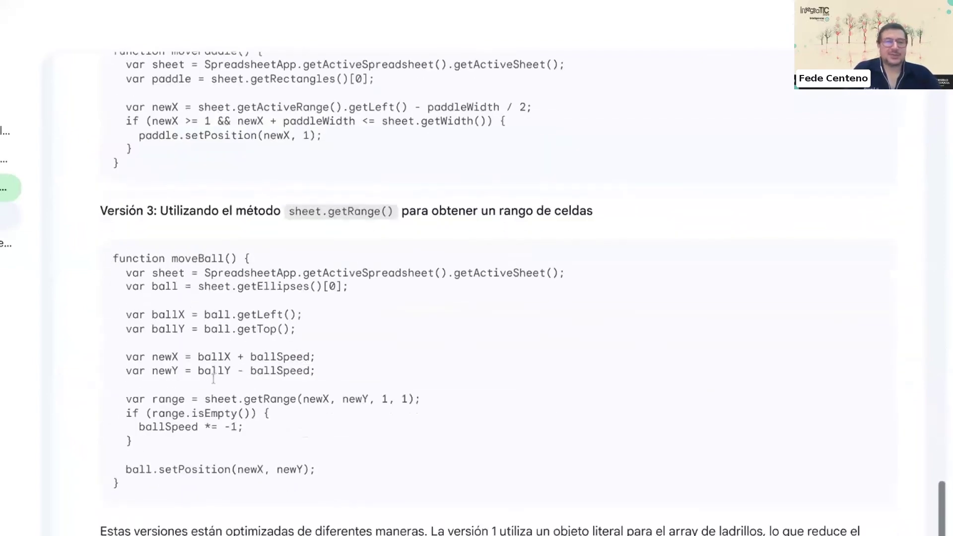
scroll(303, 258, down, 1)
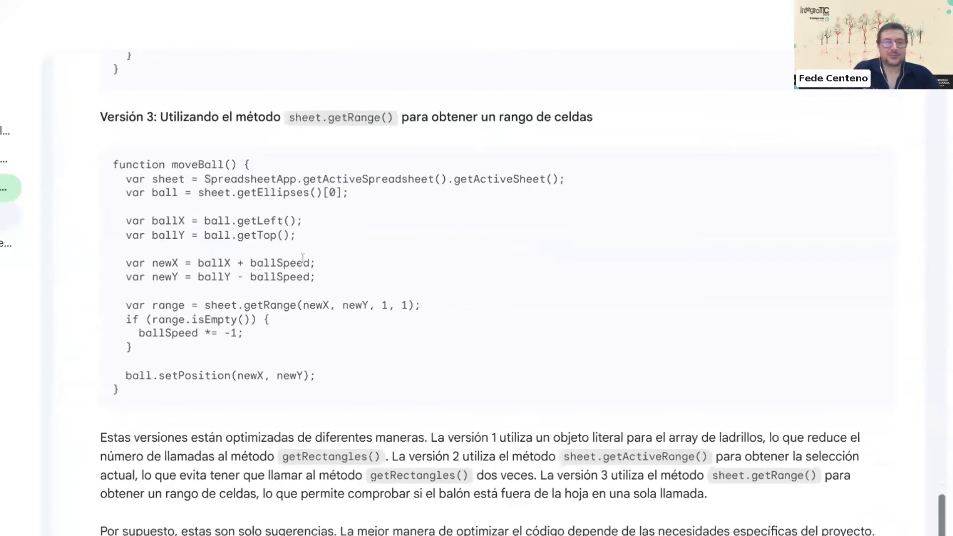
scroll(292, 321, down, 1)
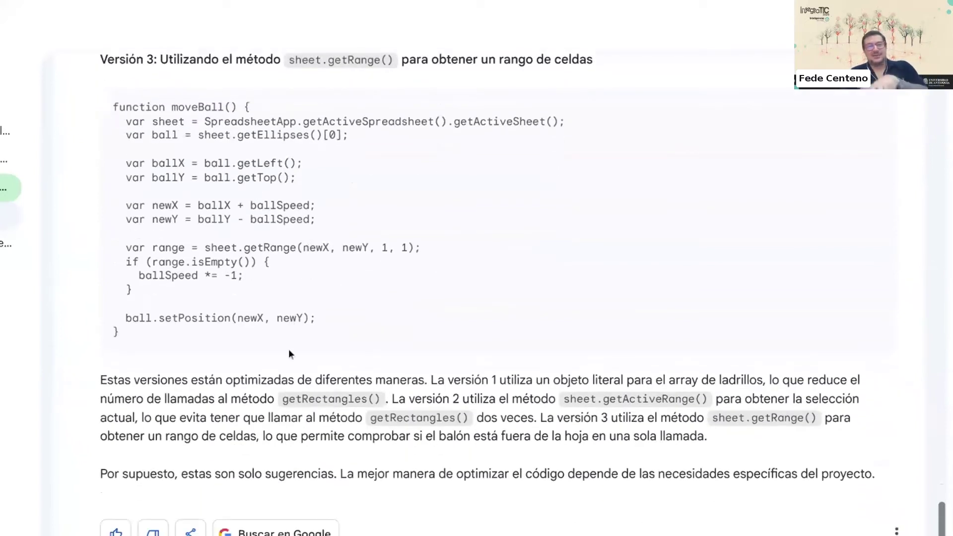
- Look back over the alternative code versions, comparing the bricks object literal in Versión 1 with movePaddle() in Versión 2
scroll(302, 234, up, 8)
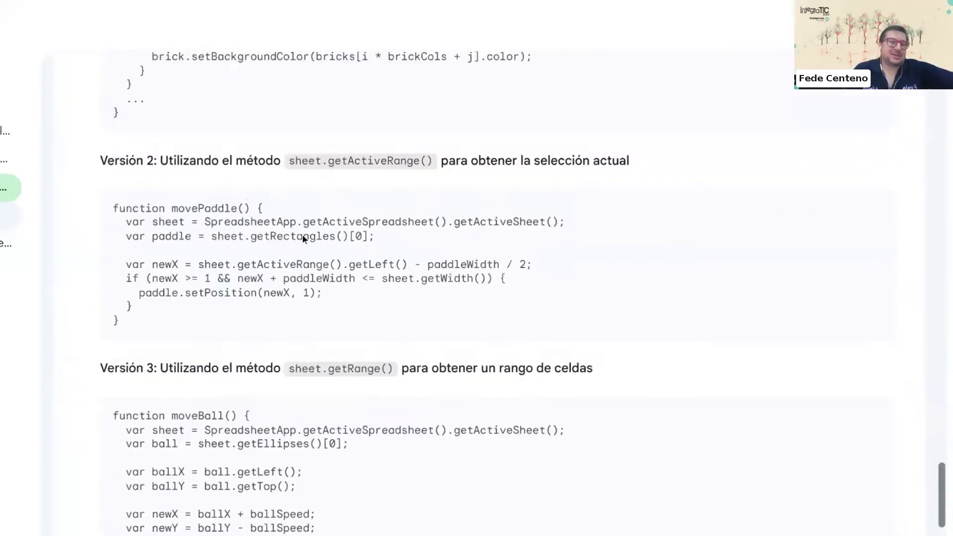
scroll(302, 234, up, 5)
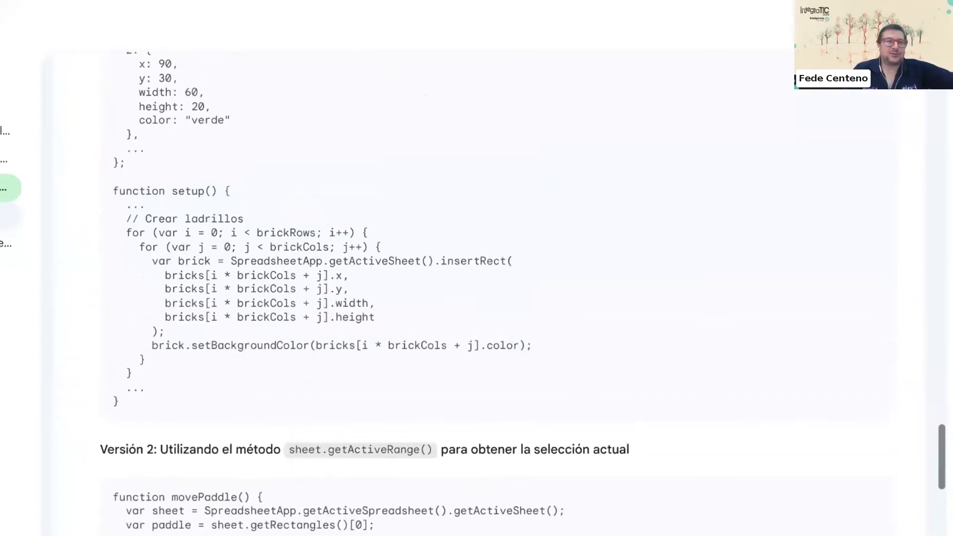
scroll(302, 234, up, 3)
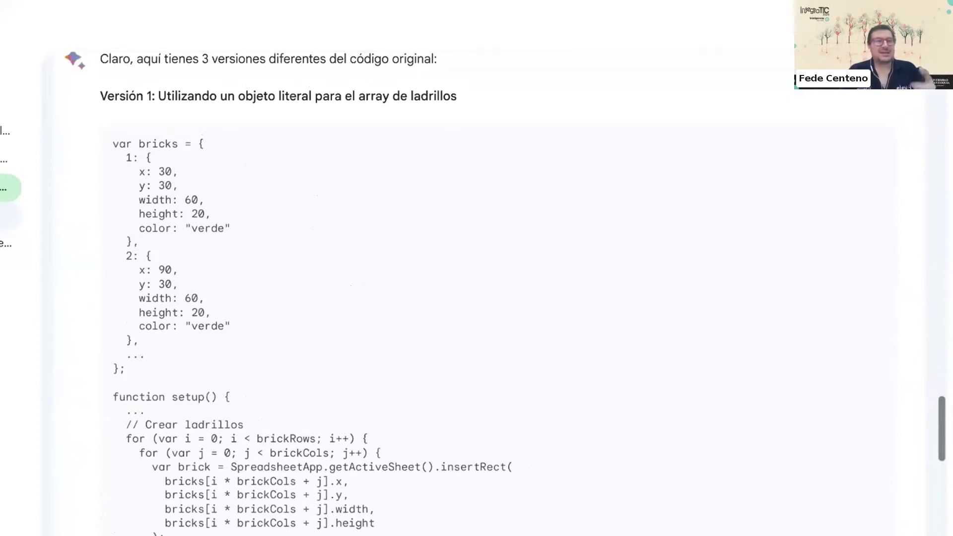
scroll(302, 293, down, 5)
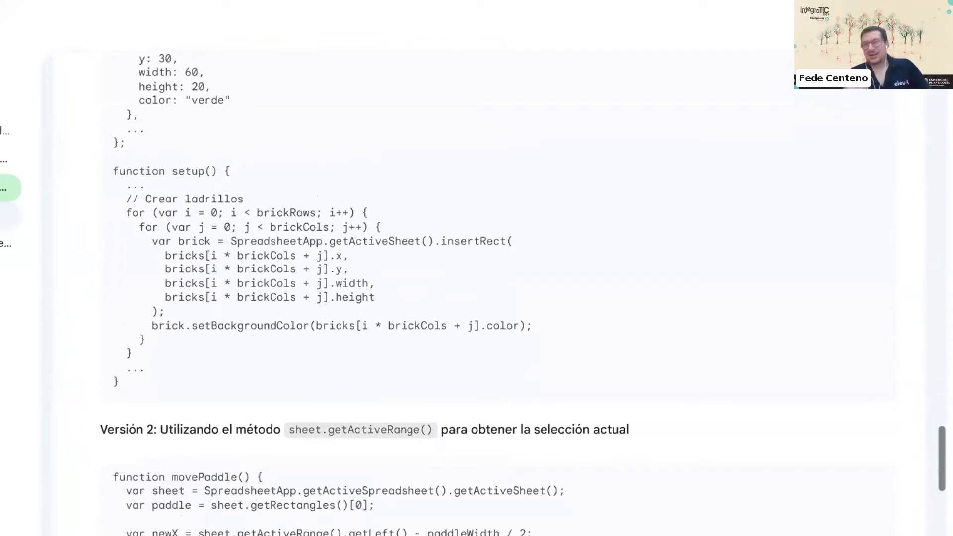
scroll(476, 293, down, 2)
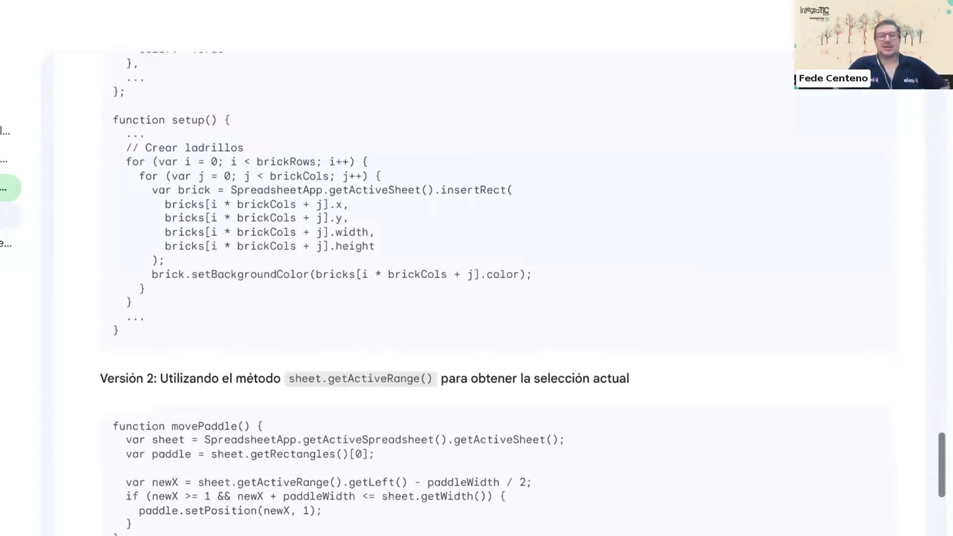
scroll(477, 292, down, 4)
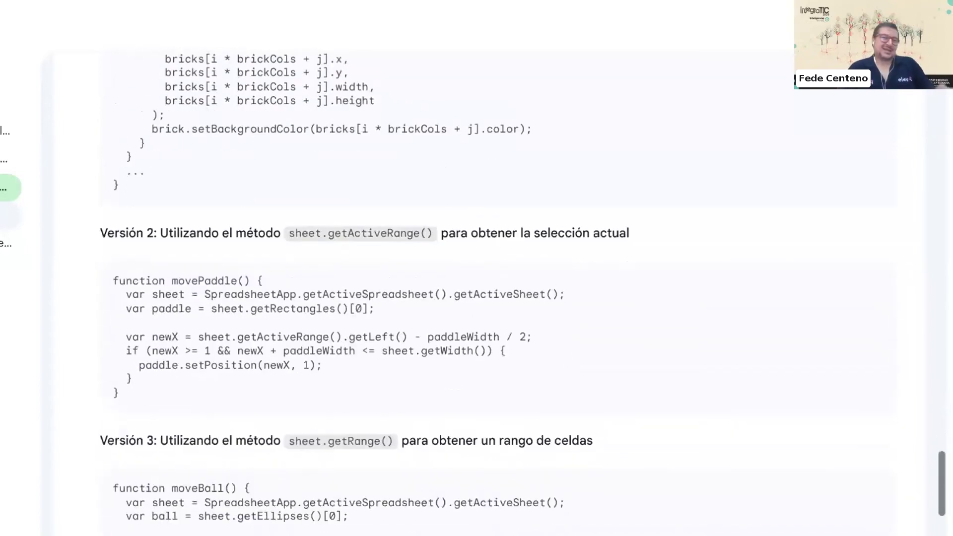
- Review the movePaddle() code in Versión 2 and the moveBall() code in Versión 3
scroll(476, 293, down, 1)
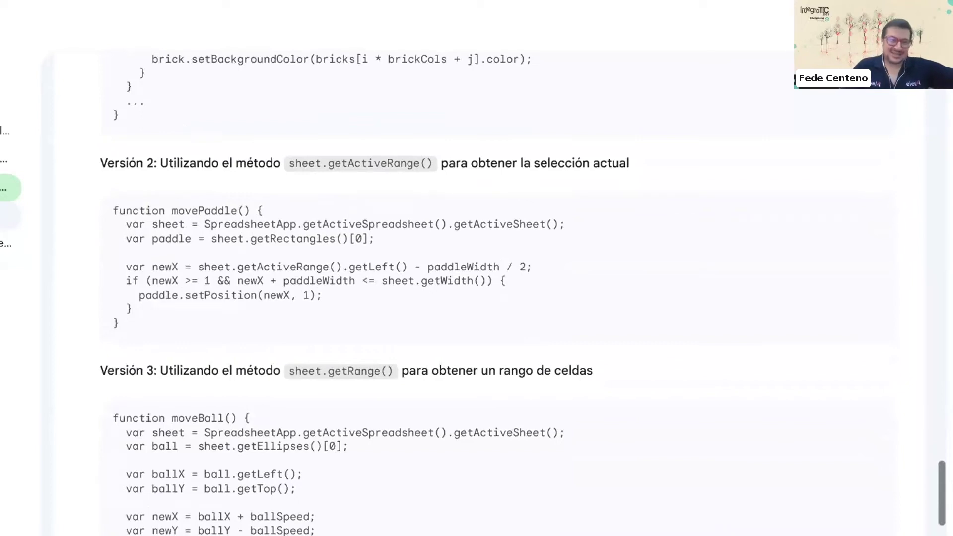
scroll(476, 293, down, 4)
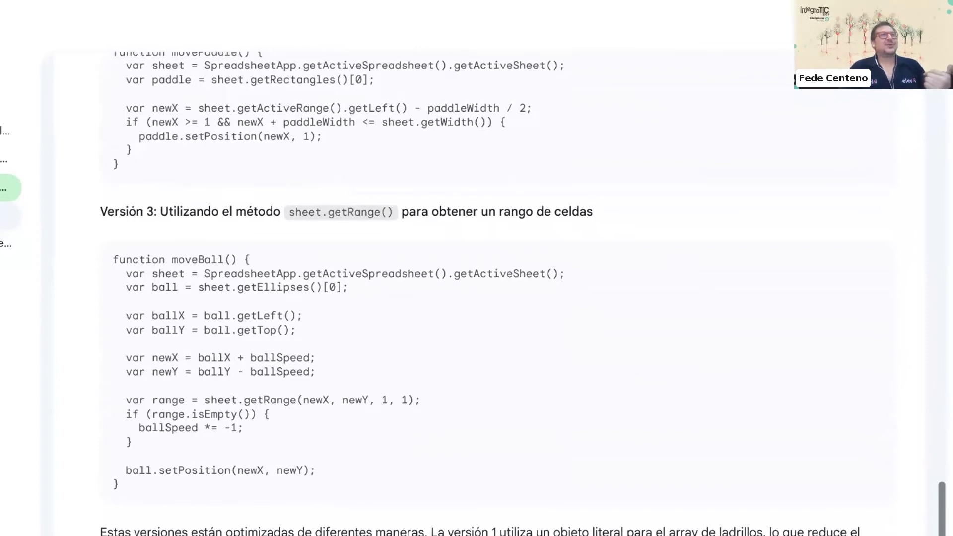
scroll(268, 177, down, 3)
- Start a new chat and submit the prompt "Necsito un script para crear un juego de brick breaker que voy a incorporar a mi sitio de Google"
scroll(268, 176, up, 20)
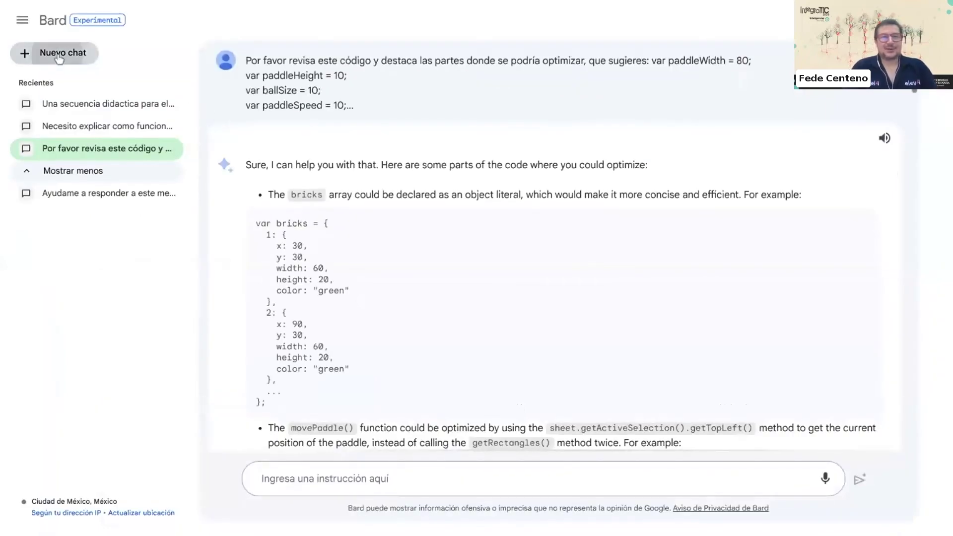
click(59, 56)
click(324, 473)
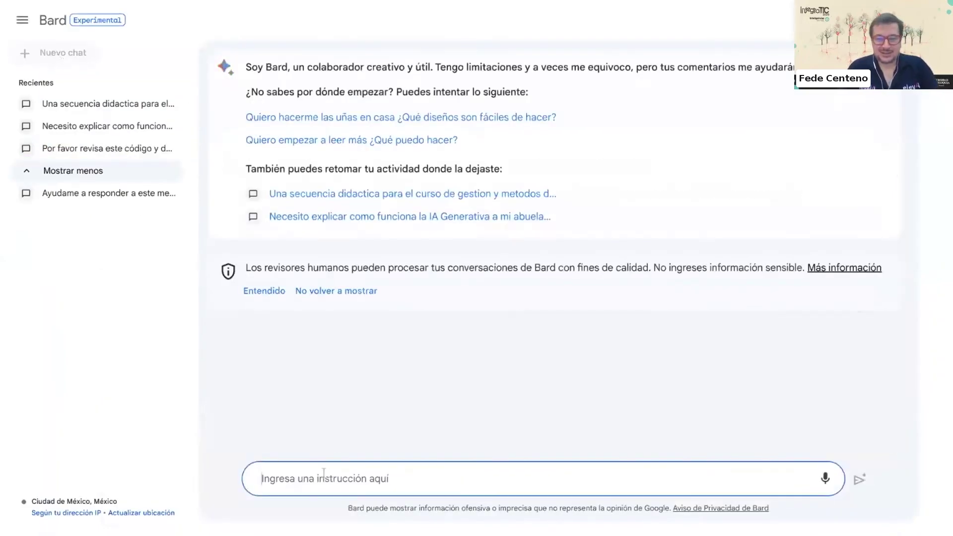
text(Necsito un scritp)
key(BackSpace)
key(BackSpace)
text(pt p)
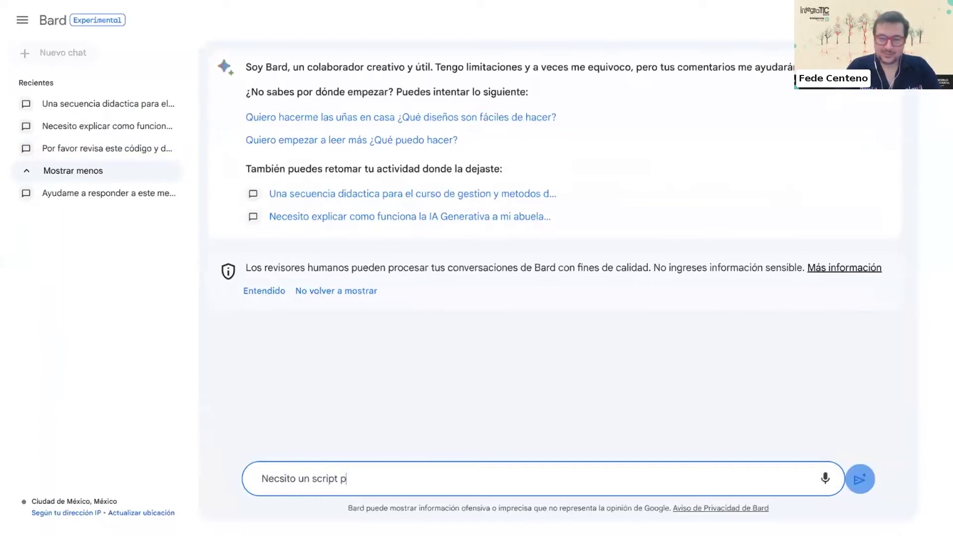
text(ara crear un j)
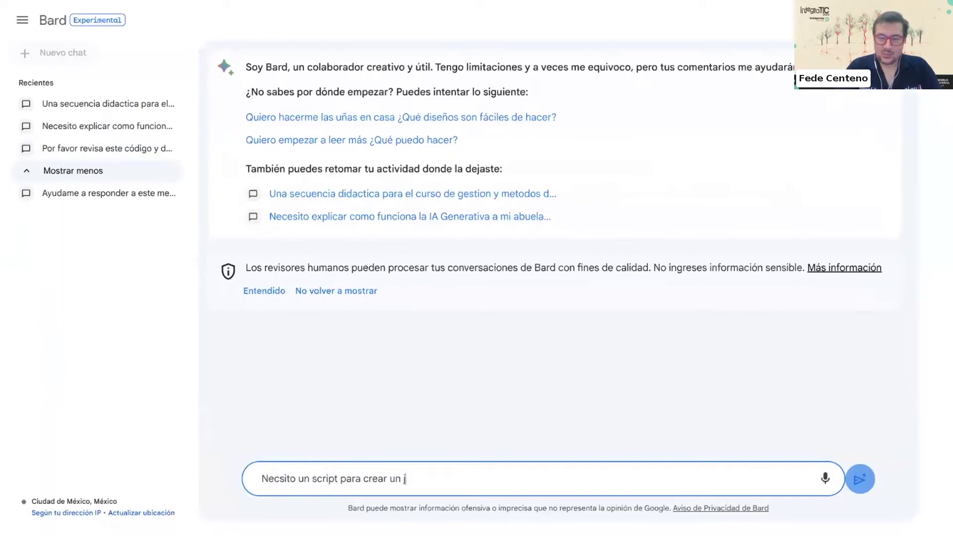
text(uego de )
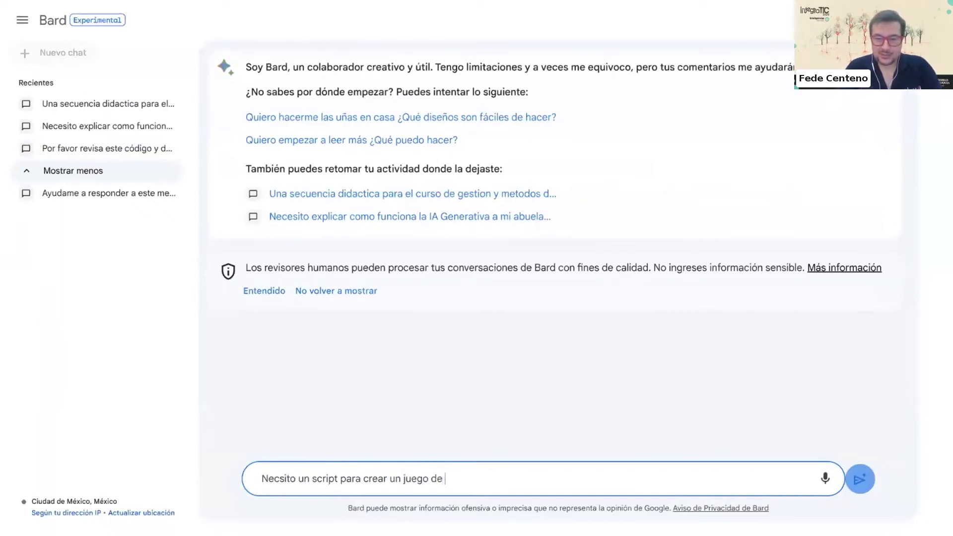
text(brick br)
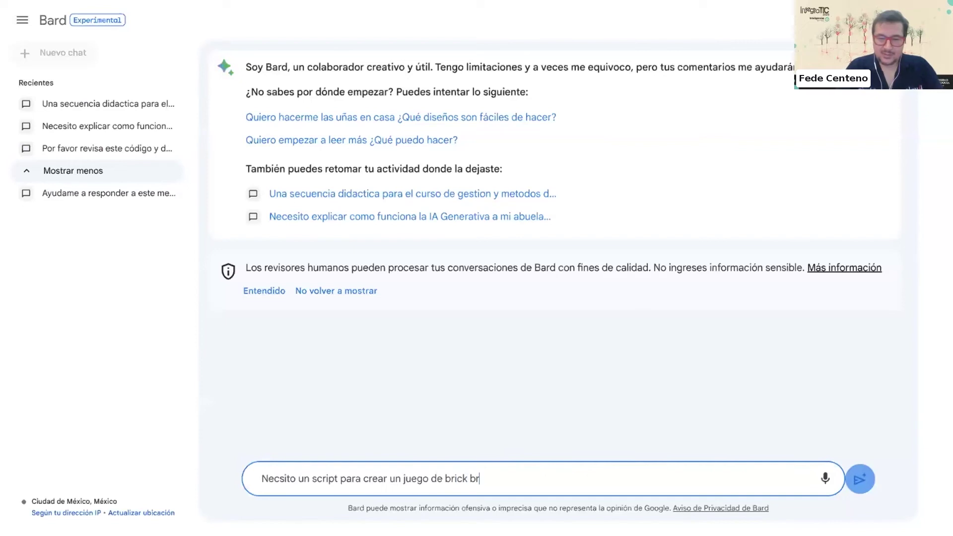
text(eaker )
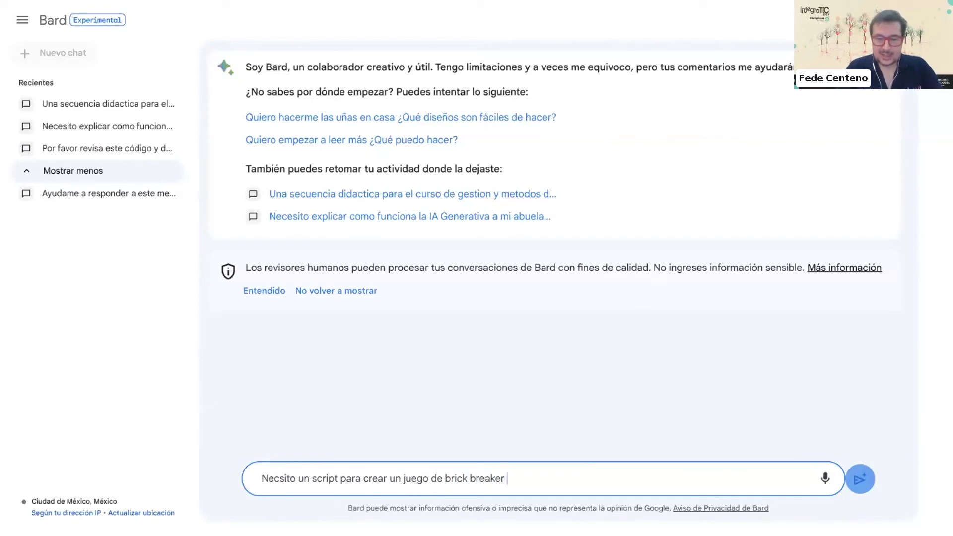
text(que voy )
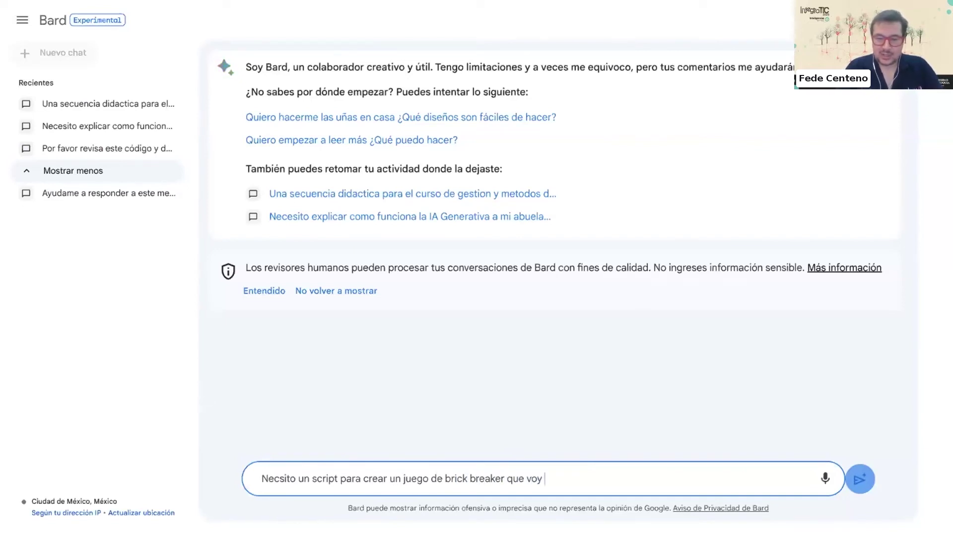
text(a inc)
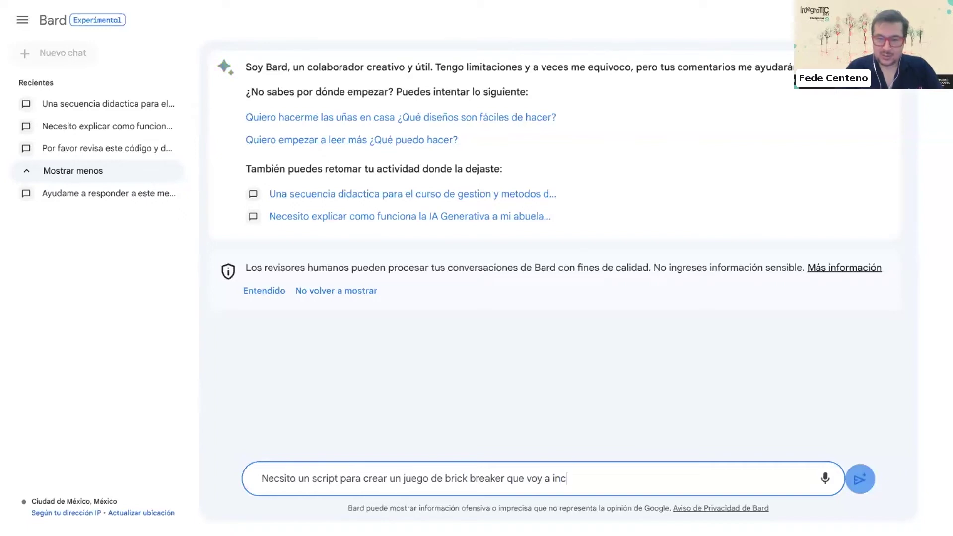
text(orporar a mi sitio de)
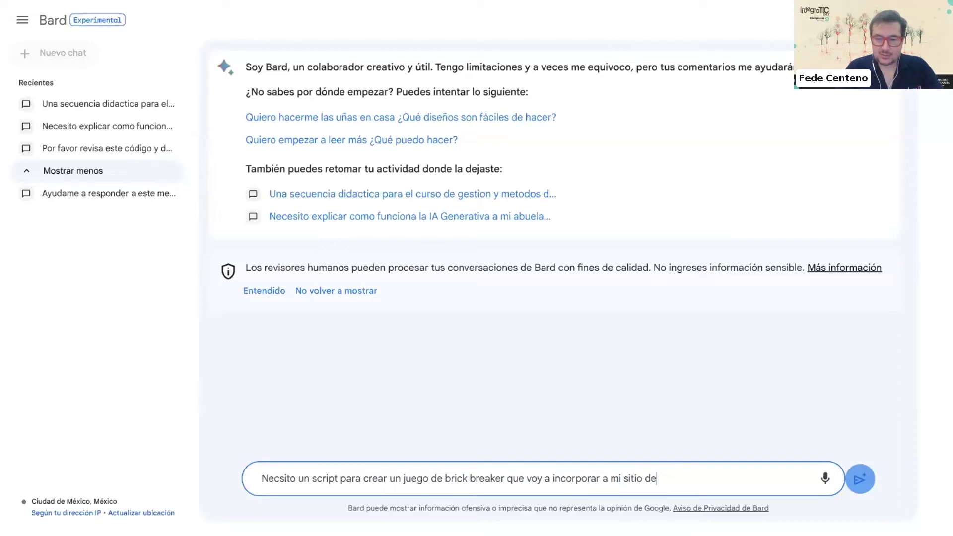
text( Google)
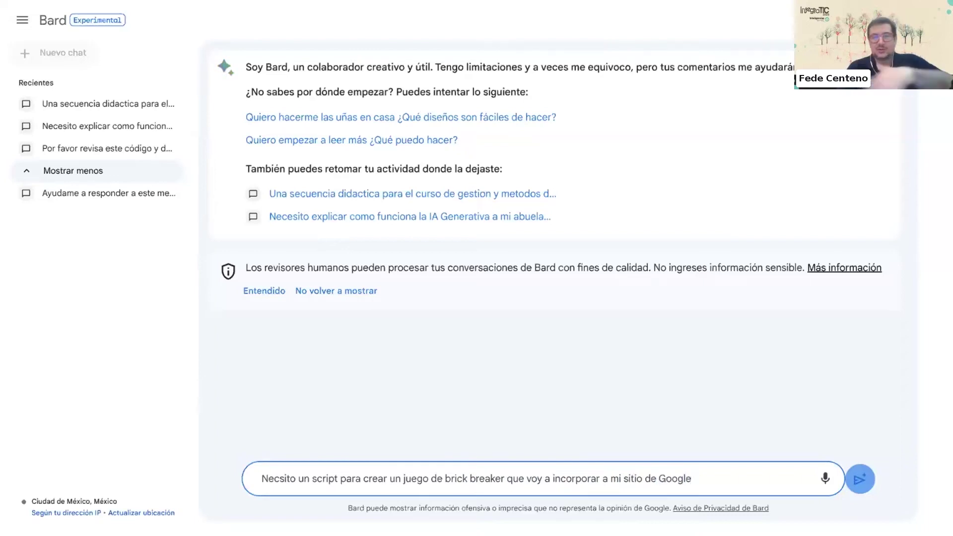
key(Return)
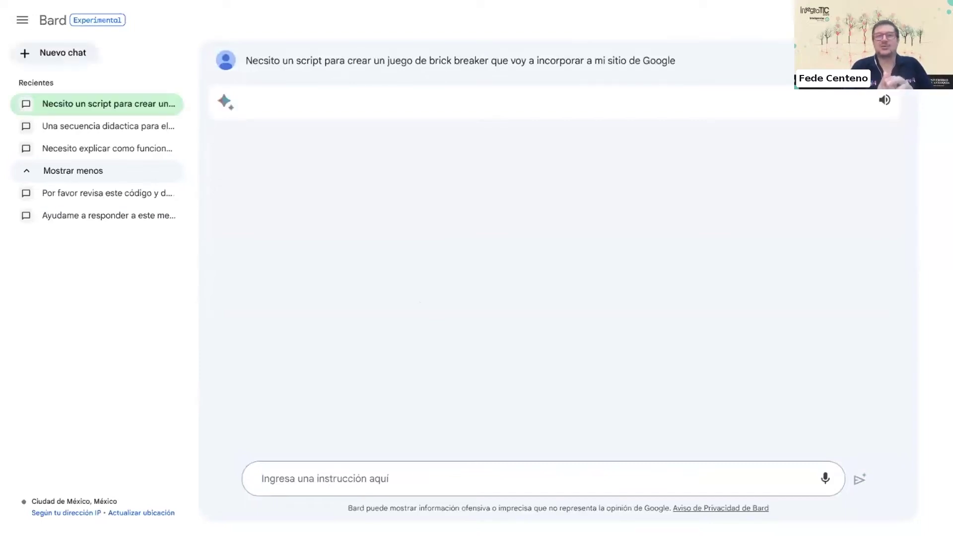
- Copy the HTML code block of the brick breaker answer to the clipboard
scroll(546, 248, down, 9)
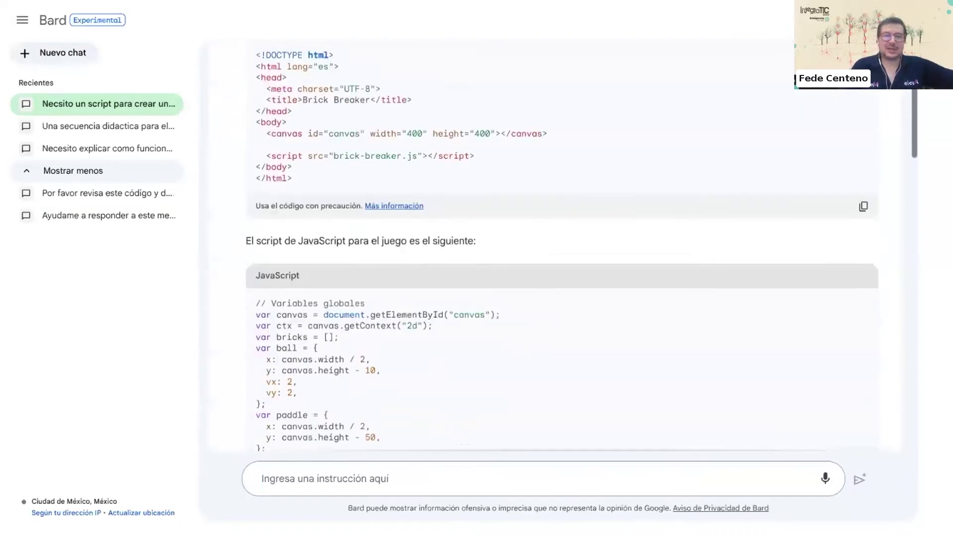
scroll(893, 167, up, 5)
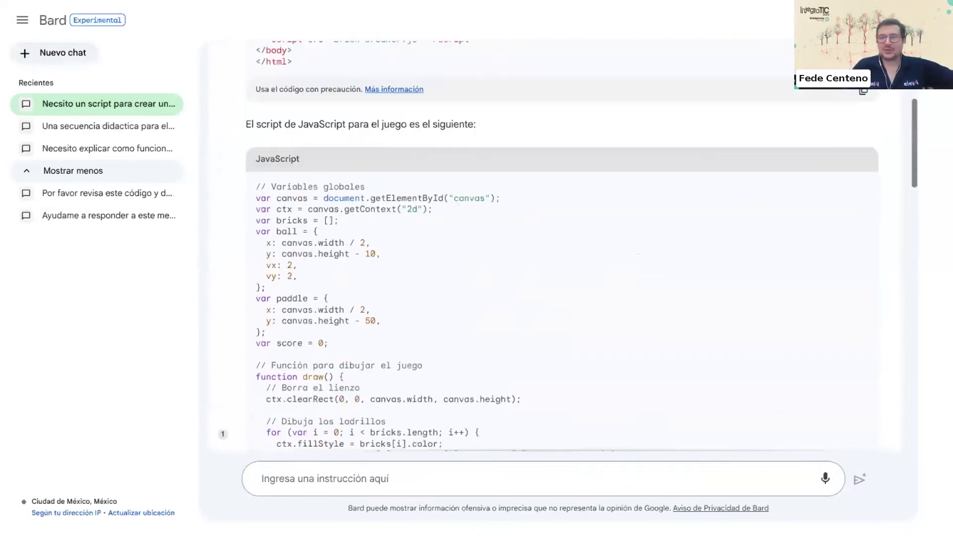
click(863, 158)
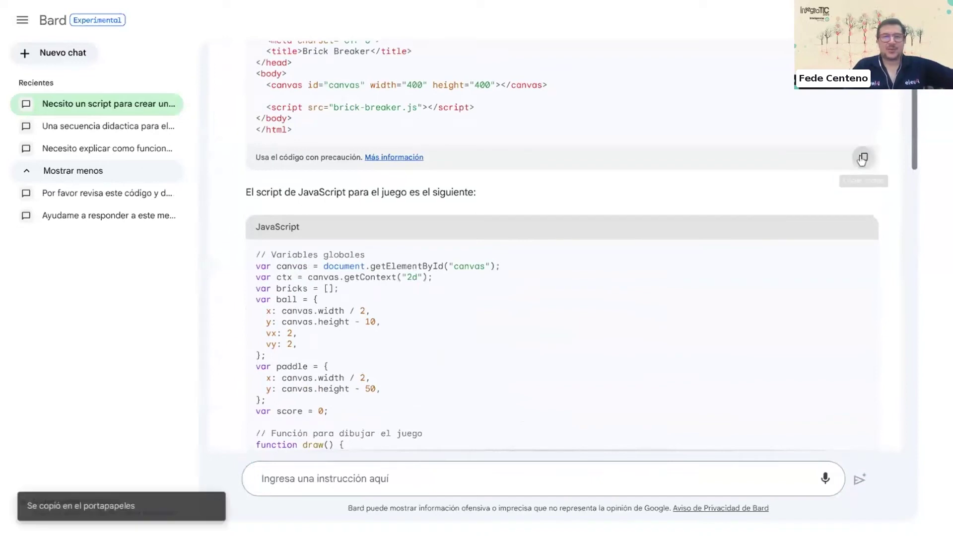
- Examine the HTML and JavaScript of the brick breaker script, and show the answer's other versions
scroll(592, 191, up, 3)
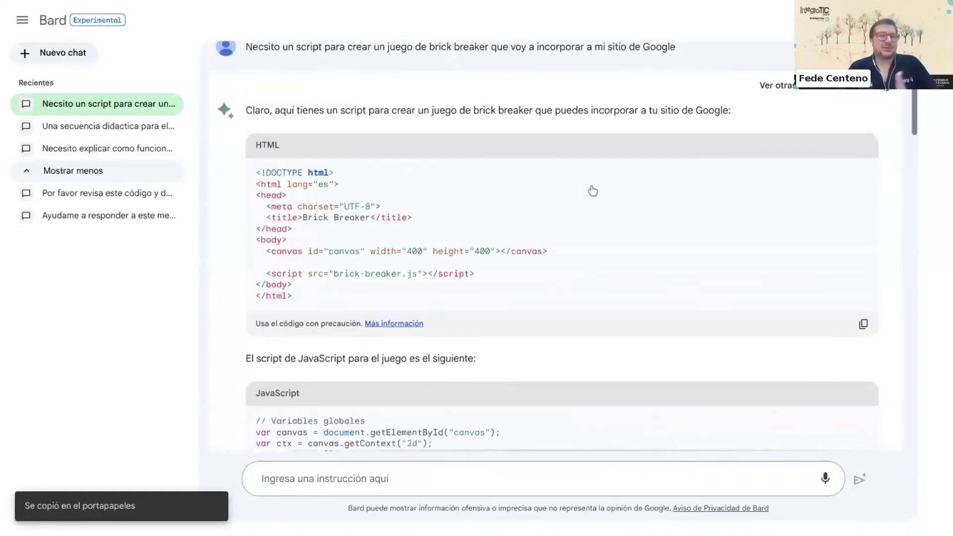
scroll(561, 246, down, 4)
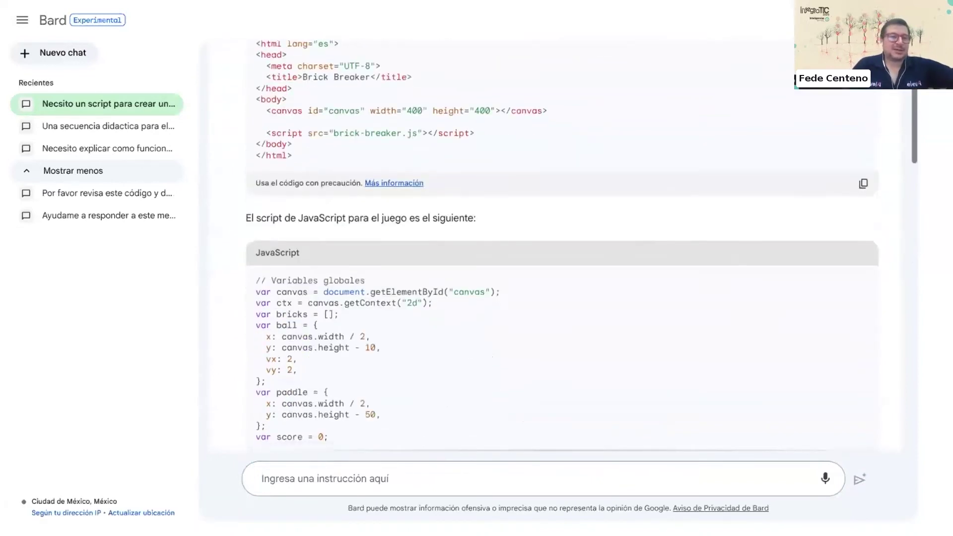
scroll(561, 244, down, 3)
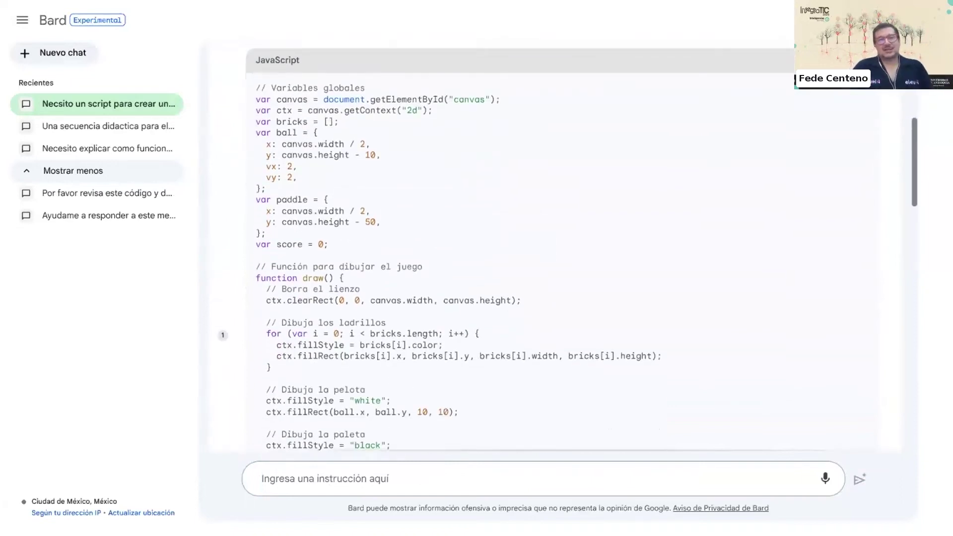
scroll(562, 248, up, 9)
click(806, 99)
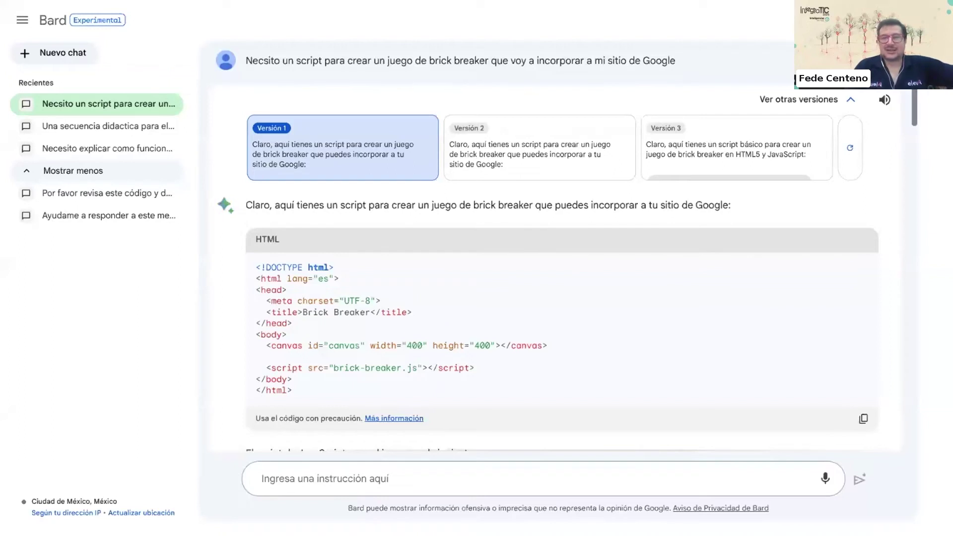
- Open the recent chat about replying respectfully to a student's message and read the drafted reply with its explanation
click(96, 217)
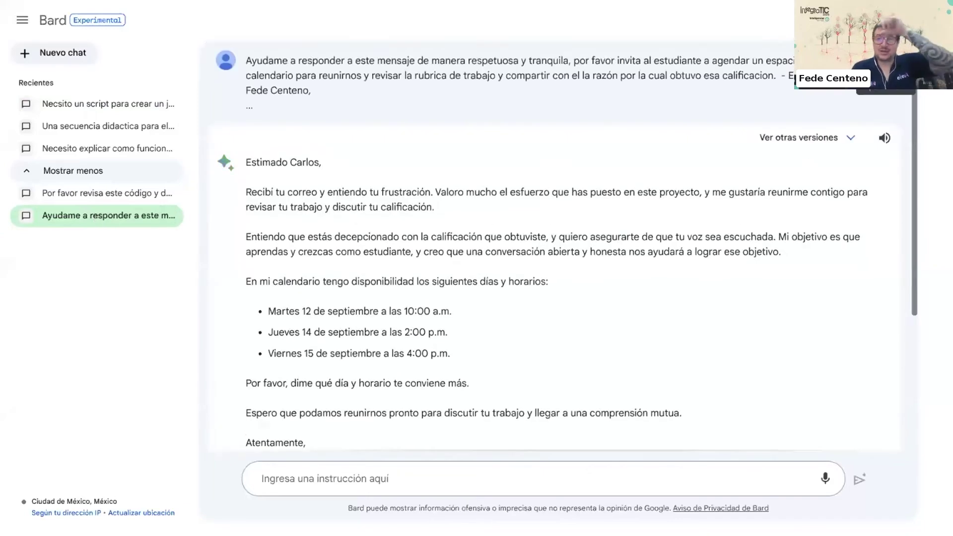
click(809, 111)
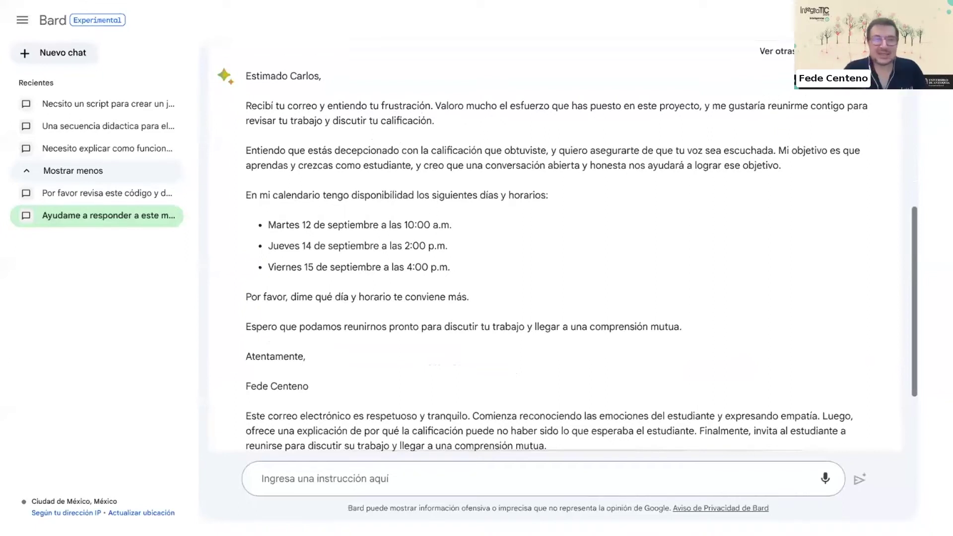
scroll(536, 300, down, 3)
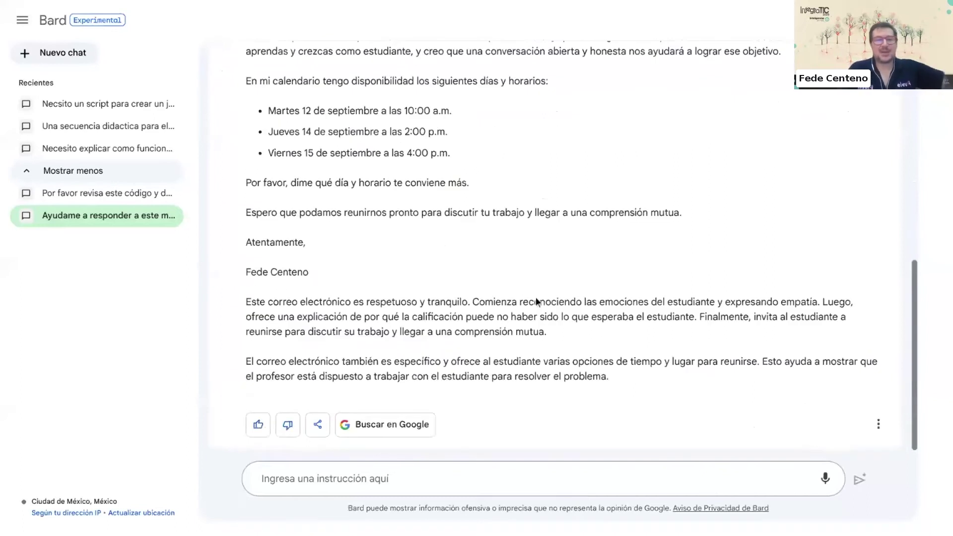
- Export the drafted reply to the student as a Gmail draft and open it in Gmail
click(318, 426)
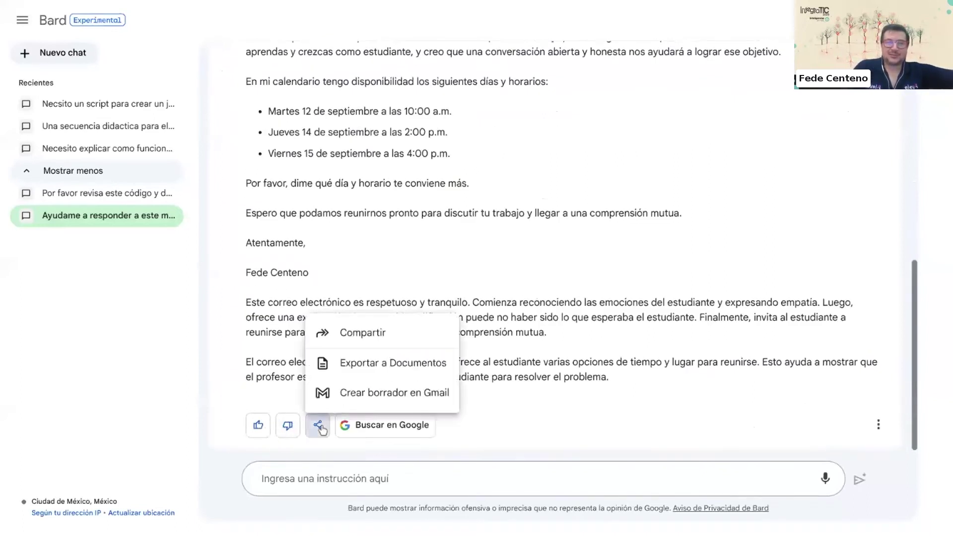
click(387, 399)
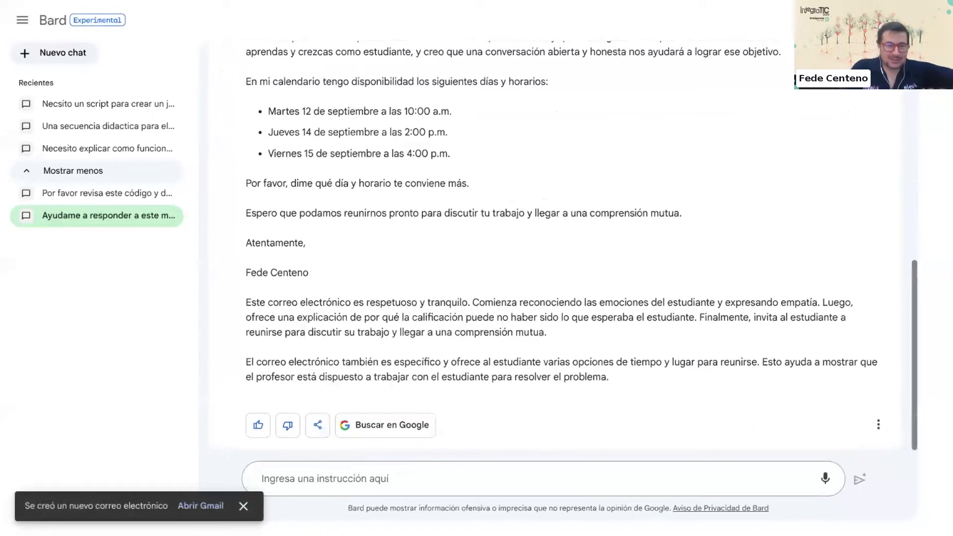
click(200, 506)
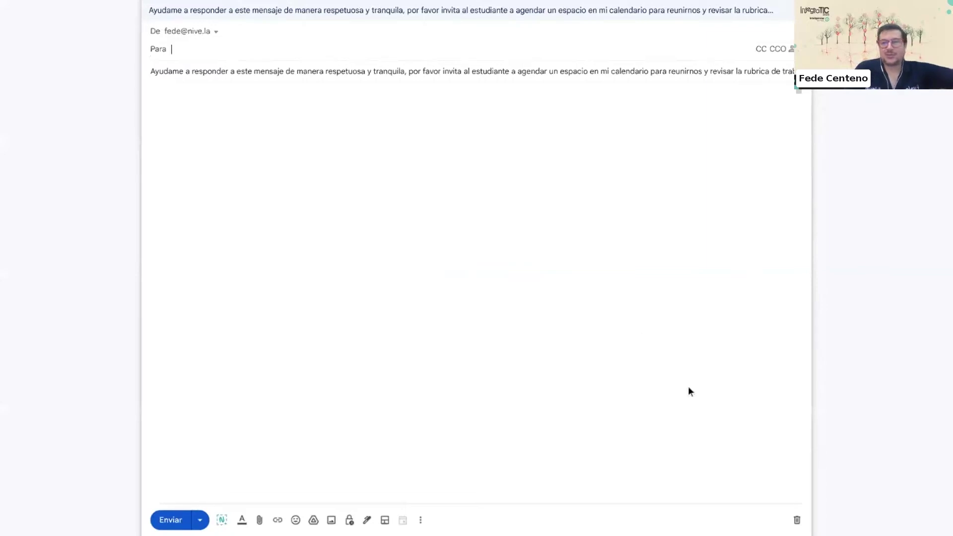
- Discard the Gmail draft and return to the student's original complaint in the Bard chat
click(797, 521)
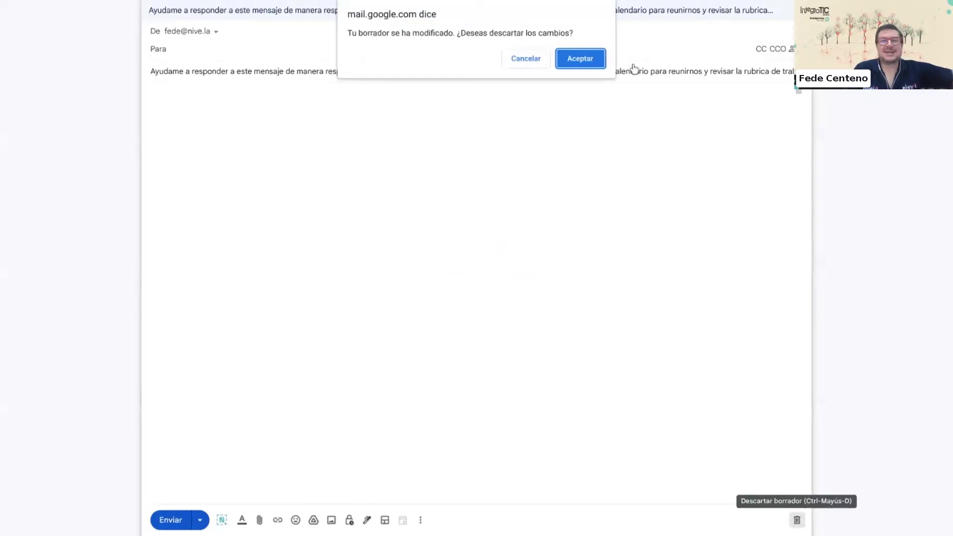
click(580, 59)
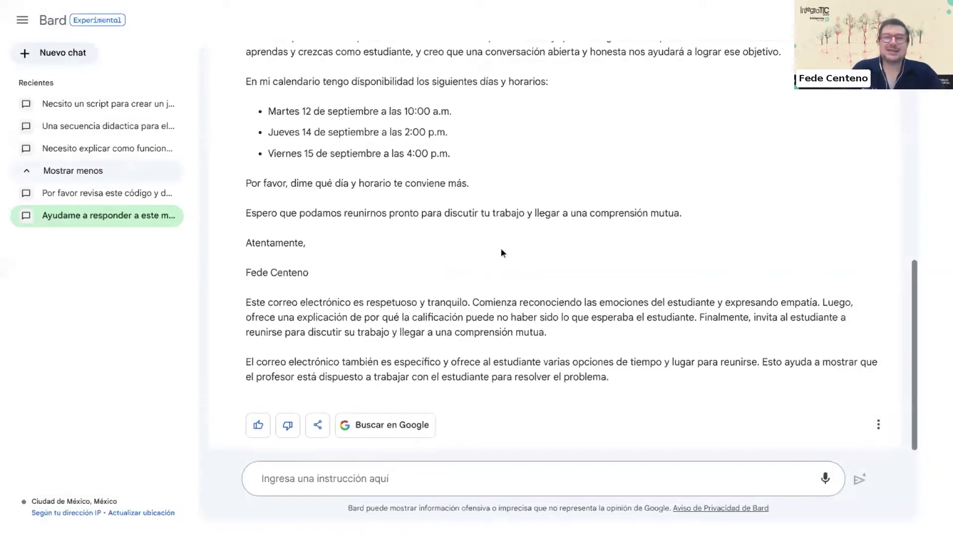
scroll(501, 252, up, 10)
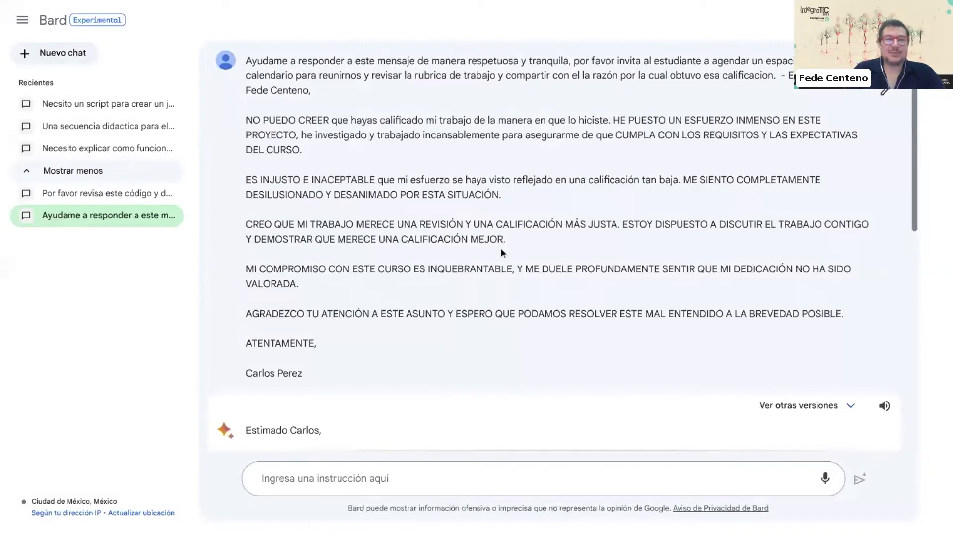
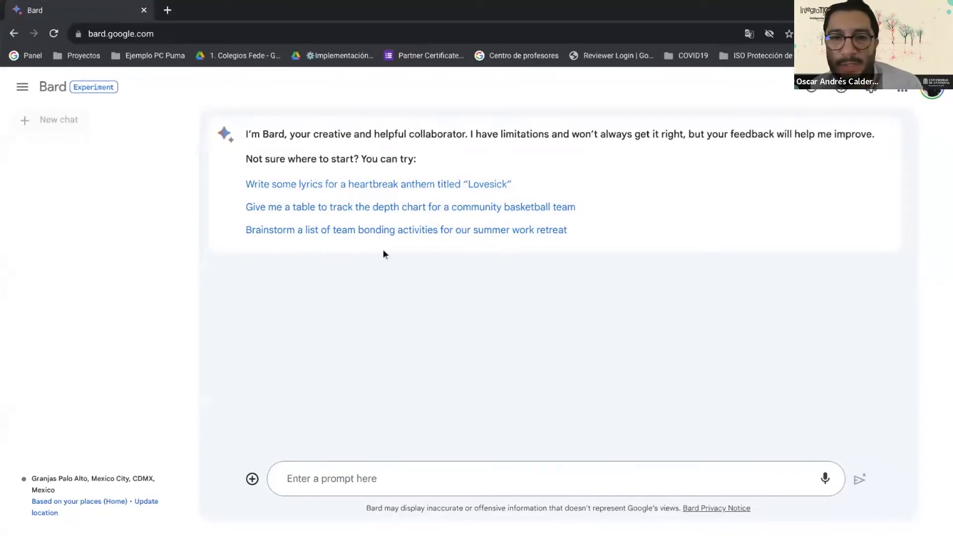
scroll(382, 254, up, 5)
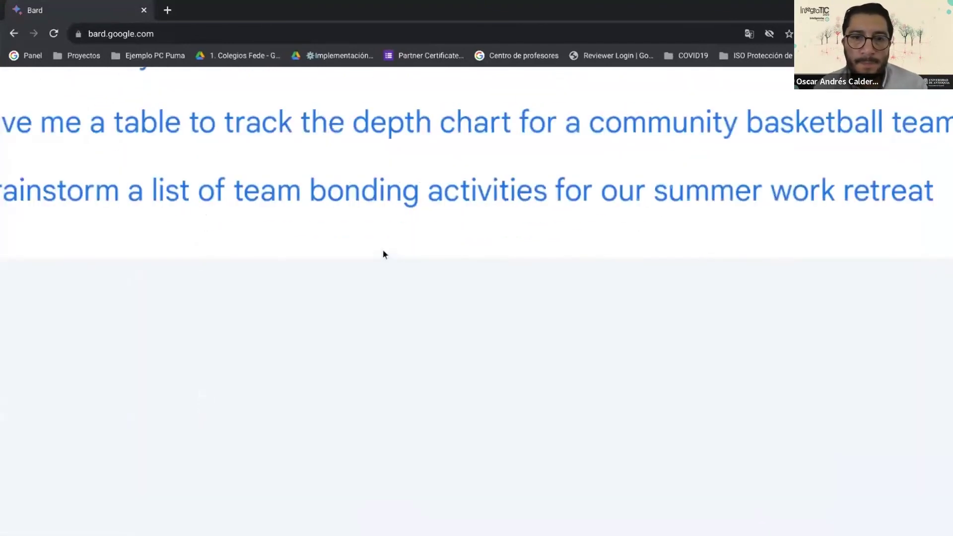
- Attach the photo of the handwritten meeting notes to the new chat prompt
scroll(383, 254, down, 5)
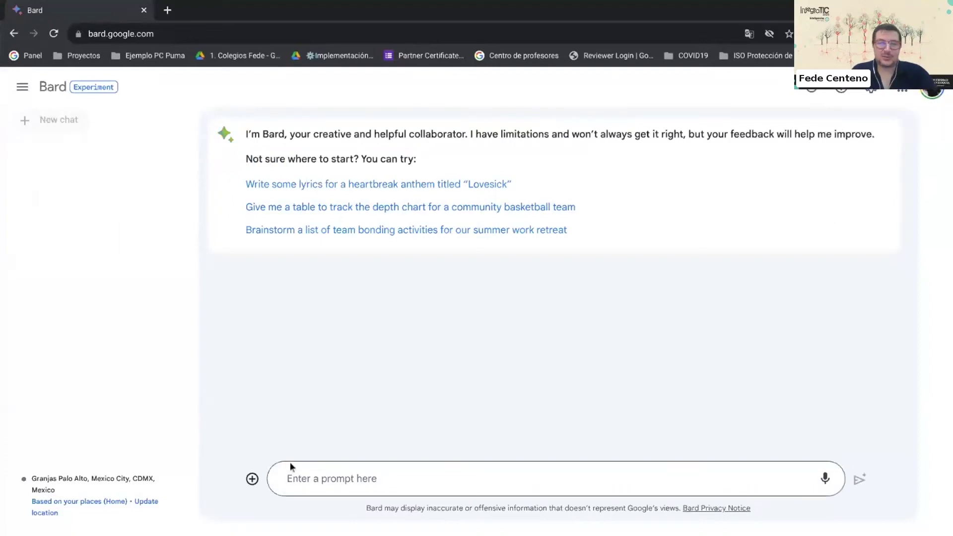
scroll(252, 478, up, 5)
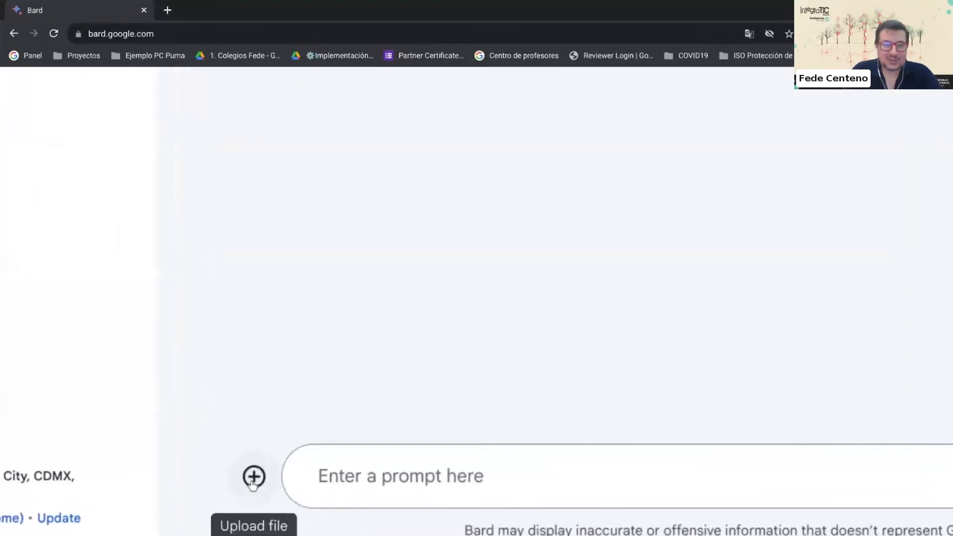
scroll(253, 486, down, 2)
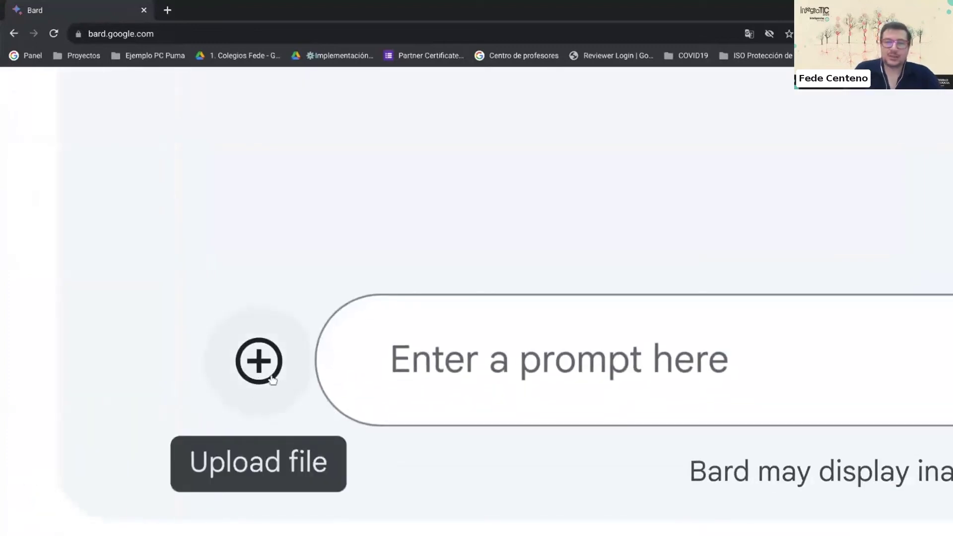
scroll(272, 380, down, 5)
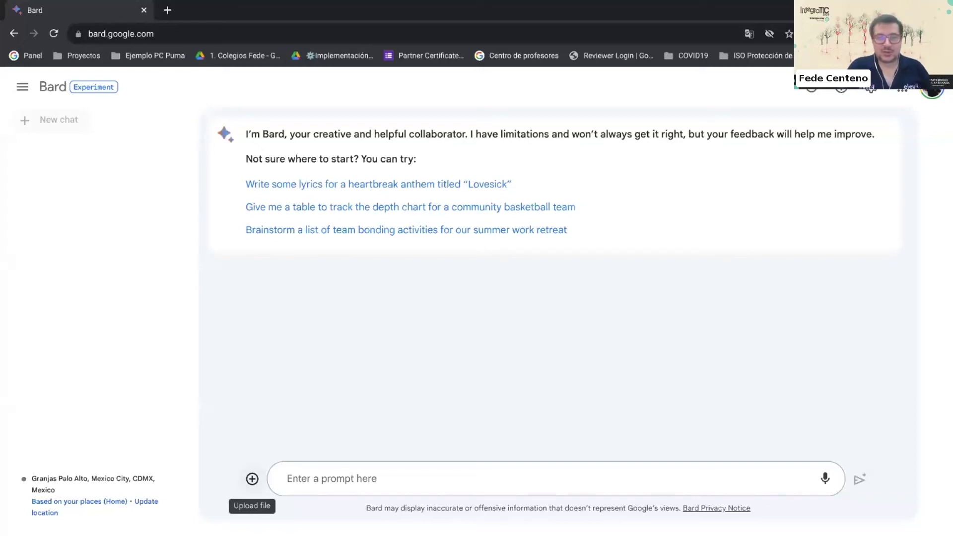
click(252, 478)
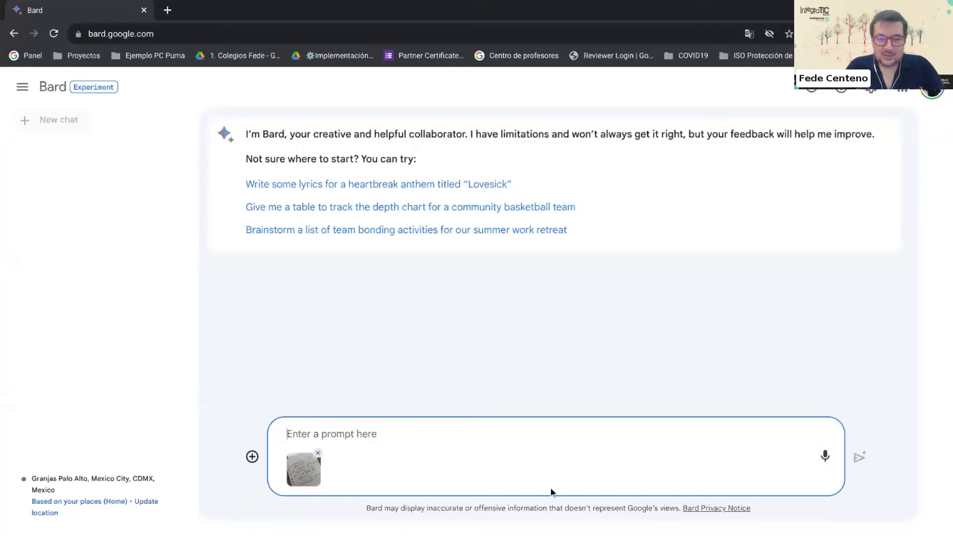
- Send the prompt "Please help me write an email based on my meeting notes" with the attached photo
text(Please )
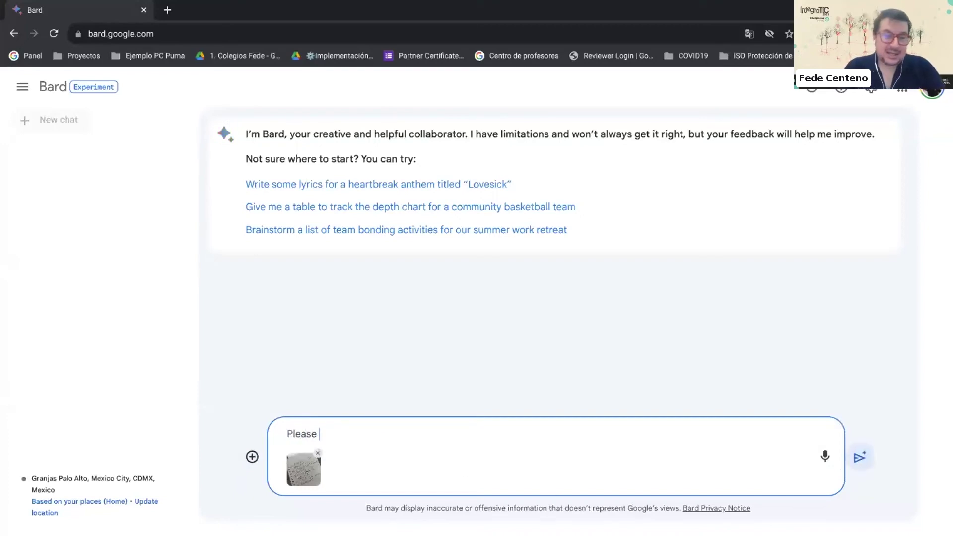
text(help me write an email)
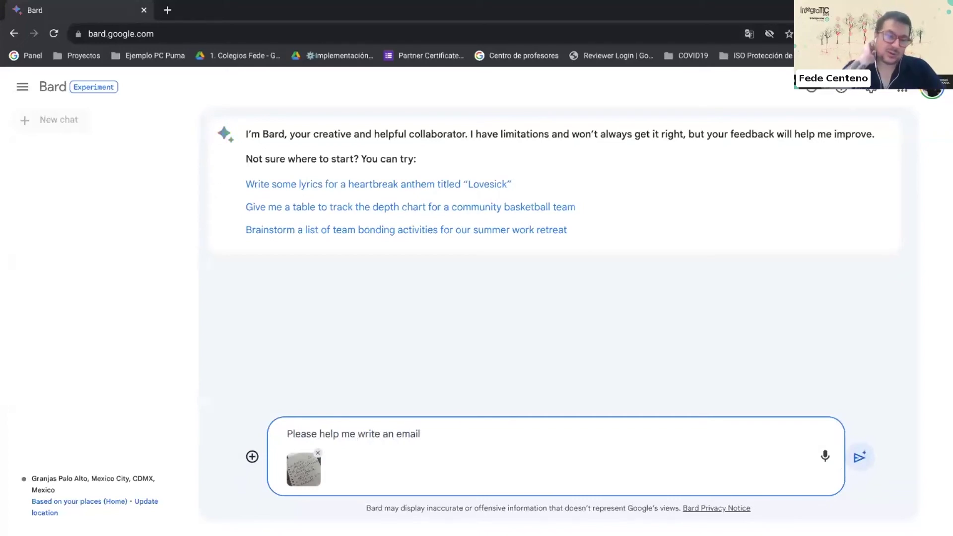
text( based on my meeting notes)
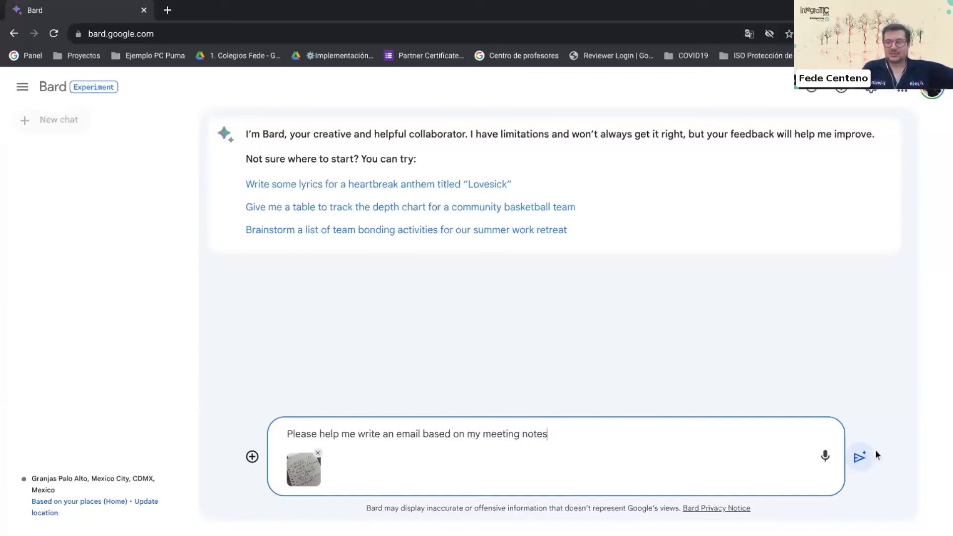
click(860, 458)
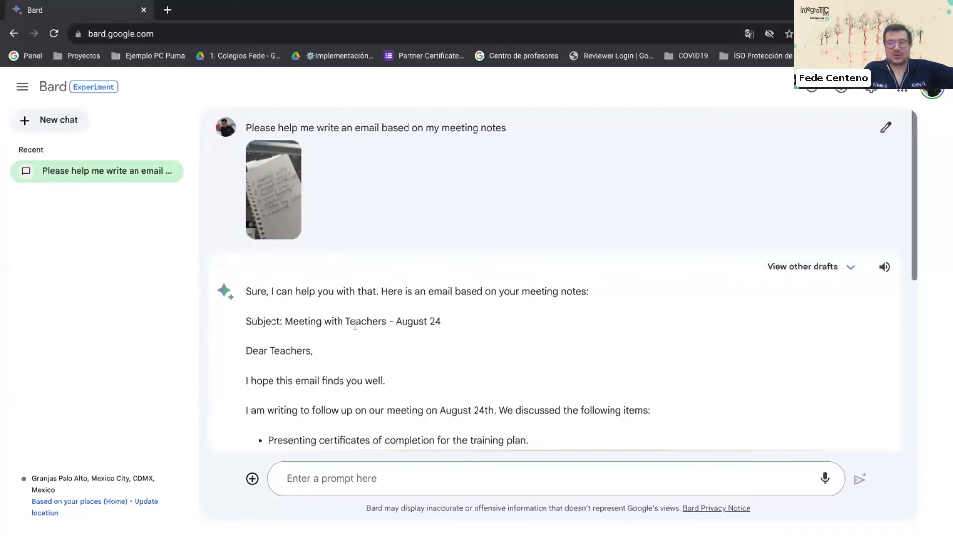
- Read through the email draft generated from the meeting notes
scroll(355, 325, down, 3)
scroll(355, 325, down, 1)
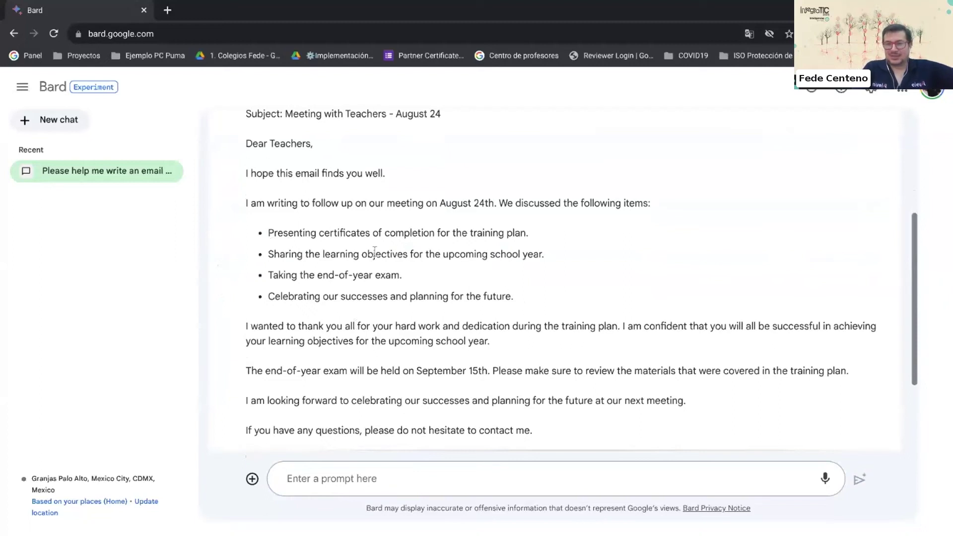
scroll(395, 273, down, 1)
scroll(395, 273, down, 1)
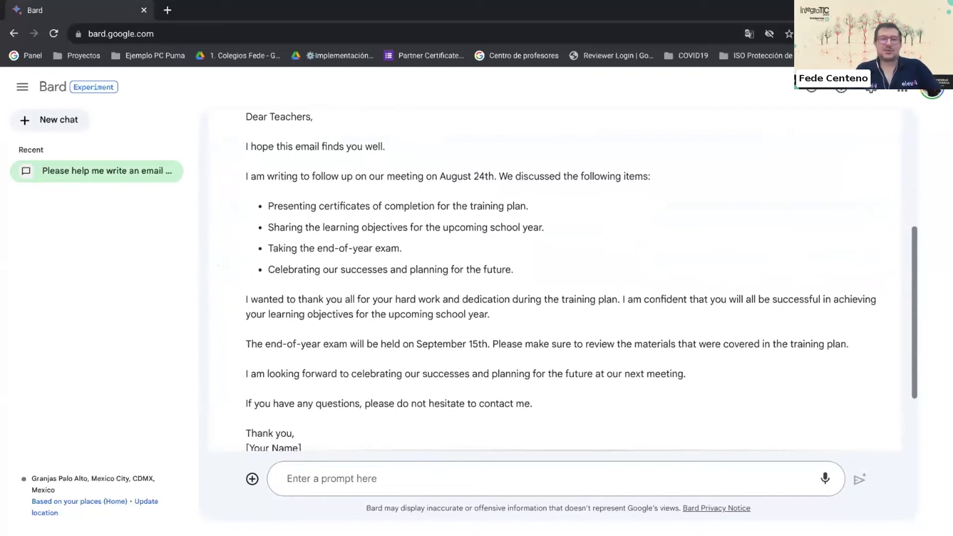
scroll(306, 259, up, 4)
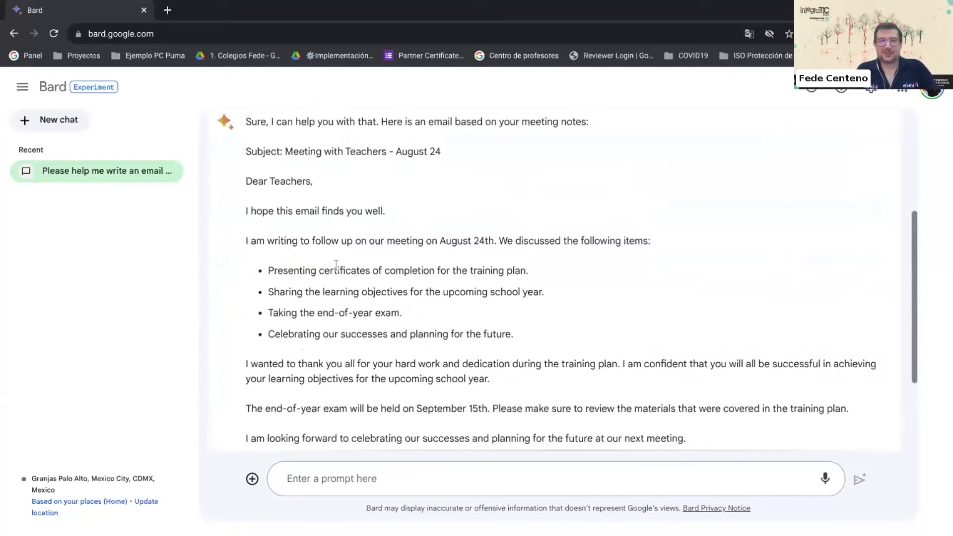
- View the uploaded notes photo enlarged, close it, and compare its items with the generated email
click(288, 175)
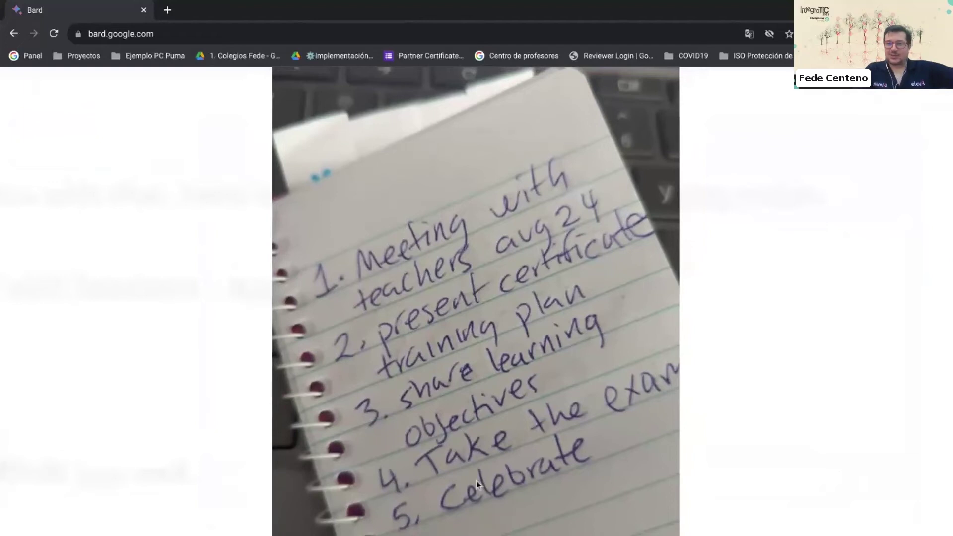
click(489, 329)
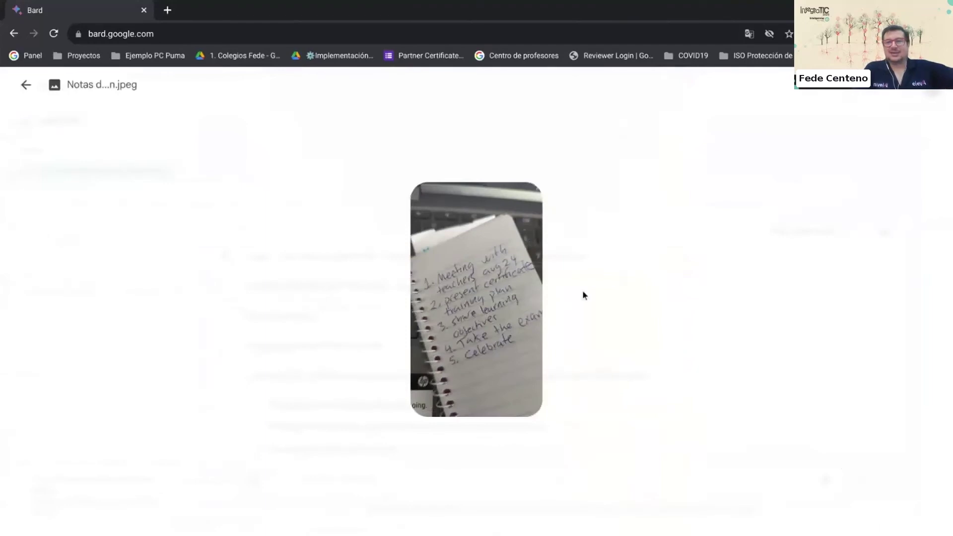
click(581, 292)
scroll(399, 326, down, 2)
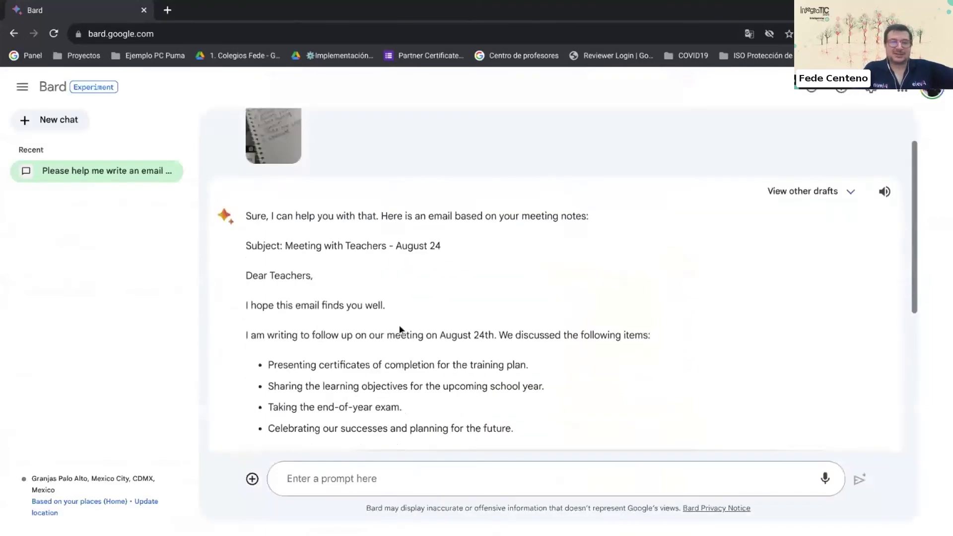
scroll(399, 326, down, 4)
scroll(399, 325, up, 4)
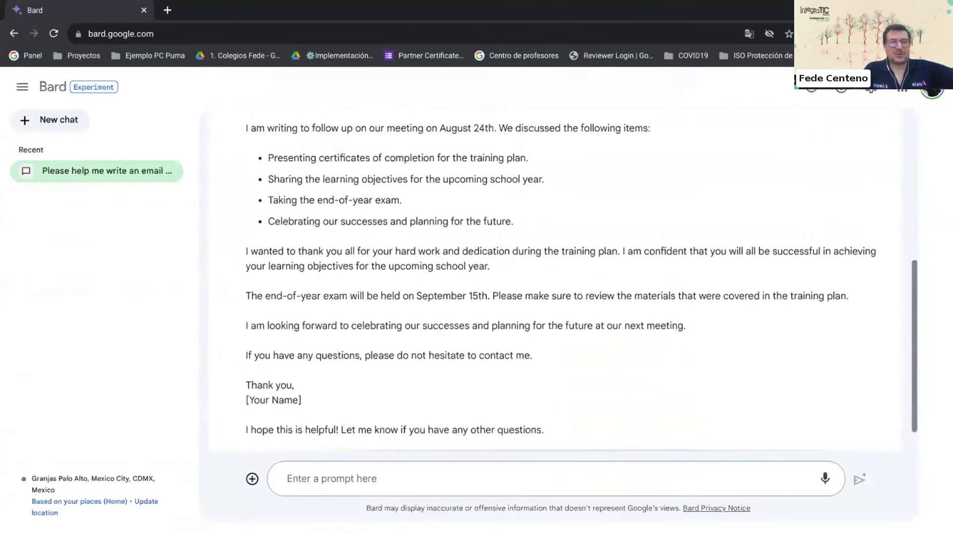
scroll(563, 279, up, 1)
scroll(563, 279, down, 1)
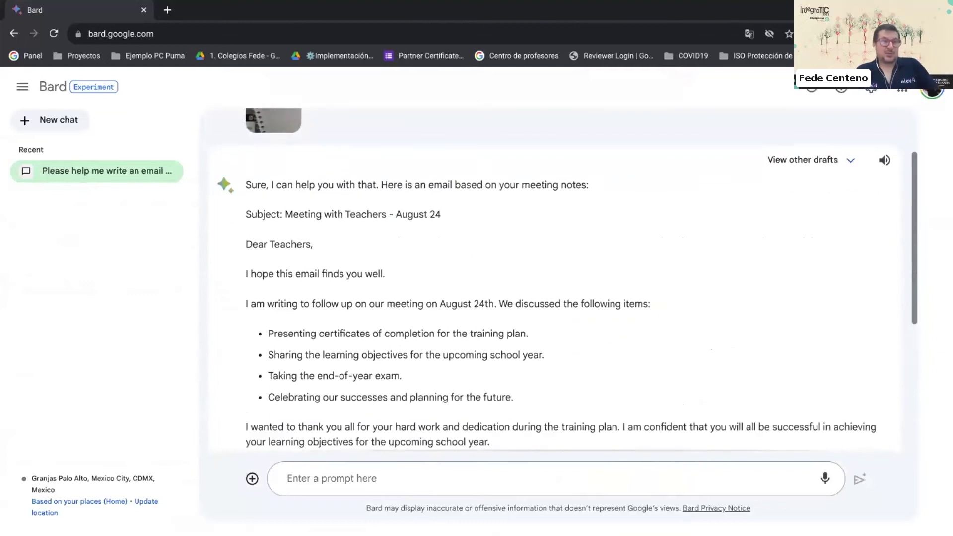
scroll(563, 279, down, 4)
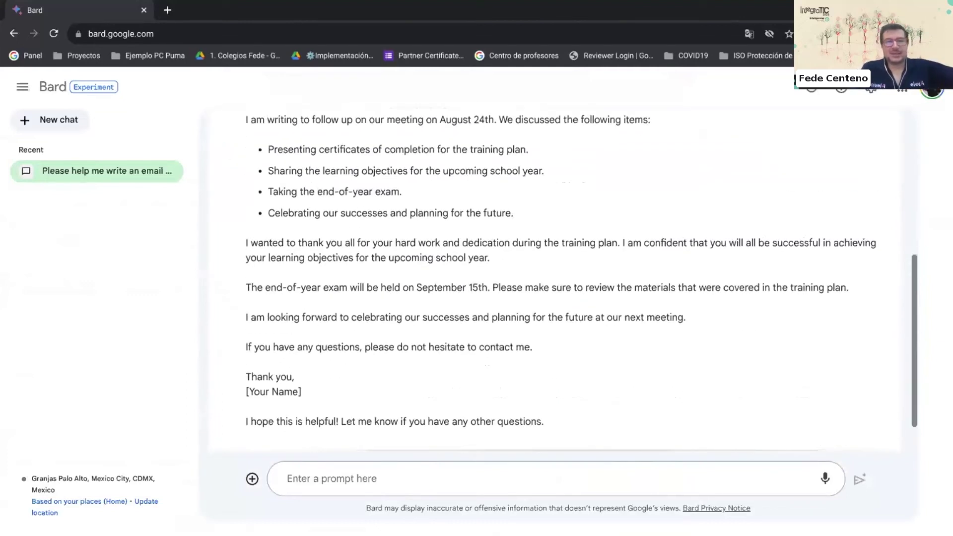
- Start a new chat and send the photo of the yellow building with the prompt "I need Alt Text for this image"
click(59, 121)
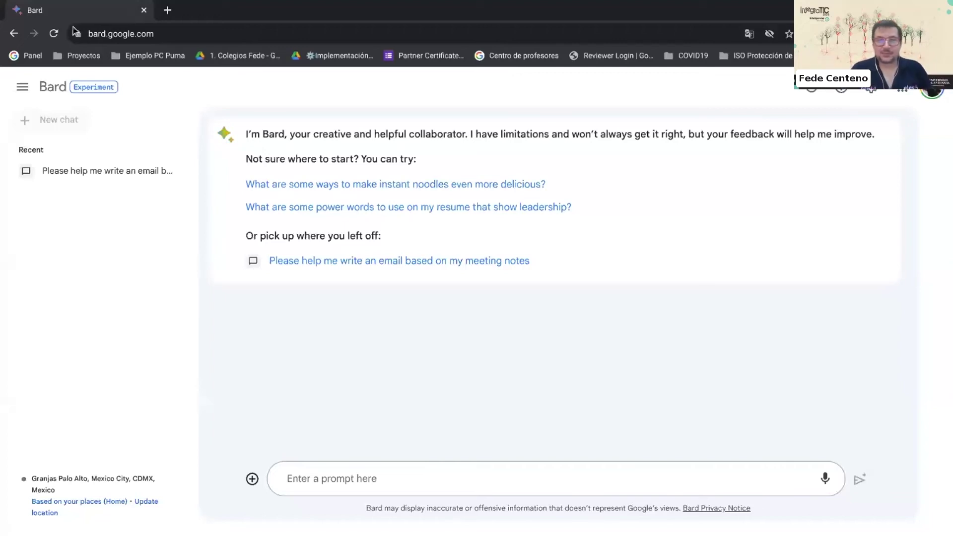
click(253, 480)
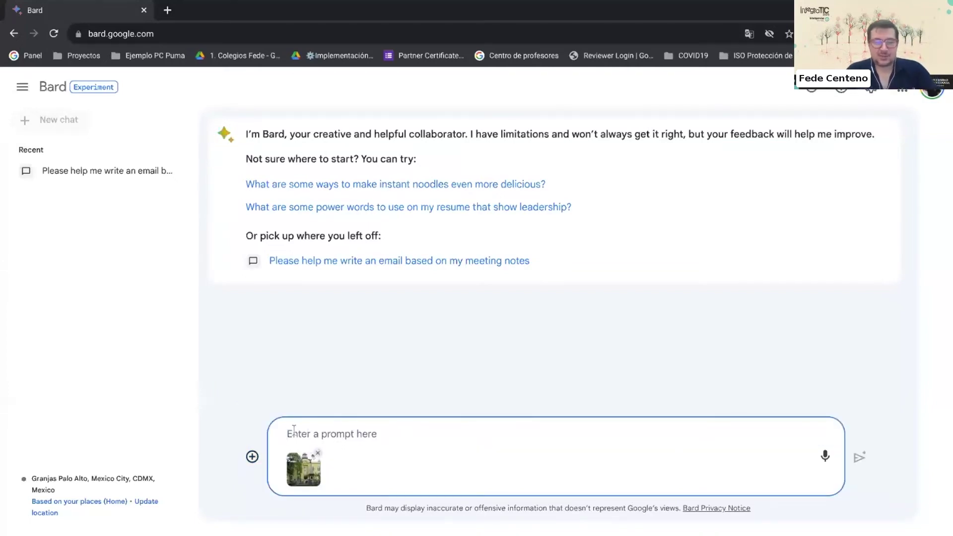
text(I need)
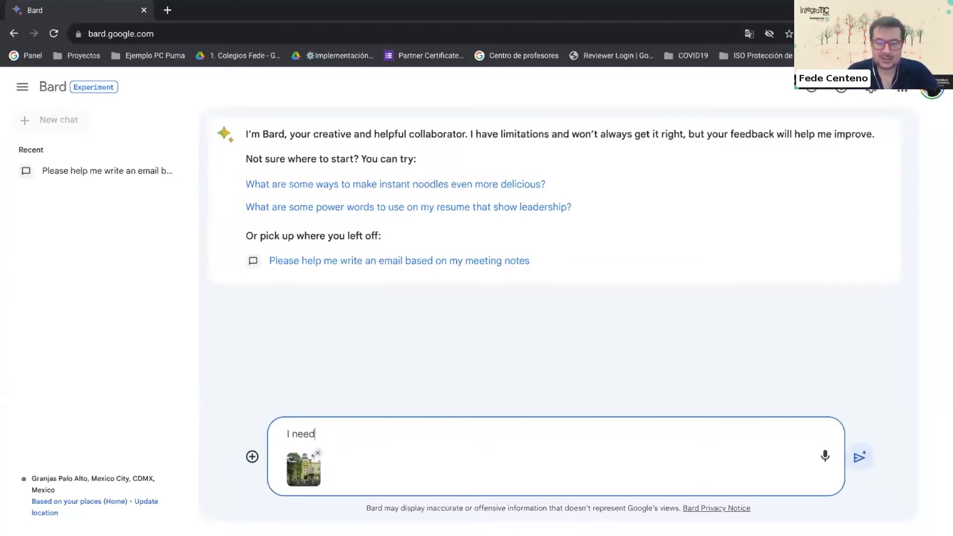
text( Alt )
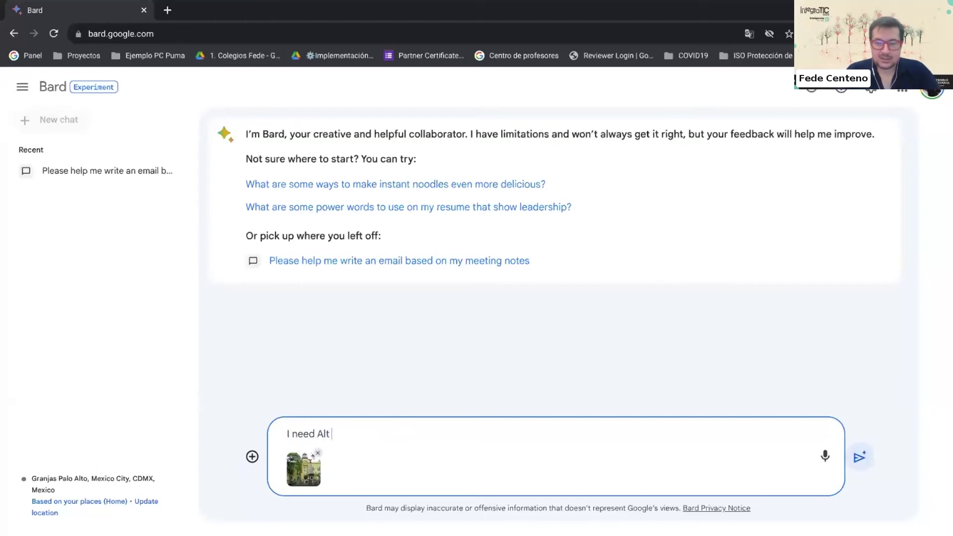
text(Text for)
text(s image)
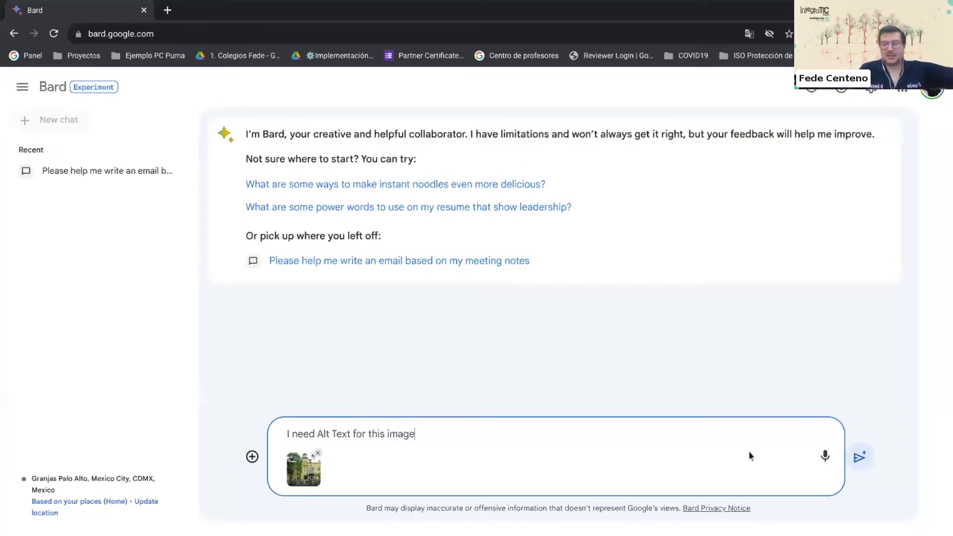
click(860, 460)
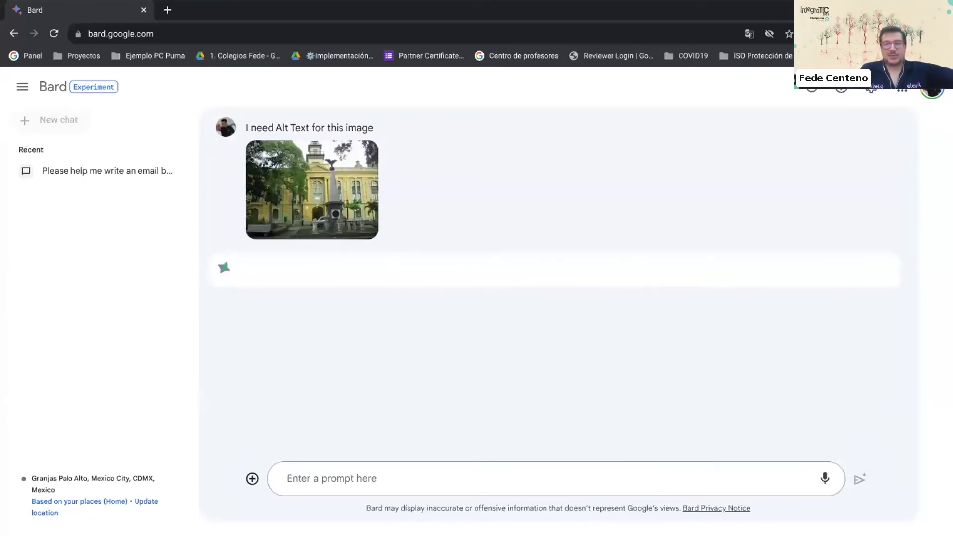
- Examine the submitted building photo up close and read the suggested alt texts in the response
scroll(301, 191, up, 5)
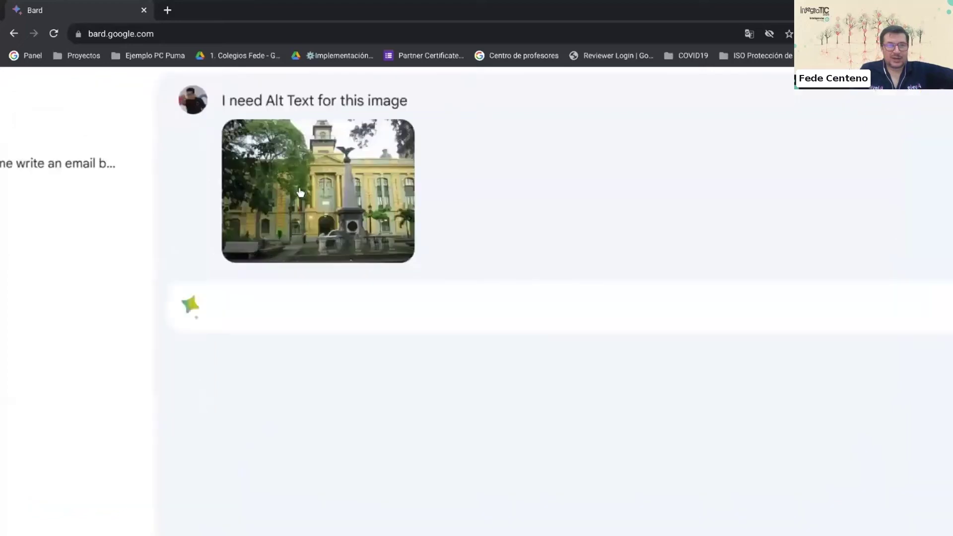
scroll(300, 193, down, 5)
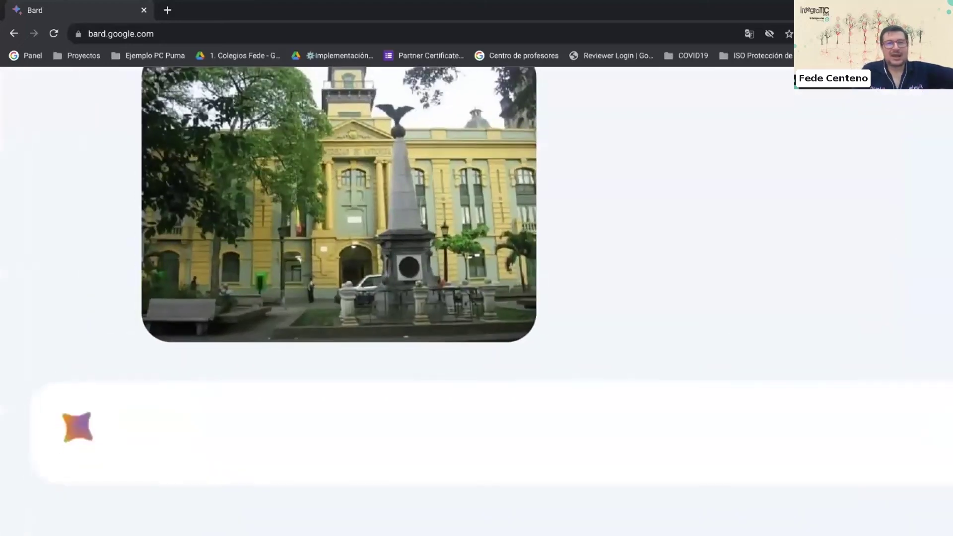
scroll(300, 192, down, 3)
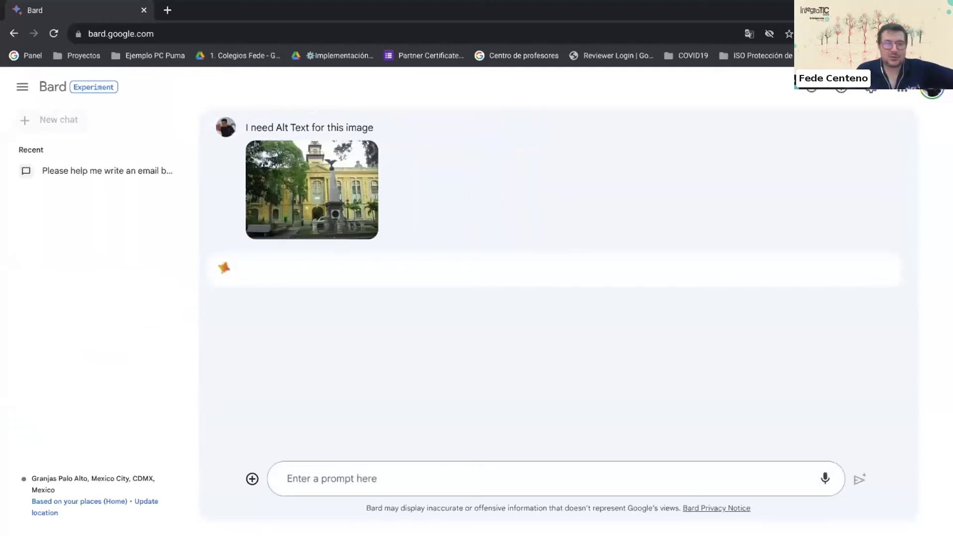
scroll(434, 363, down, 3)
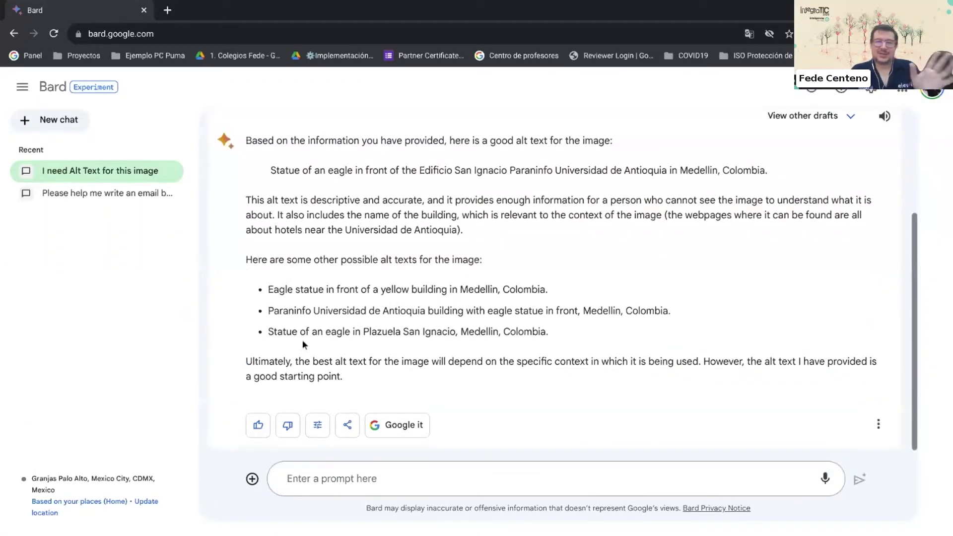
- Ask for a translation of the alt text with the follow-up prompt "Please translate to spanish"
click(354, 480)
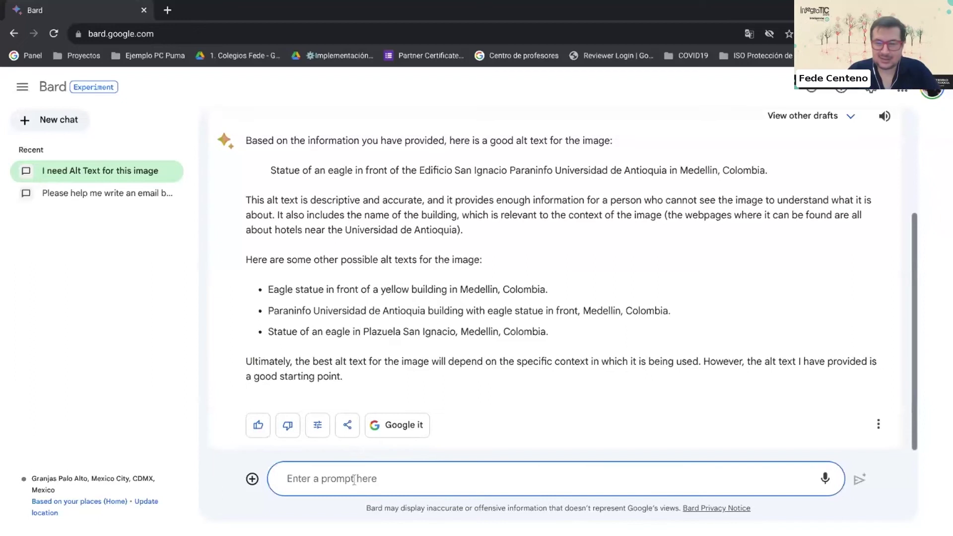
text(Please transla)
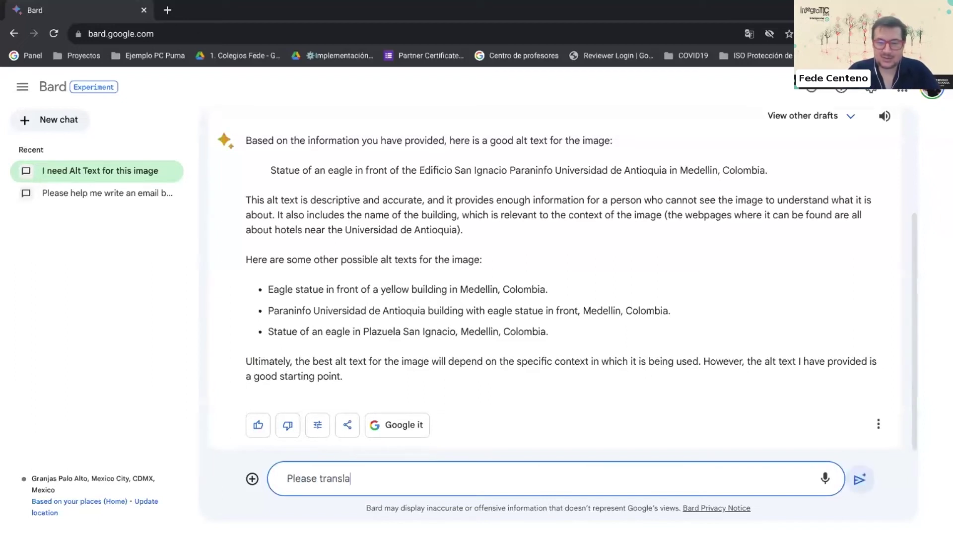
text(te to spanish)
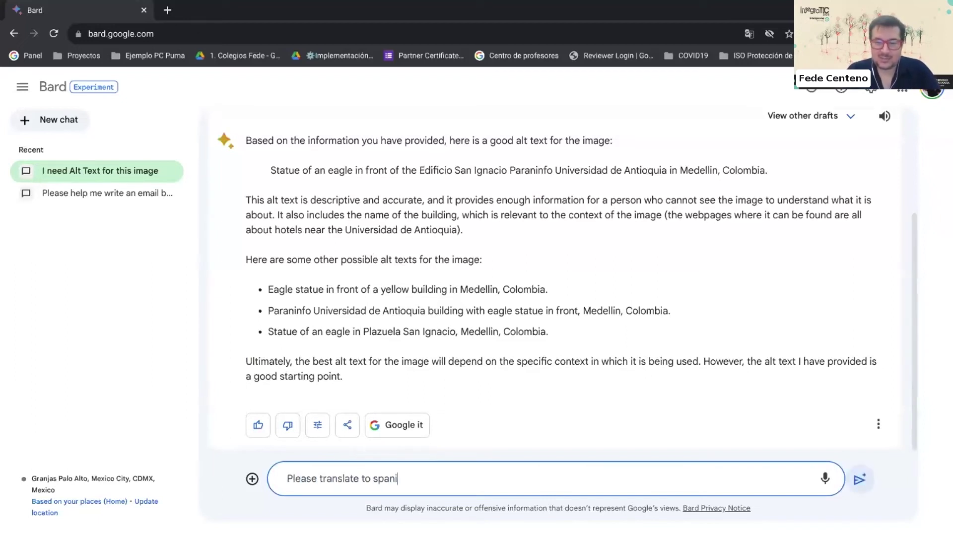
click(859, 479)
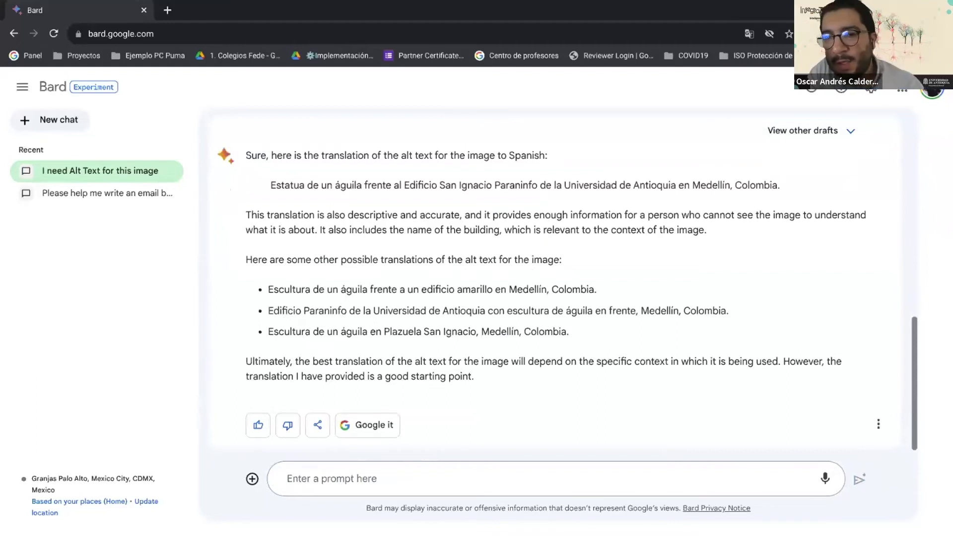
- Highlight the alternative Spanish alt text beginning "Edificio Paraninfo de la Universidad de Antioquia" and examine it enlarged
drag(268, 310, 726, 310)
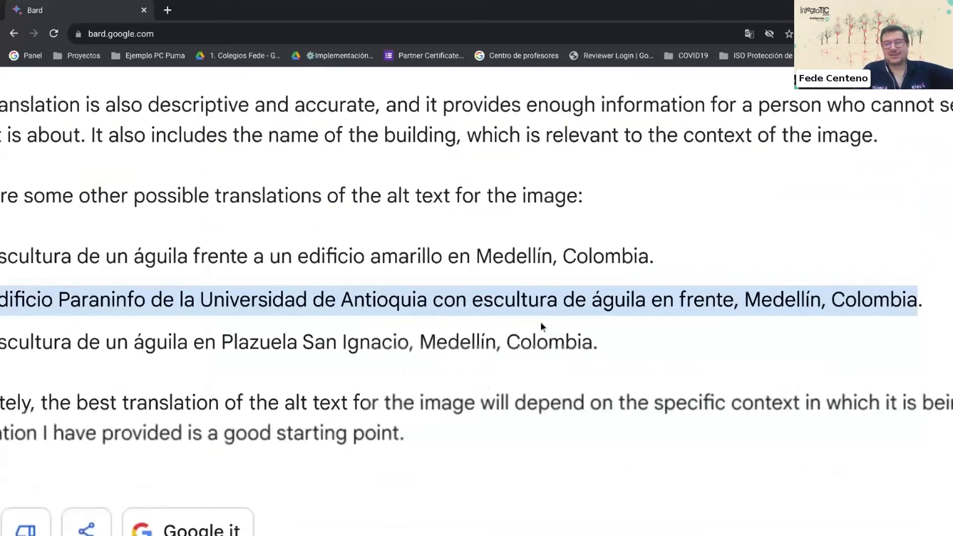
scroll(109, 271, left, 2)
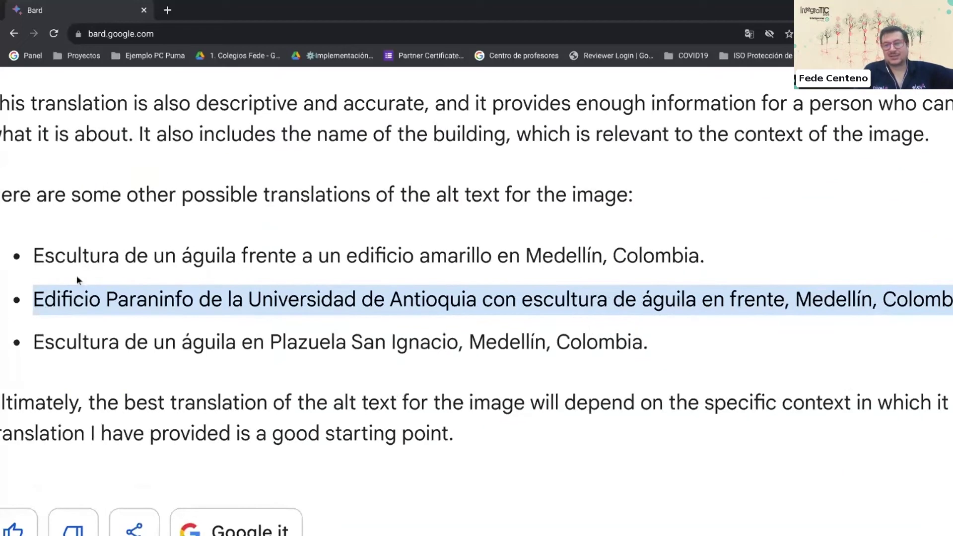
scroll(262, 308, down, 2)
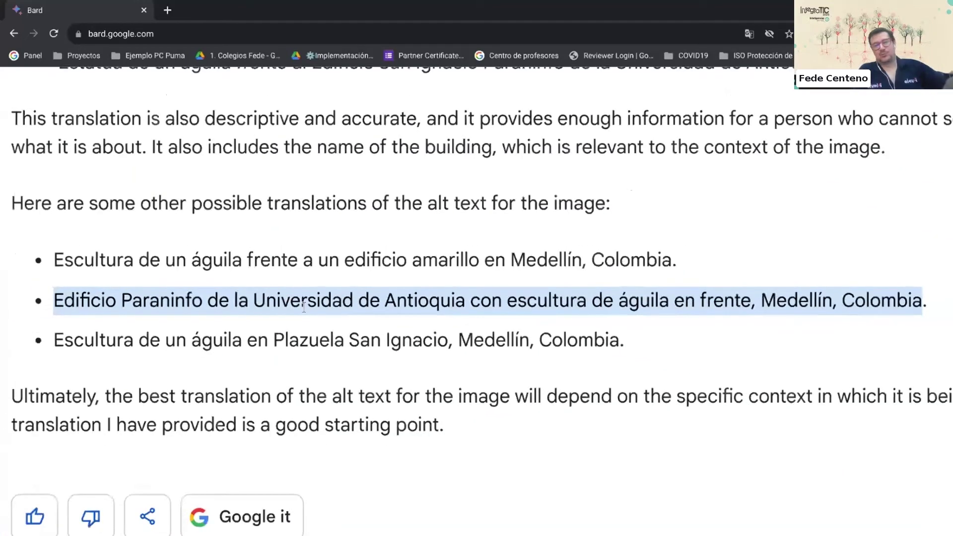
scroll(303, 307, down, 5)
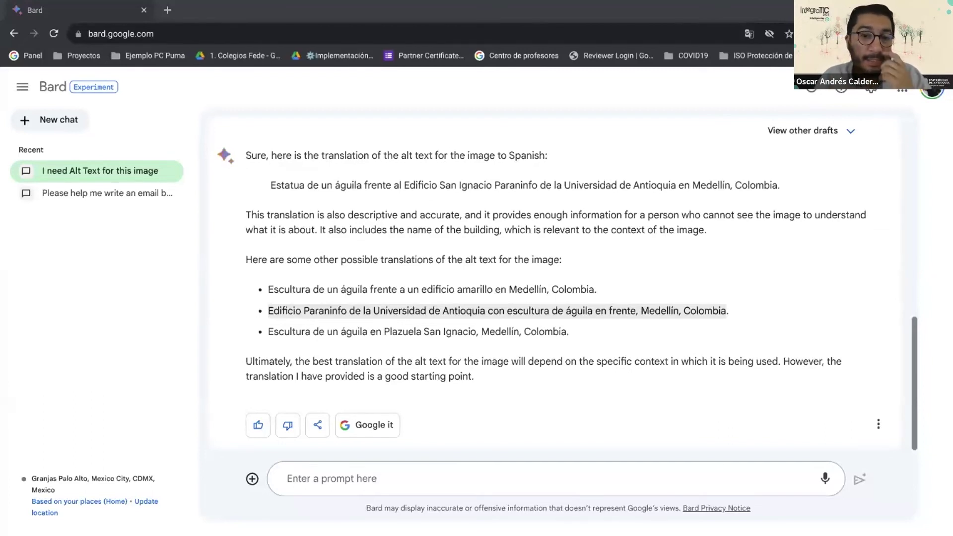
click(576, 313)
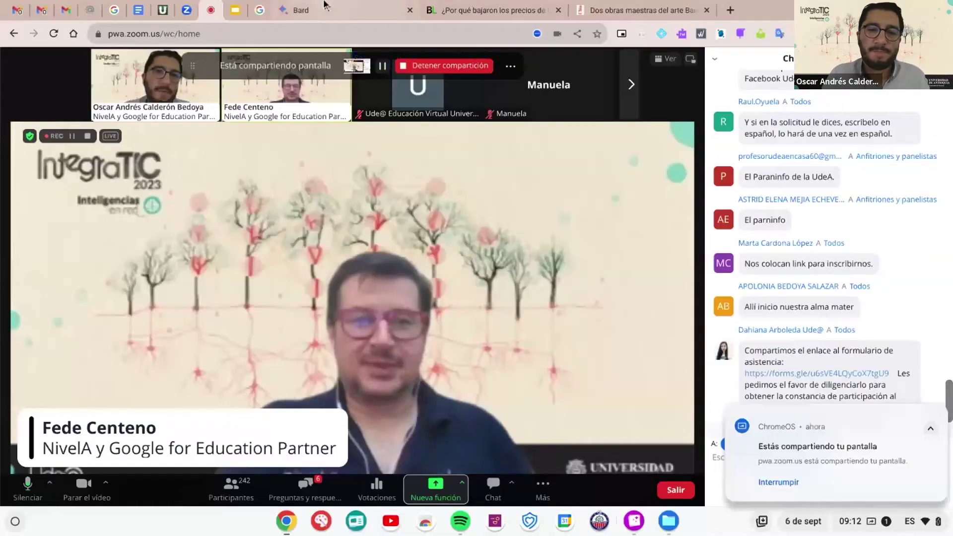
- Switch from the Zoom meeting to the open Bard conversation and dismiss the screen-sharing notification
click(323, 7)
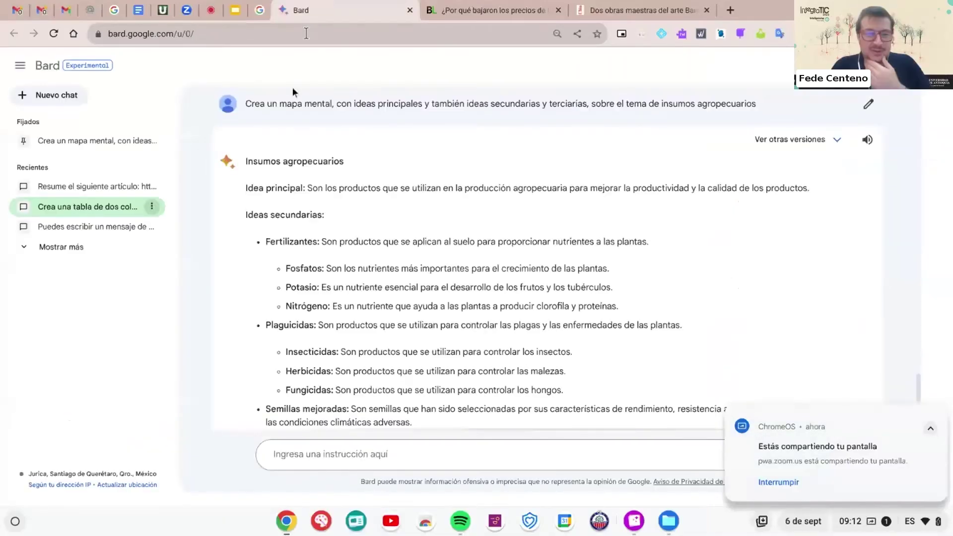
click(935, 416)
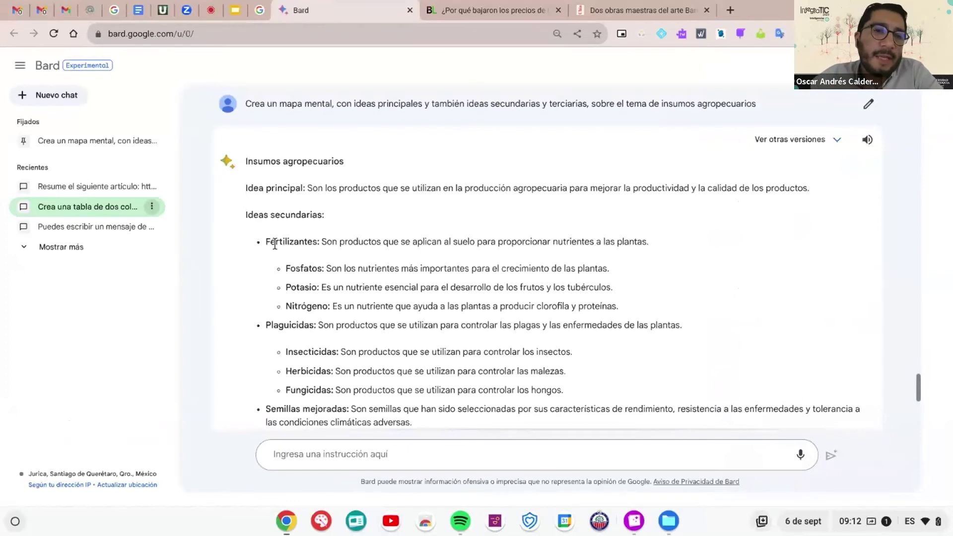
- Look through the whole mind map response on "Insumos agropecuarios", from its main idea to the tertiary ideas
scroll(274, 244, down, 6)
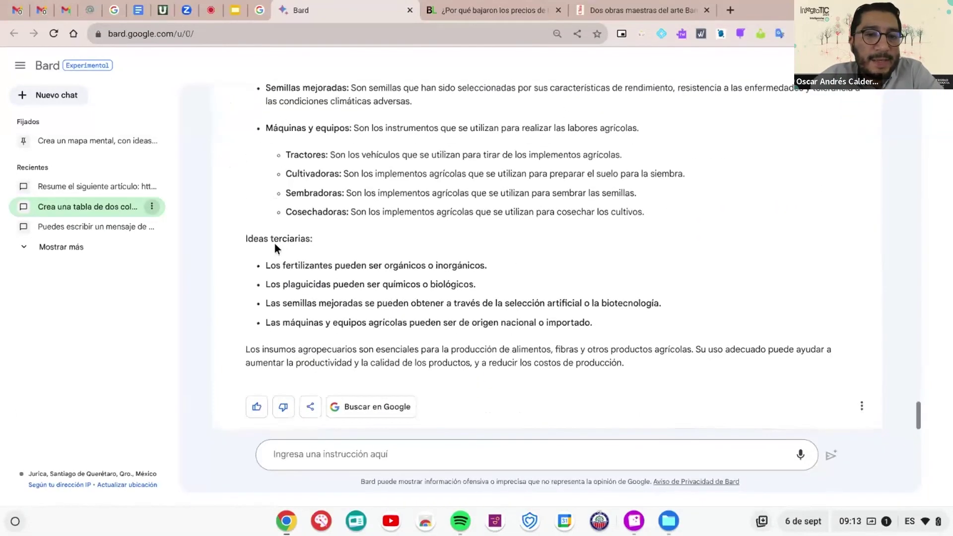
scroll(275, 244, up, 8)
scroll(275, 245, up, 3)
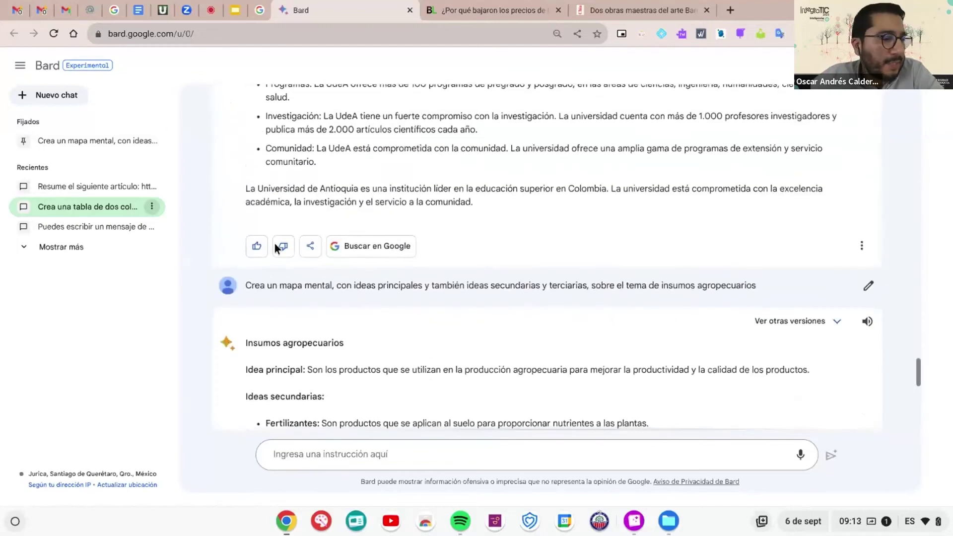
scroll(274, 243, down, 3)
scroll(274, 243, down, 3)
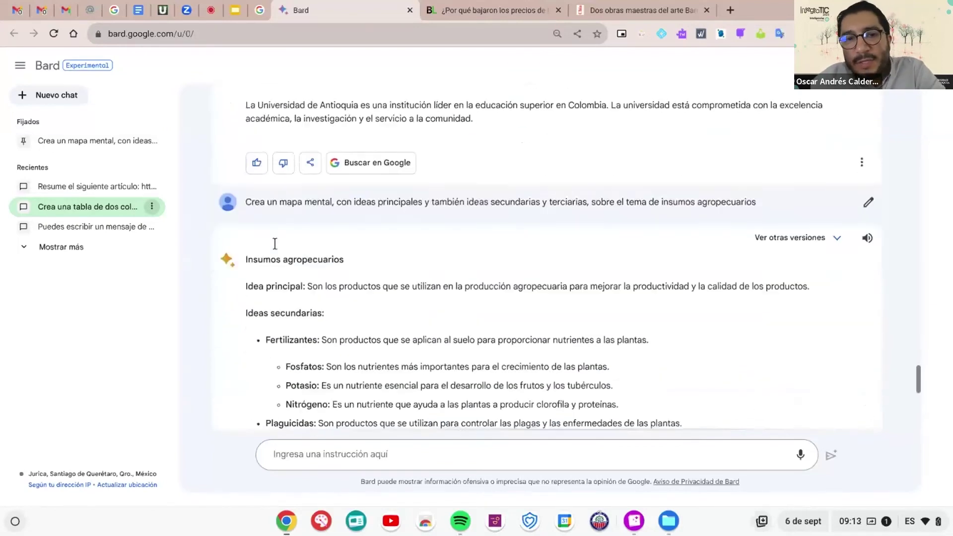
scroll(275, 243, down, 1)
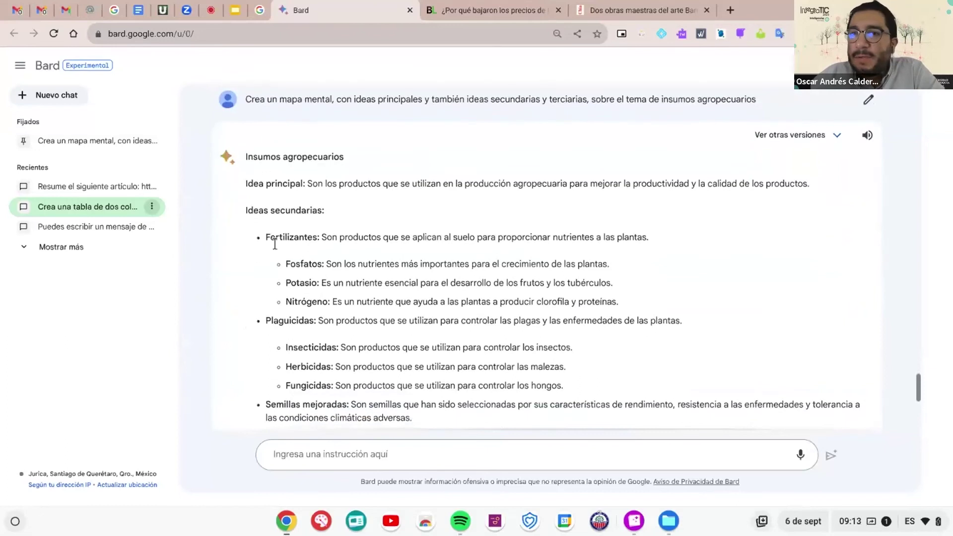
scroll(274, 243, down, 1)
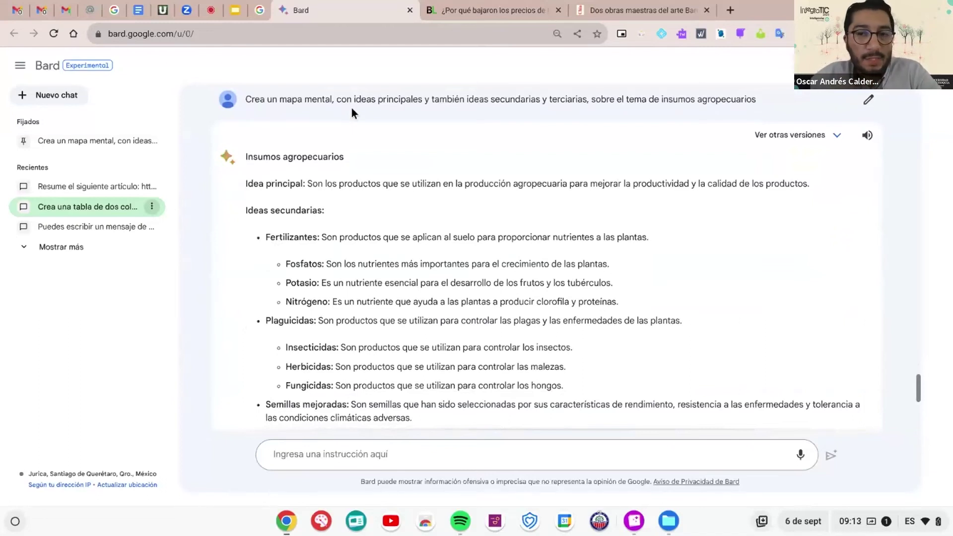
- Examine enlarged the prompt asking for a mind map with main, secondary and tertiary ideas about insumos agropecuarios
scroll(351, 108, up, 5)
scroll(351, 109, right, 3)
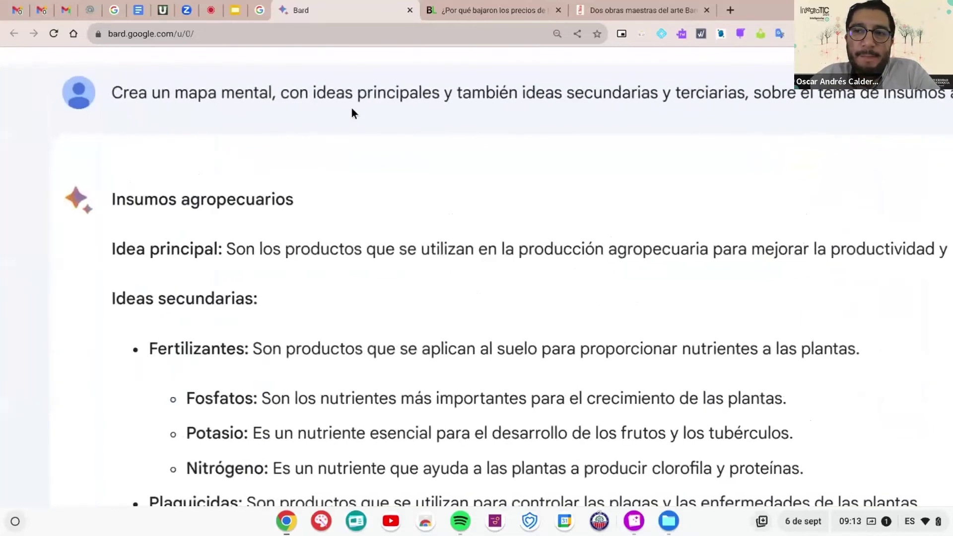
scroll(351, 108, down, 3)
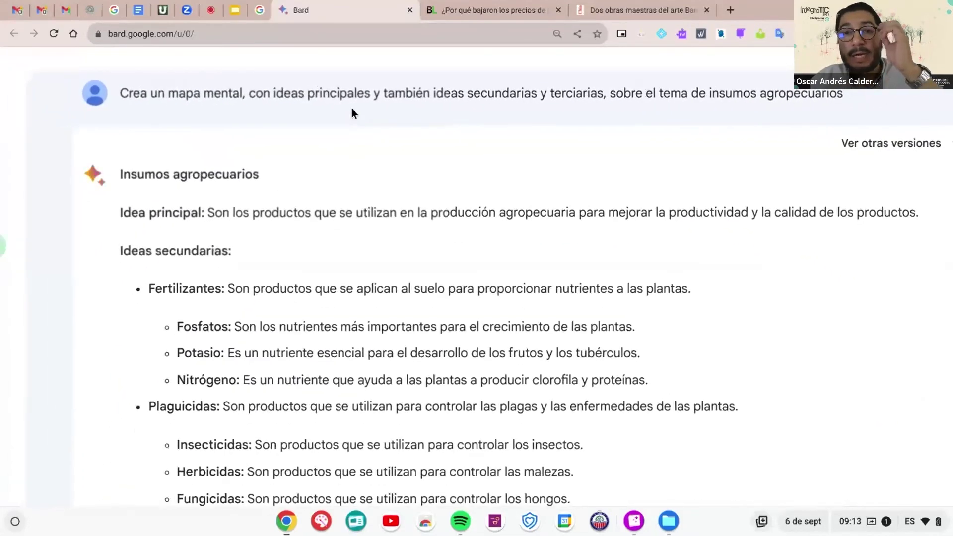
scroll(352, 108, down, 1)
scroll(351, 108, up, 1)
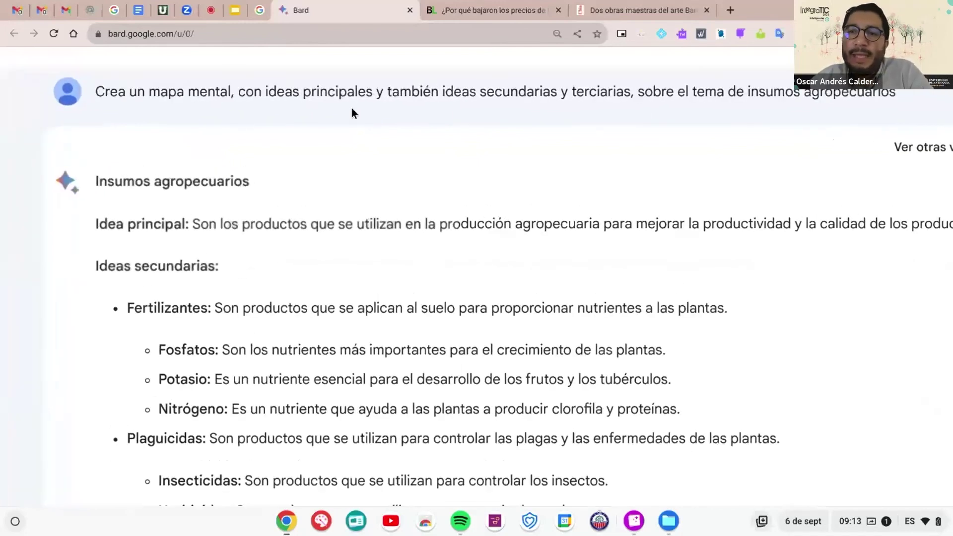
scroll(873, 116, up, 5)
scroll(874, 116, down, 5)
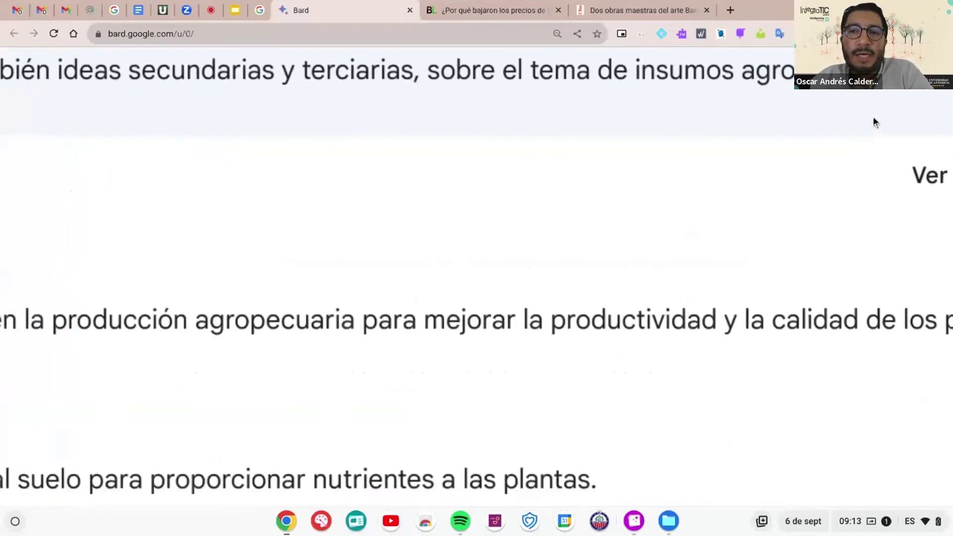
scroll(788, 168, down, 2)
scroll(709, 193, down, 3)
scroll(710, 193, up, 4)
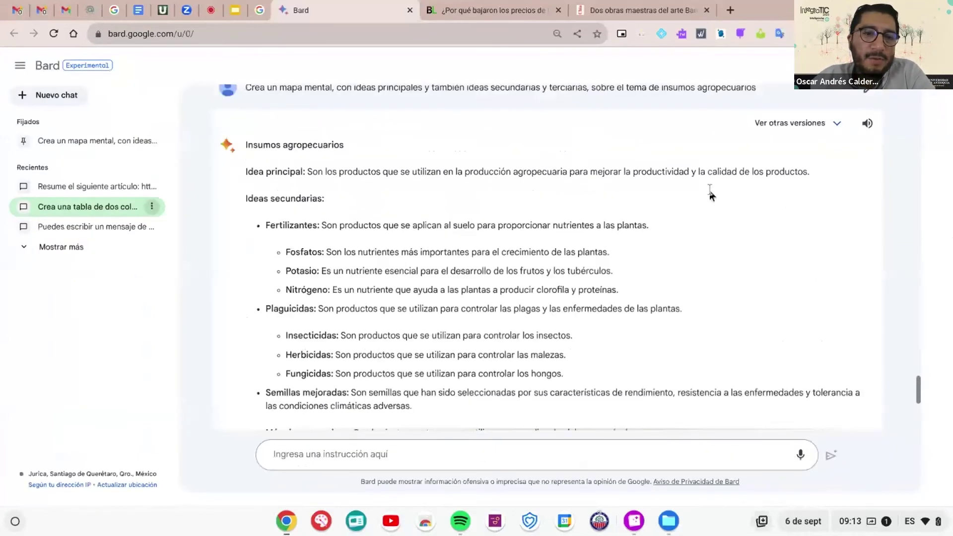
- Read the mind map's secondary ideas enlarged, from Fertilizantes to Máquinas y equipos, and continue to the tertiary ideas
scroll(710, 192, up, 3)
scroll(709, 192, down, 3)
scroll(710, 195, up, 5)
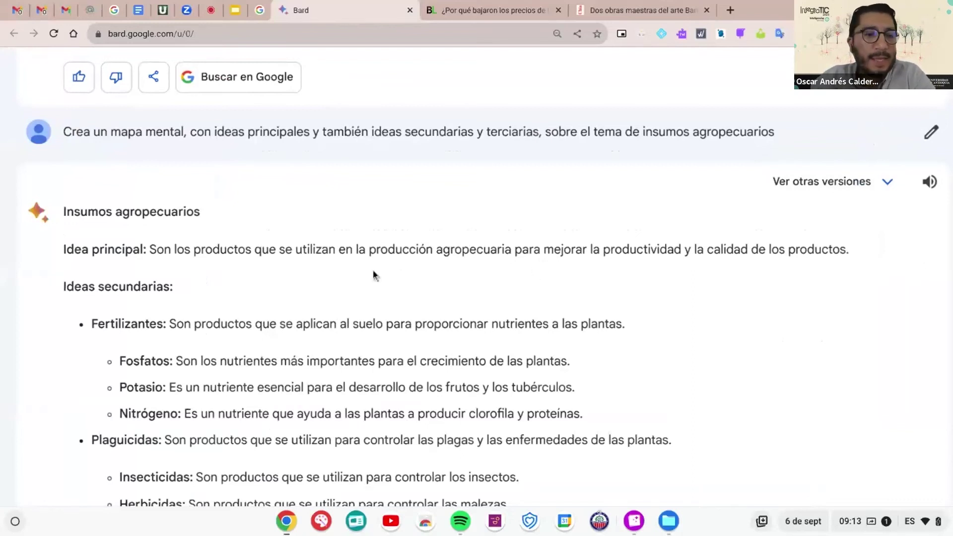
scroll(373, 273, down, 2)
scroll(373, 274, down, 1)
scroll(373, 274, down, 1)
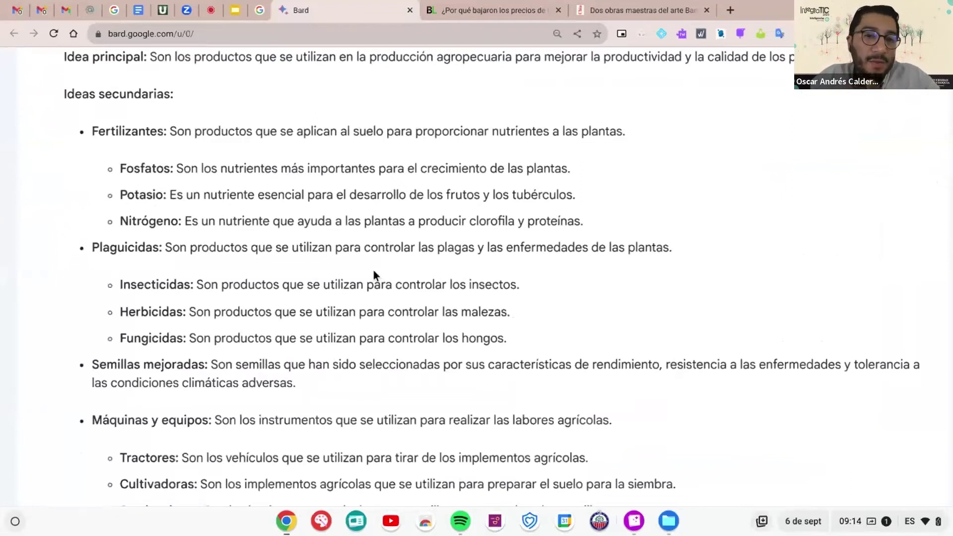
key(ctrl+minus)
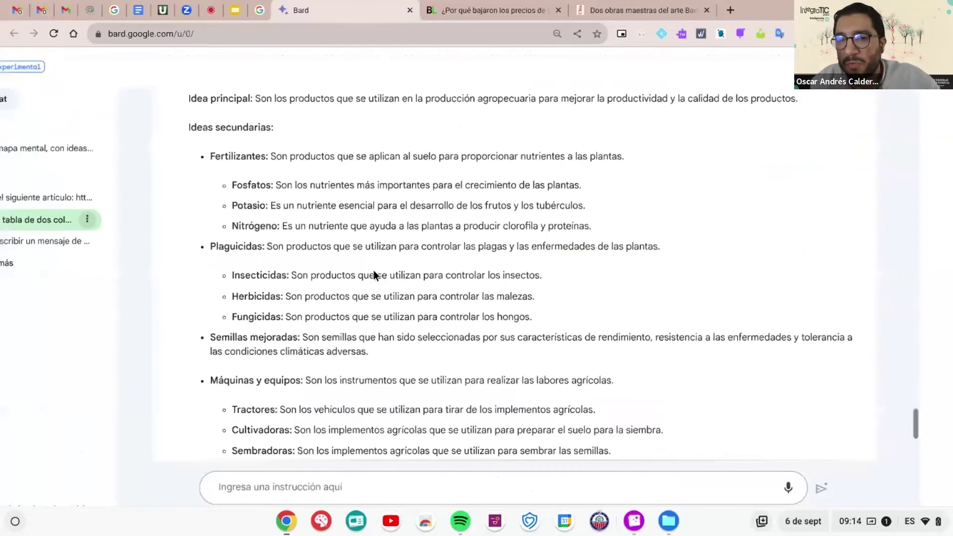
key(ctrl+minus)
scroll(373, 270, down, 3)
scroll(373, 270, down, 3)
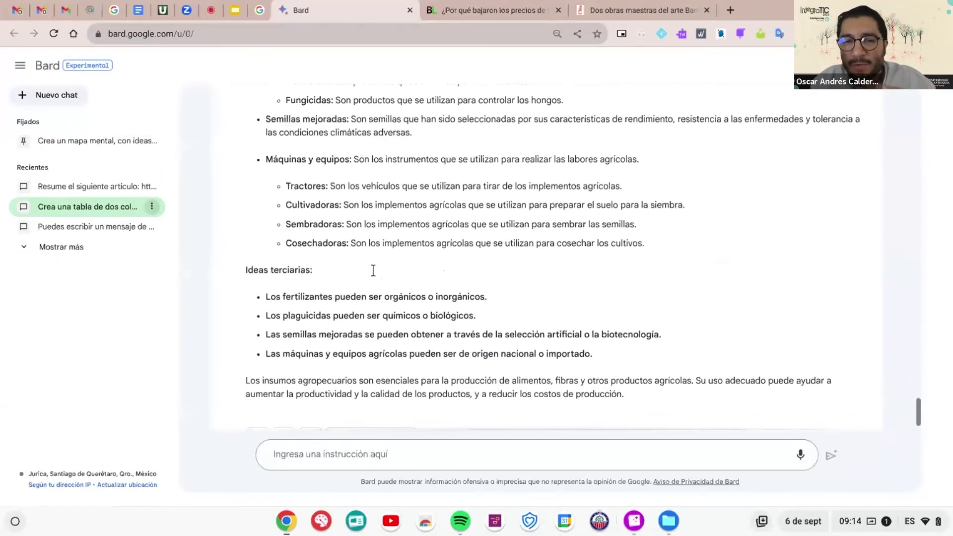
scroll(373, 270, down, 1)
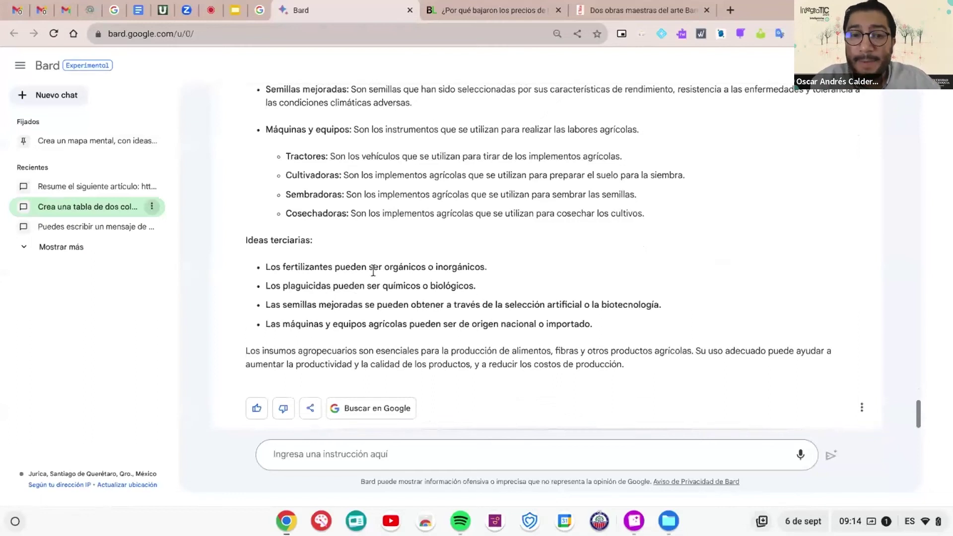
- Review the mind map again together with the preceding response about the Universidad de Antioquia
scroll(373, 270, up, 7)
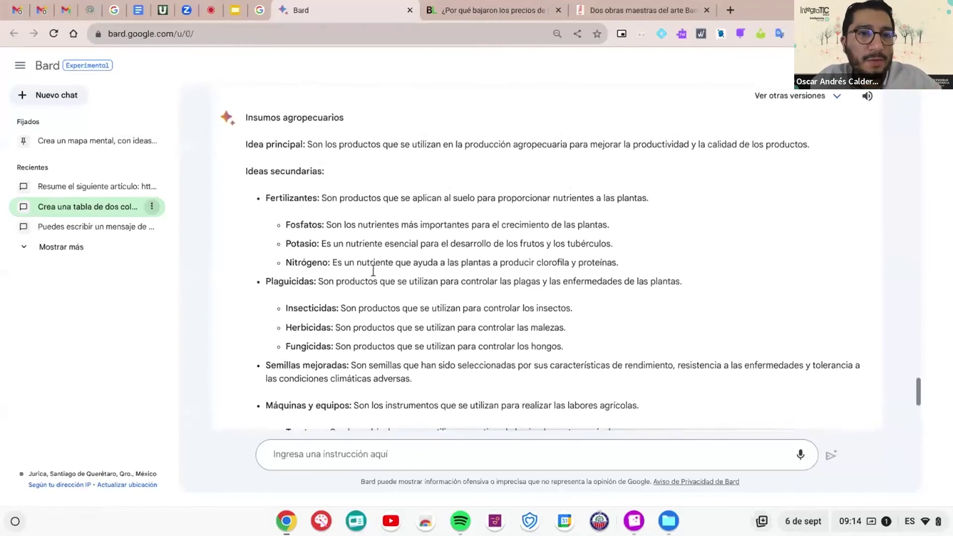
scroll(373, 270, down, 1)
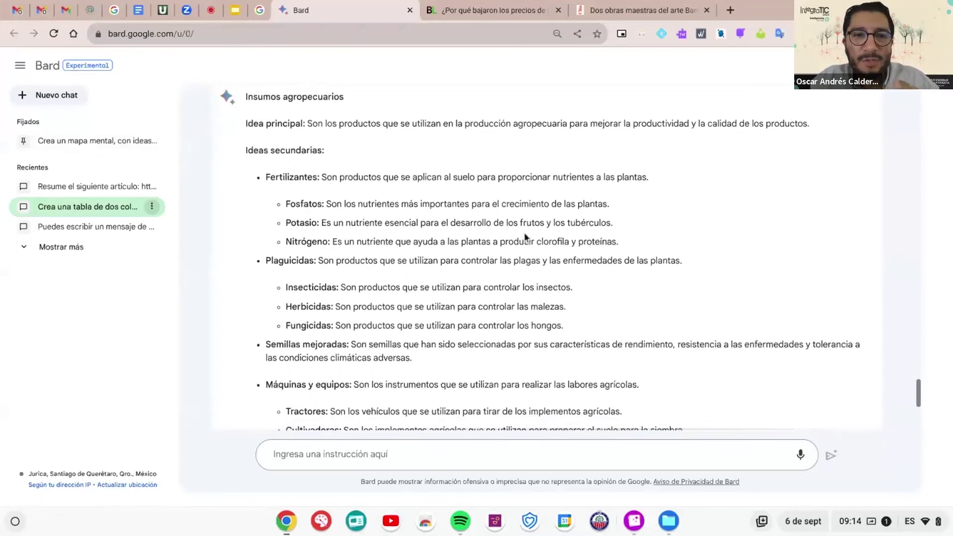
scroll(525, 237, up, 2)
scroll(525, 237, up, 6)
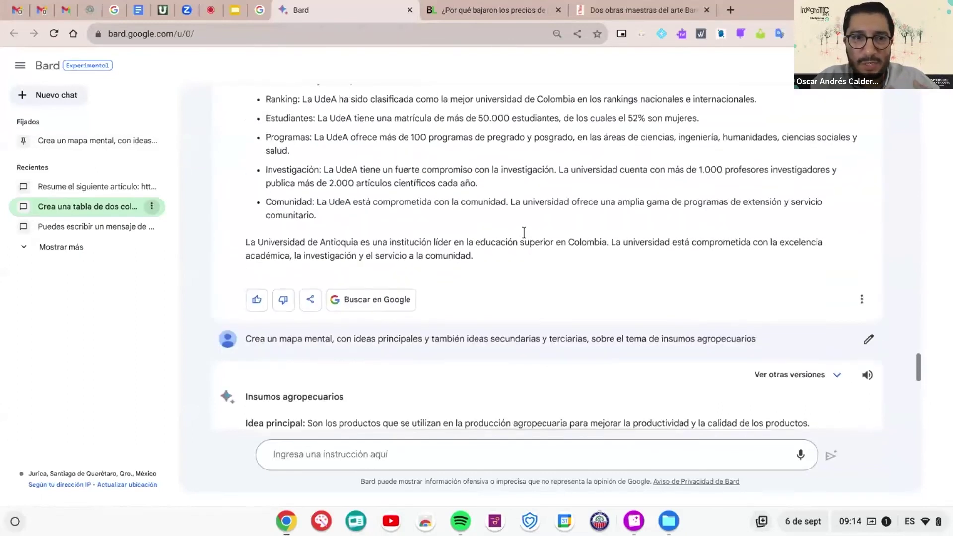
scroll(524, 233, up, 4)
scroll(525, 237, down, 2)
scroll(523, 233, down, 11)
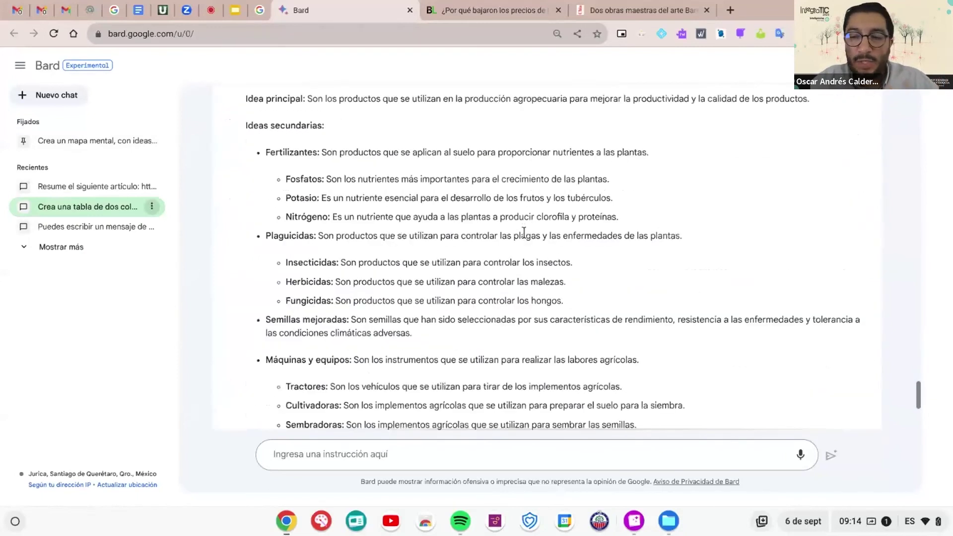
scroll(523, 232, down, 4)
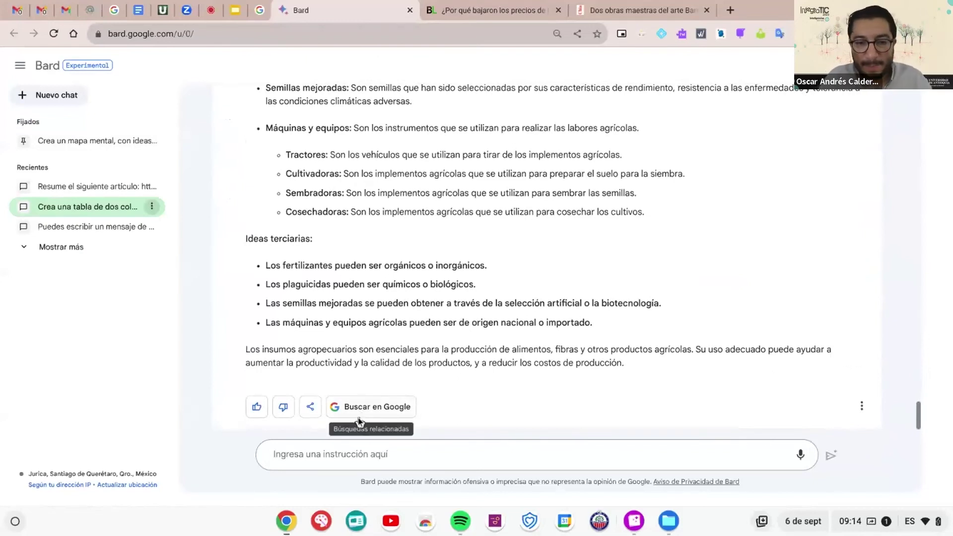
click(343, 453)
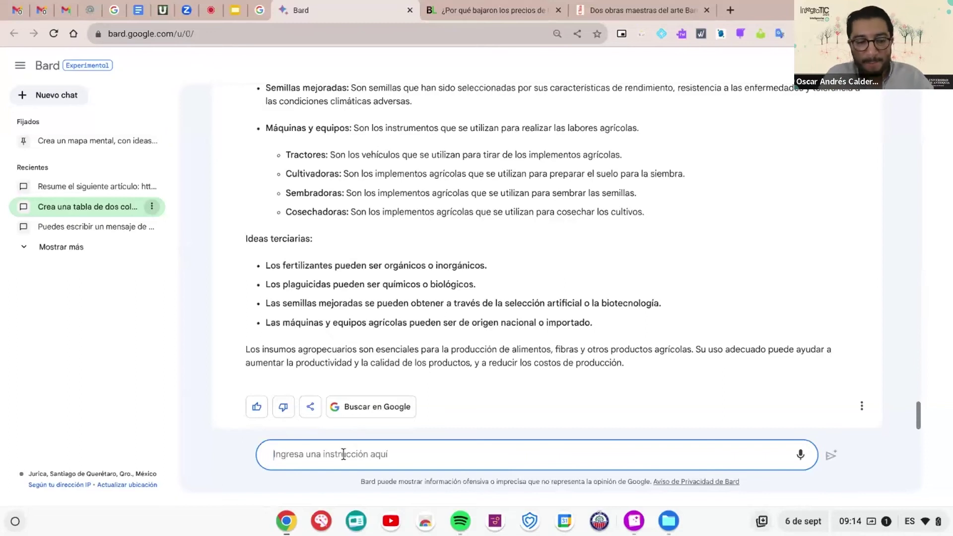
text(terraj)
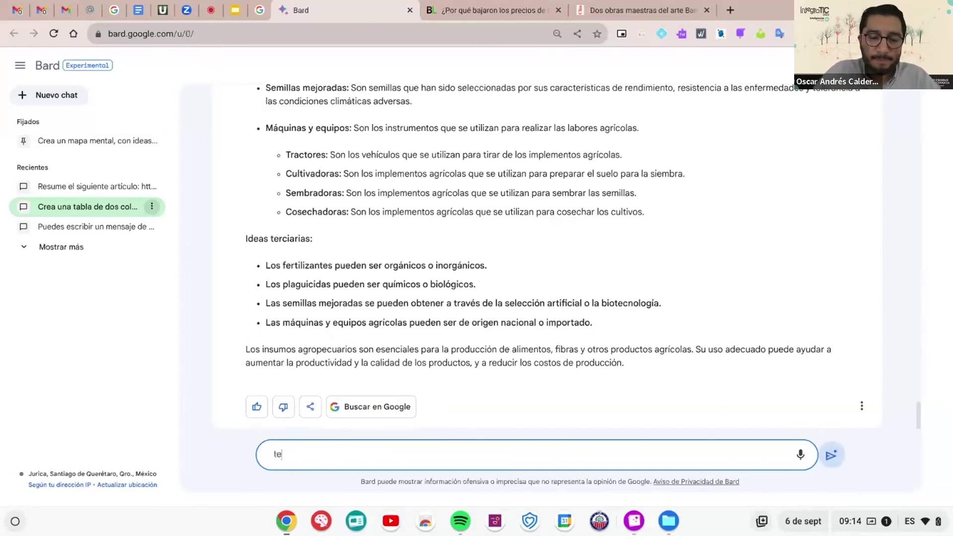
key(BackSpace)
key(BackSpace)
key(BackSpace)
key(BackSpace)
key(BackSpace)
key(BackSpace)
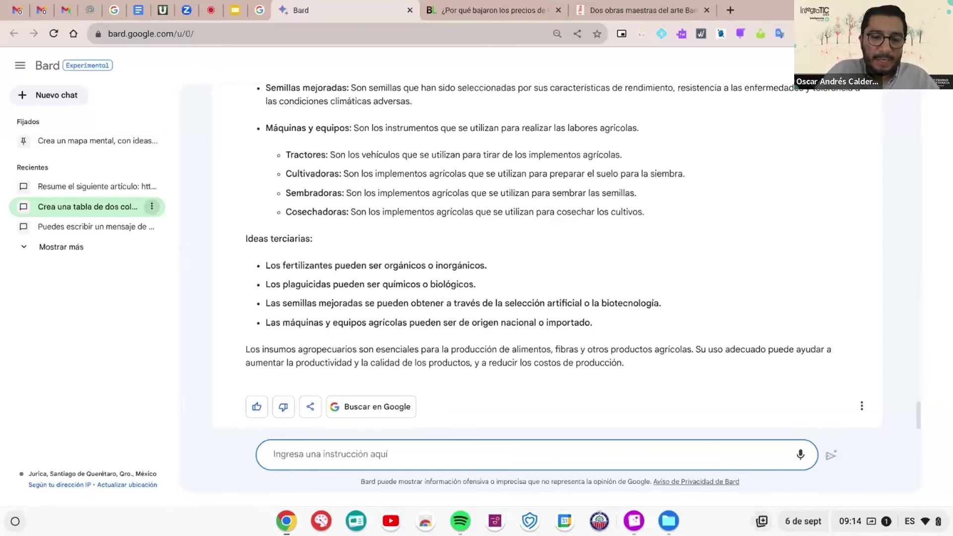
- Start a prompt with "Tema: glaucoma. Crea un mapa mental del tema anterior."
text(Tema:)
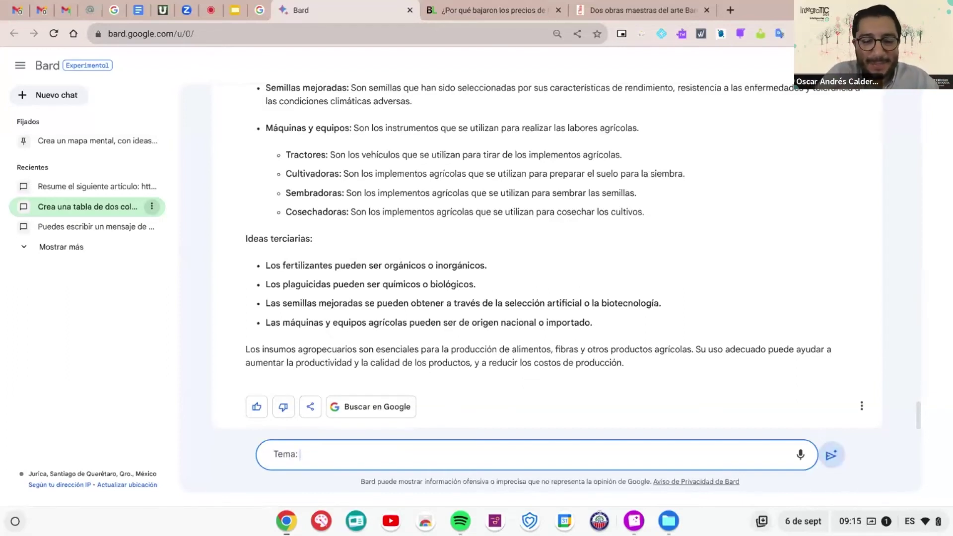
text(glau)
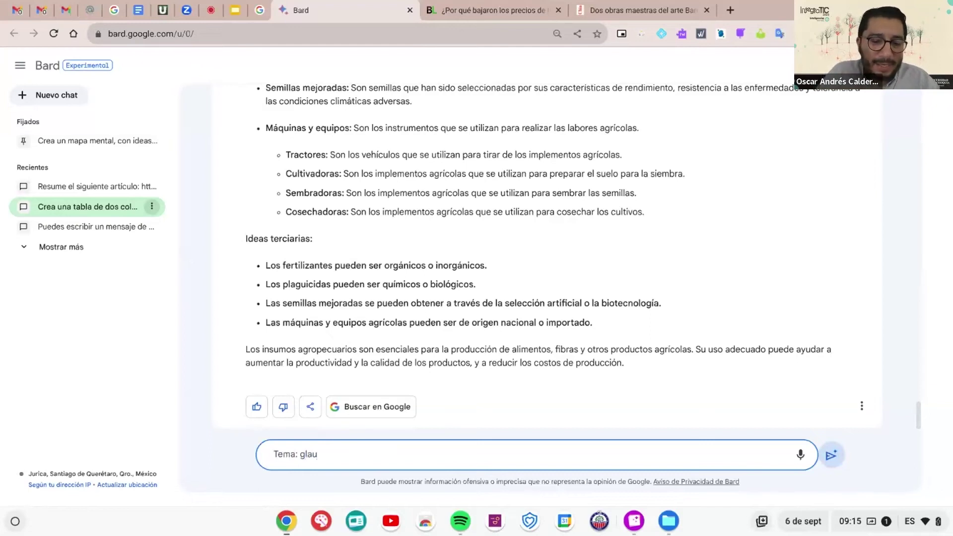
text(coma)
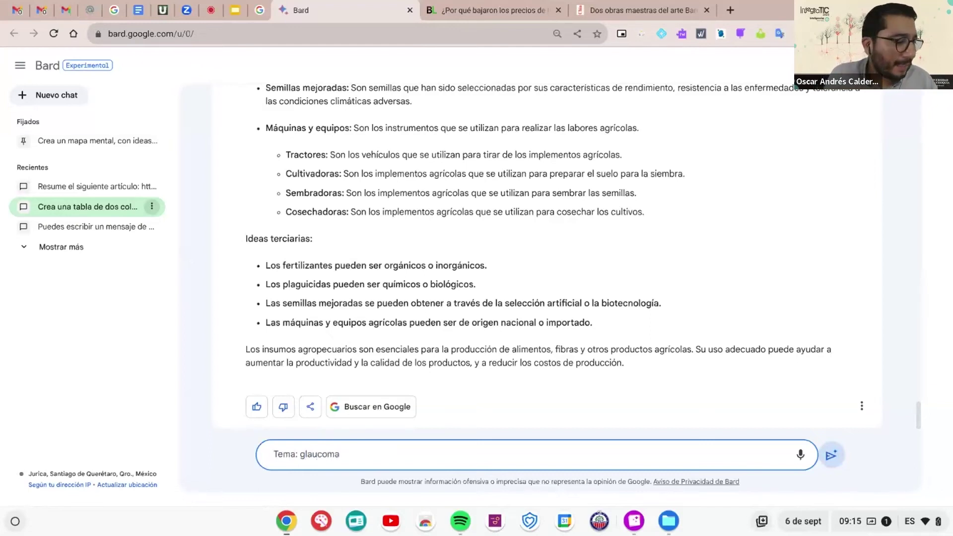
text(.)
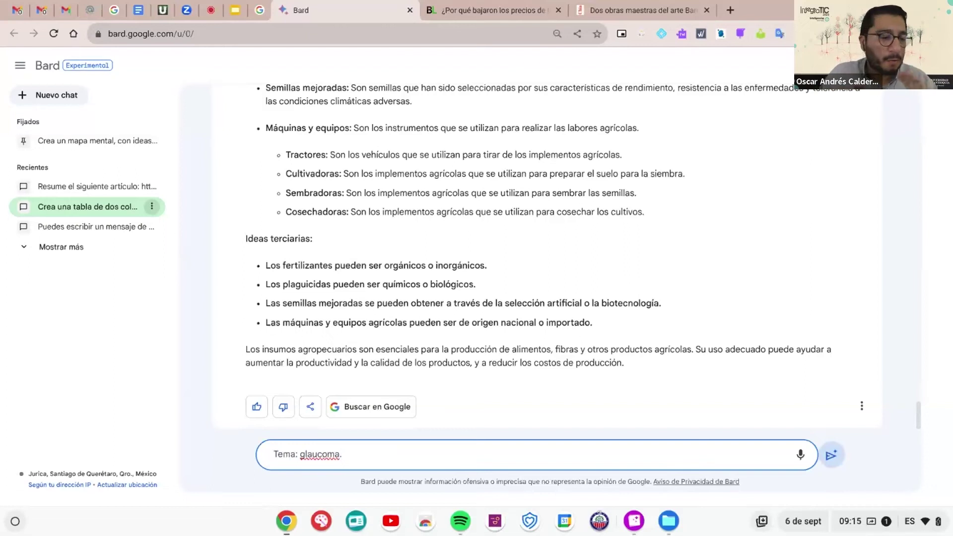
text( Crea u)
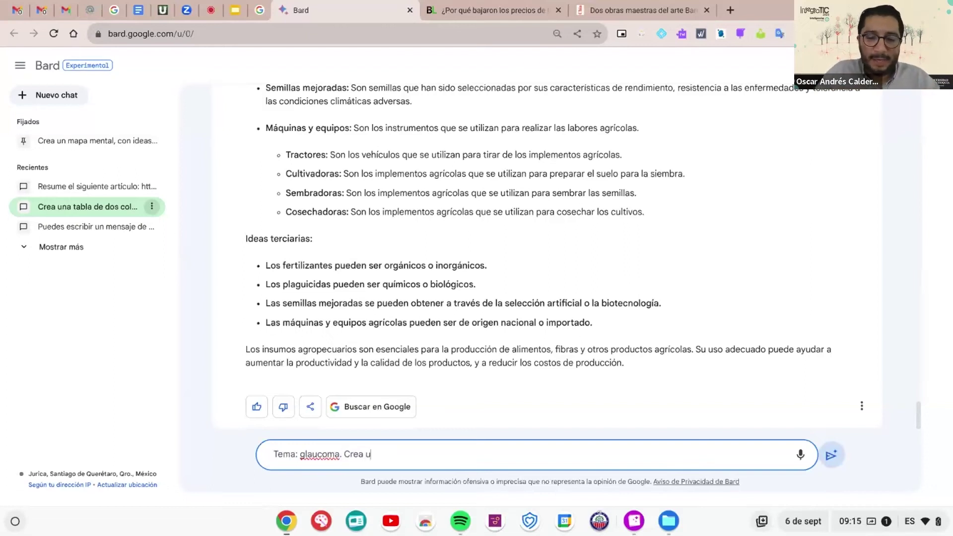
text(n mapa ment)
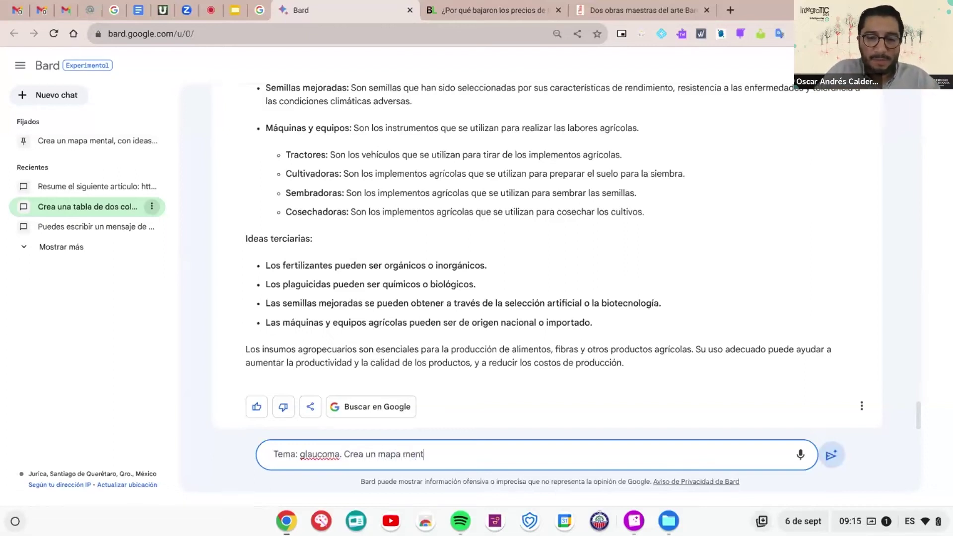
text(al del t)
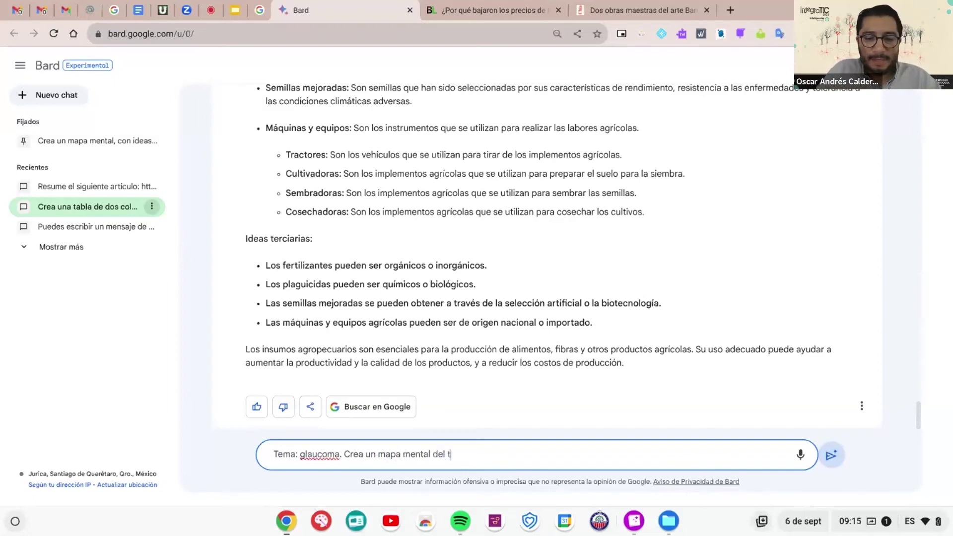
text(ema anterio)
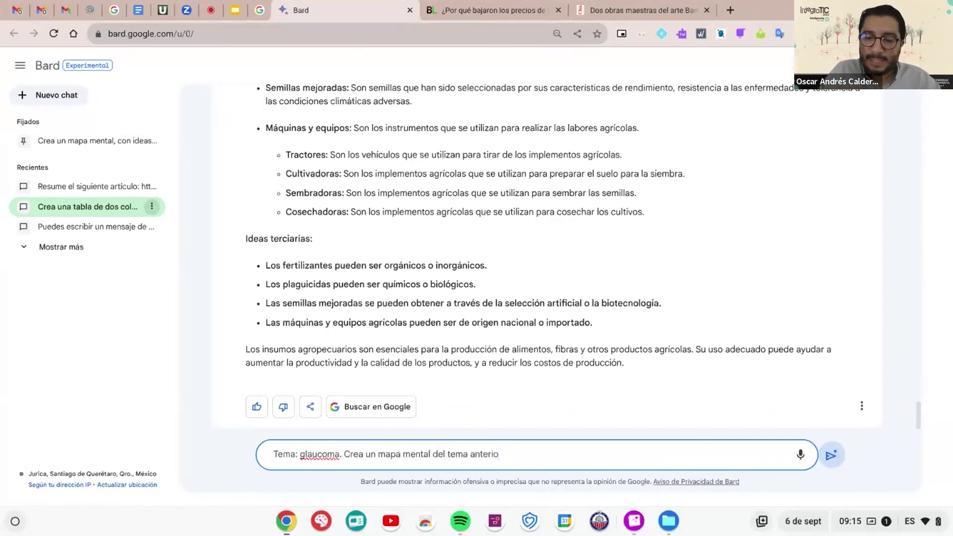
text(r. )
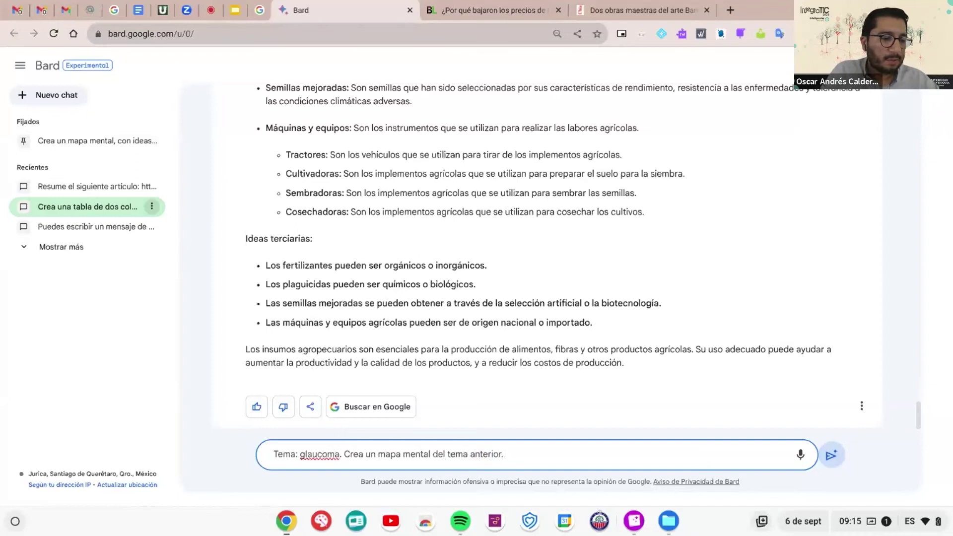
- Add "Asegúrate de utilizar una idea central con ideas secundarias." to the prompt and submit it
text(Asegúrta)
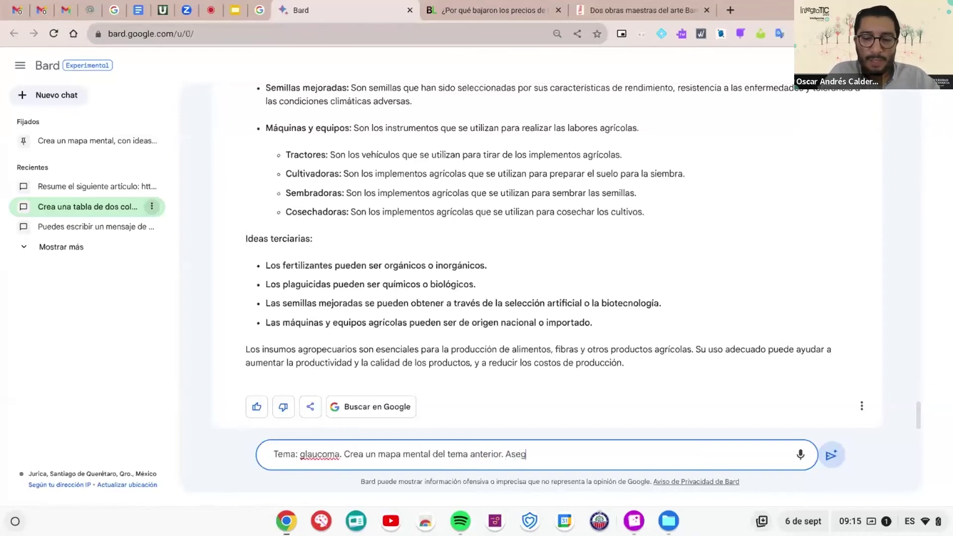
key(BackSpace)
key(BackSpace)
text(ate )
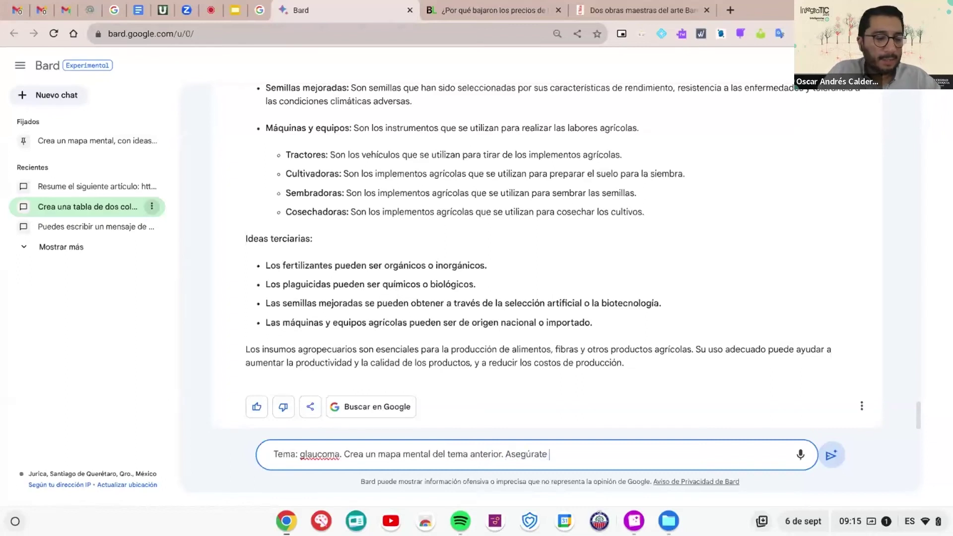
text(de util)
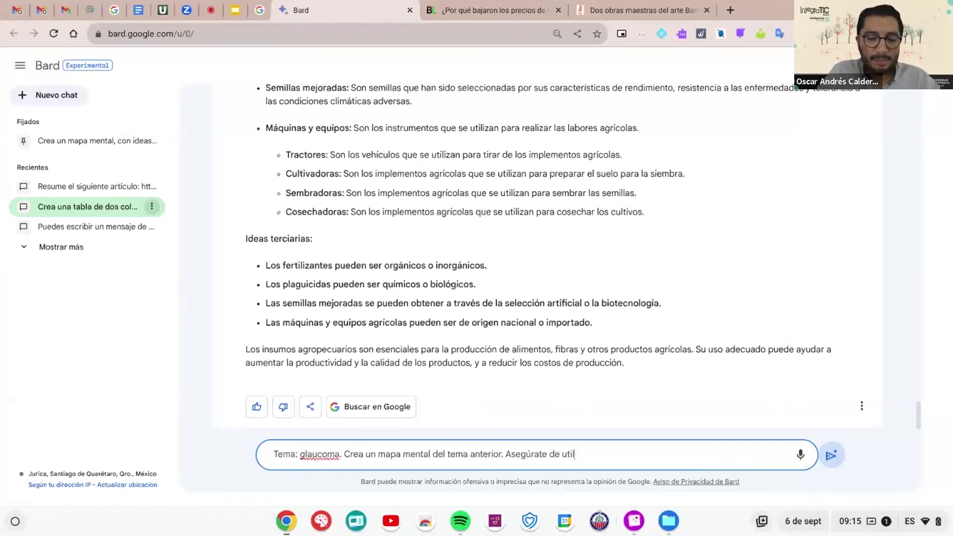
text(izar una )
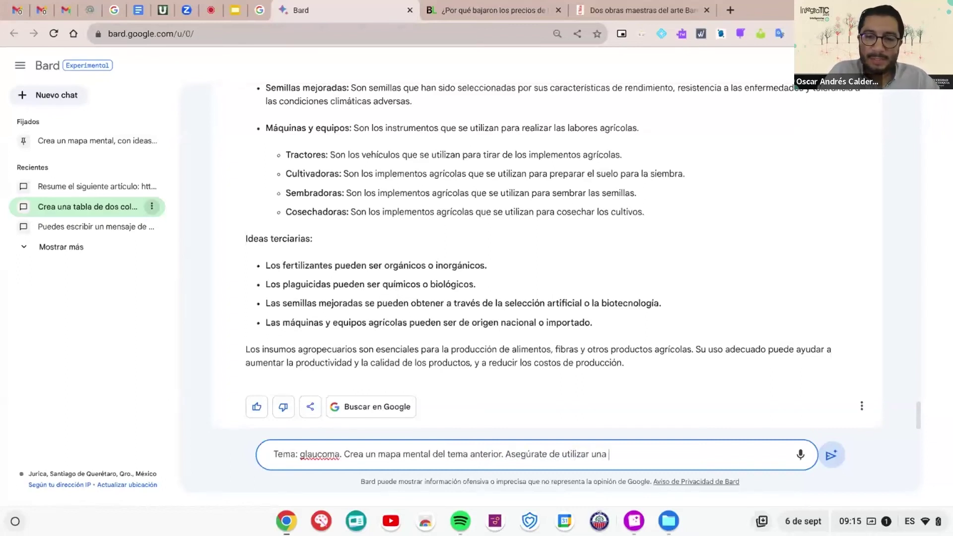
text(idea central con ideas secundarias.)
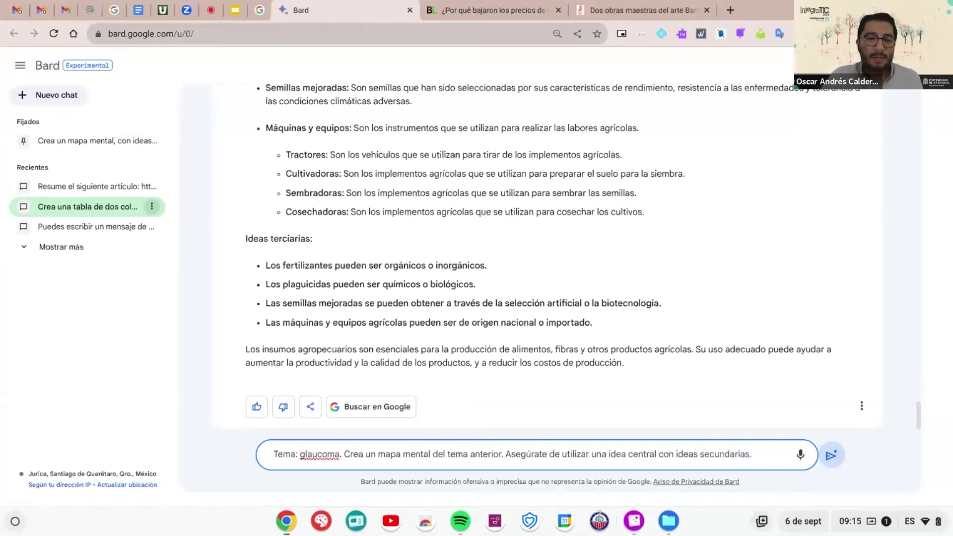
scroll(289, 401, up, 5)
scroll(290, 401, down, 5)
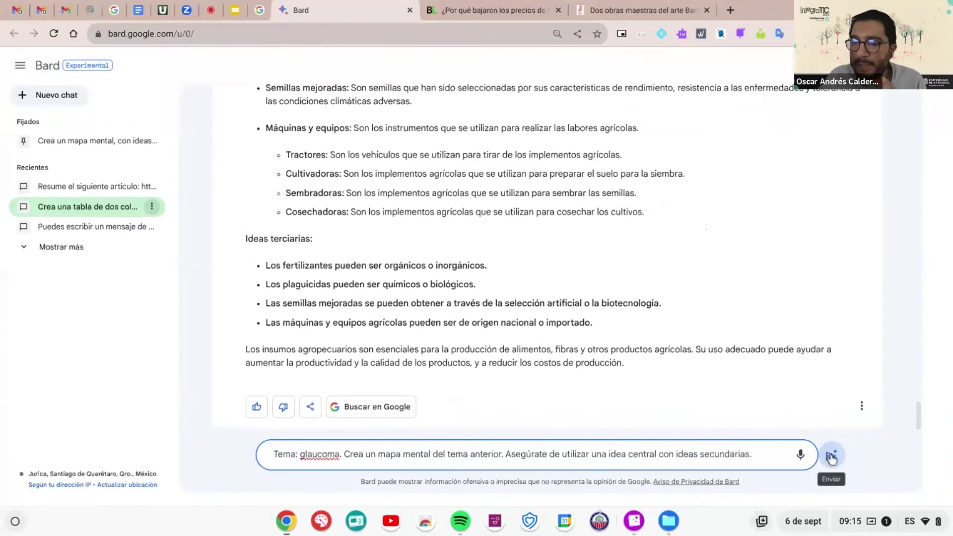
click(831, 457)
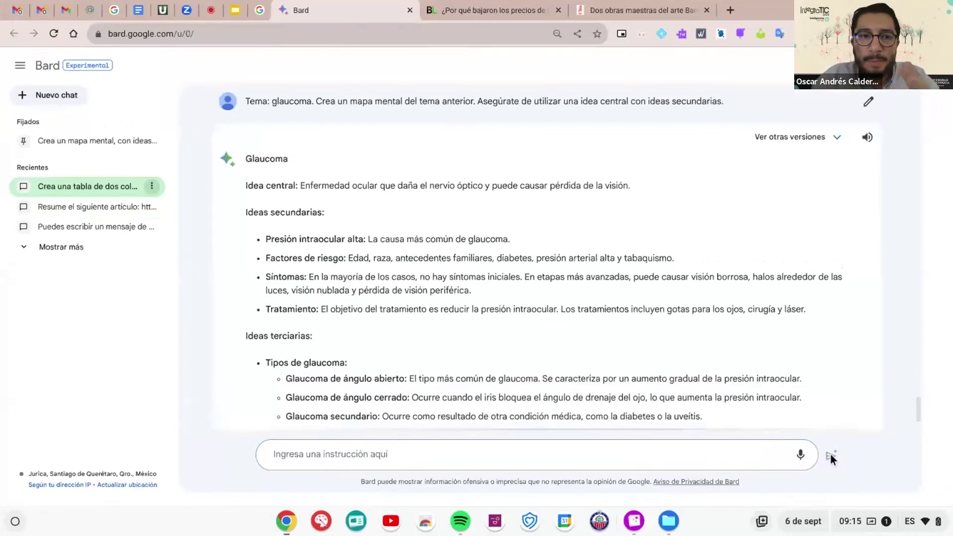
- Examine the glaucoma mind map enlarged, from its central idea through the secondary ideas to the tertiary ideas and closing paragraph
key(ctrl+plus)
key(ctrl+plus)
key(ctrl+plus)
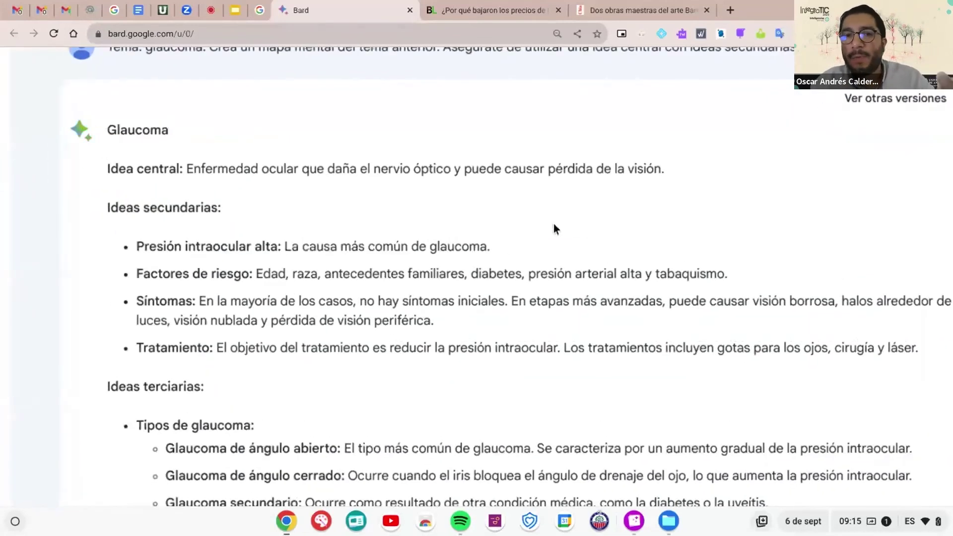
key(ctrl+minus)
key(ctrl+minus)
key(ctrl+minus)
scroll(553, 224, down, 2)
key(ctrl+plus)
key(ctrl+plus)
key(ctrl+plus)
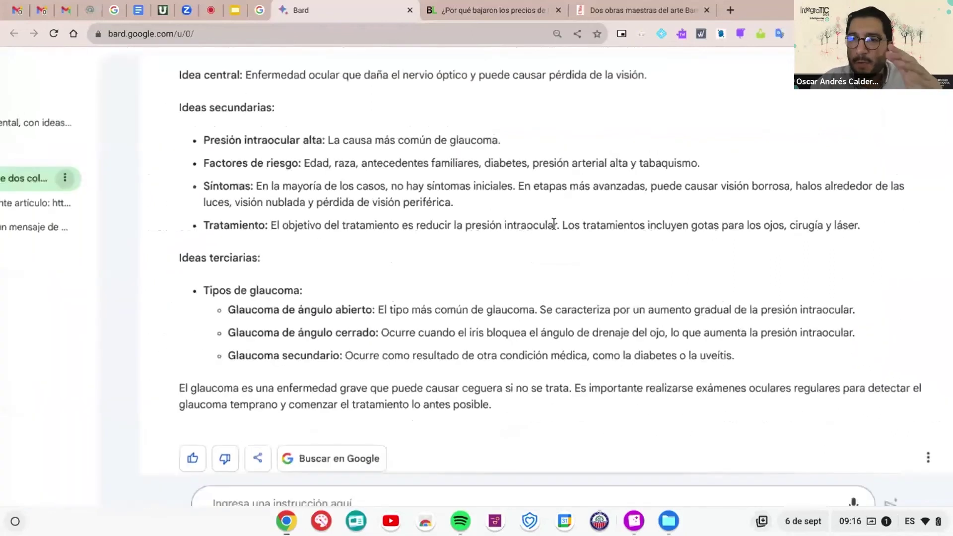
scroll(554, 224, up, 2)
scroll(554, 226, down, 1)
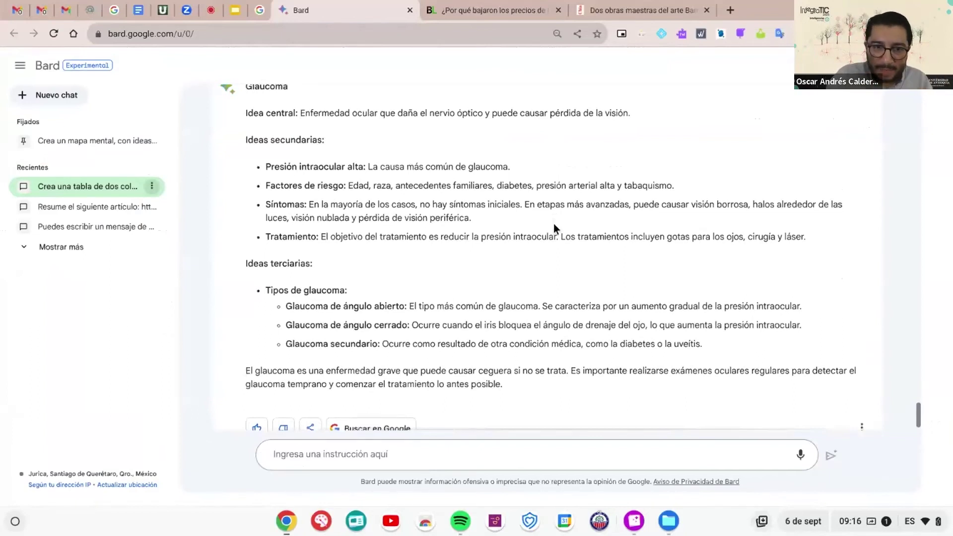
scroll(554, 225, down, 1)
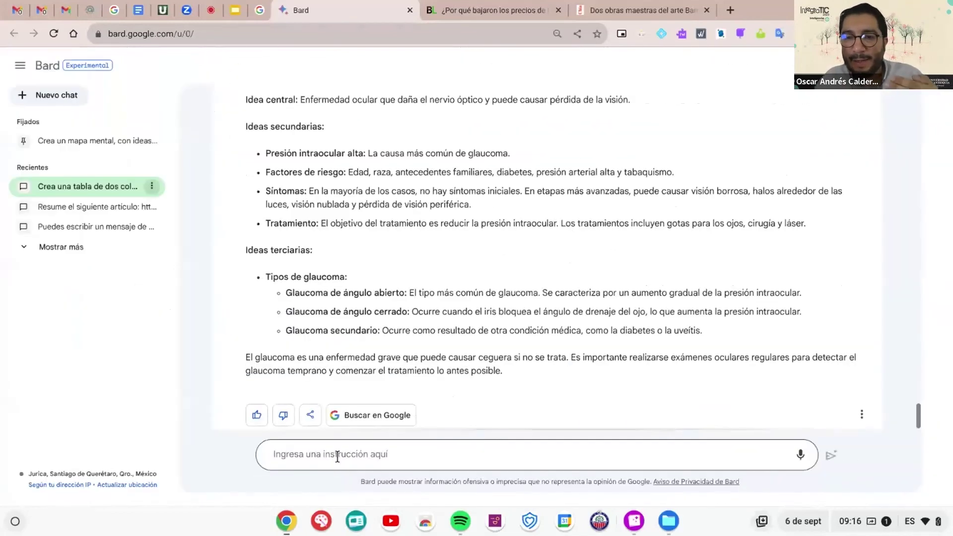
- Submit the follow-up prompt "Profundiza el tema de ángulo abierto"
click(337, 457)
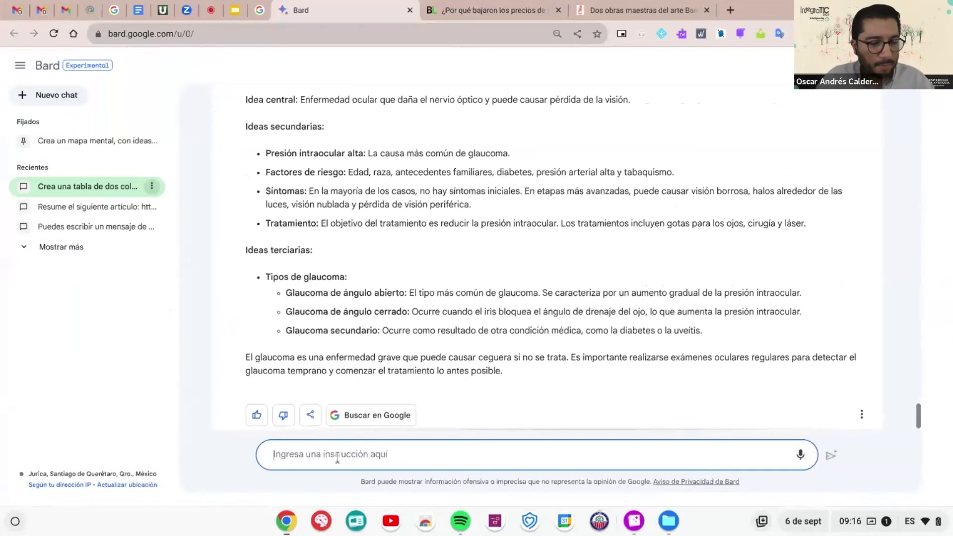
text(P)
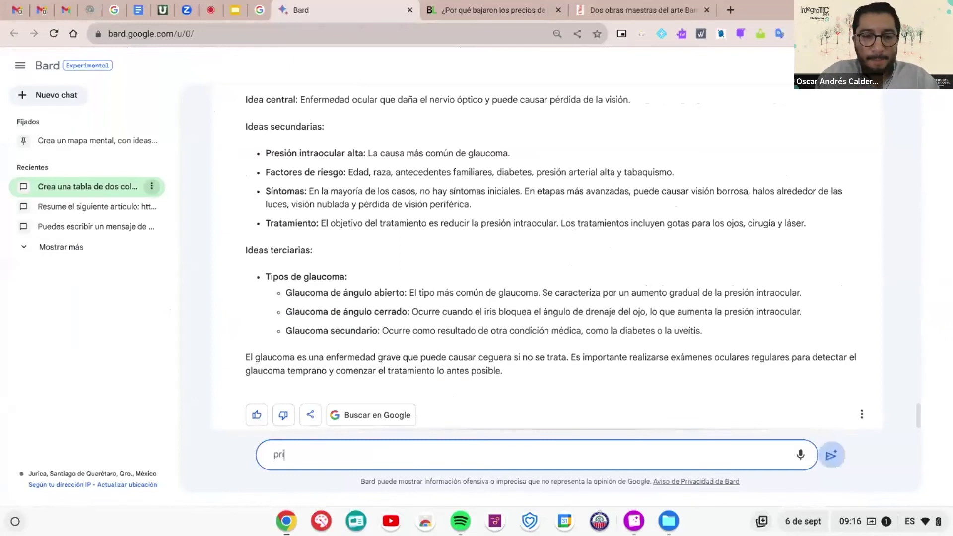
key(BackSpace)
text(Pro)
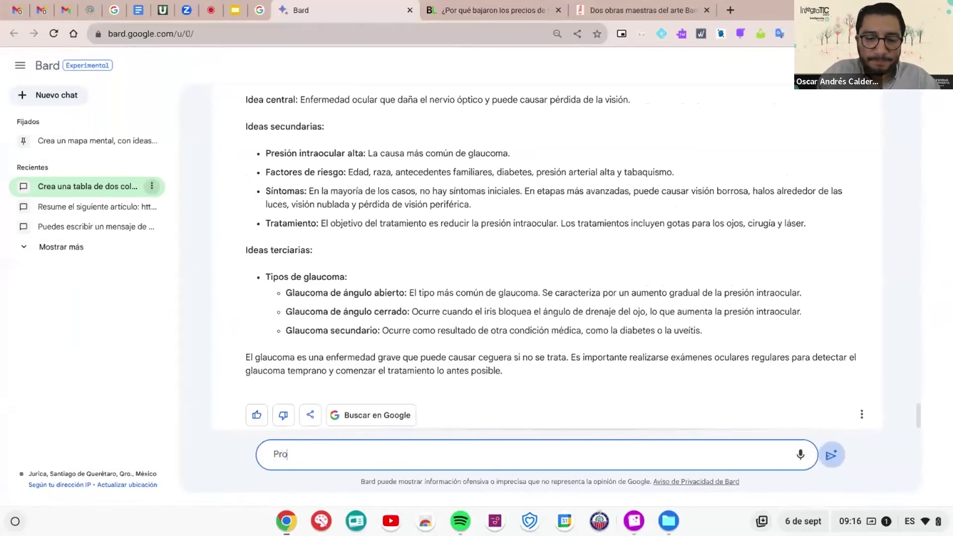
text(fu)
text(za el tema)
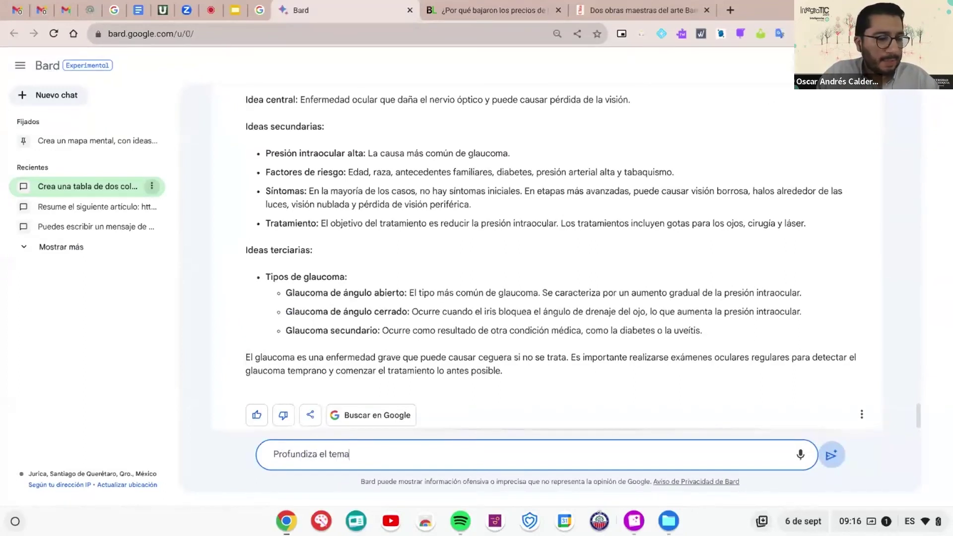
text( de ángulo abierto)
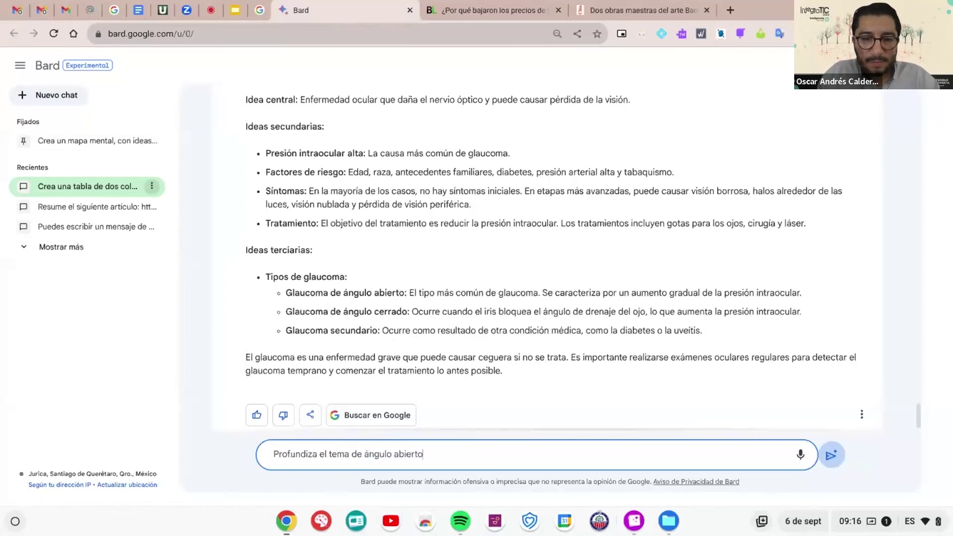
key(Return)
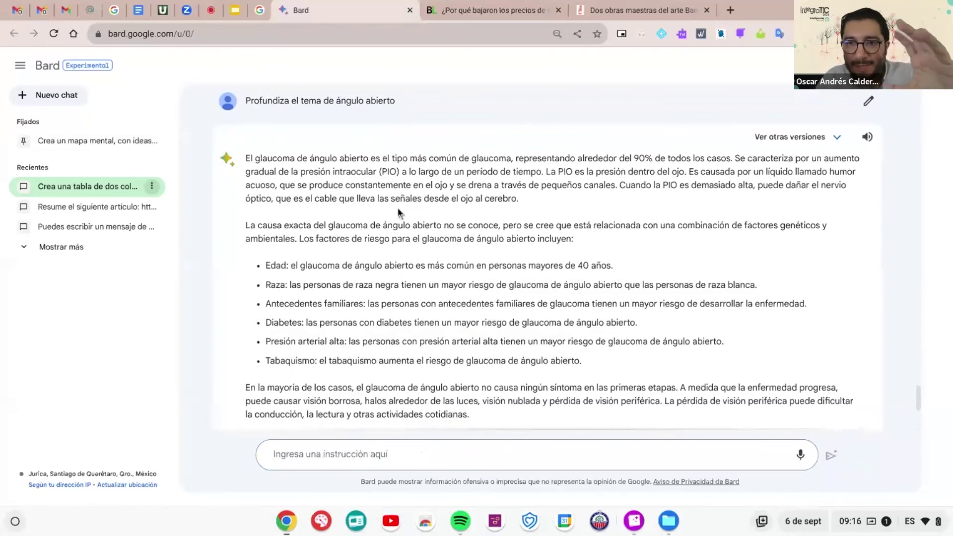
- Read the response on open-angle glaucoma enlarged, from the prompt and risk factors to the diagnosis and treatment paragraphs
scroll(399, 212, up, 1)
scroll(399, 212, up, 2)
ctrl+scroll(397, 207, up, 5)
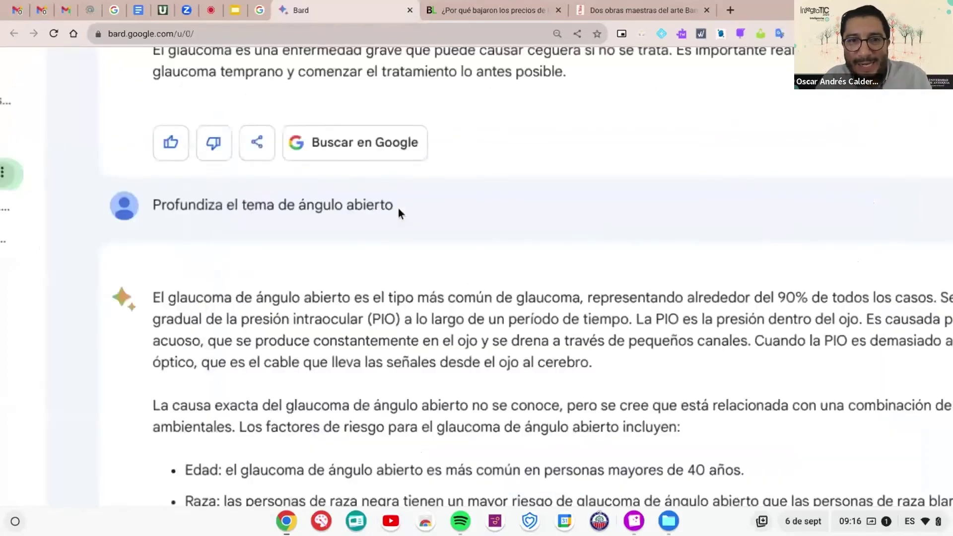
ctrl+scroll(397, 207, down, 5)
scroll(468, 262, down, 2)
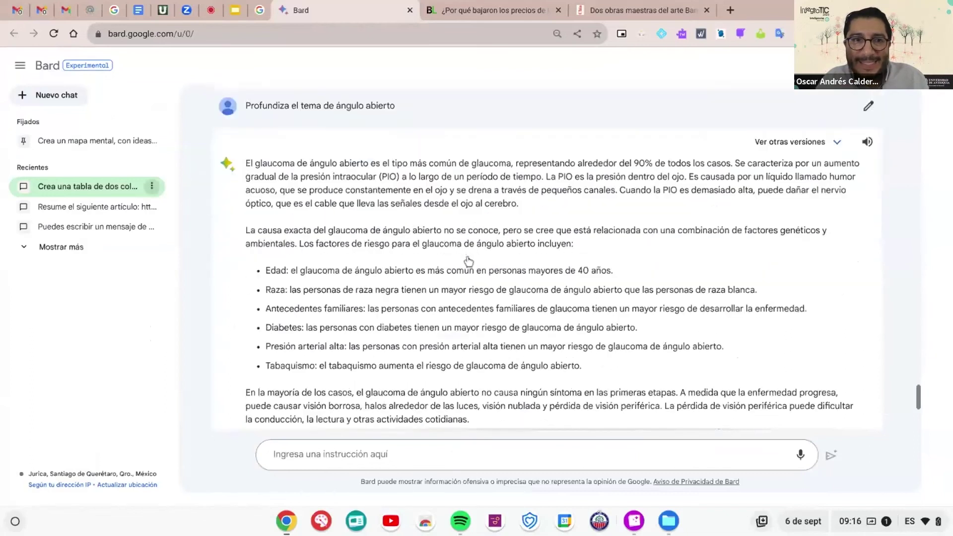
ctrl+scroll(468, 262, up, 3)
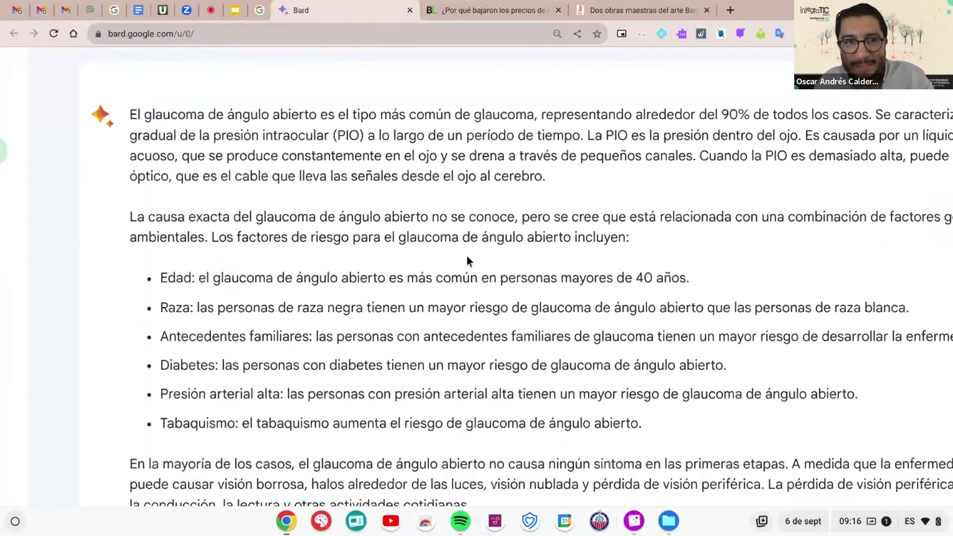
ctrl+scroll(467, 258, down, 3)
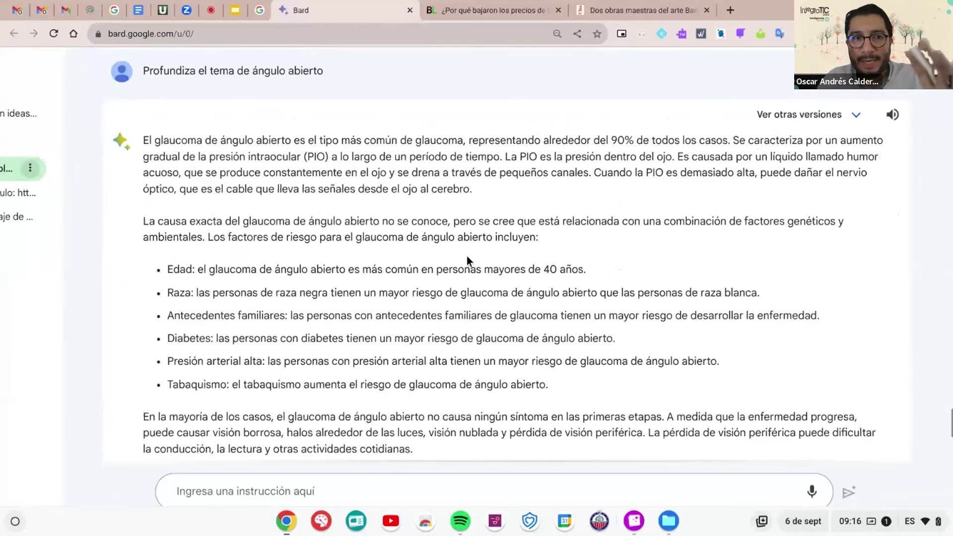
scroll(467, 258, down, 5)
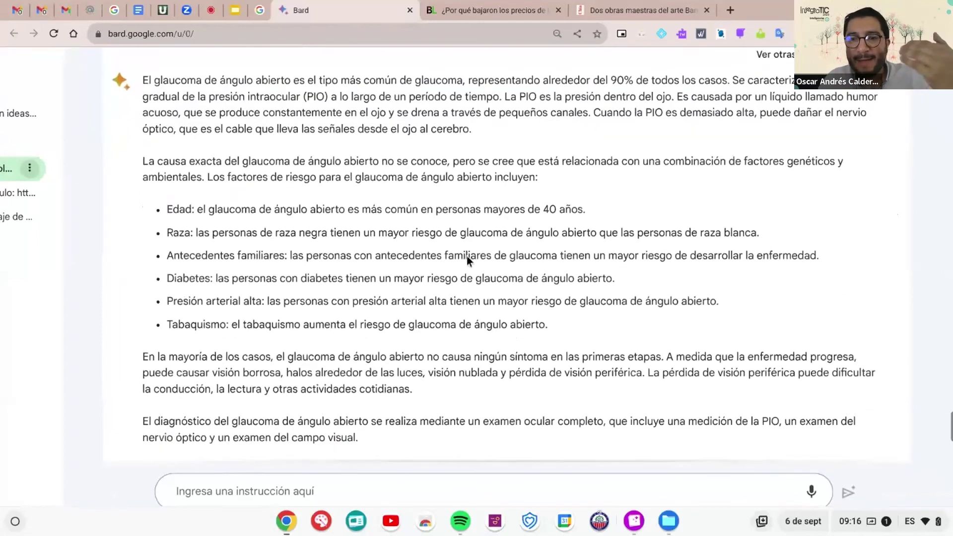
scroll(467, 256, down, 2)
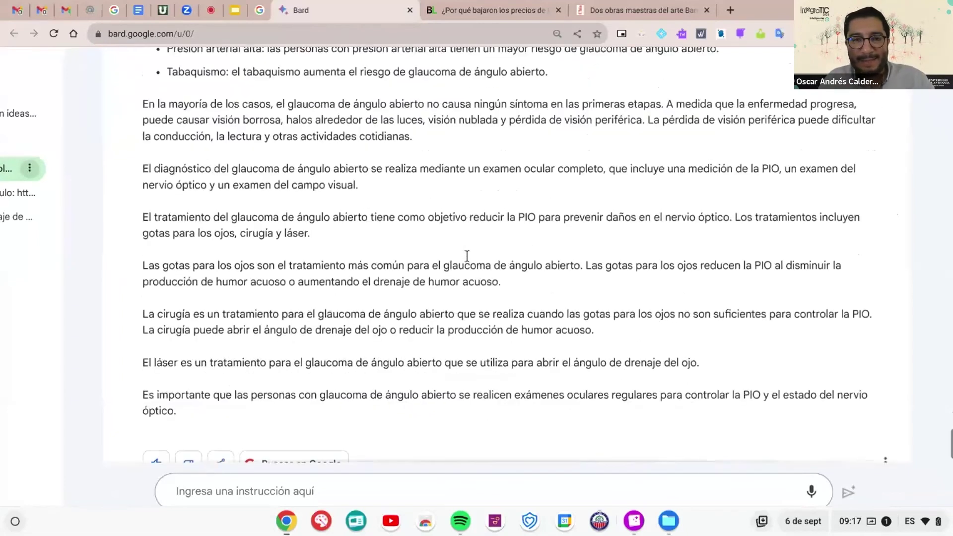
- Review the open-angle glaucoma risk factors again and return to the preceding glaucoma mind map
scroll(467, 257, up, 3)
scroll(466, 257, up, 2)
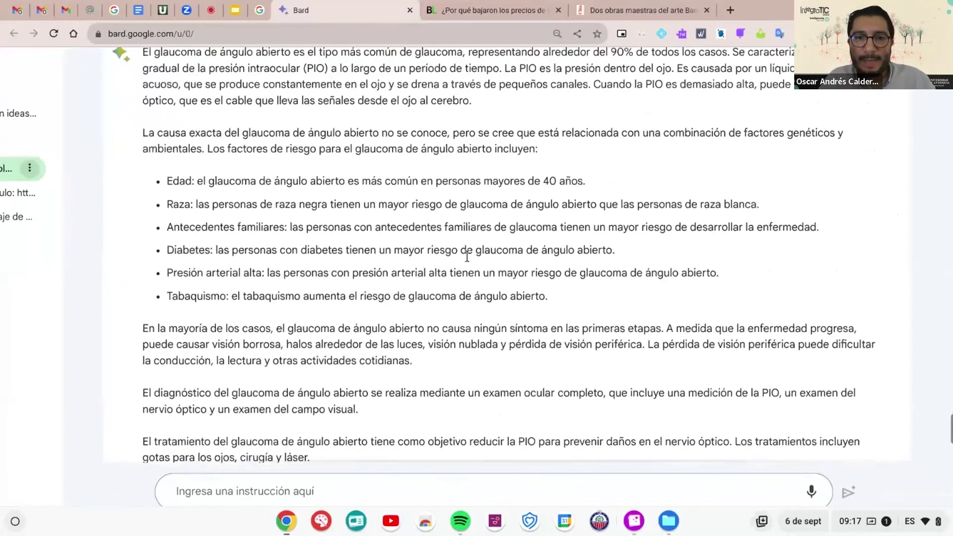
scroll(466, 256, down, 3)
scroll(466, 256, up, 6)
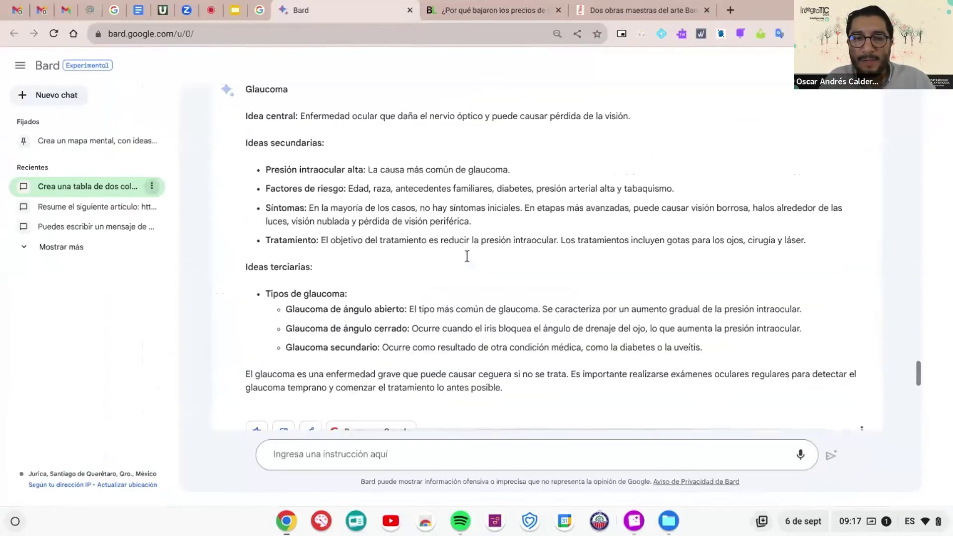
scroll(467, 258, up, 3)
scroll(466, 255, down, 3)
scroll(466, 255, down, 3)
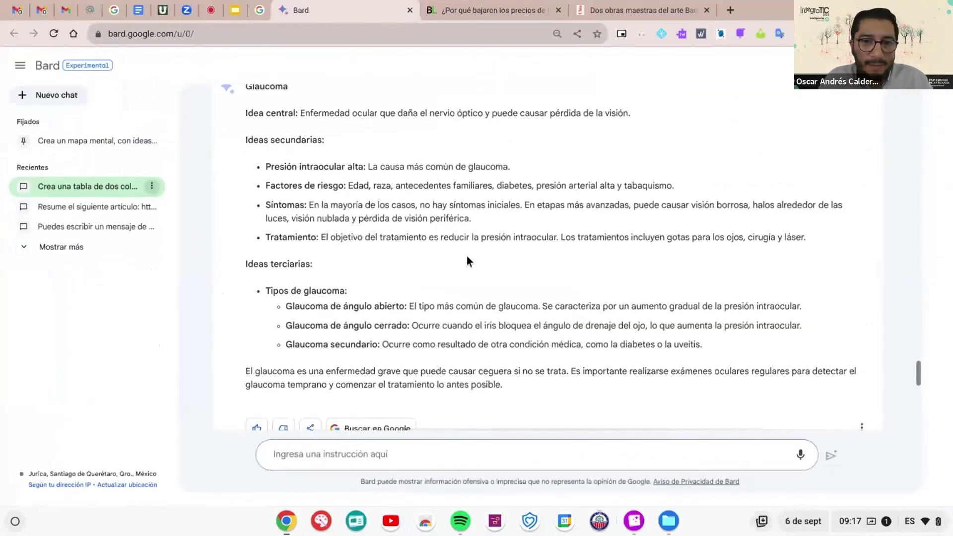
- Read through the open-angle glaucoma response again, from its prompt and risk factors to the treatment and closing paragraphs
scroll(466, 255, down, 5)
scroll(466, 255, up, 5)
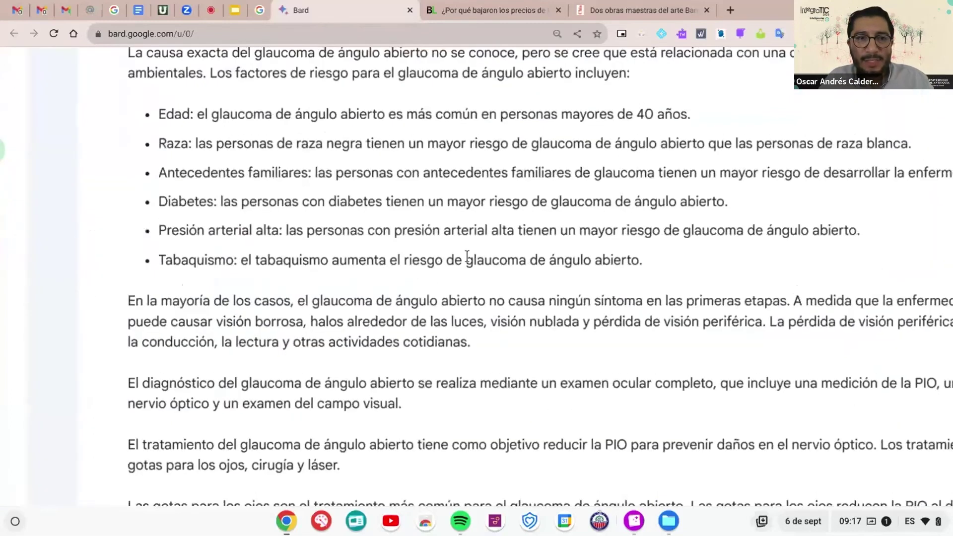
scroll(467, 256, down, 3)
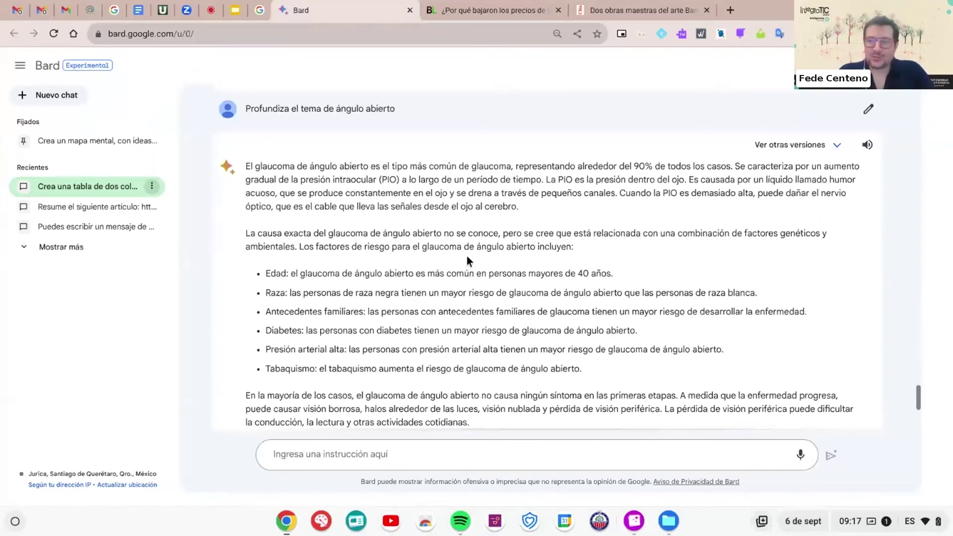
scroll(467, 255, down, 3)
scroll(467, 255, down, 3)
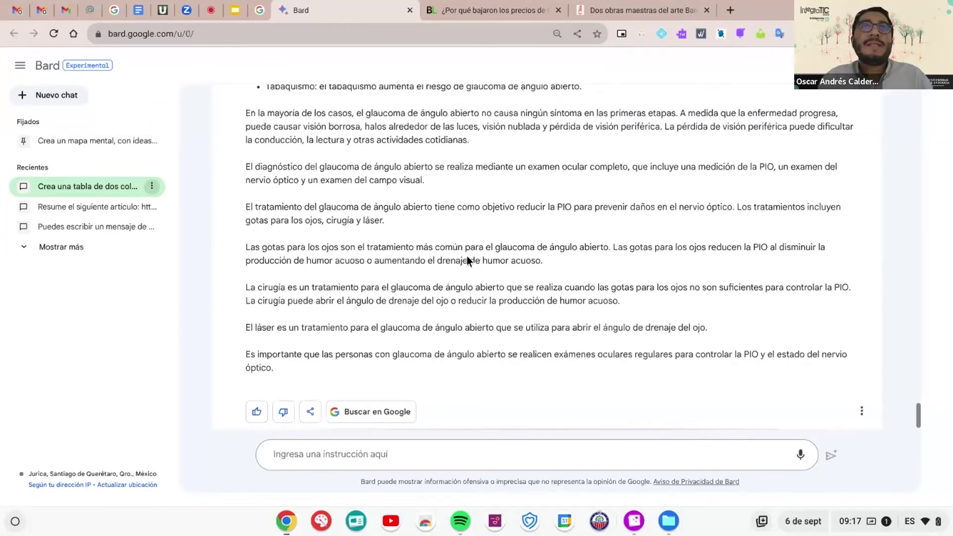
scroll(467, 257, down, 1)
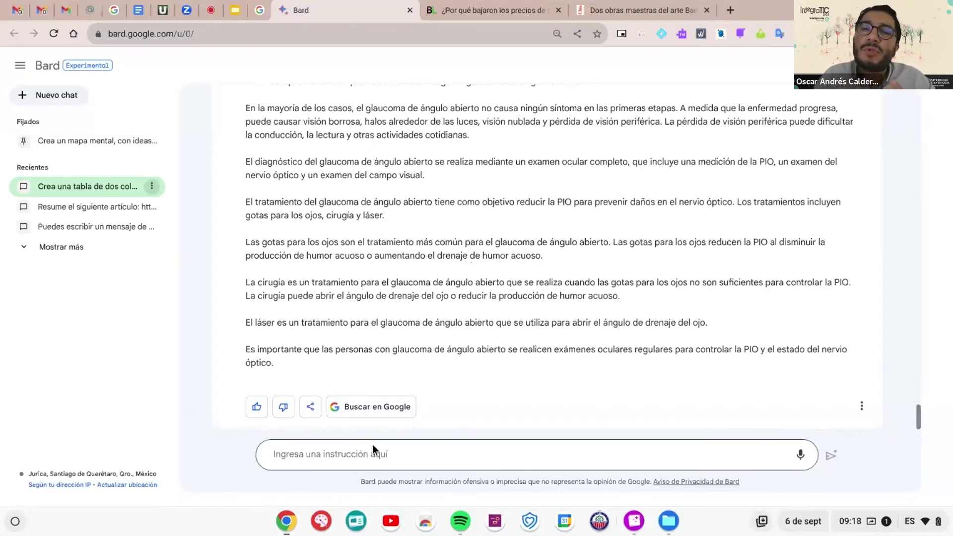
- Skim the Bloomberg Línea article on insumos agropecuarios in Colombia down to the section on the last 12 months and return to its headline
click(483, 13)
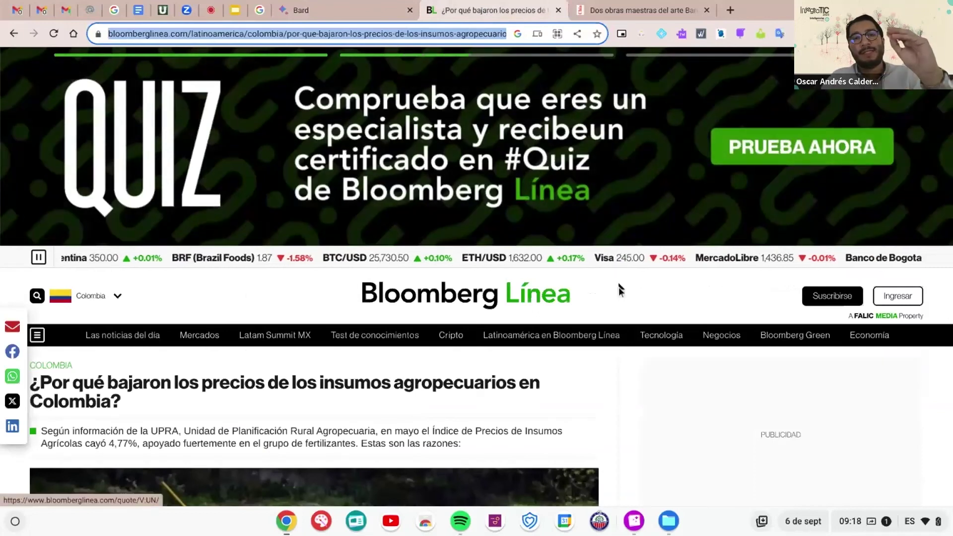
mouse_move(619, 340)
scroll(620, 347, down, 3)
scroll(620, 352, down, 5)
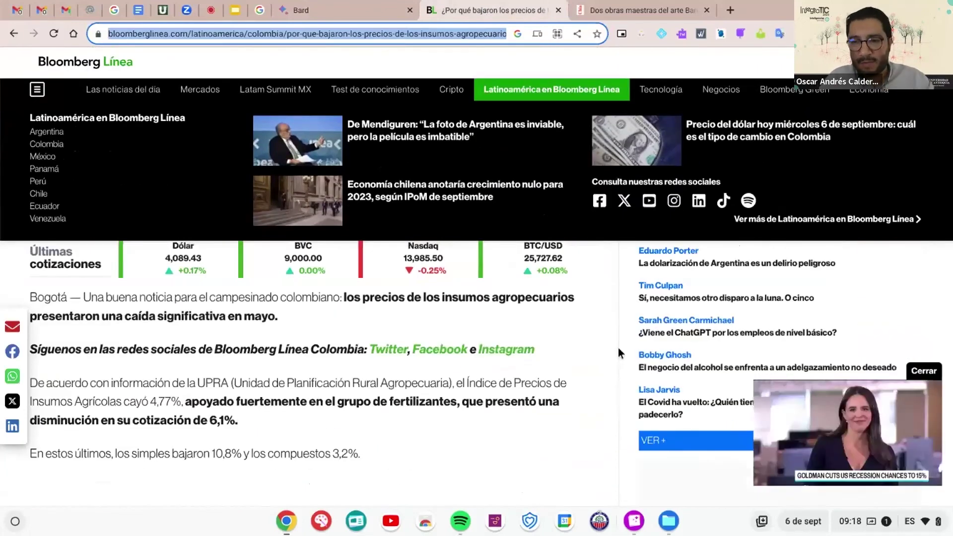
scroll(619, 351, down, 1)
scroll(618, 347, down, 8)
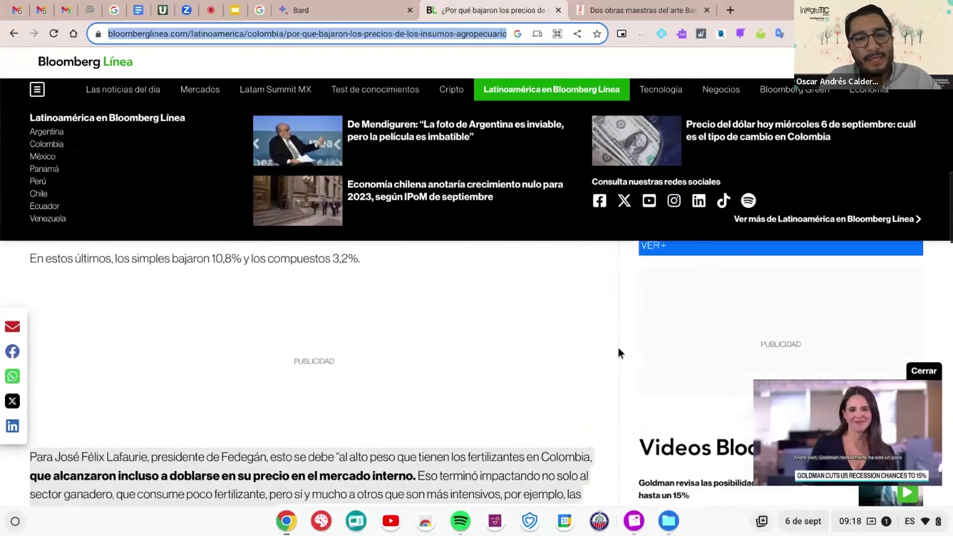
scroll(618, 348, up, 3)
scroll(618, 347, down, 5)
scroll(618, 347, down, 6)
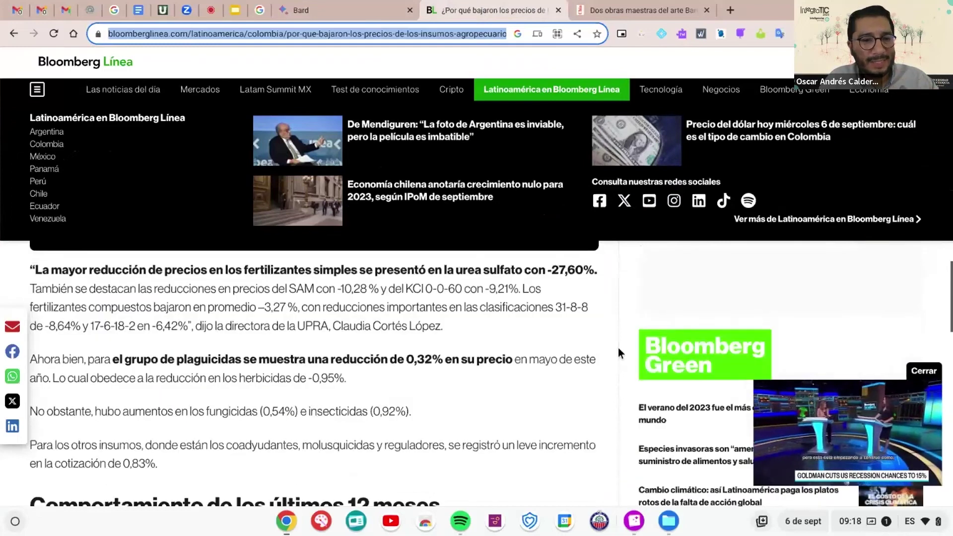
scroll(619, 352, down, 10)
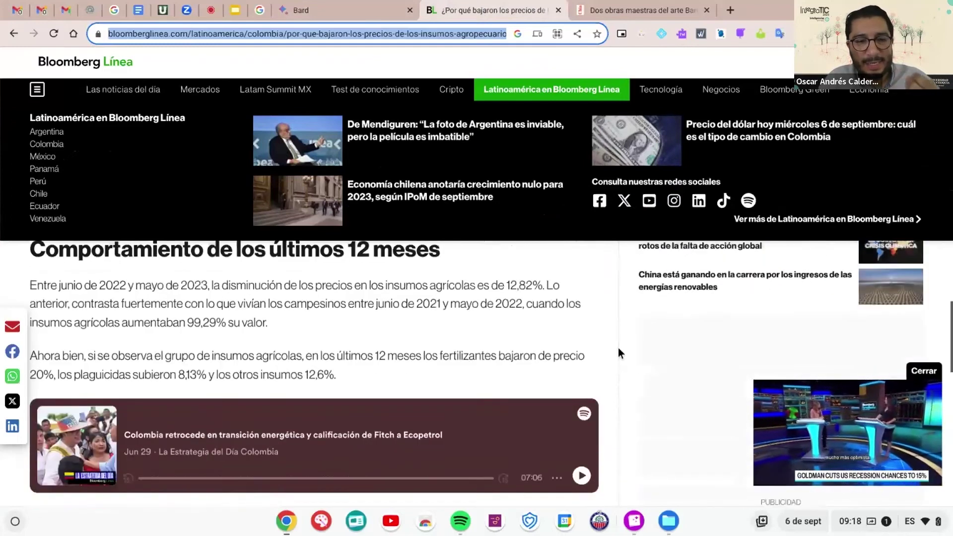
scroll(617, 353, down, 2)
scroll(618, 353, up, 20)
scroll(618, 347, up, 8)
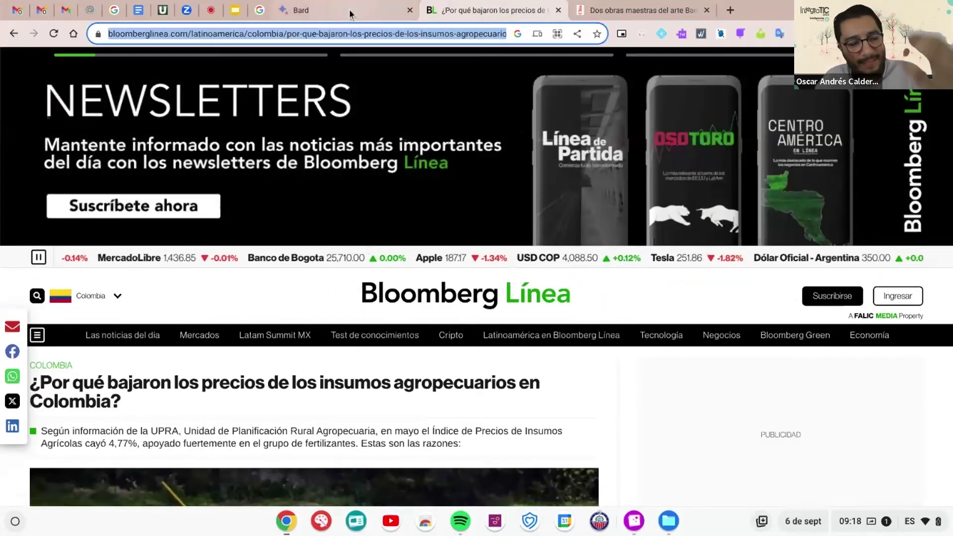
- Return to the Bard chat and begin a new prompt with "Resume el siguiente artículo:"
mouse_move(350, 14)
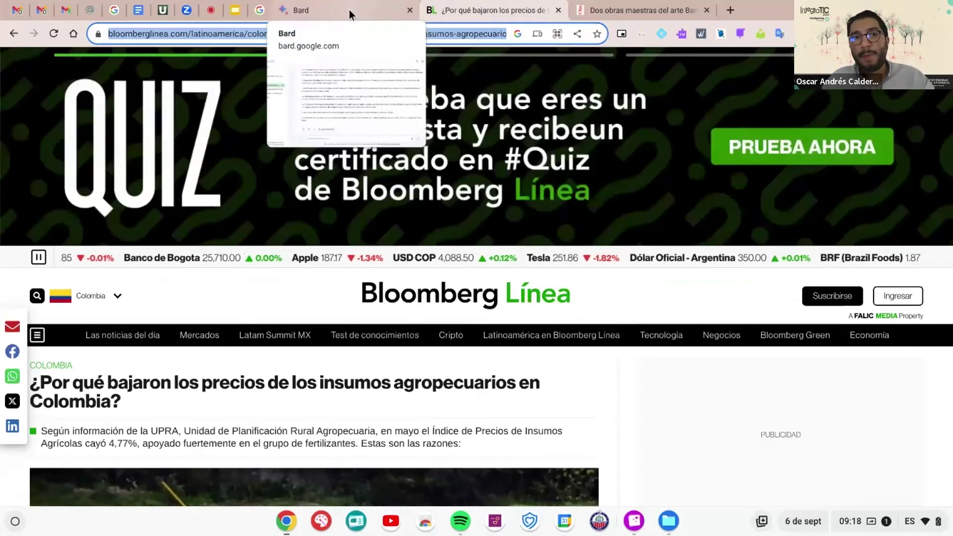
click(349, 10)
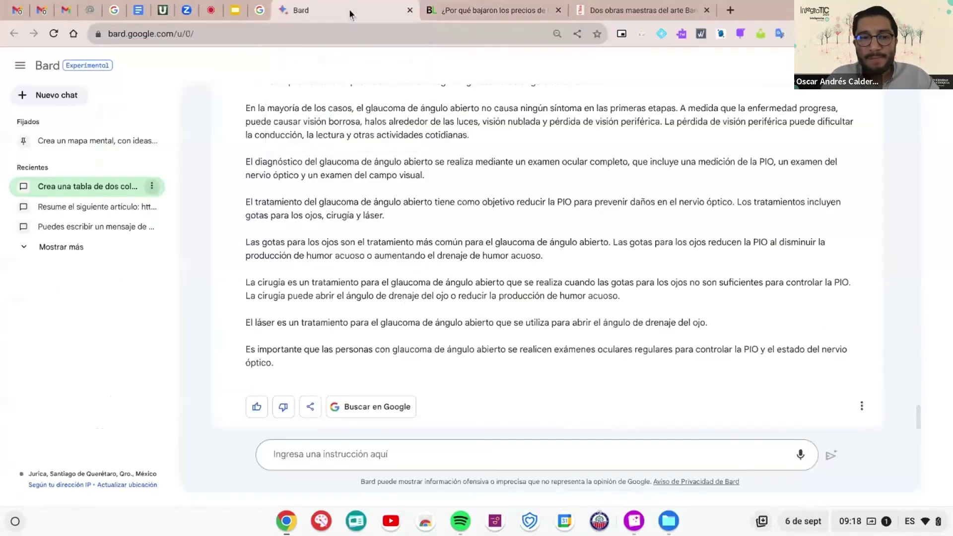
click(359, 451)
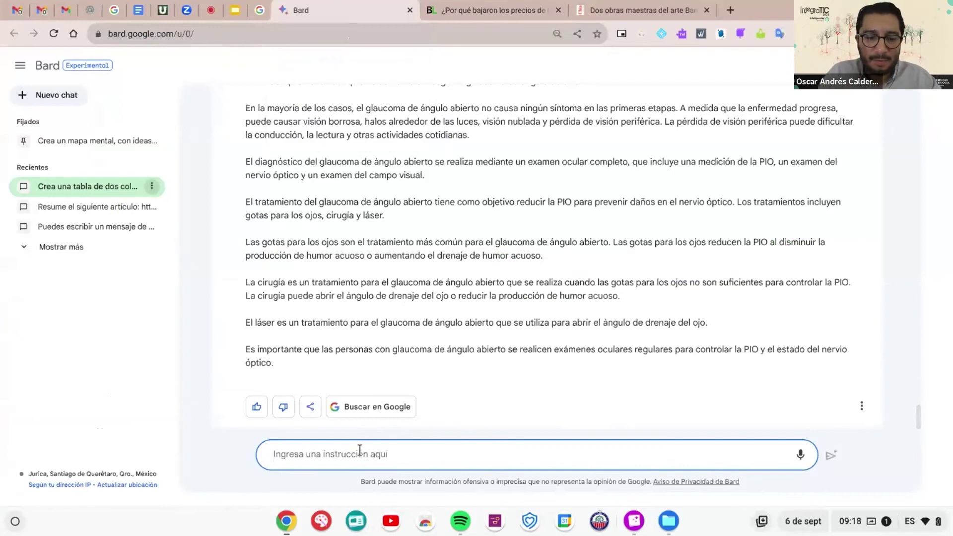
text(Resum)
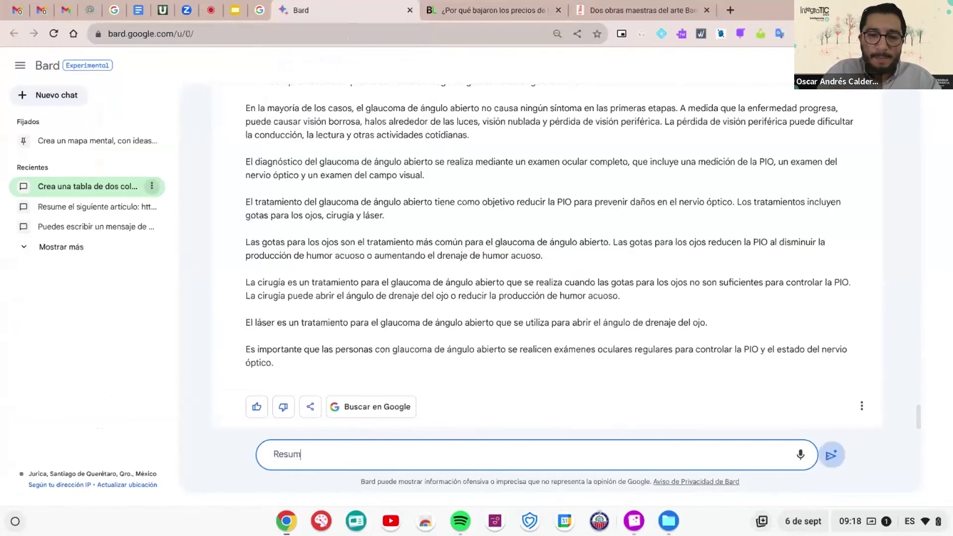
text(e el siguiente articu)
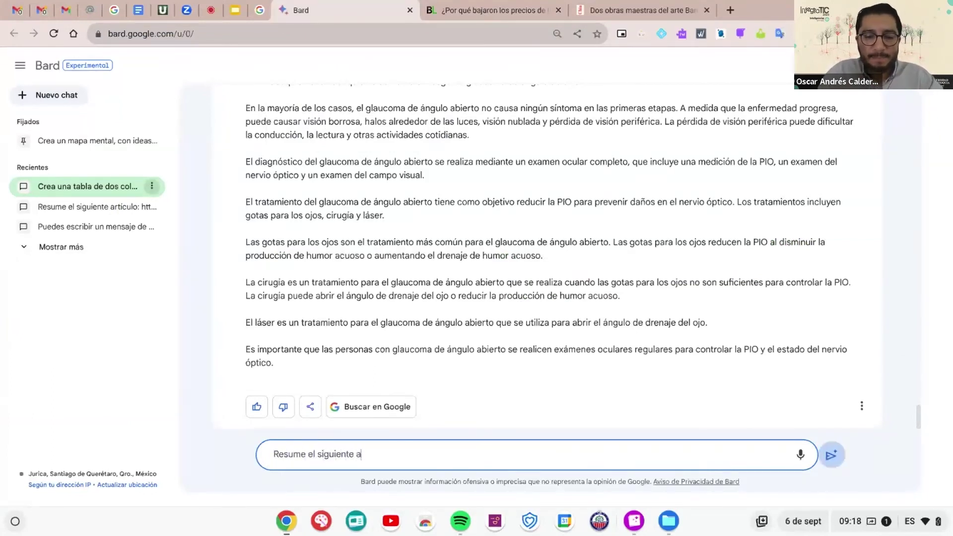
text(lo:)
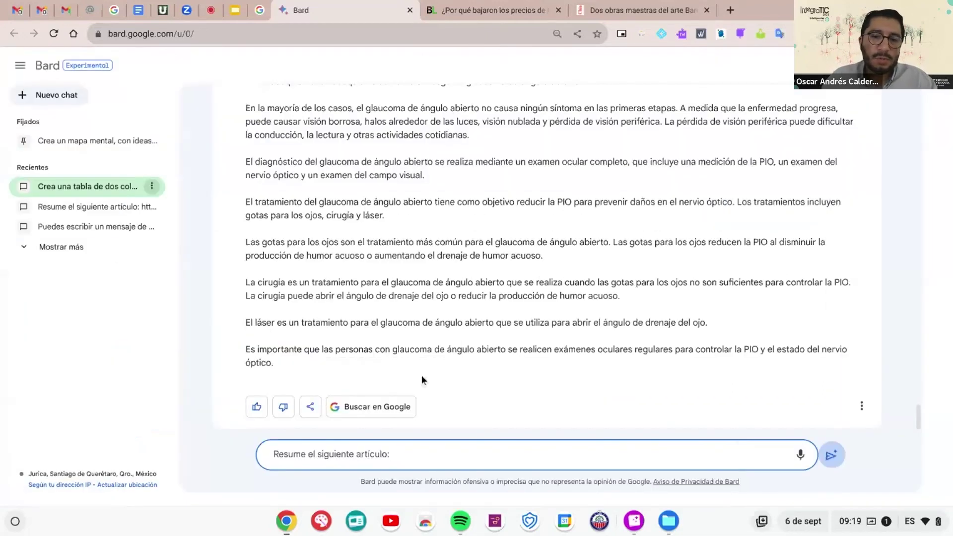
- Copy the Bloomberg Línea article's web address into the end of the Bard prompt and submit it
click(491, 10)
click(285, 34)
click(340, 10)
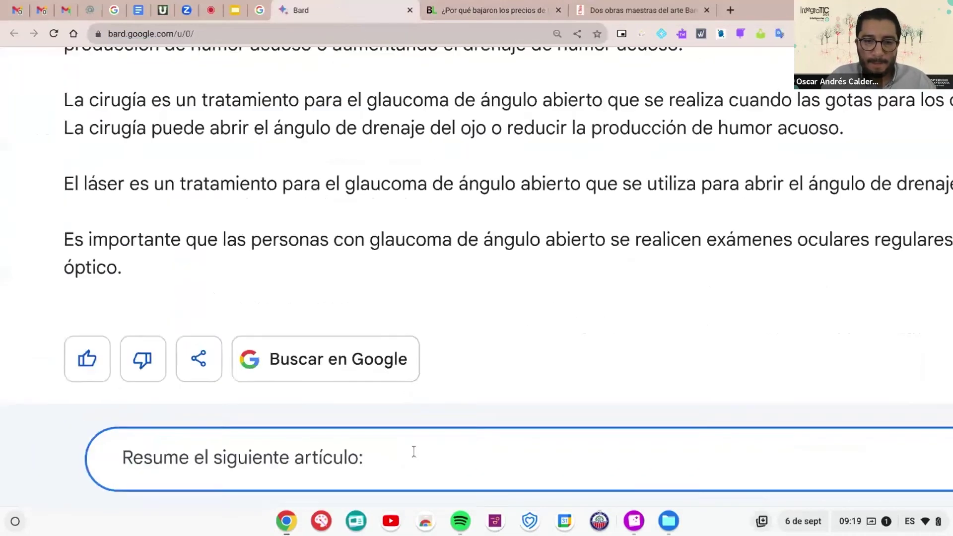
text(https://www.bloomberglinea.com/latinoamerica/colombia/por-que-bajaron-los-precios-de-los-insumos-agropecuarios-en-colombia/)
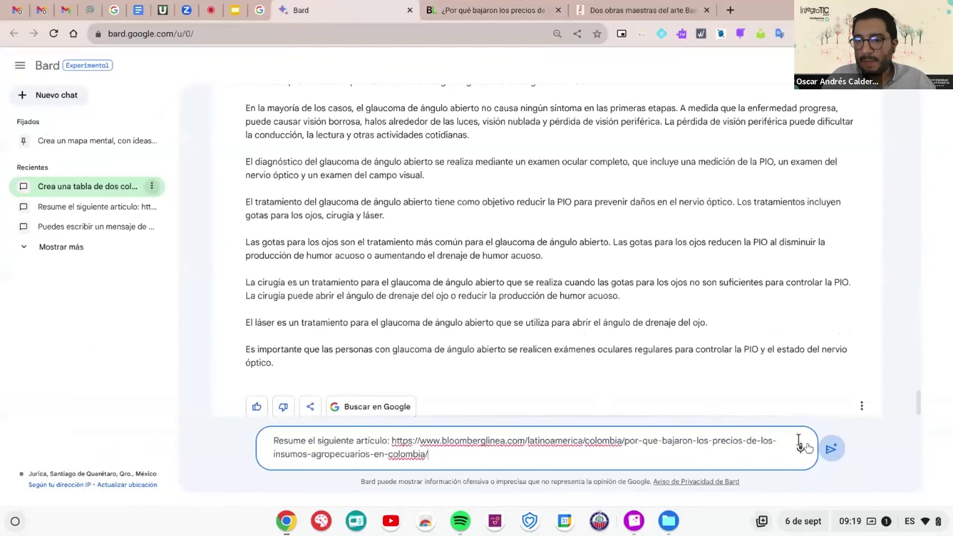
click(830, 449)
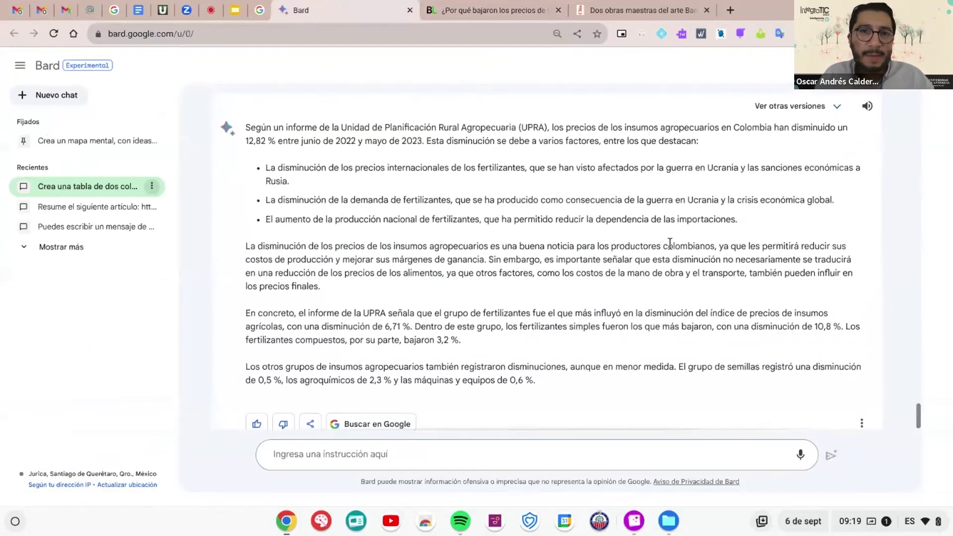
- Look over the opening of the original Bloomberg Línea article, from the headline and photo to the first paragraph
click(498, 7)
scroll(632, 244, down, 8)
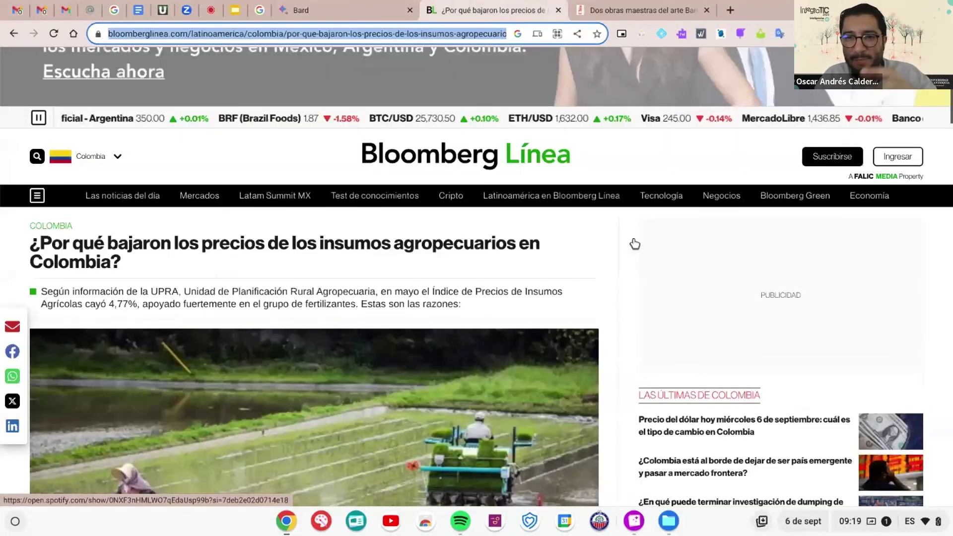
scroll(634, 241, down, 4)
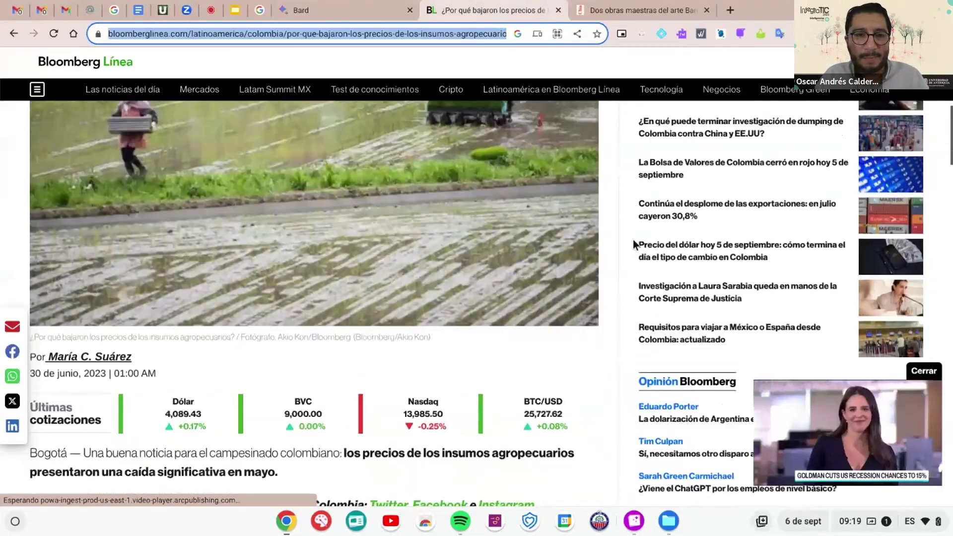
scroll(635, 241, up, 5)
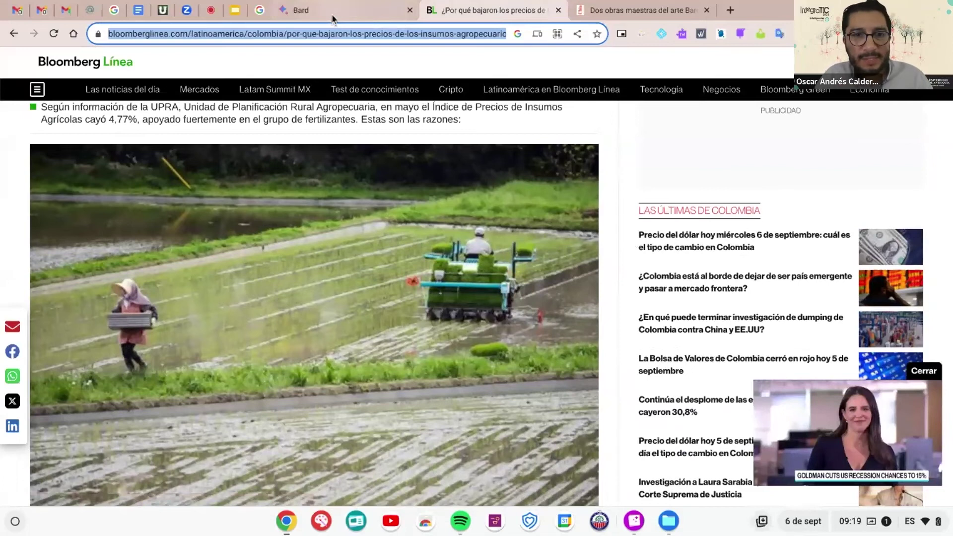
- Read Bard's article summary, enlarging the prompt and price-drop factors before reviewing the remaining paragraphs at normal size
click(357, 6)
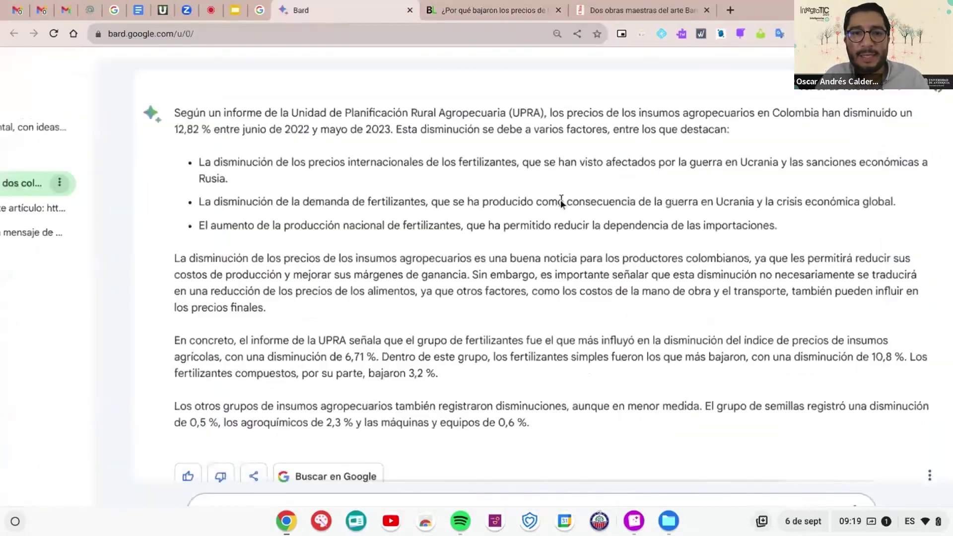
scroll(561, 199, up, 3)
key(ctrl+plus)
key(ctrl+plus)
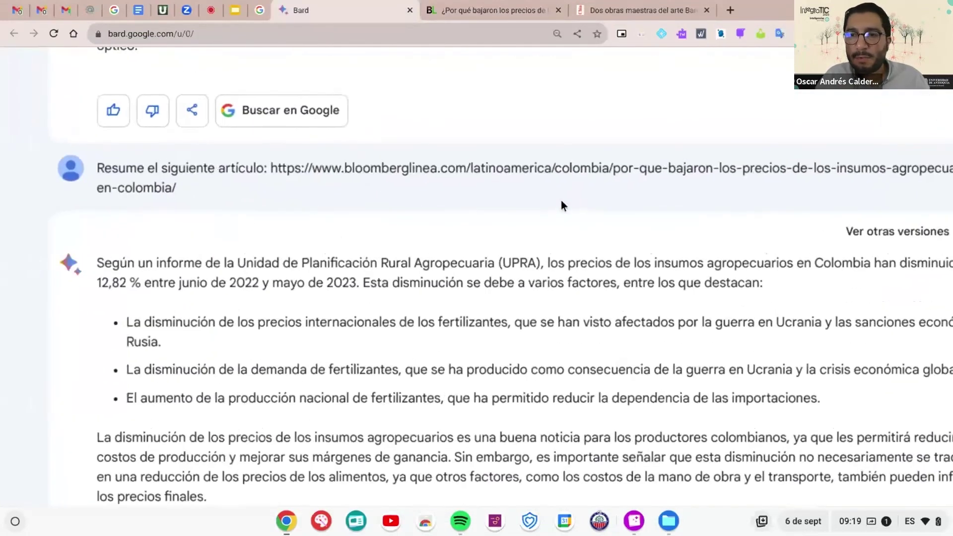
key(ctrl+minus)
key(ctrl+minus)
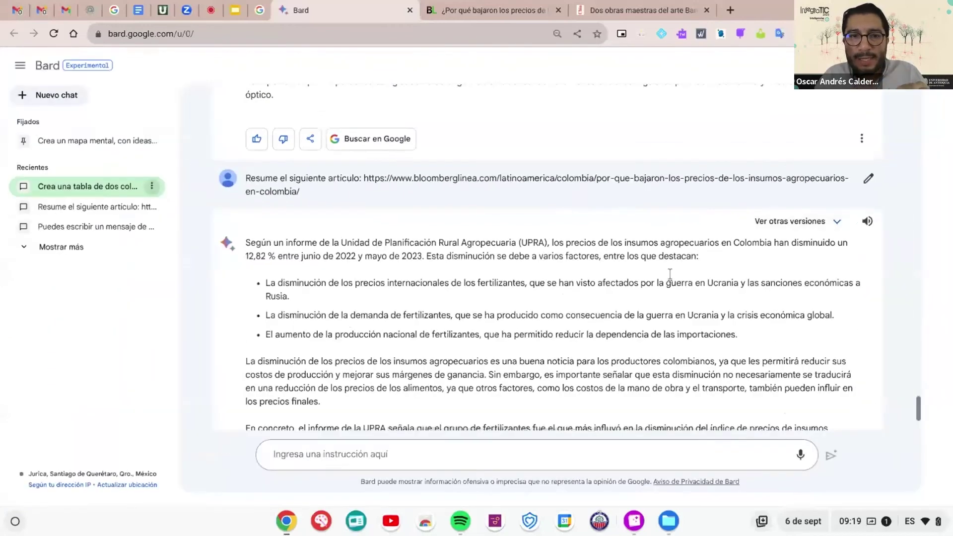
scroll(670, 277, down, 2)
scroll(669, 277, down, 1)
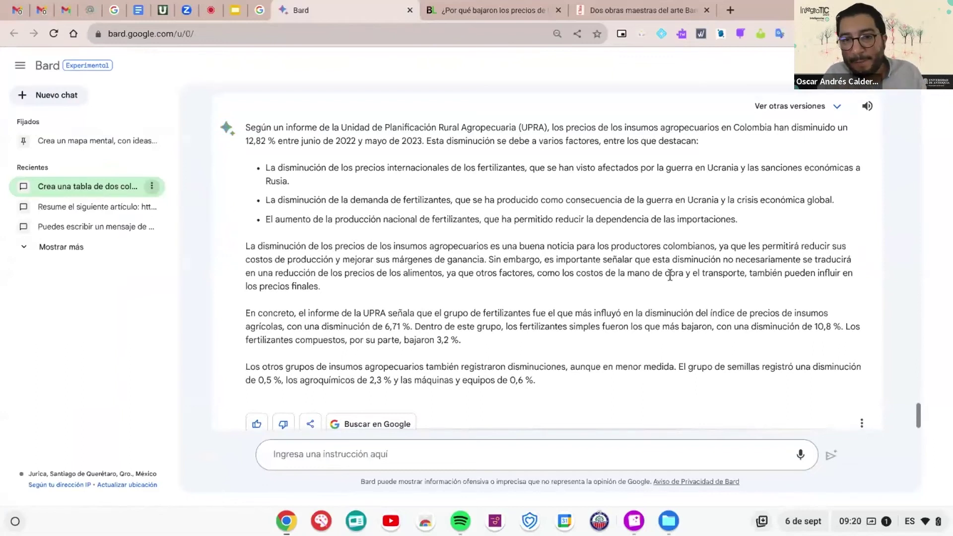
- Compare the article's opening paragraphs on fertilizer prices with Bard's summary, from the submitted prompt to the last paragraph
click(511, 3)
scroll(474, 288, down, 10)
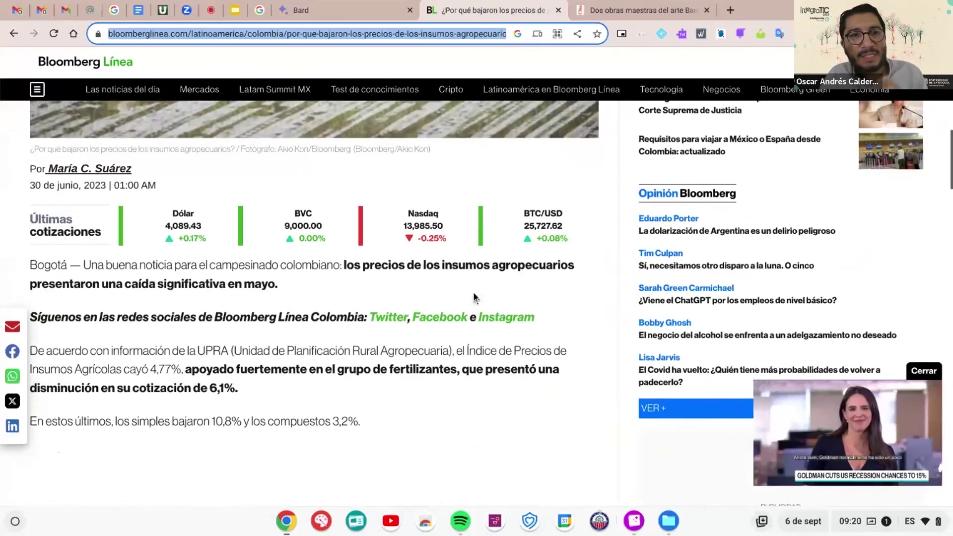
click(346, 9)
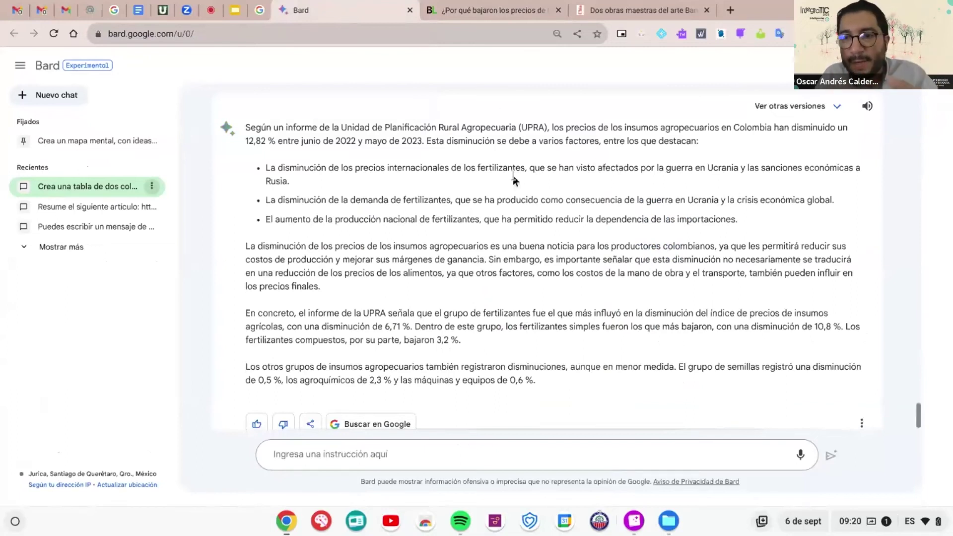
scroll(513, 176, up, 2)
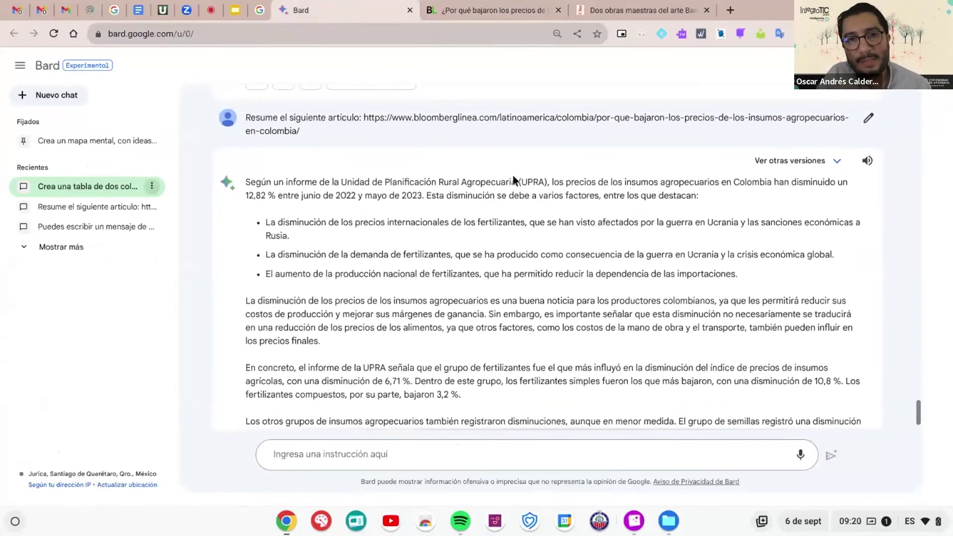
scroll(513, 176, down, 2)
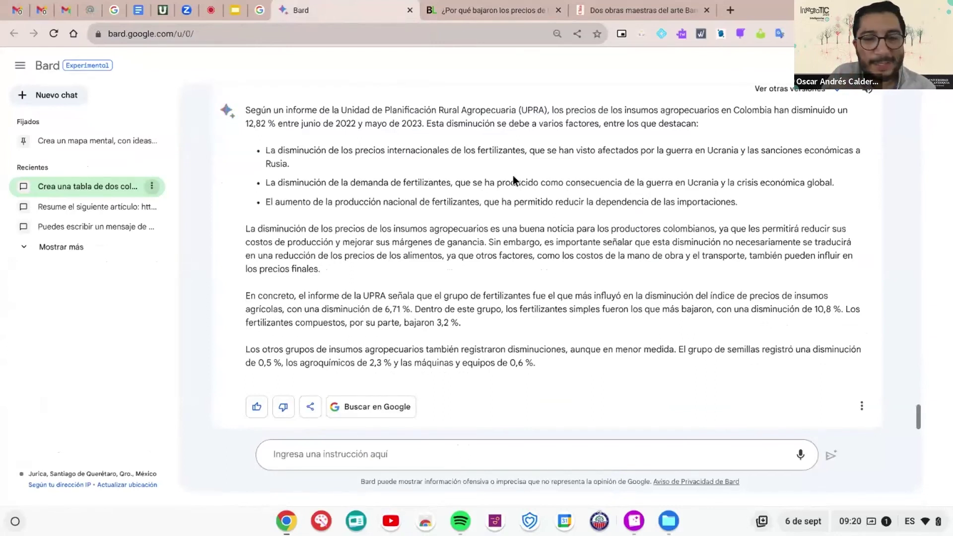
scroll(513, 177, up, 3)
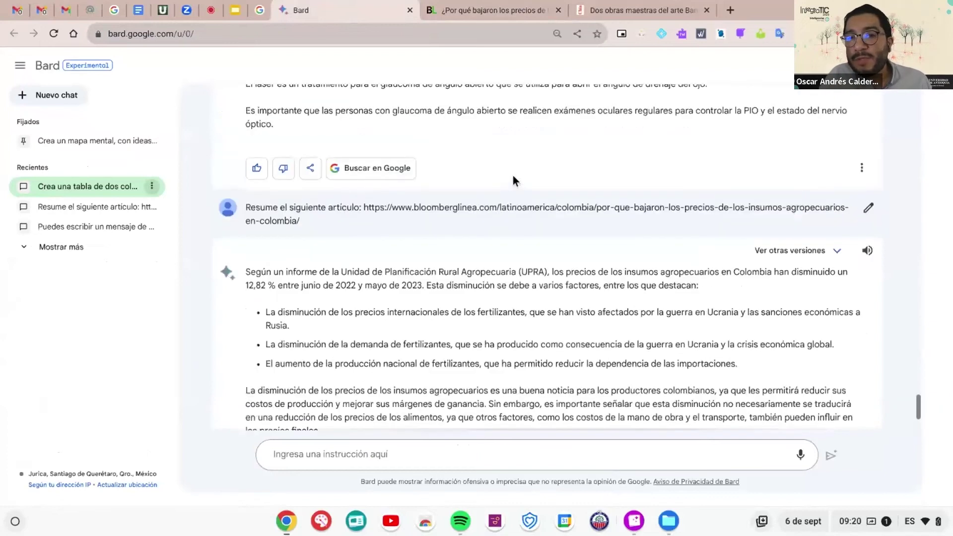
scroll(513, 176, down, 1)
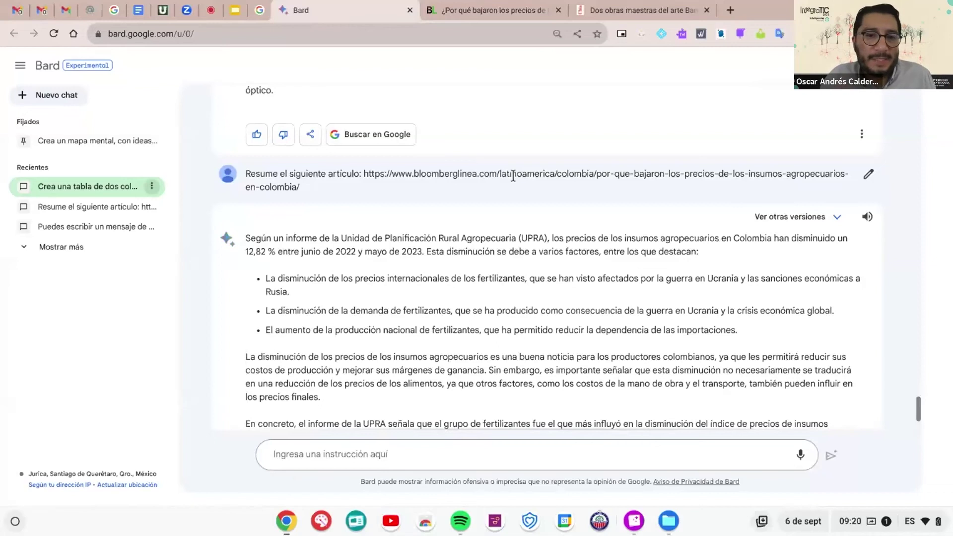
scroll(512, 176, down, 1)
scroll(513, 176, down, 2)
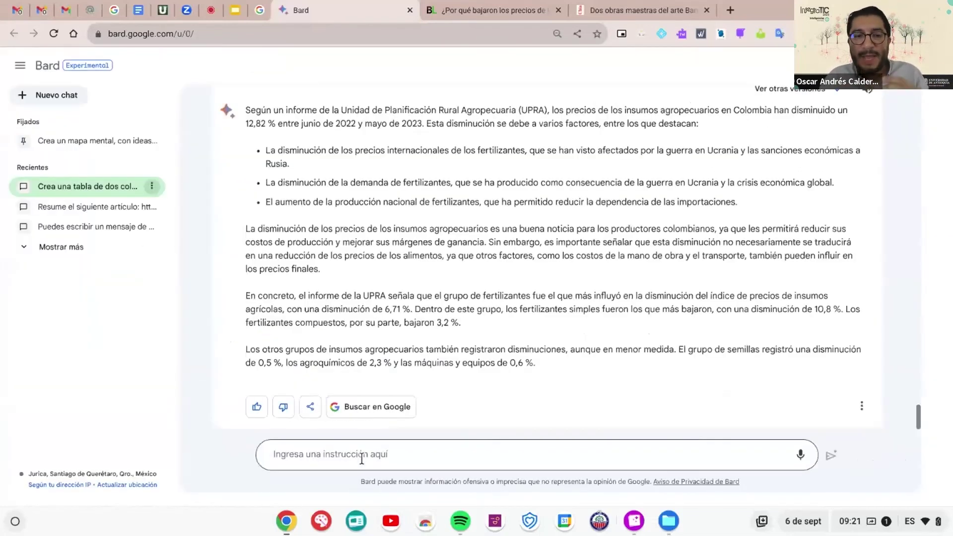
- Start a new Bard prompt with the topic line "Tema: escala de notas musicales."
click(362, 459)
text(Tema: )
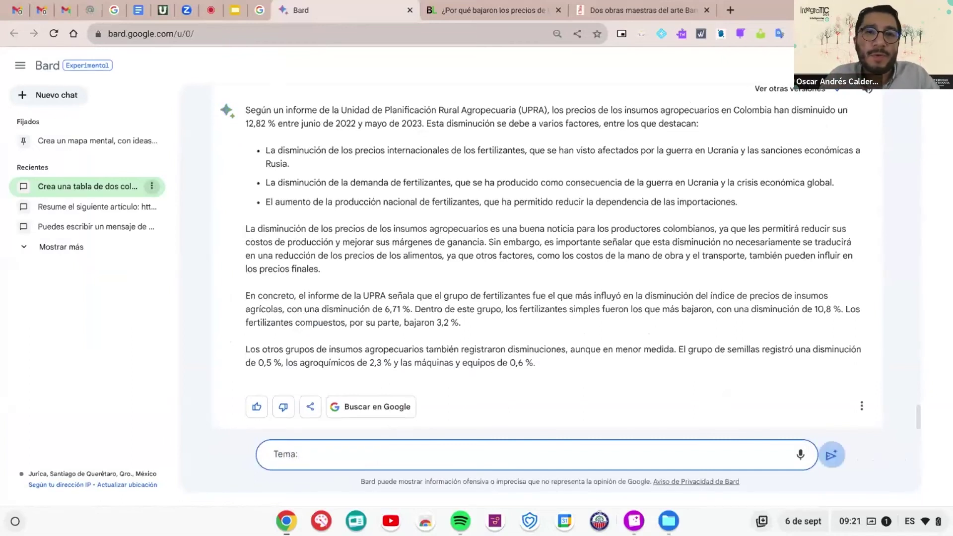
text(n)
key(BackSpace)
text(es)
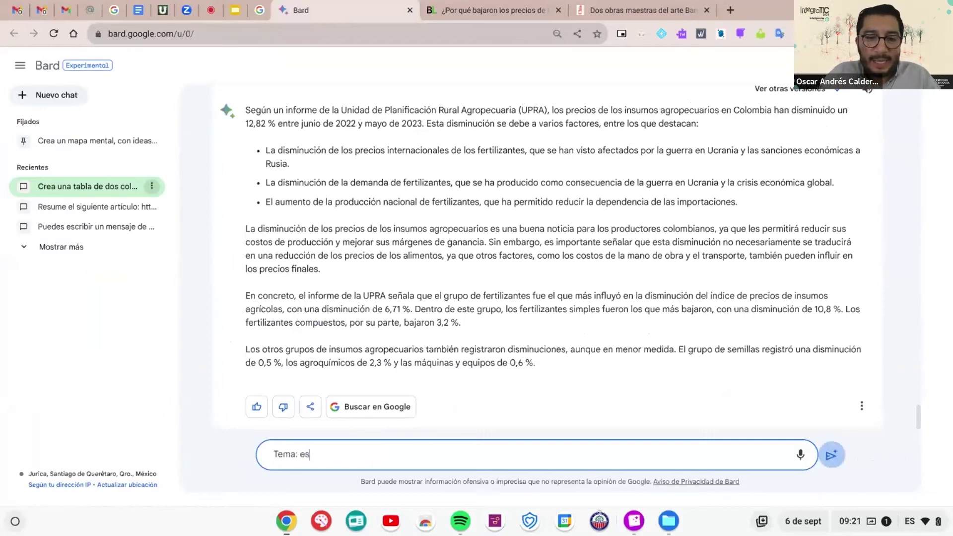
text(cala de notas musicas)
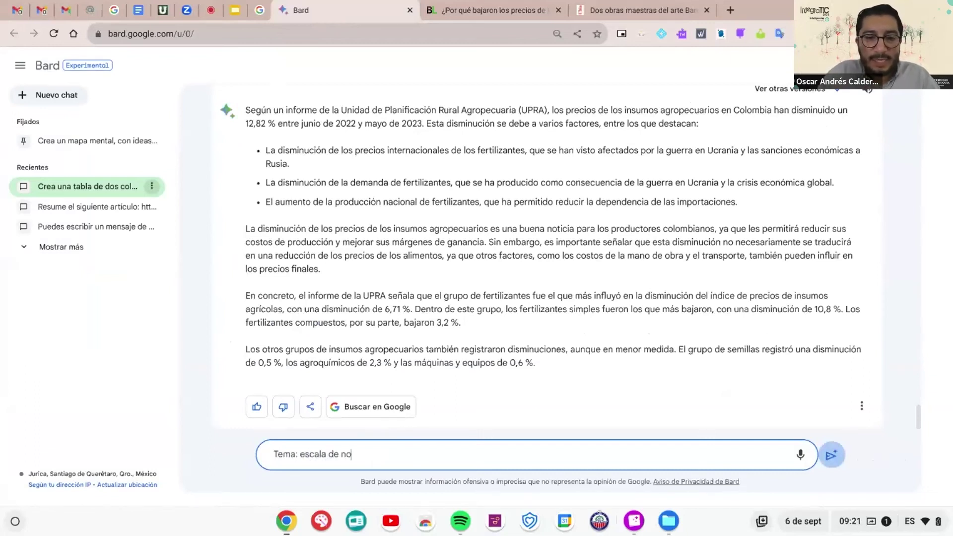
key(BackSpace)
key(BackSpace)
text(ales.)
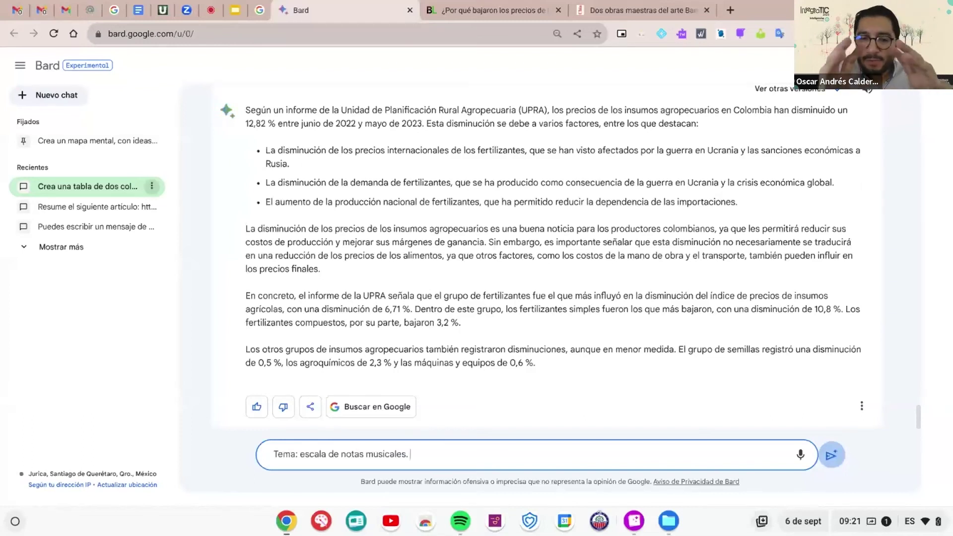
- Add the request "Haz un resumen acerca de la definición, características y ejemplos en la vida real." after the topic
text( Haz )
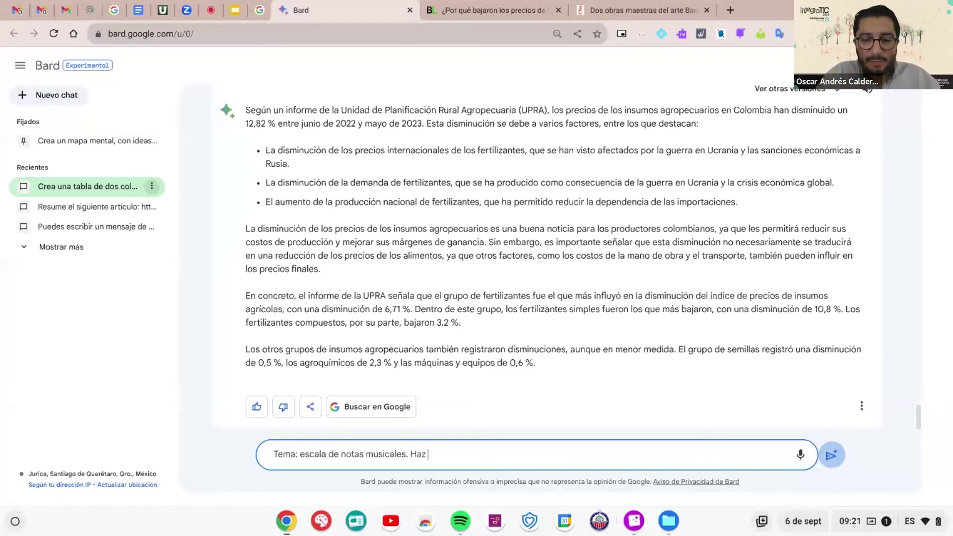
text(un resumen)
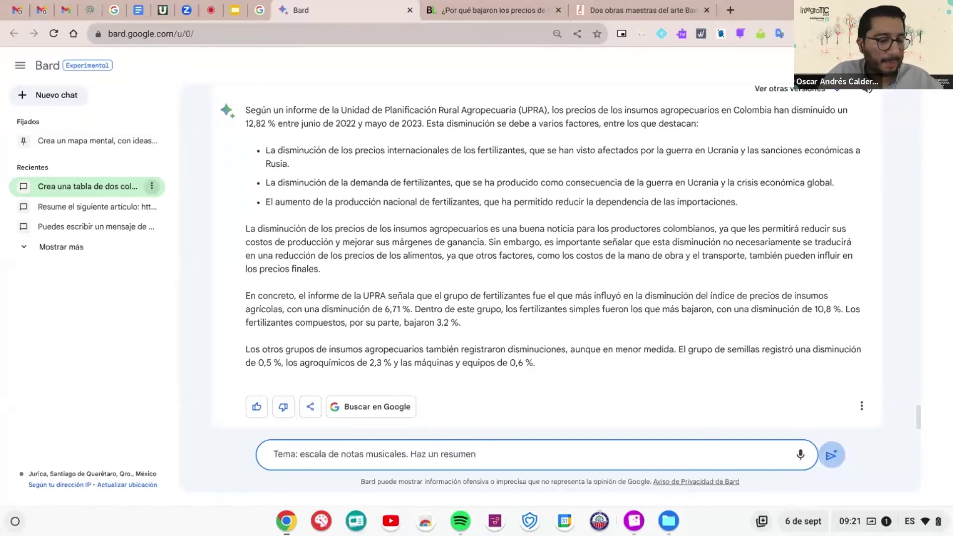
text( ace)
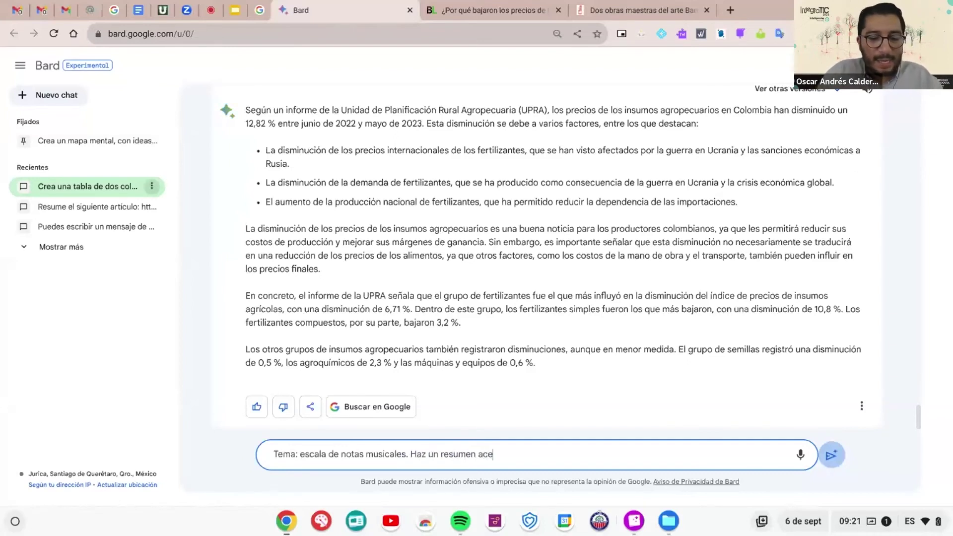
text(rca de la de)
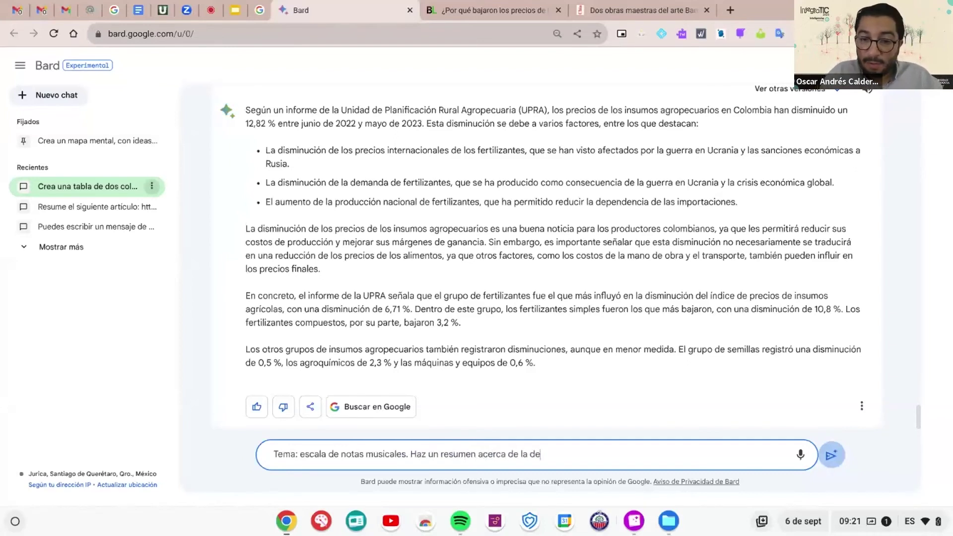
text(finic)
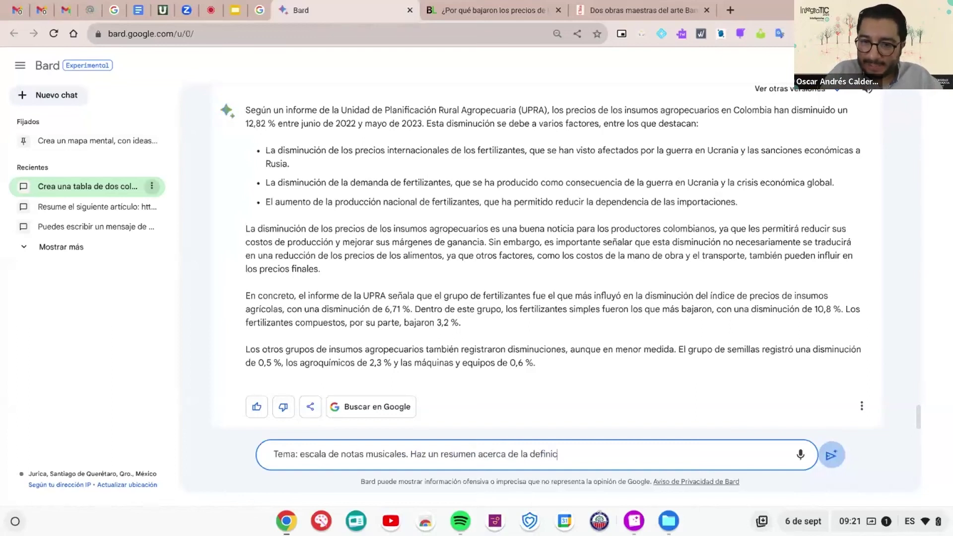
text(ión, )
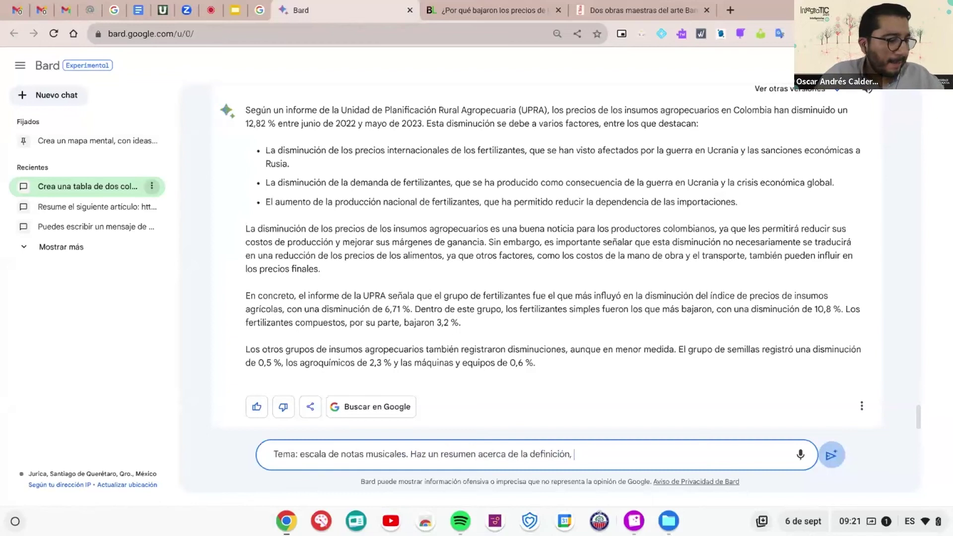
text(c)
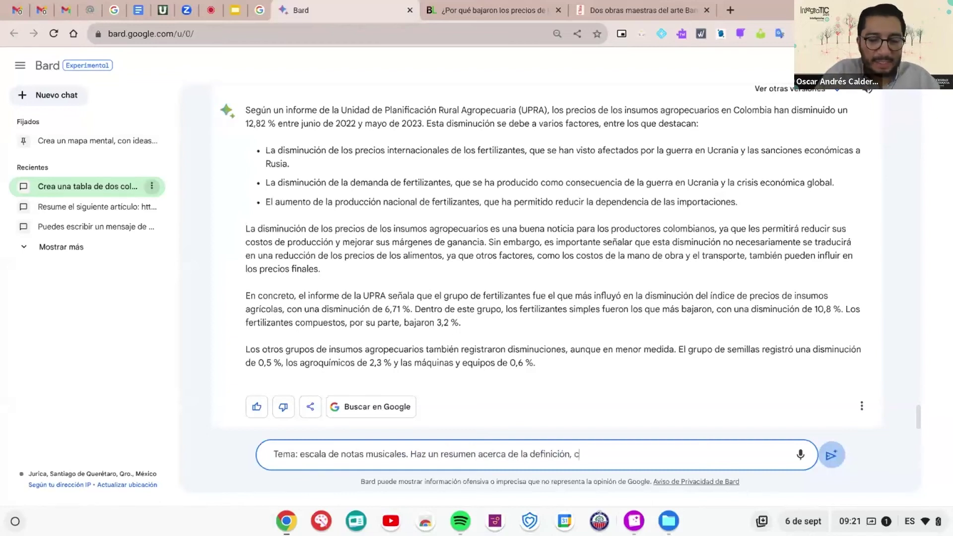
text(aracterís)
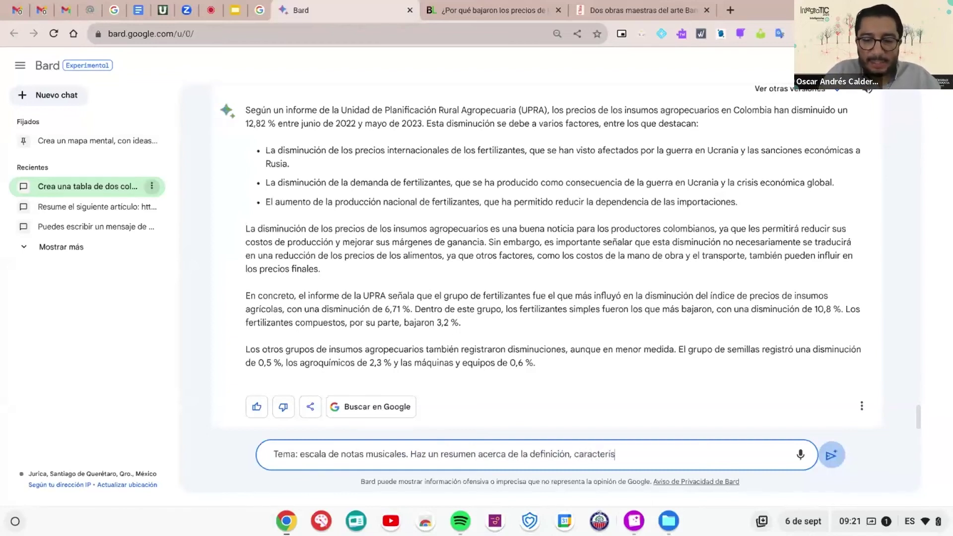
text(ticas y ejempl)
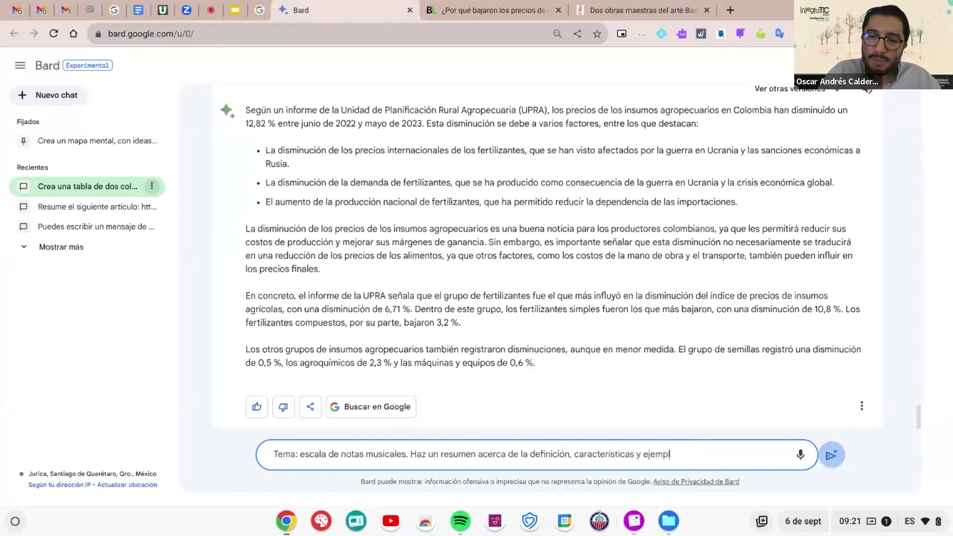
text(os en la vida real.)
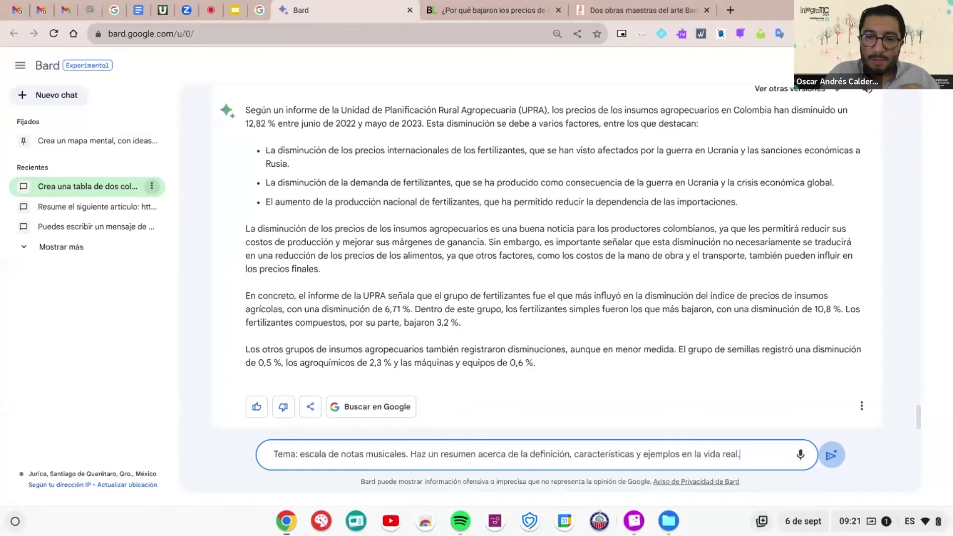
- Check the wording of the musical scales prompt at enlarged size and submit it to Bard
scroll(362, 447, up, 5)
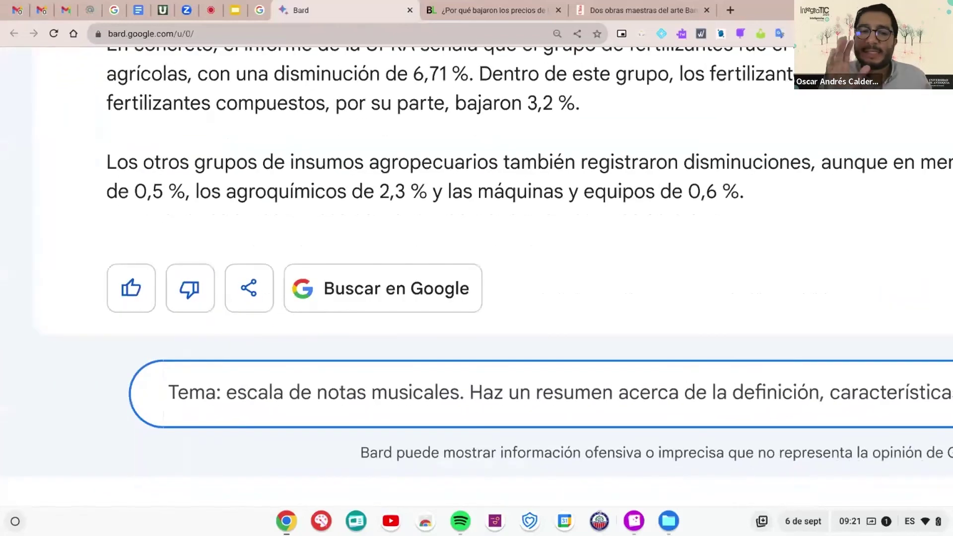
scroll(480, 253, right, 3)
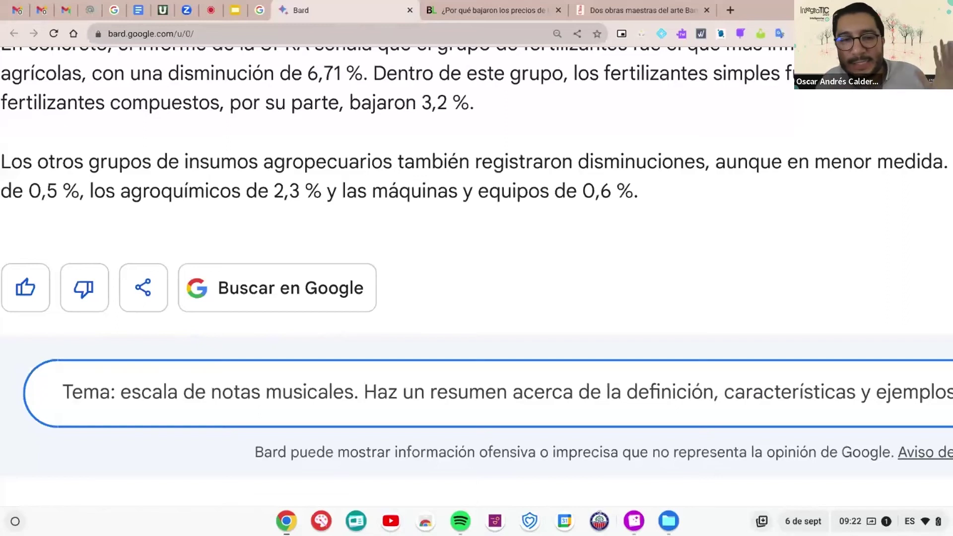
scroll(476, 253, right, 5)
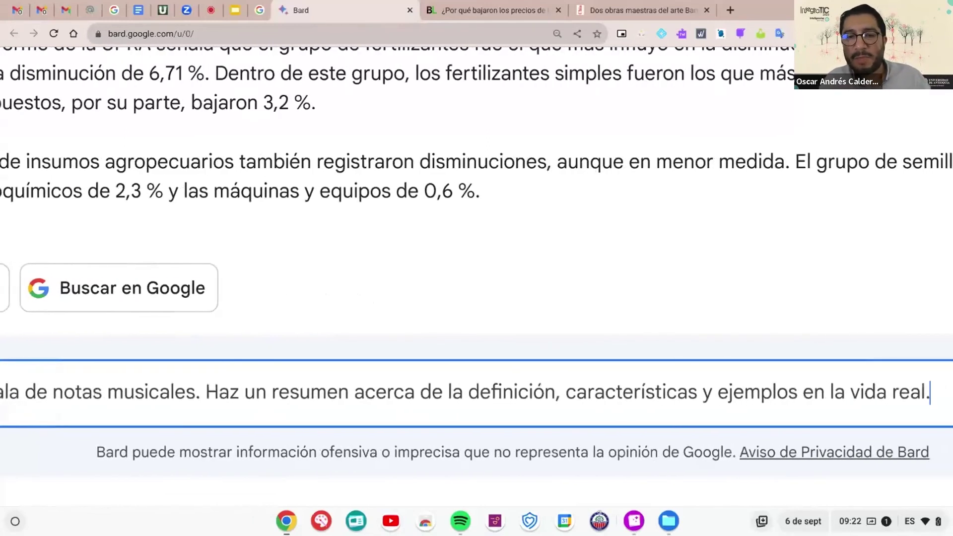
scroll(476, 253, left, 1)
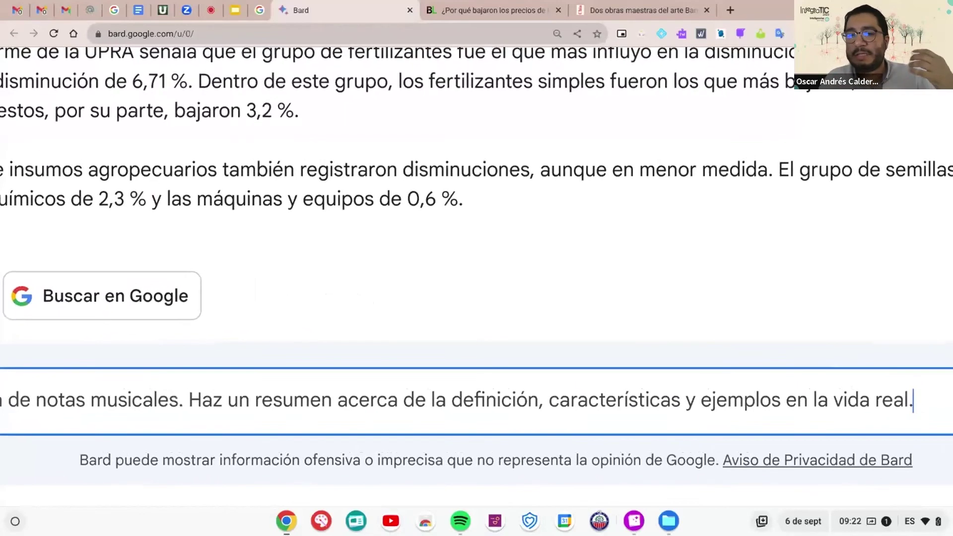
scroll(477, 268, down, 5)
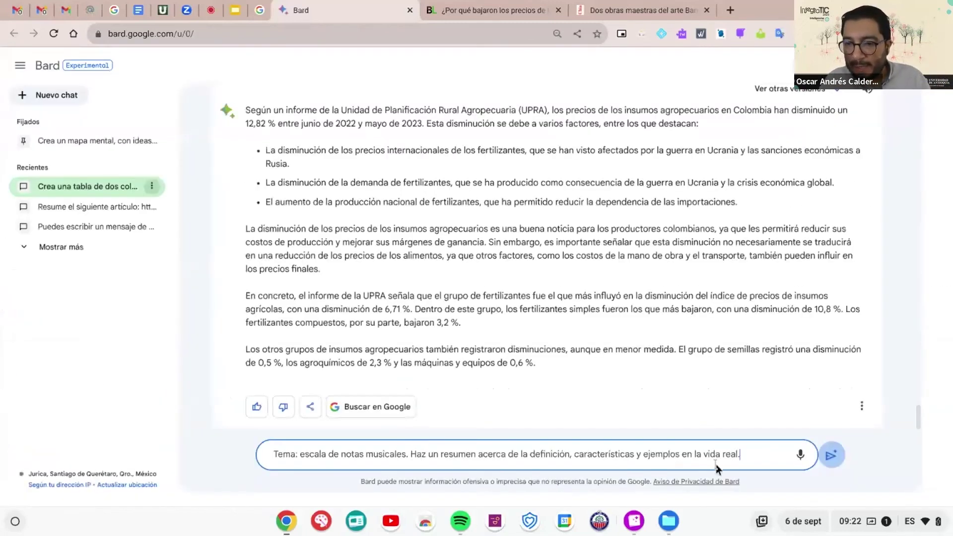
click(840, 455)
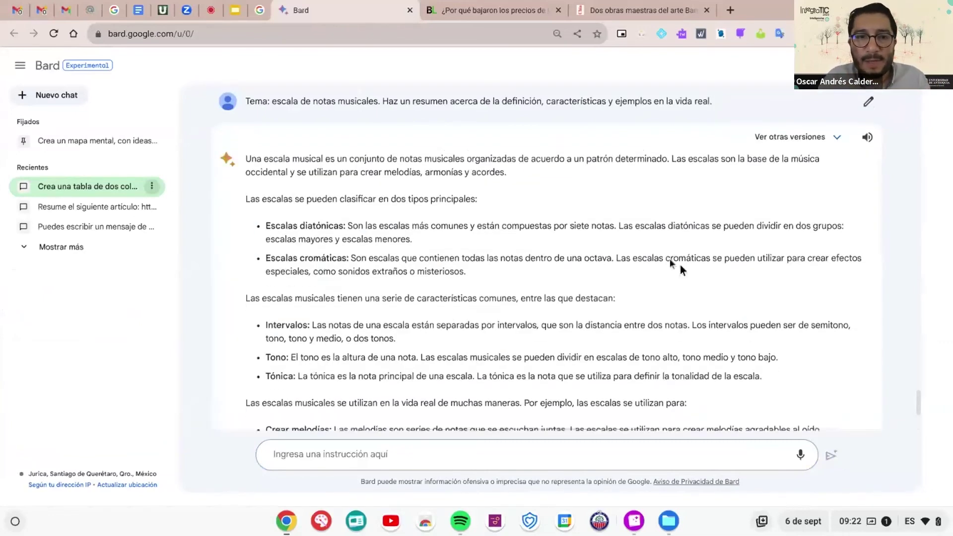
- Read Bard's musical scales summary, from the definition and characteristics through the real-life examples to the closing sentence
scroll(679, 265, up, 5)
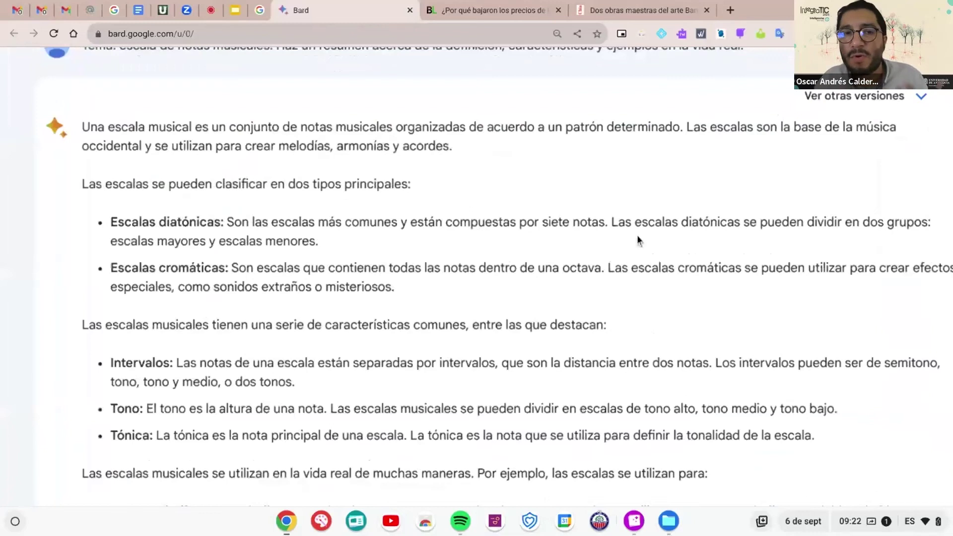
scroll(638, 240, down, 5)
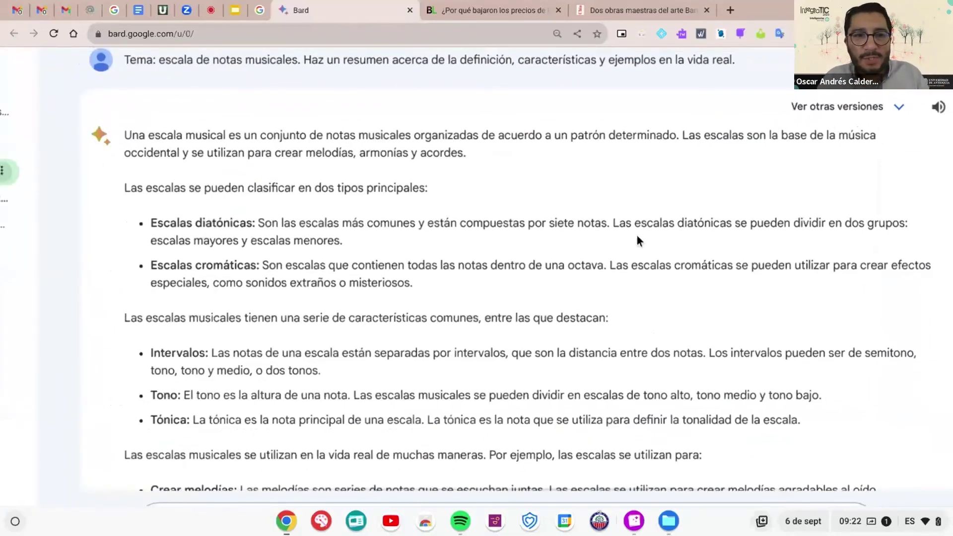
scroll(637, 238, down, 1)
scroll(637, 238, down, 1)
scroll(637, 238, down, 5)
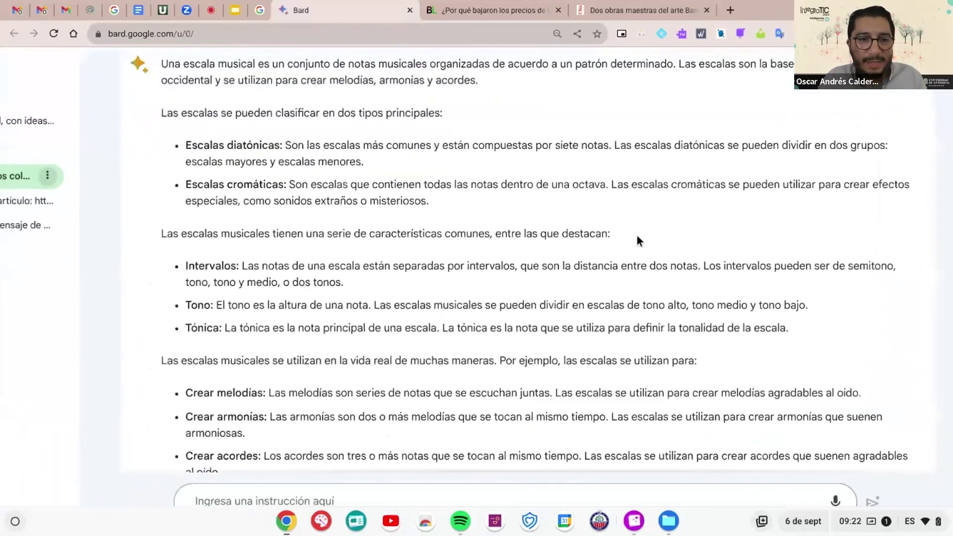
scroll(636, 235, up, 2)
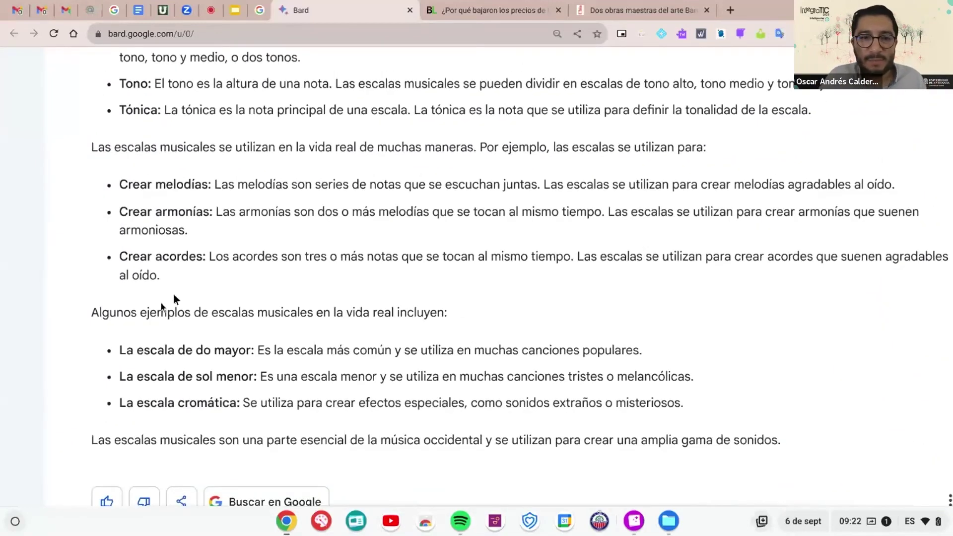
scroll(122, 317, up, 2)
scroll(121, 326, down, 1)
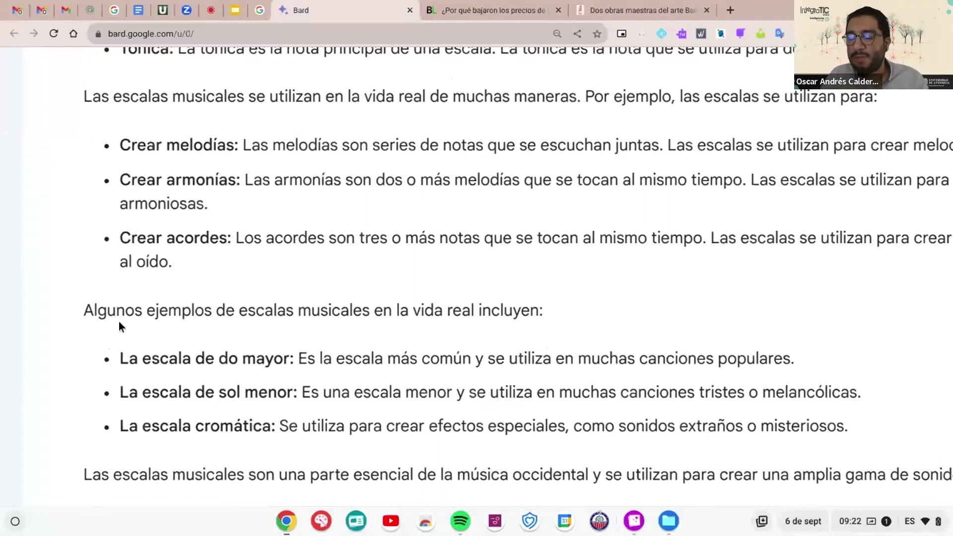
scroll(118, 321, down, 5)
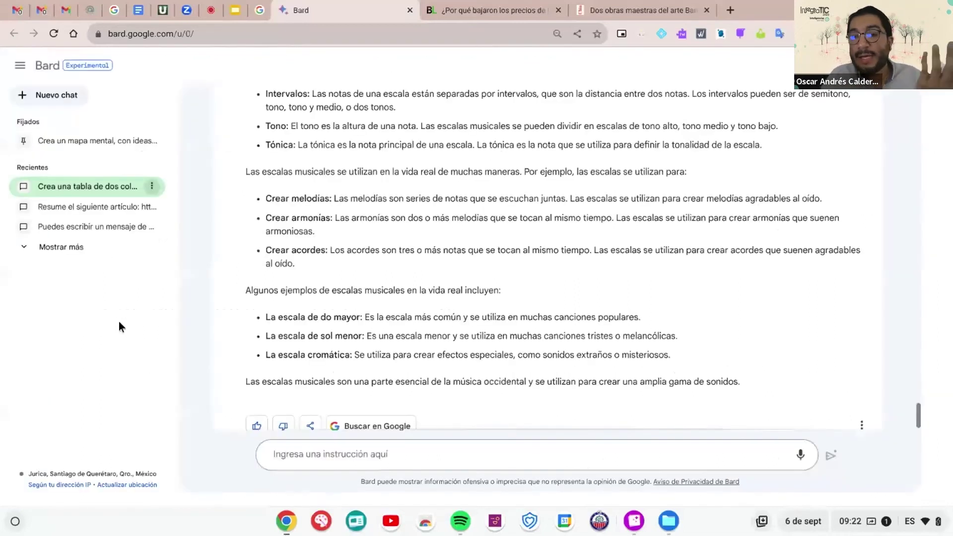
scroll(299, 315, down, 1)
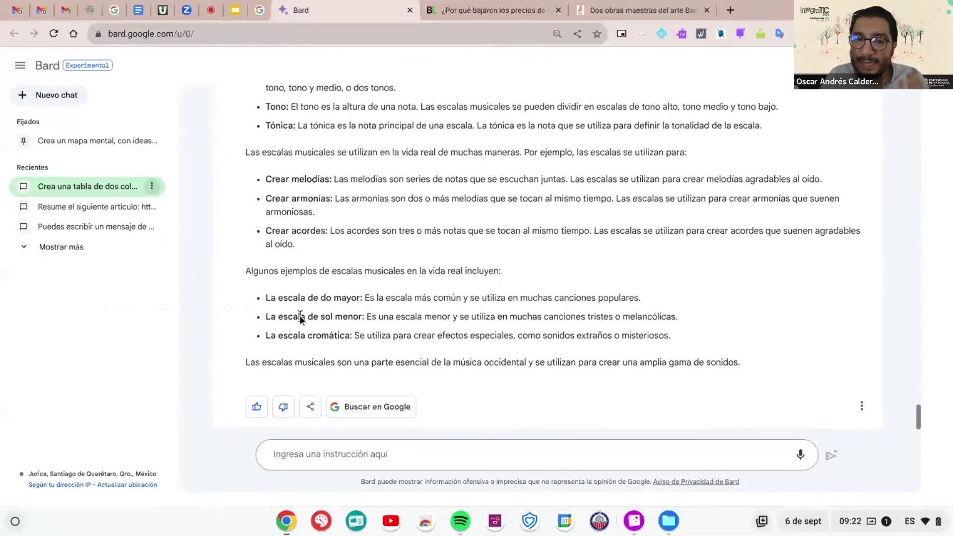
- Send Bard the follow-up request "amplía el ejemplo de el sol menor en una canción triste"
click(322, 457)
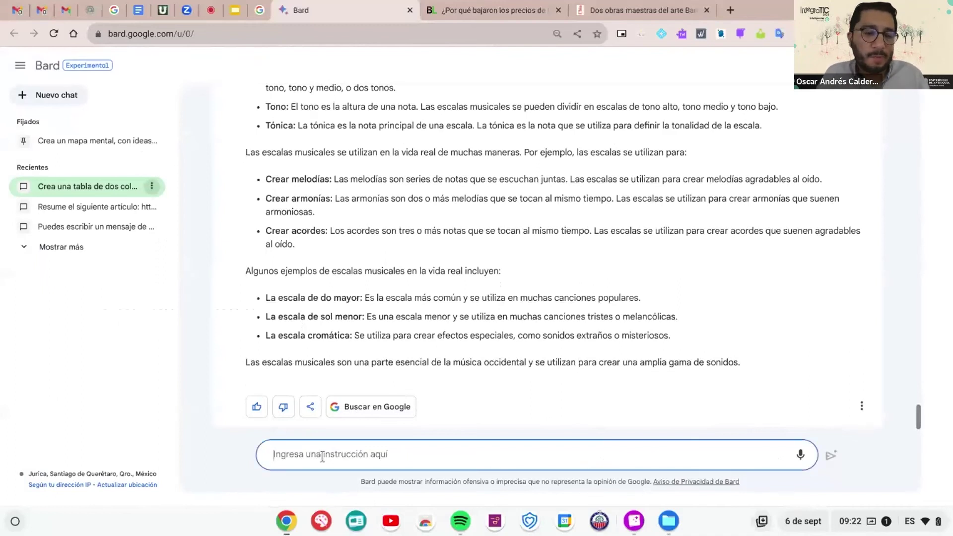
text(ampli)
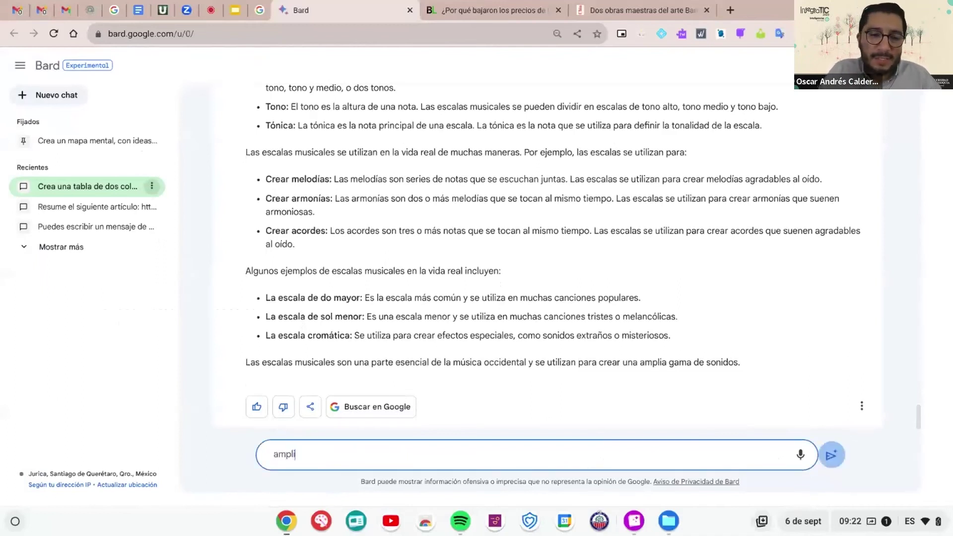
key(BackSpace)
text(ía el tema)
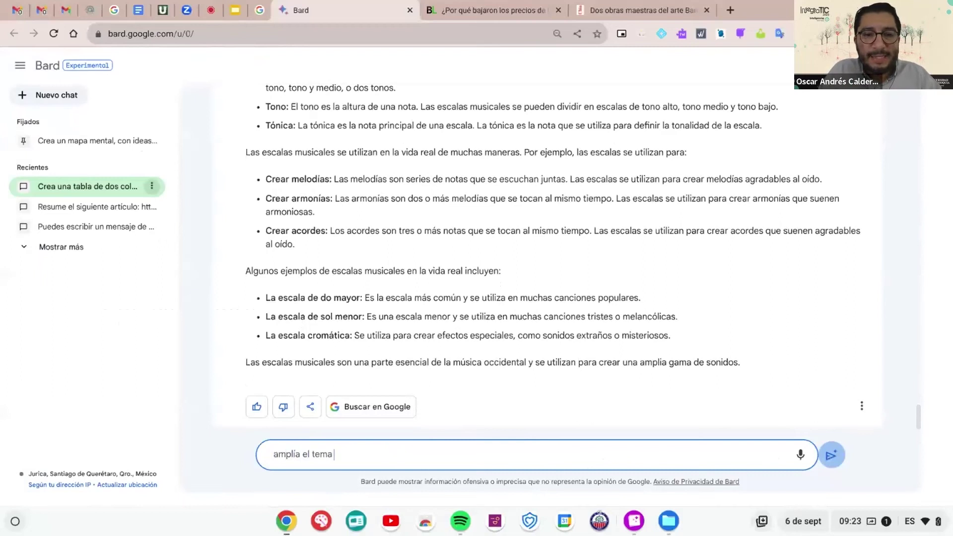
key(BackSpace)
key(BackSpace)
key(BackSpace)
key(BackSpace)
text(ej)
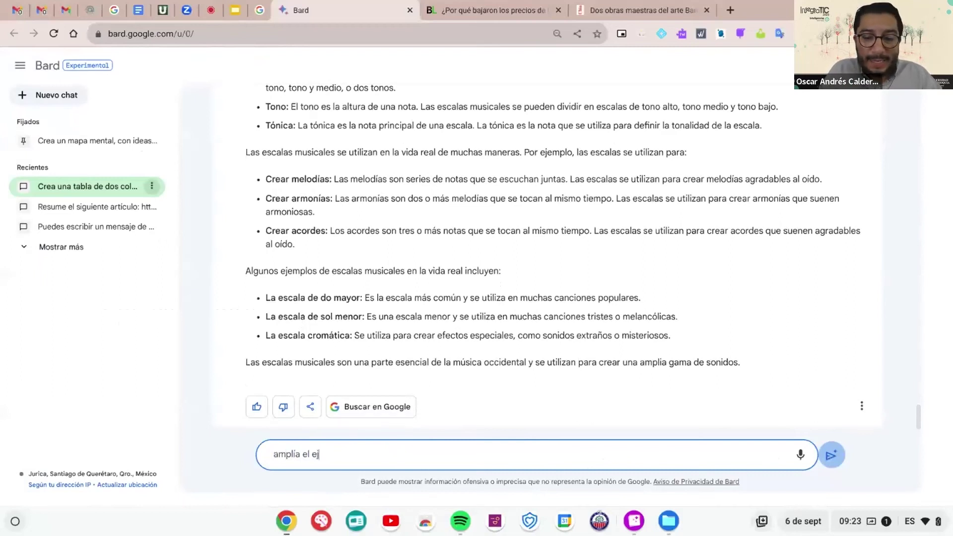
text(emplo de e)
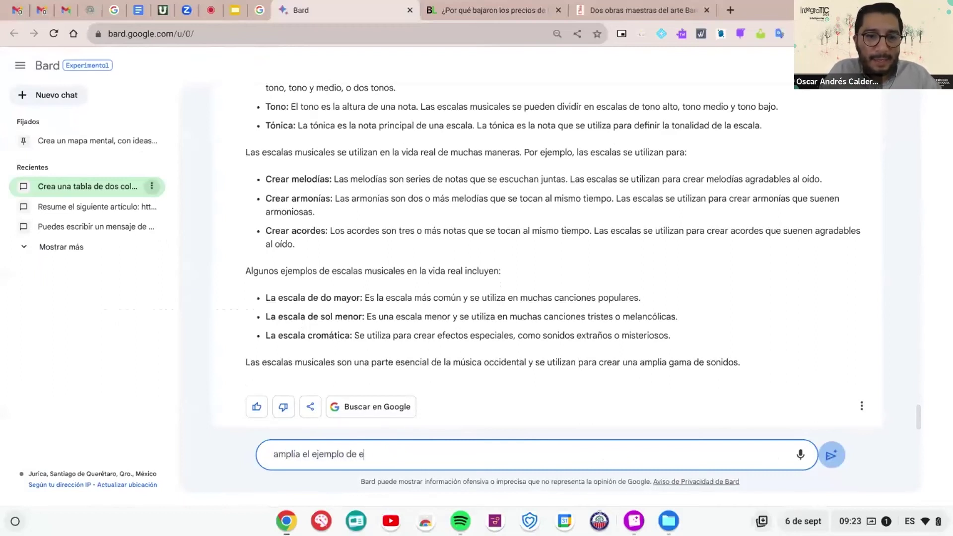
text(l sol menor)
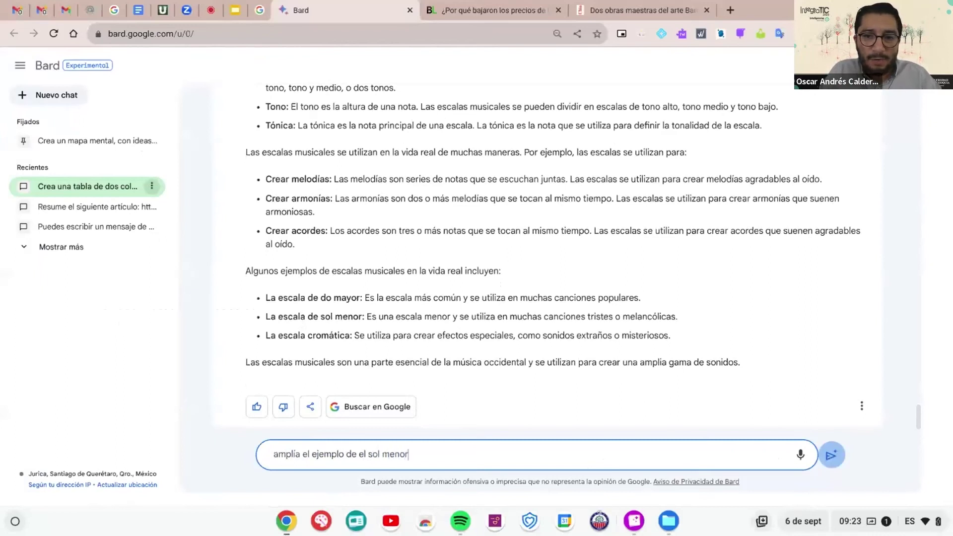
text( en una)
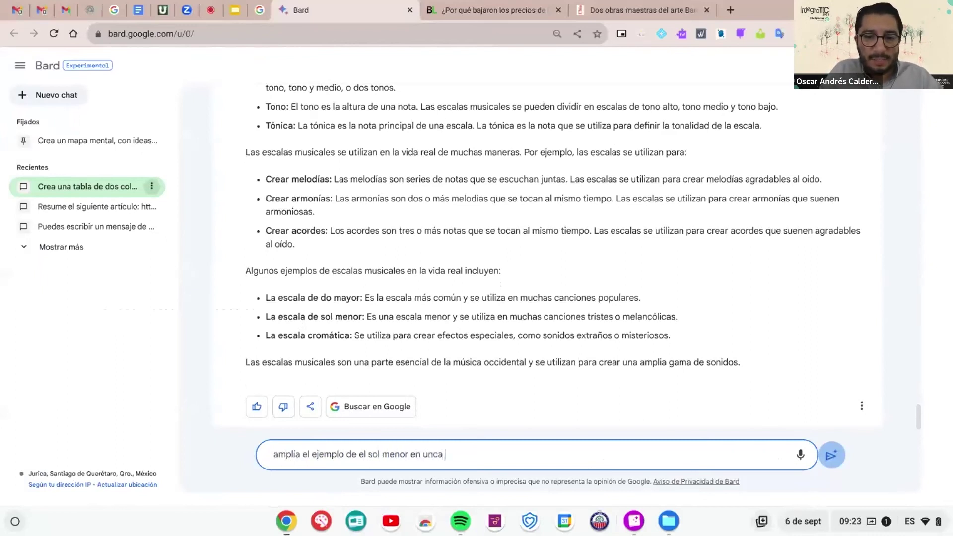
text( canción)
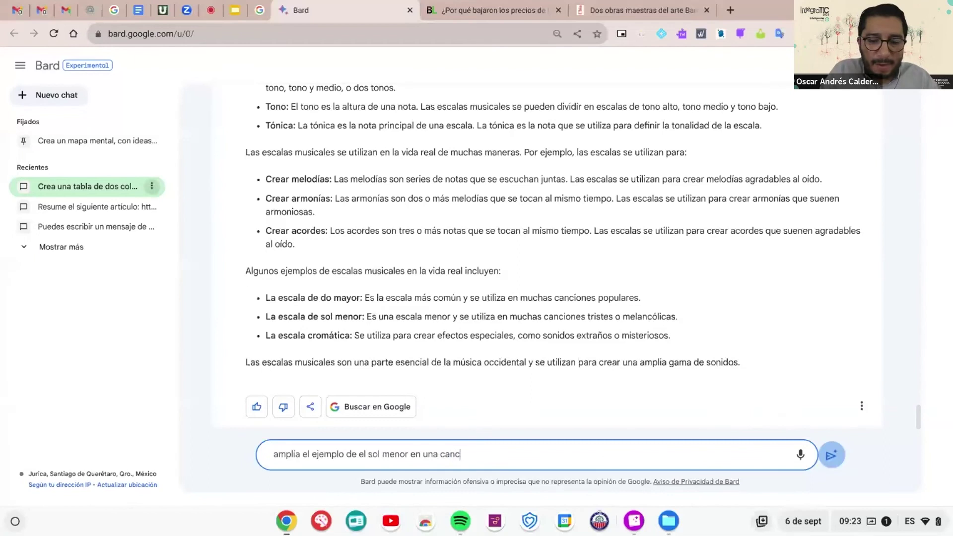
text(triste)
key(Return)
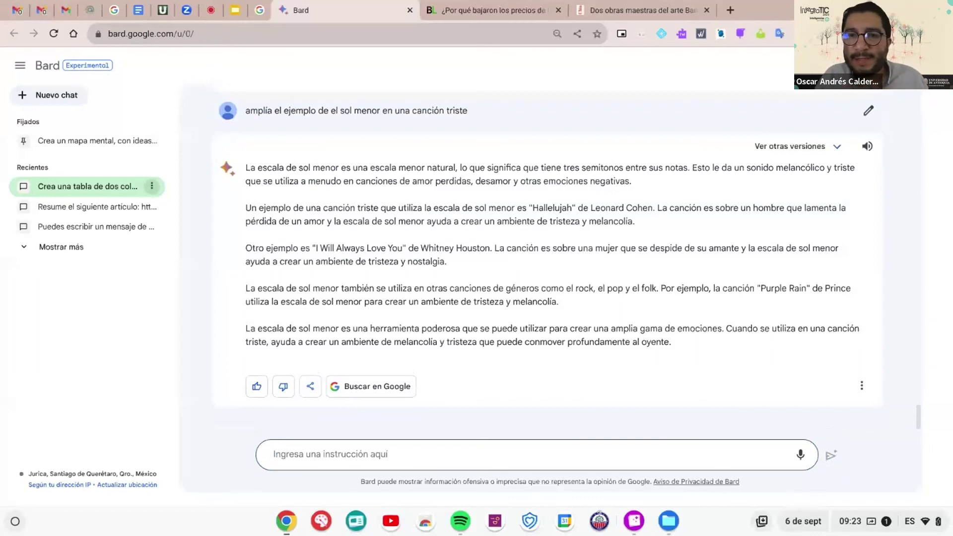
- Read Bard's expanded answer about the G minor scale in sad songs at enlarged size
scroll(648, 253, up, 3)
scroll(647, 253, up, 3)
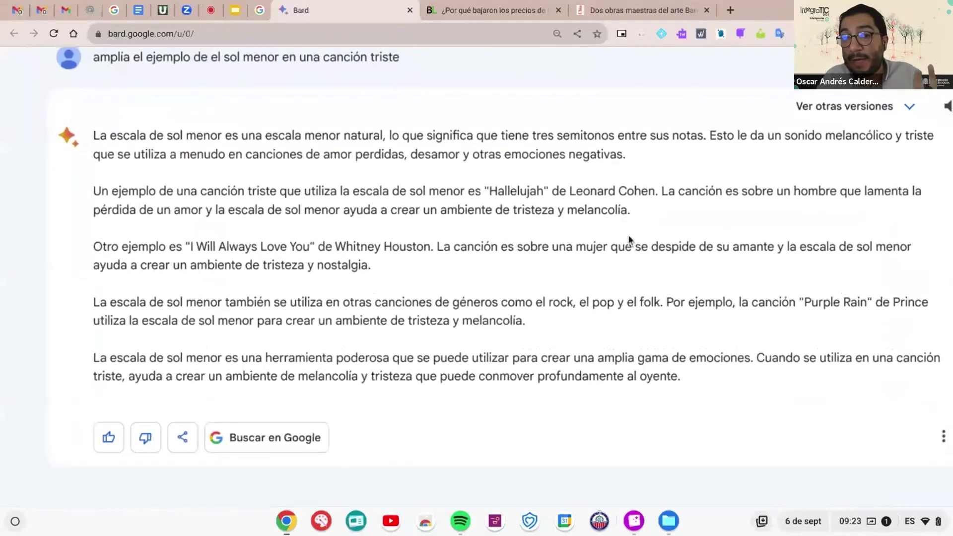
scroll(629, 240, up, 5)
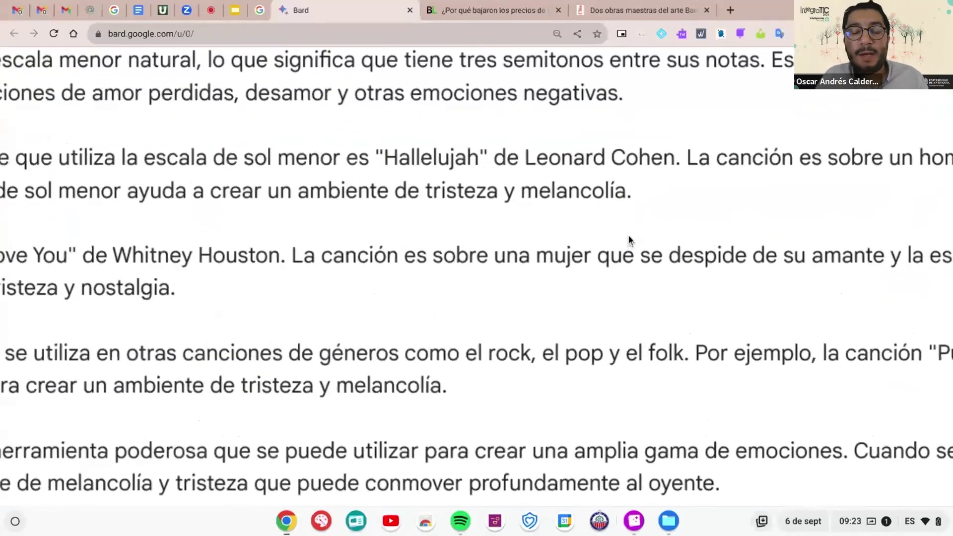
scroll(629, 240, down, 5)
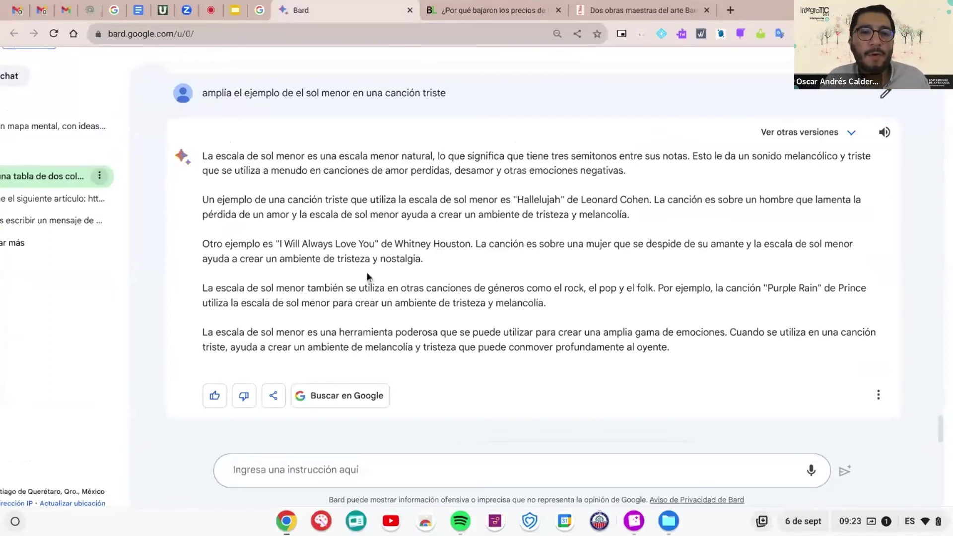
scroll(367, 272, up, 5)
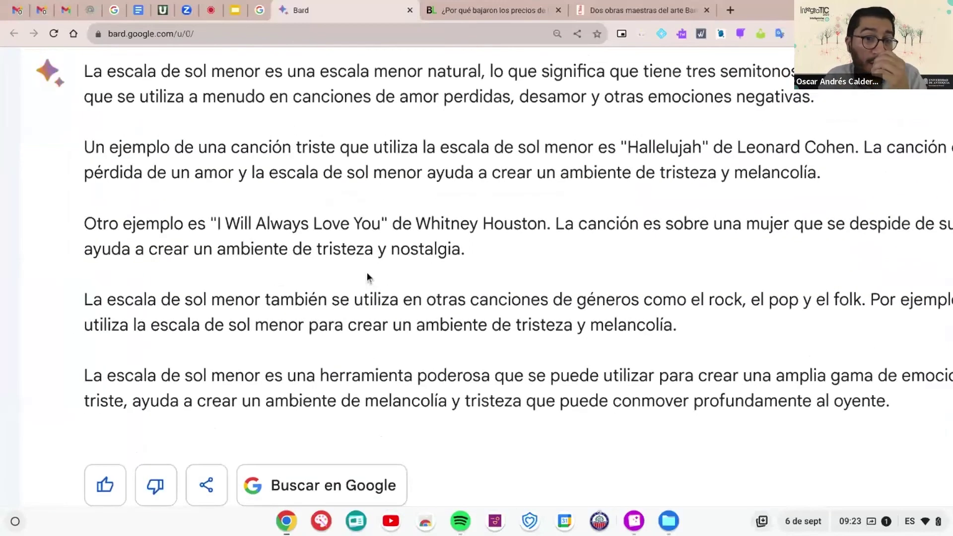
scroll(367, 272, down, 5)
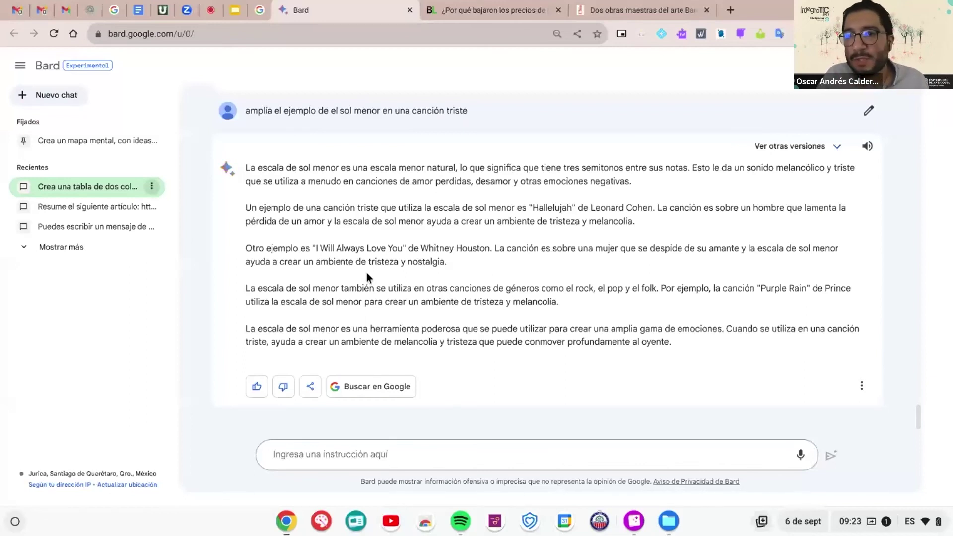
scroll(366, 277, up, 3)
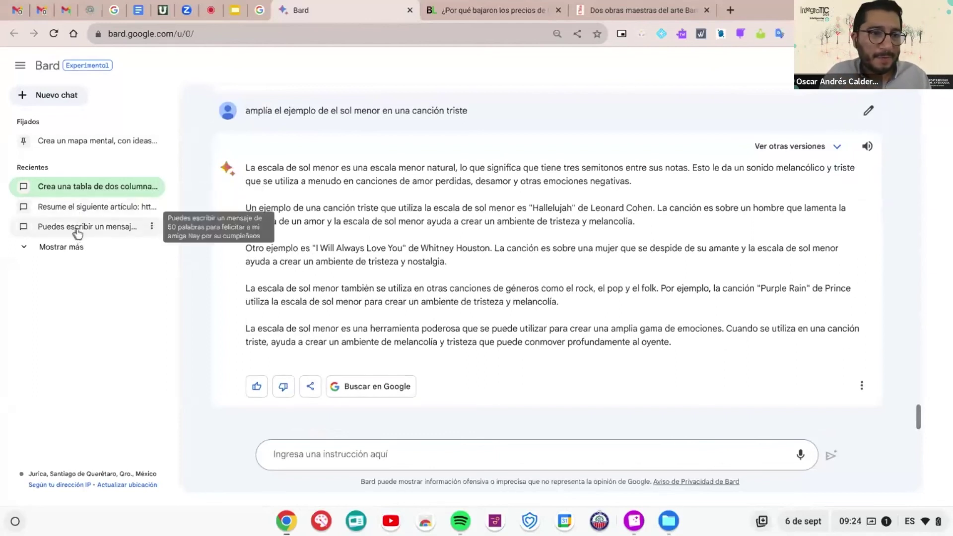
- Open the pinned mind map chat and go back to its three-question A, B, C exam about agricultural inputs
click(91, 143)
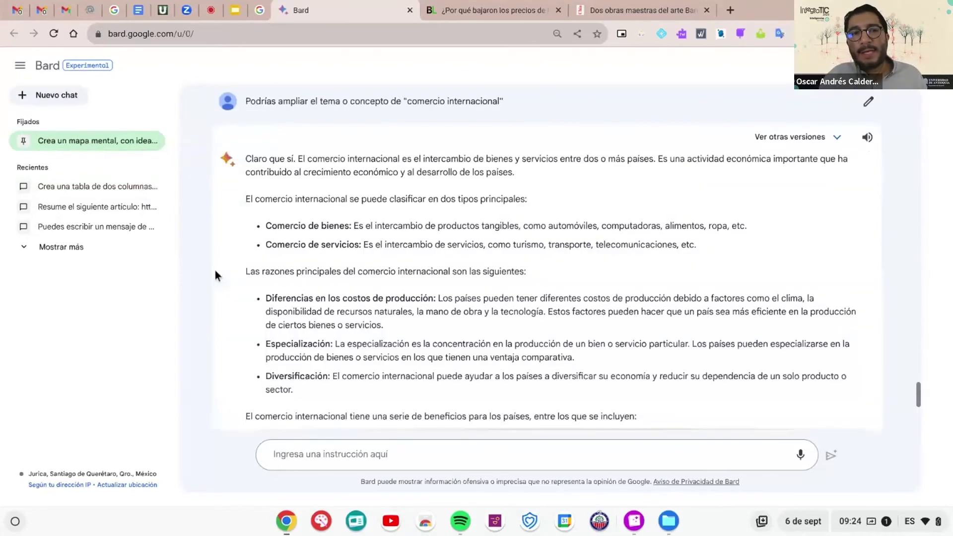
scroll(215, 270, up, 15)
scroll(215, 270, up, 10)
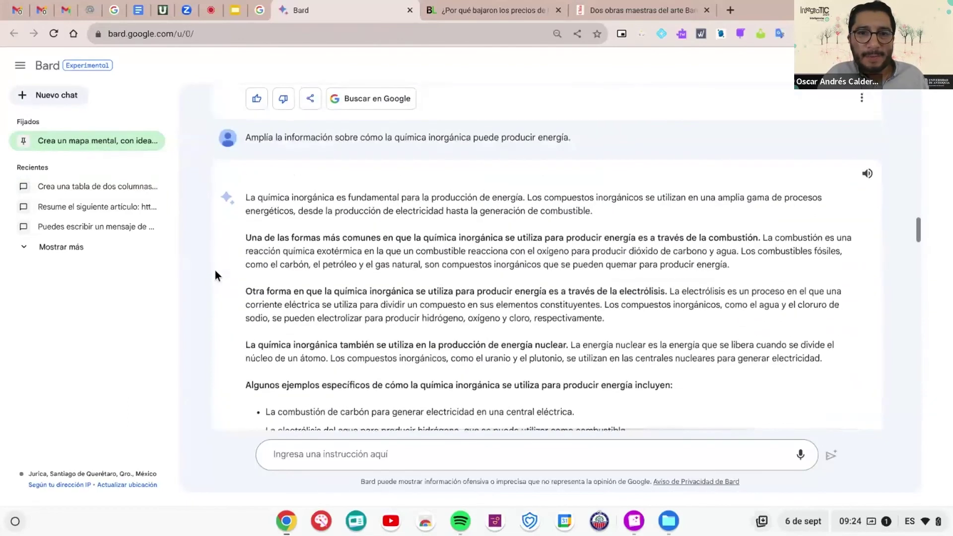
scroll(215, 270, up, 10)
scroll(216, 270, down, 2)
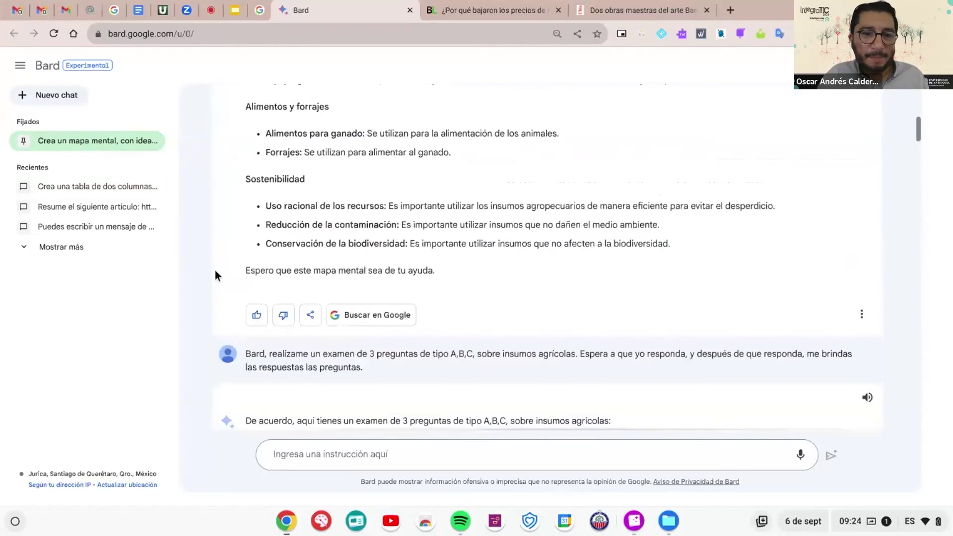
scroll(215, 270, down, 4)
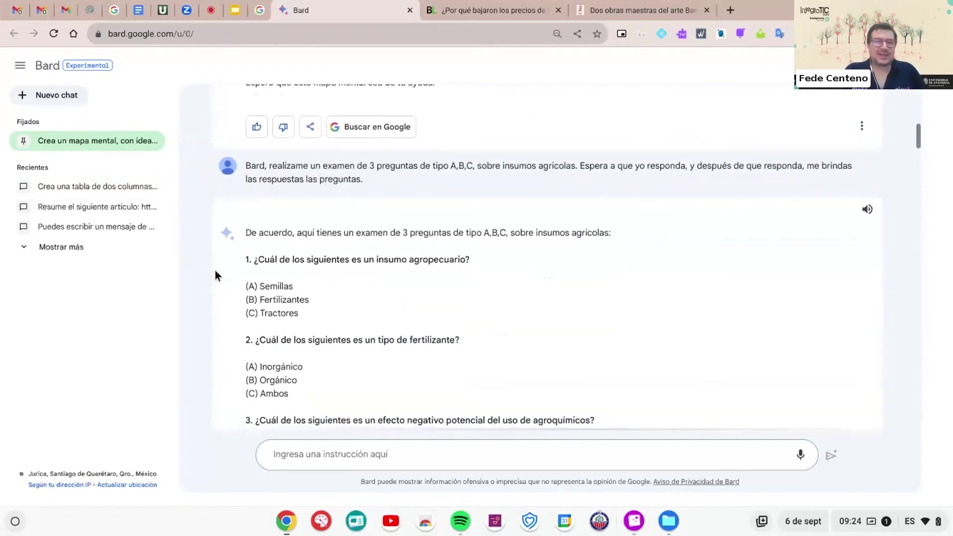
- Examine the wording of the exam prompt and the three multiple-choice questions Bard generated on agricultural inputs
scroll(215, 271, down, 2)
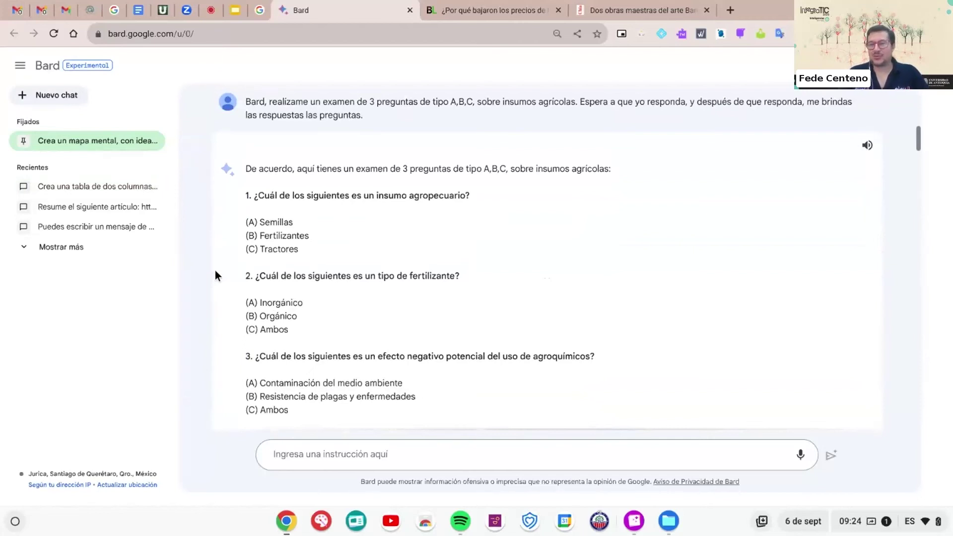
scroll(215, 270, down, 1)
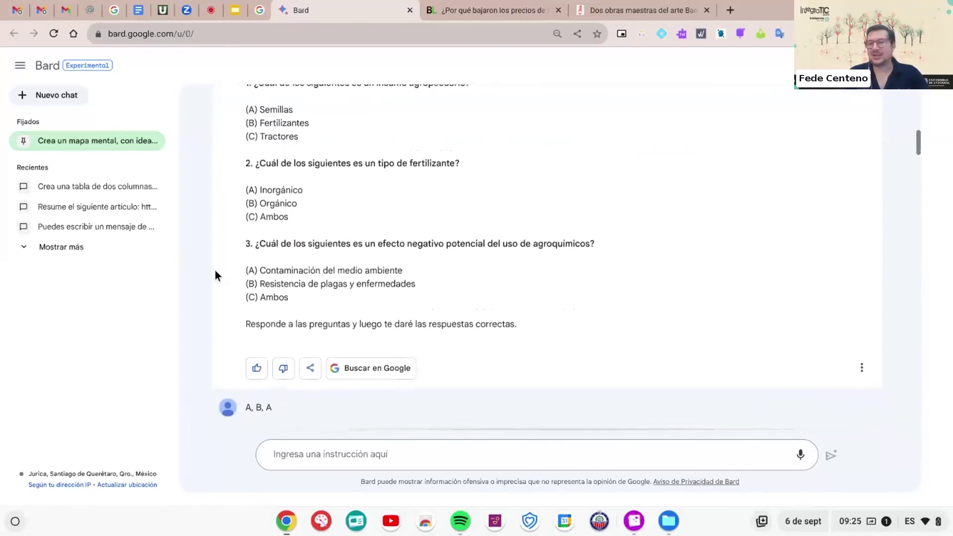
scroll(215, 275, up, 3)
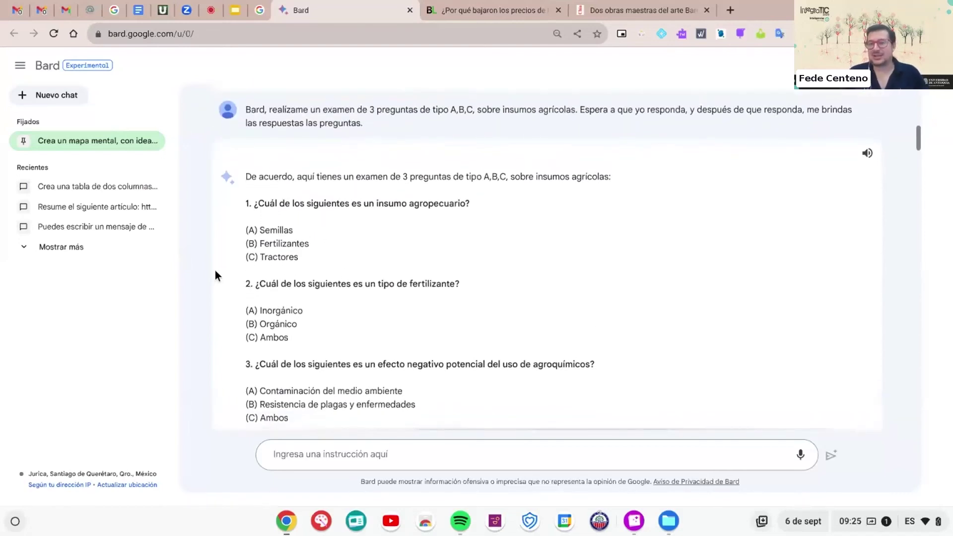
scroll(215, 275, down, 1)
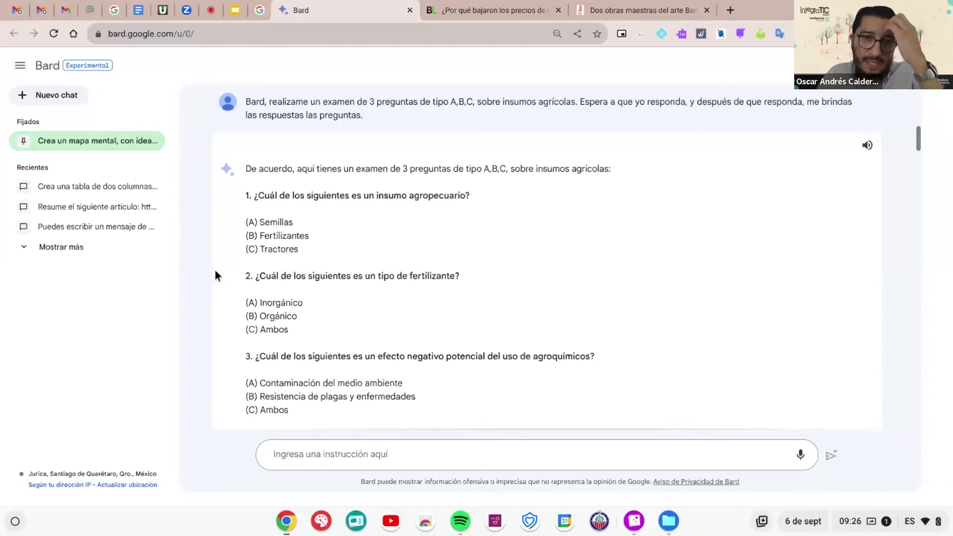
scroll(540, 113, up, 3)
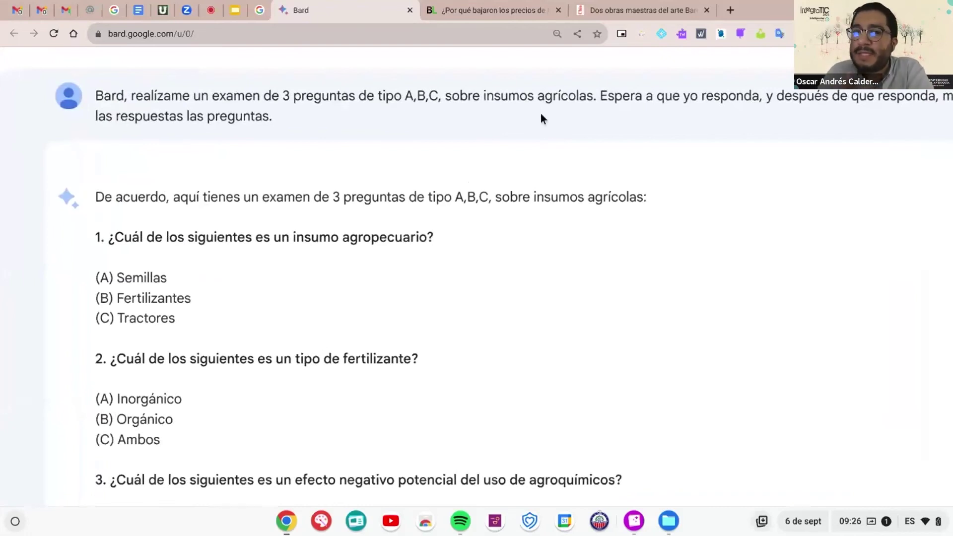
scroll(541, 113, right, 3)
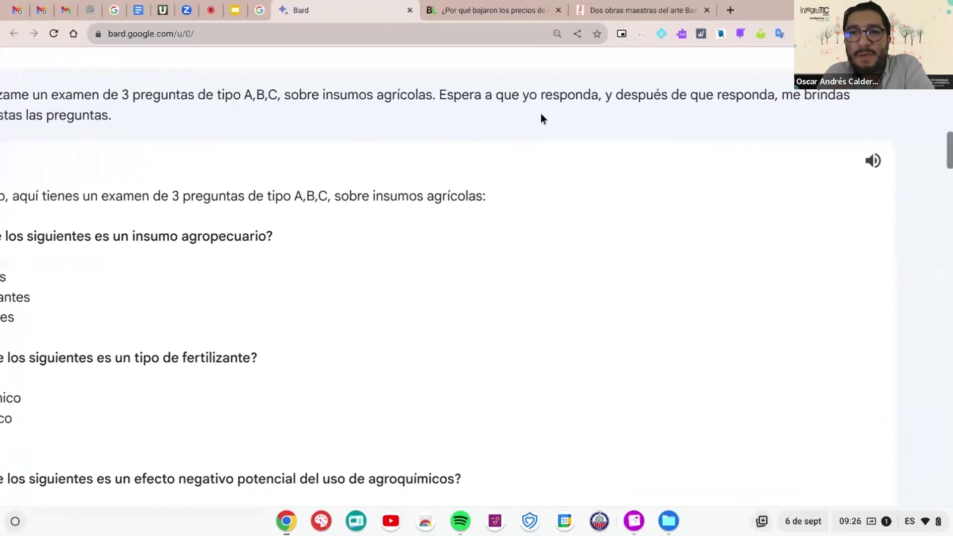
scroll(541, 118, left, 3)
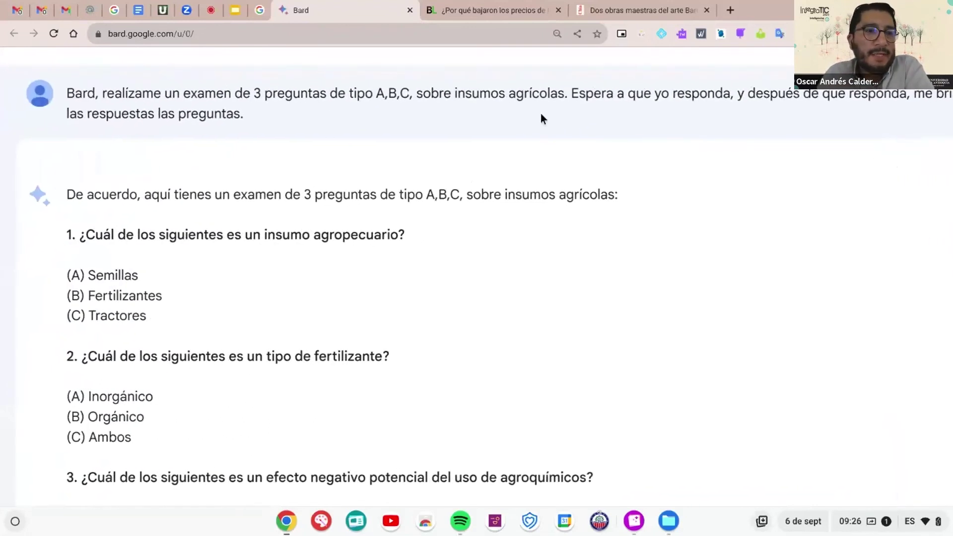
scroll(540, 118, left, 2)
scroll(540, 118, down, 2)
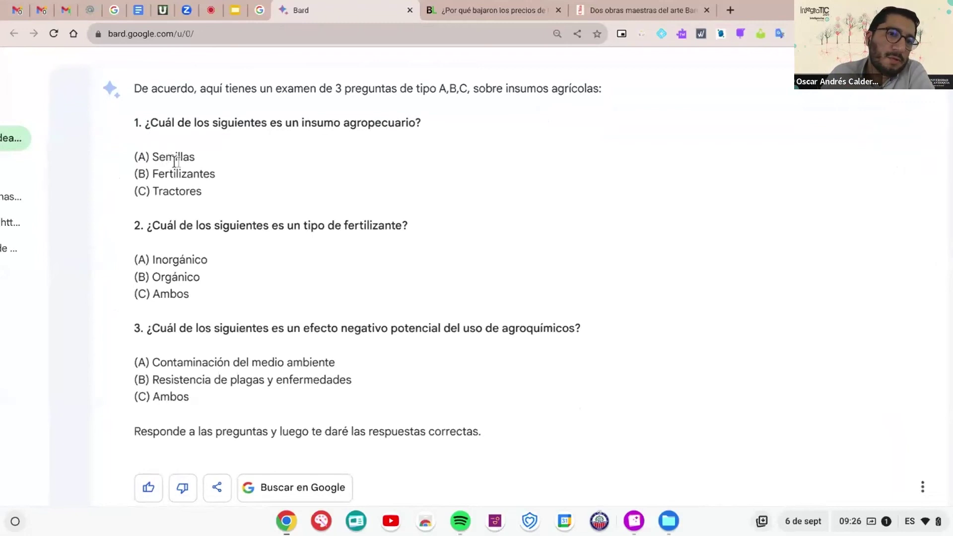
- Review the submitted exam answers "A, B, A" and Bard's correction and explanation for each question
scroll(180, 169, down, 1)
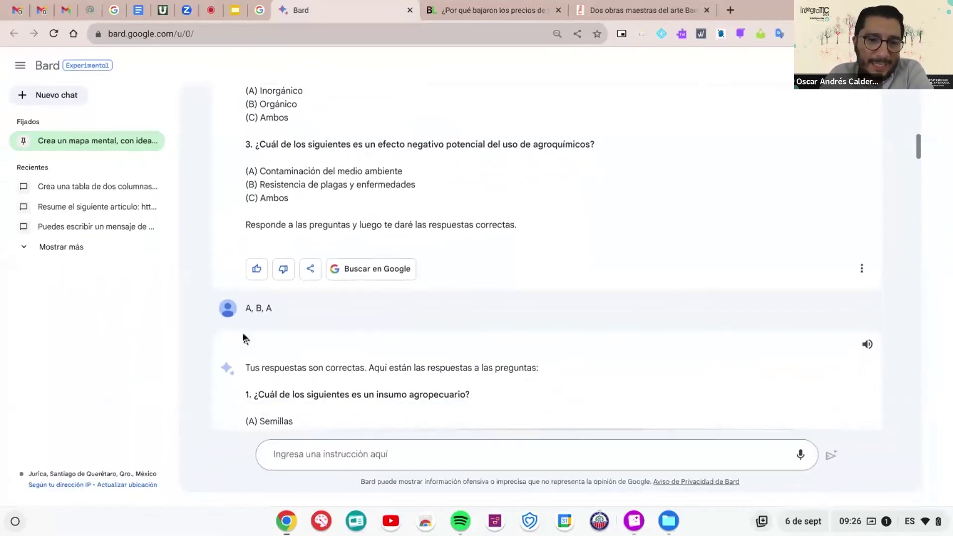
scroll(244, 339, up, 5)
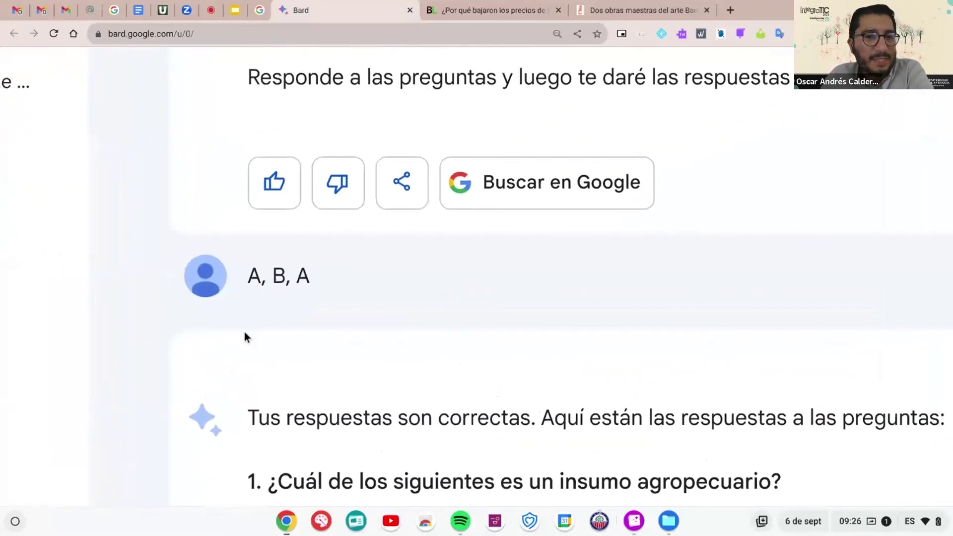
scroll(244, 331, down, 5)
scroll(550, 318, down, 2)
scroll(551, 317, down, 2)
scroll(551, 318, up, 5)
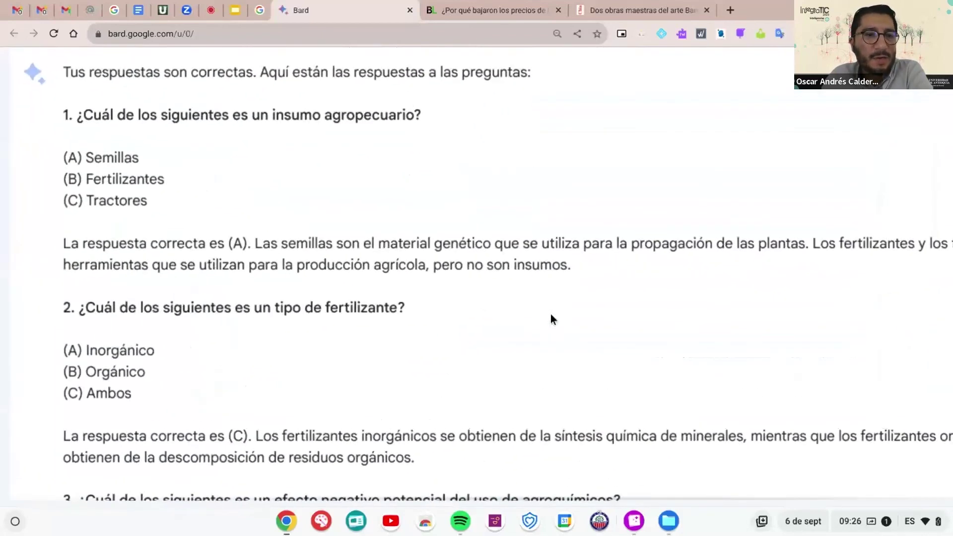
scroll(549, 313, down, 1)
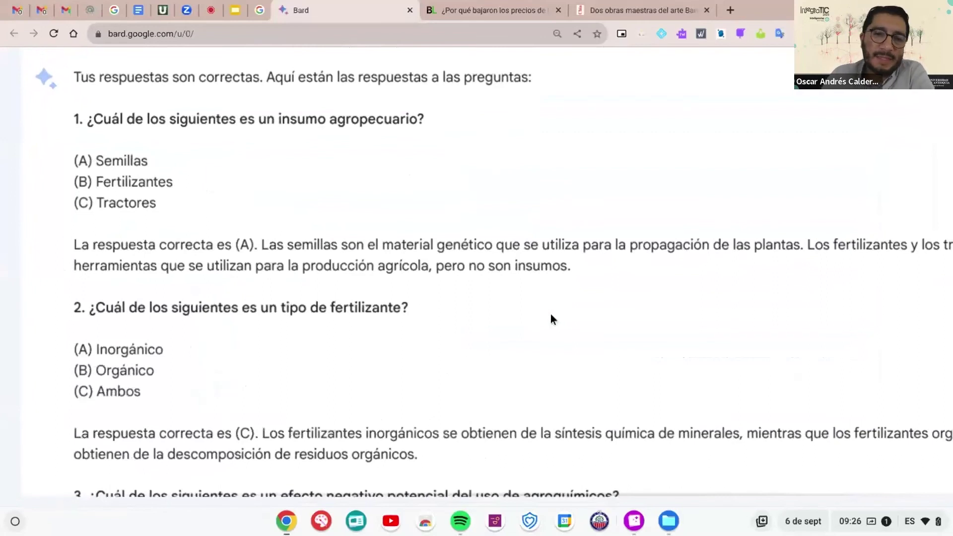
scroll(550, 314, down, 4)
scroll(550, 314, down, 2)
scroll(550, 313, up, 4)
scroll(550, 314, up, 2)
scroll(549, 314, down, 2)
scroll(550, 318, down, 3)
scroll(550, 318, down, 1)
scroll(550, 318, up, 3)
scroll(550, 315, down, 3)
scroll(551, 315, up, 3)
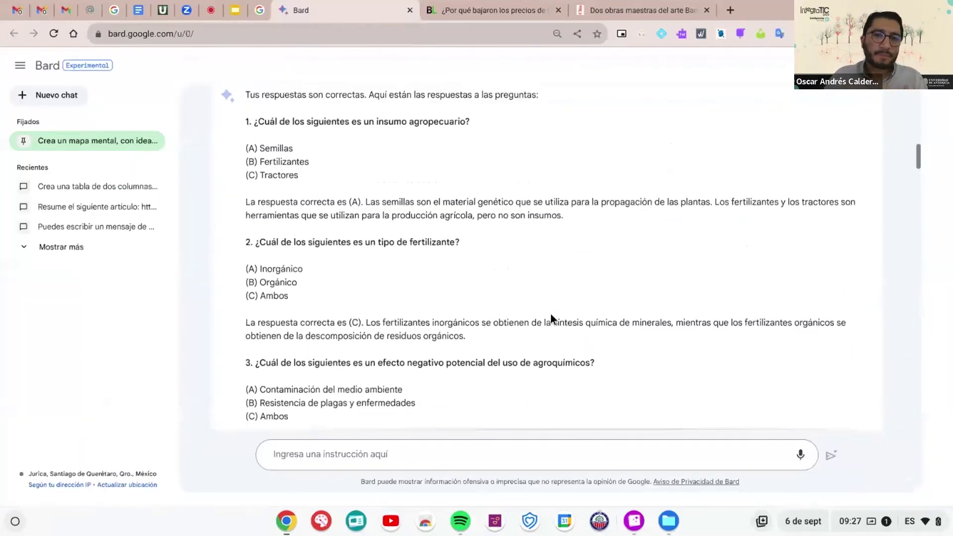
scroll(550, 318, up, 1)
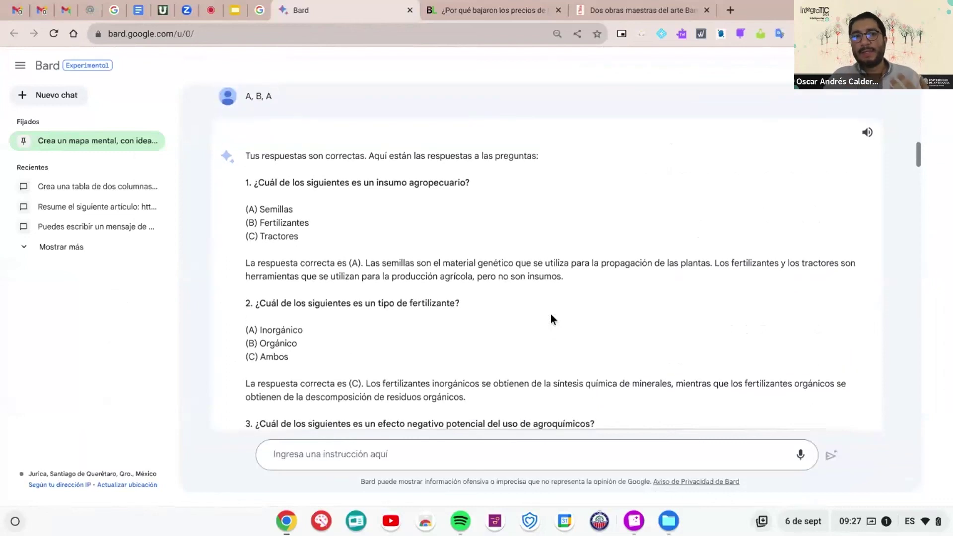
scroll(551, 313, down, 2)
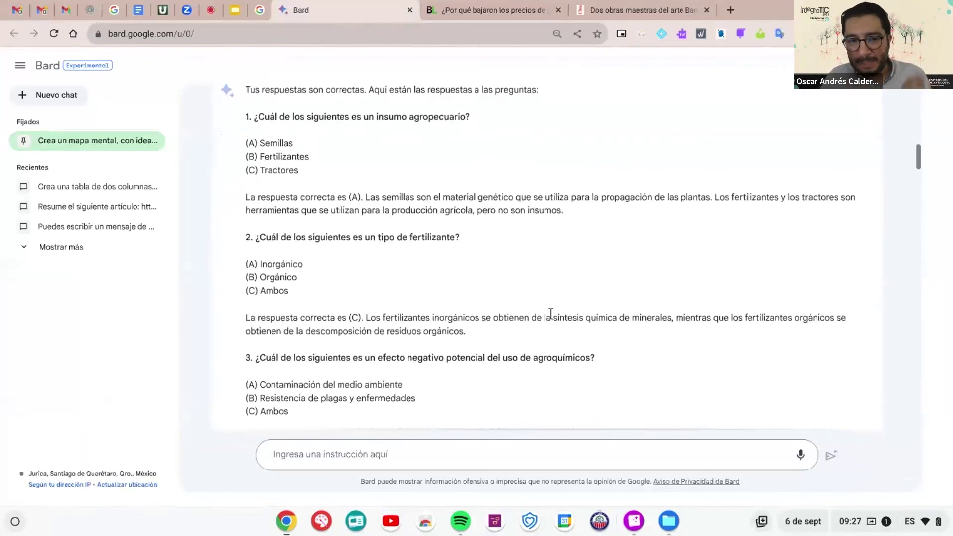
- Write a prompt with the topic "literatura barroca" asking for questions on it "de tipo selección múltiple"
click(331, 452)
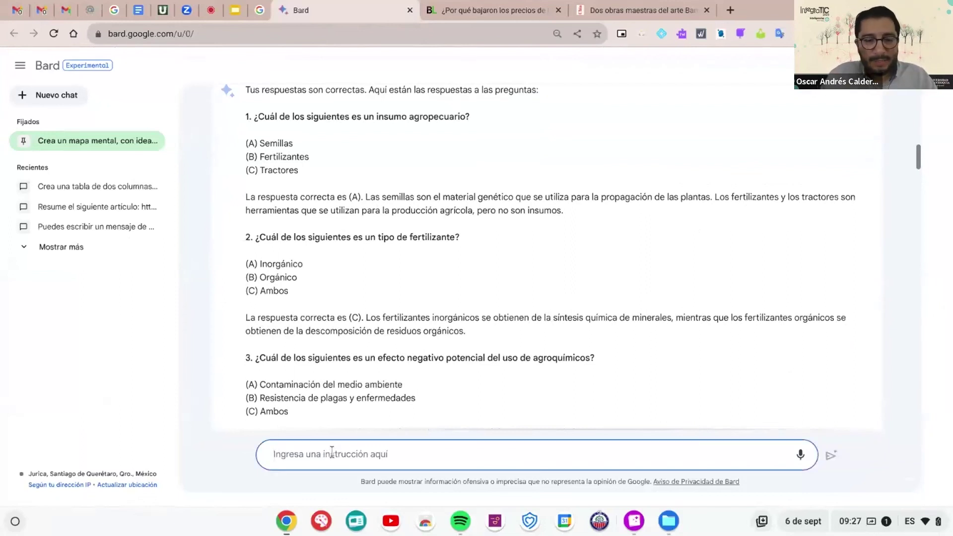
text(Tema: literatura barroca)
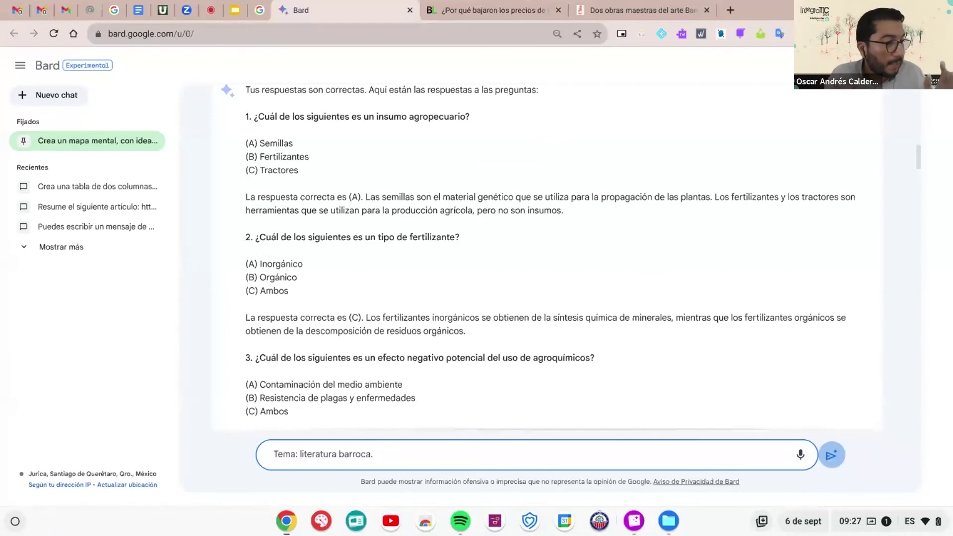
text(. Me)
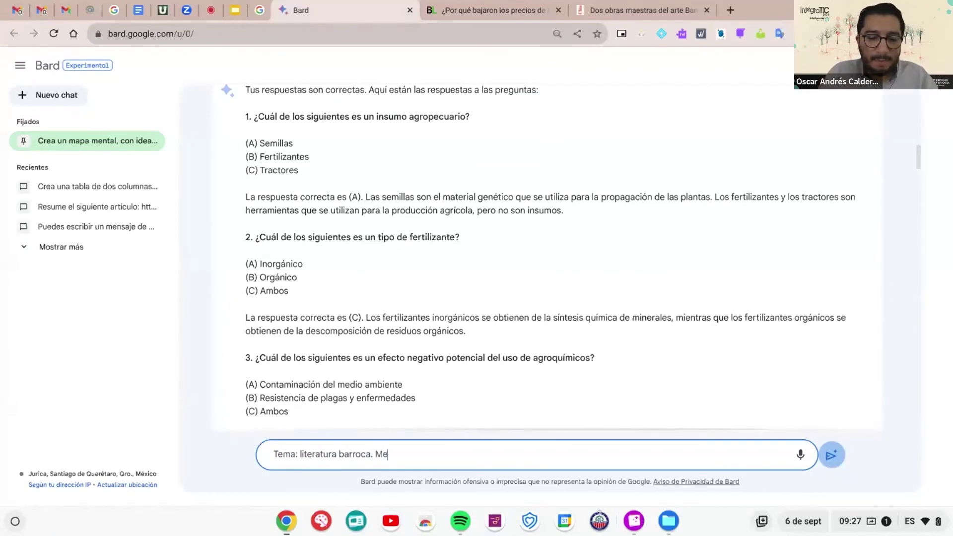
text( vas a realizar )
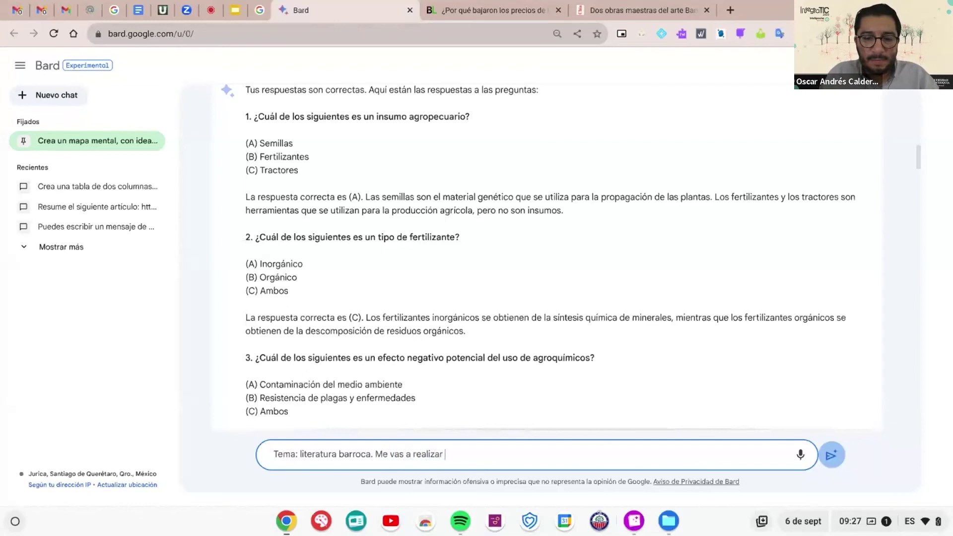
text(una preguntas sobre este tema)
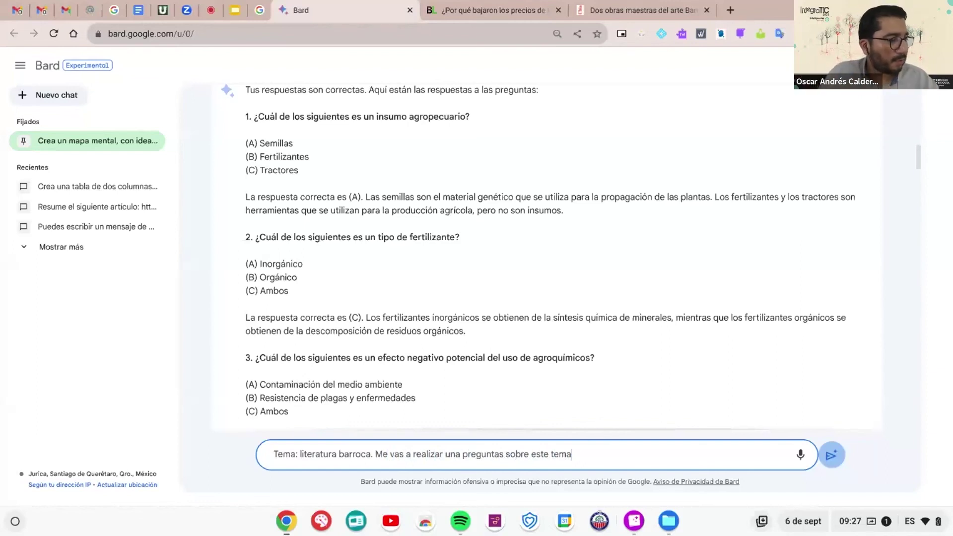
text(, de tiu)
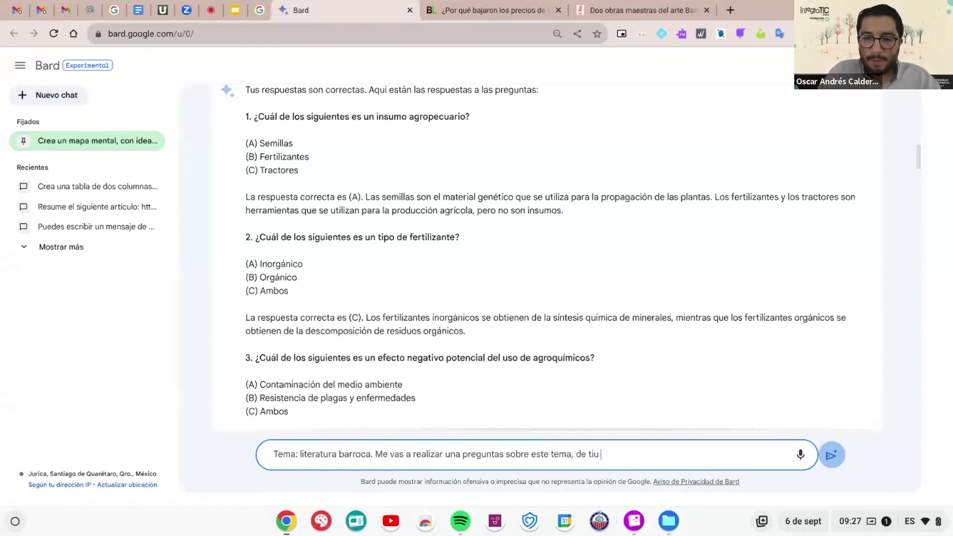
key(BackSpace)
text(po se)
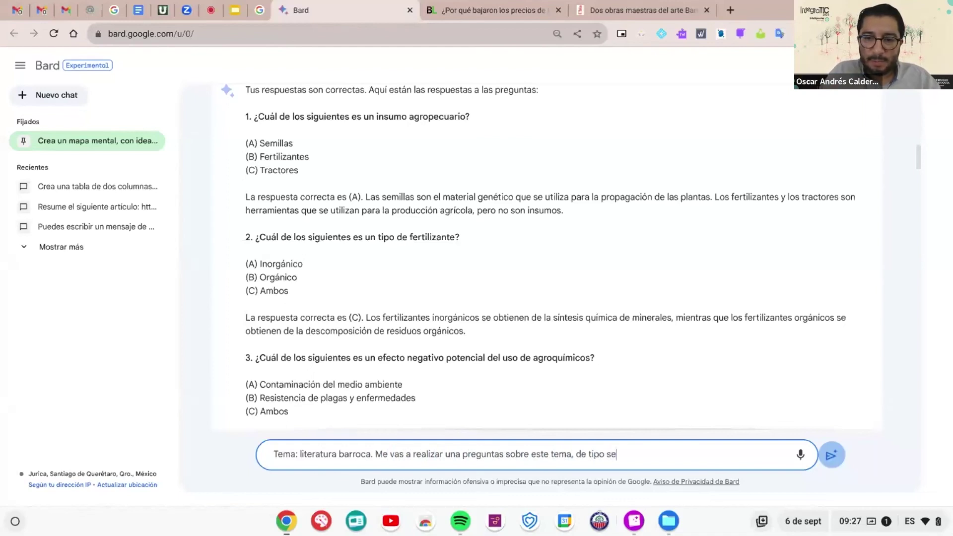
text(lección múltiple)
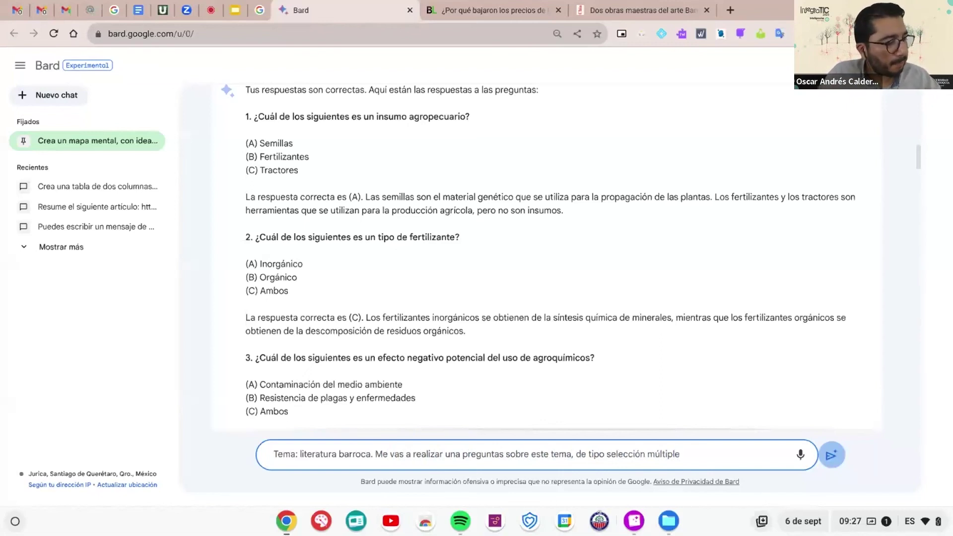
- Add that Bard must stop, wait for the answer and say "si es correcto o incorrecto", and submit the prompt
text(. Vas a pa)
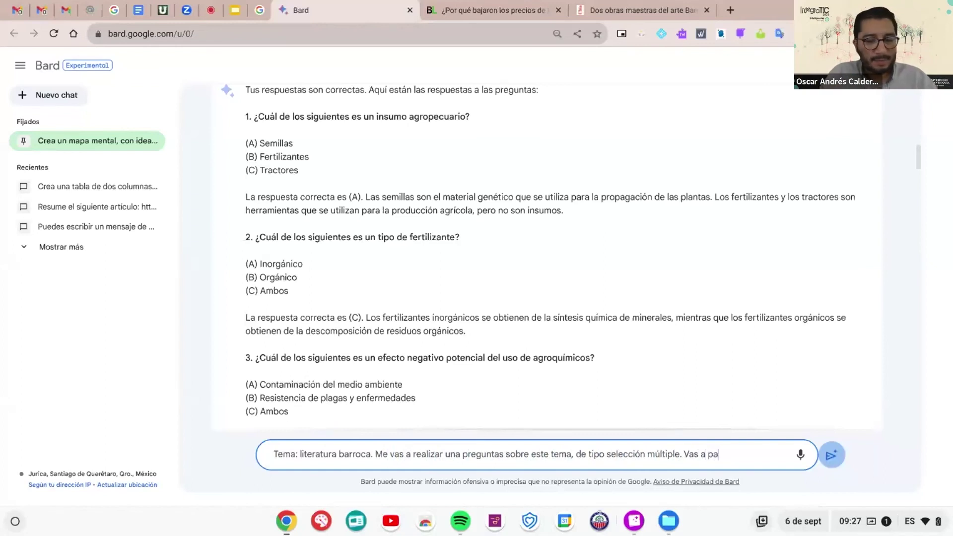
text(rar, espera a qu)
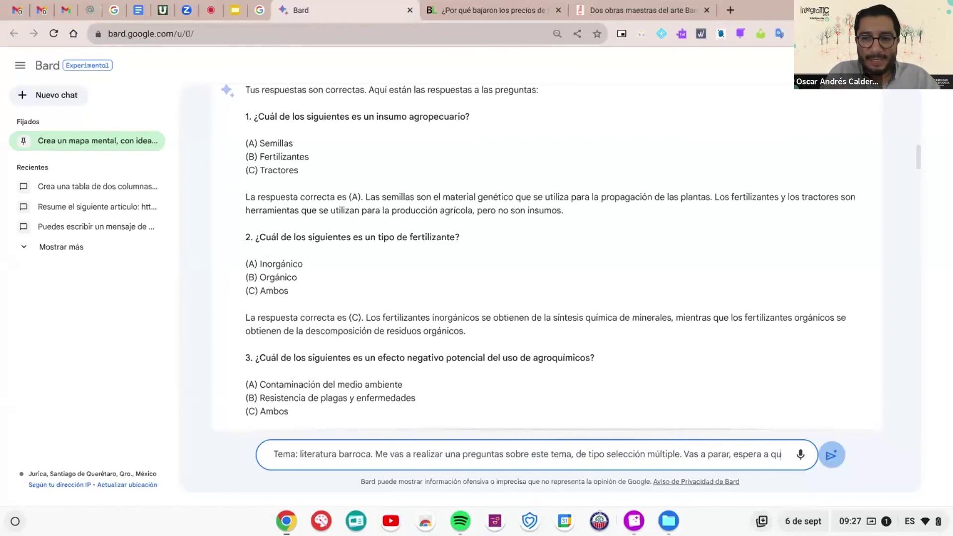
text(e yo responda, )
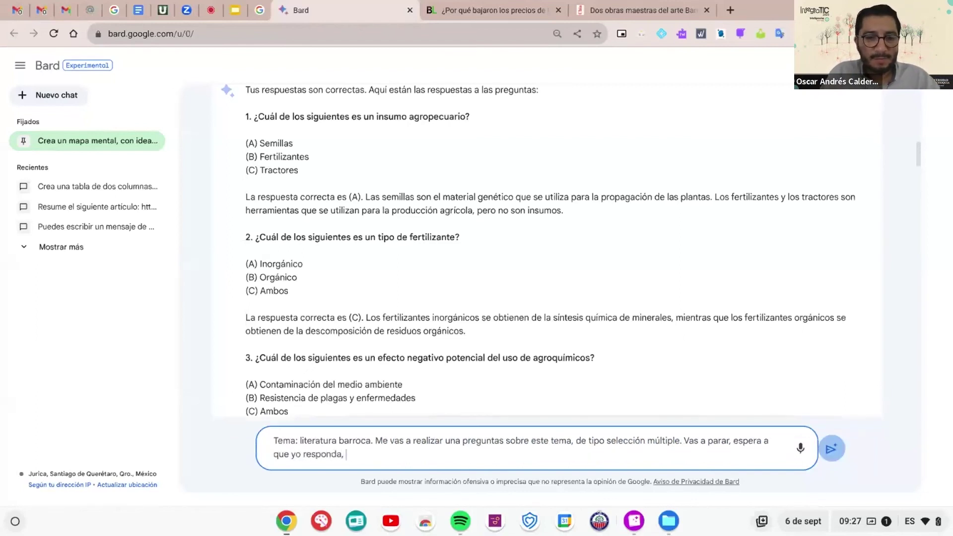
text(y después me dices si es corre)
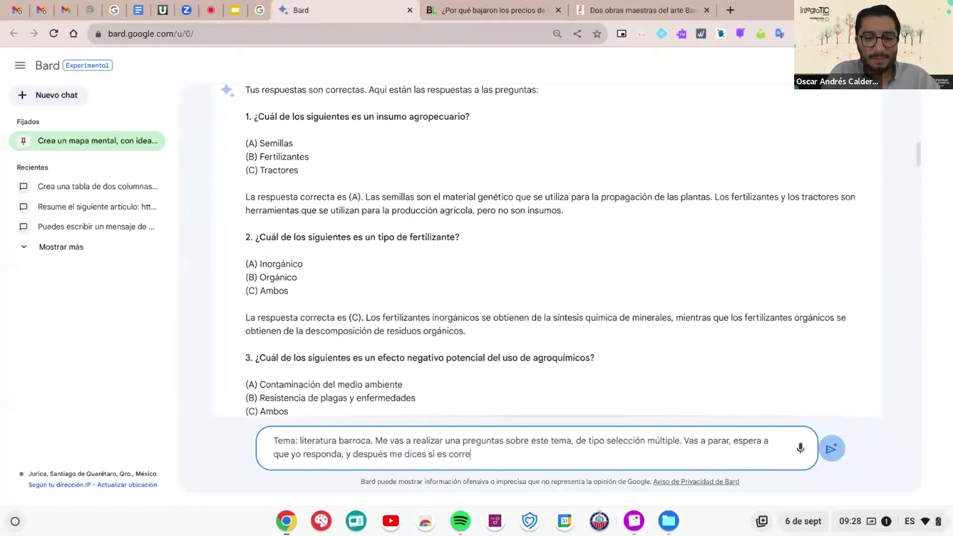
text(cto o incorr)
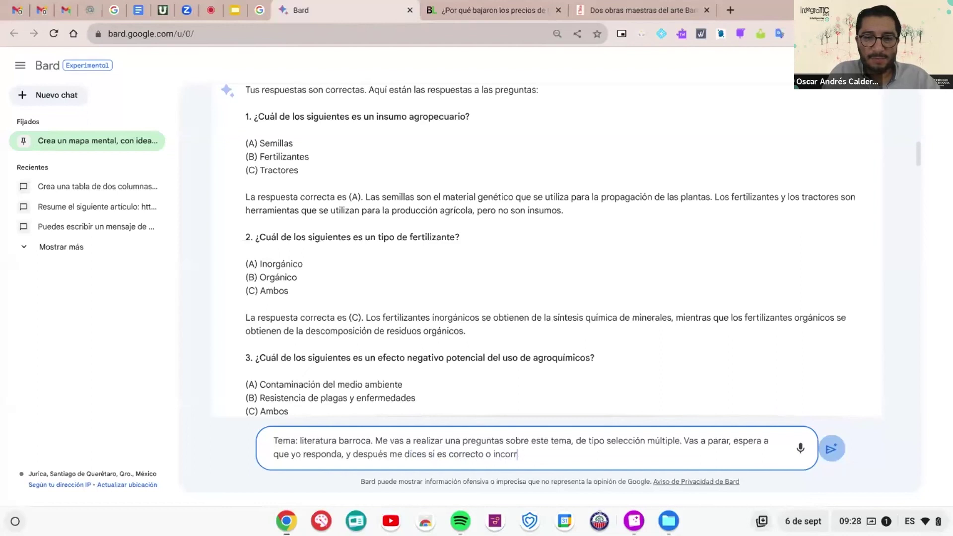
text(ecto.)
scroll(331, 451, up, 5)
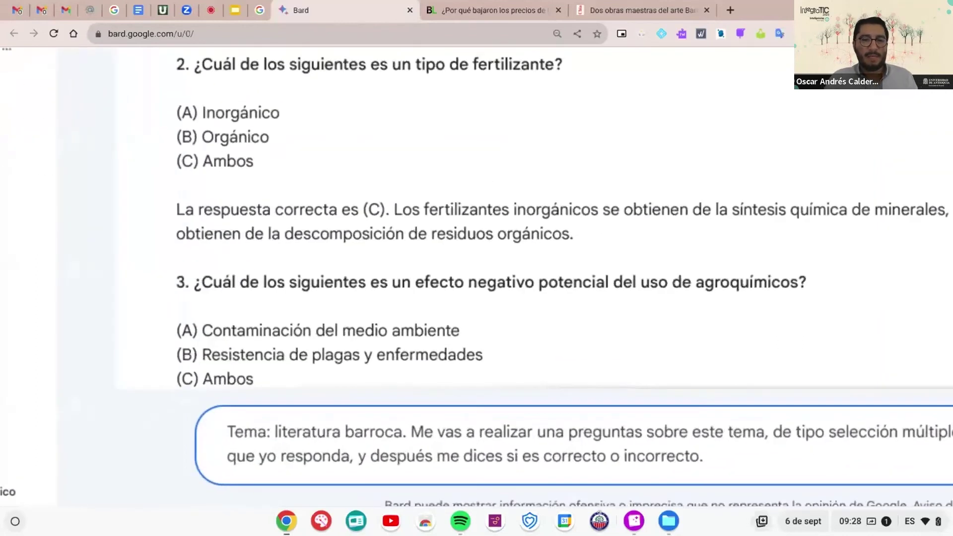
scroll(330, 451, down, 5)
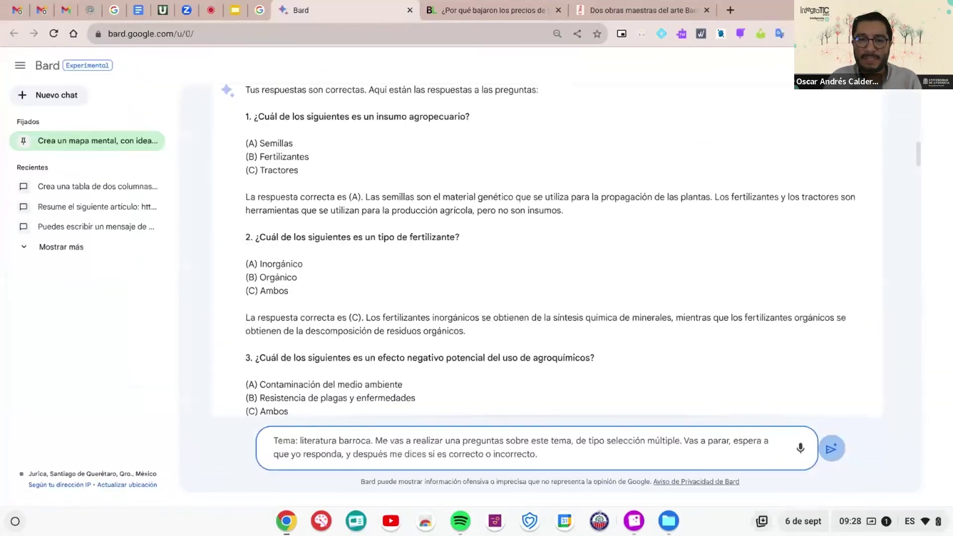
click(831, 451)
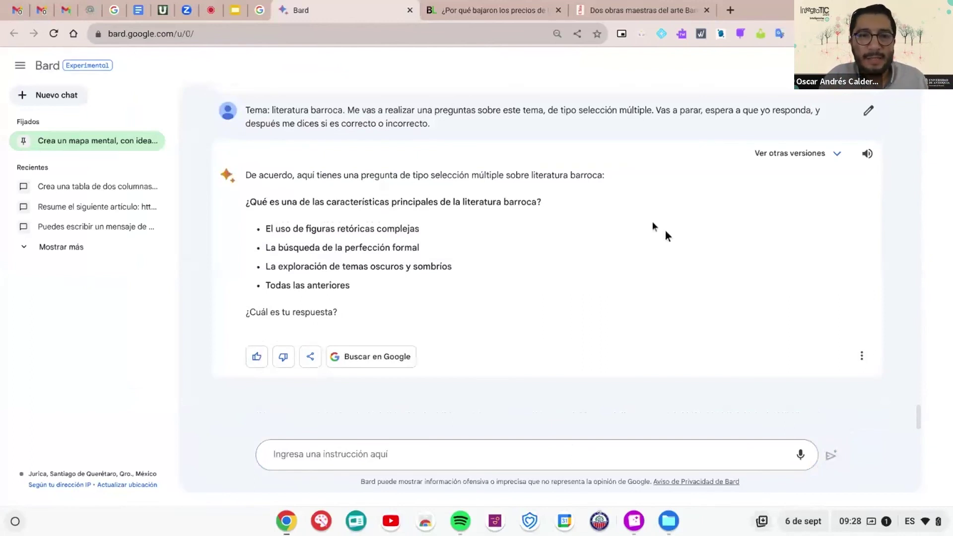
- Answer the baroque literature question with "La exploración de temas oscuros y sombríos" and read Bard's feedback at enlarged size
key(ctrl+plus)
key(ctrl+plus)
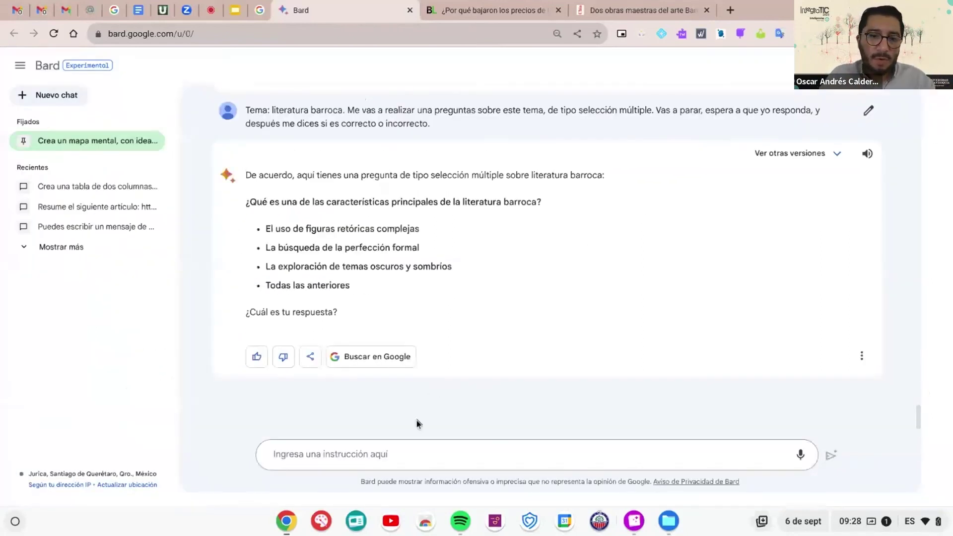
click(397, 454)
text(La exp)
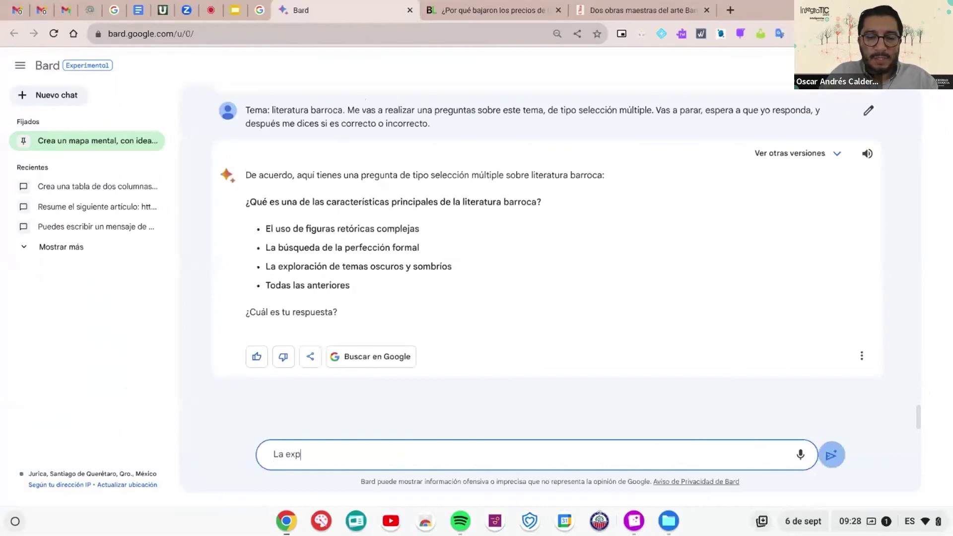
text(loración de)
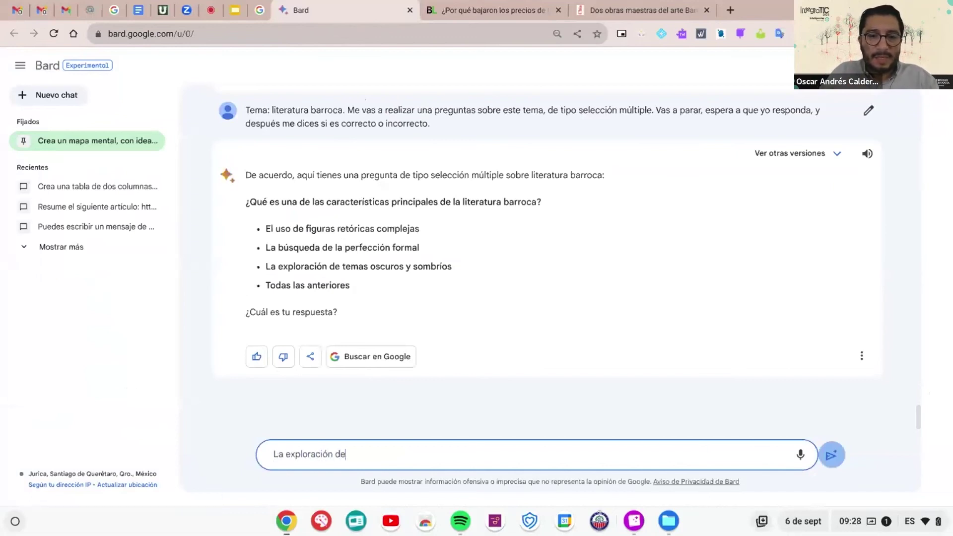
text( temas oscuros )
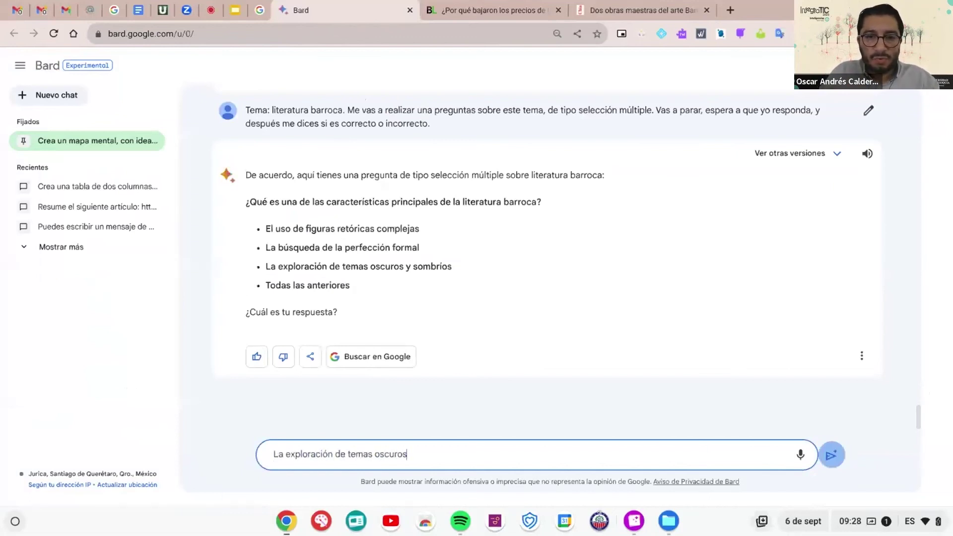
text(y s)
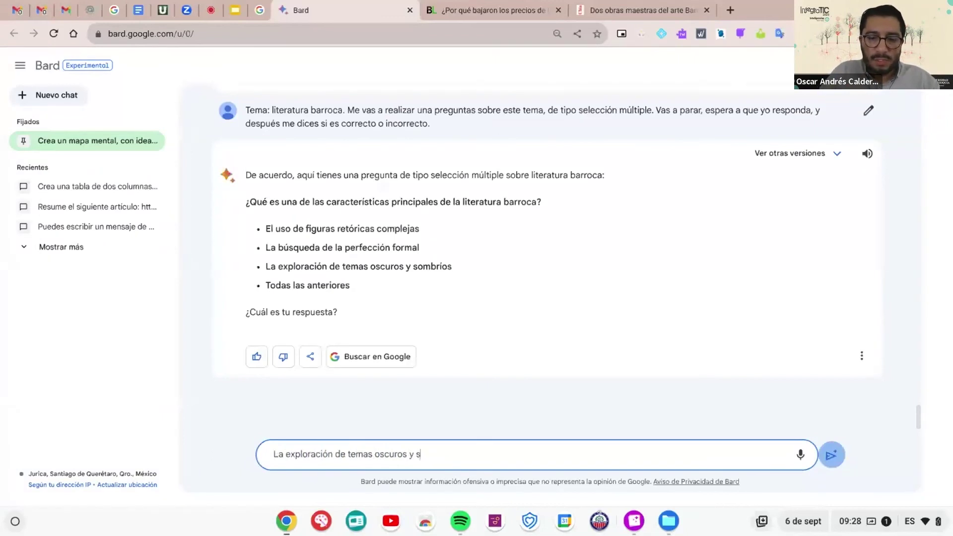
text(ombríos)
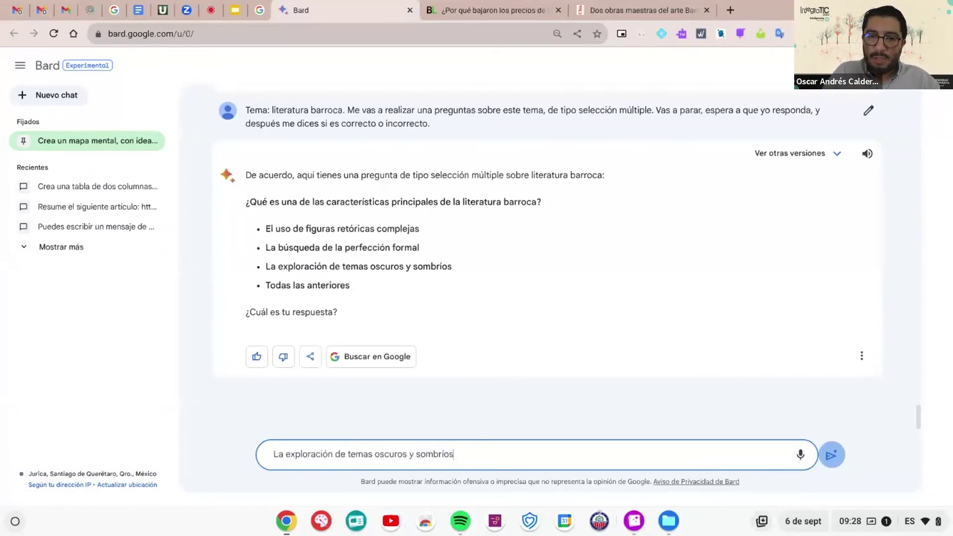
key(Return)
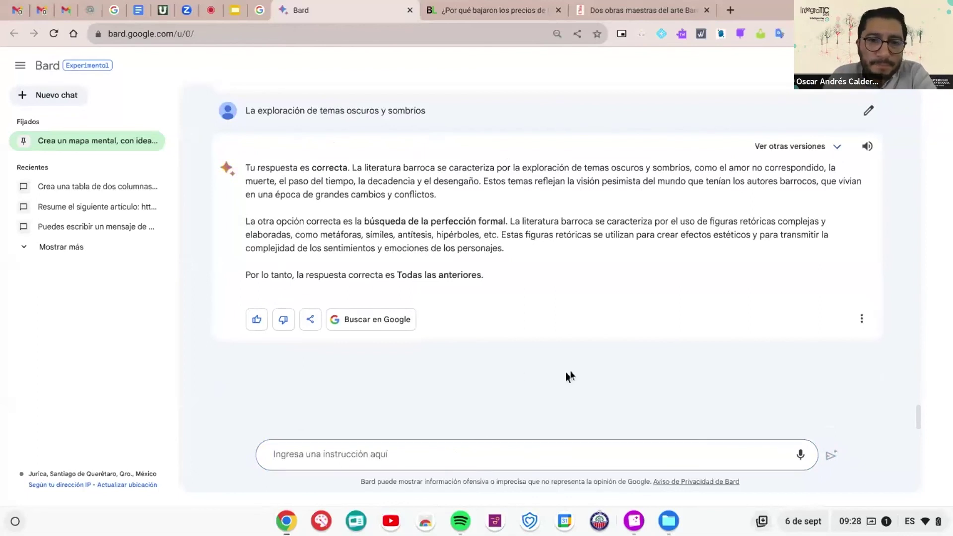
scroll(506, 204, up, 3)
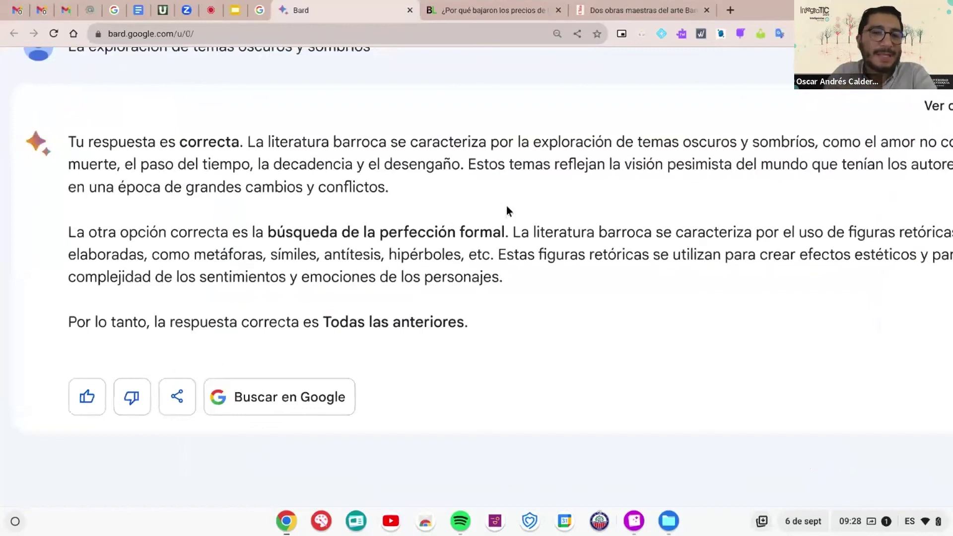
key(ctrl+minus)
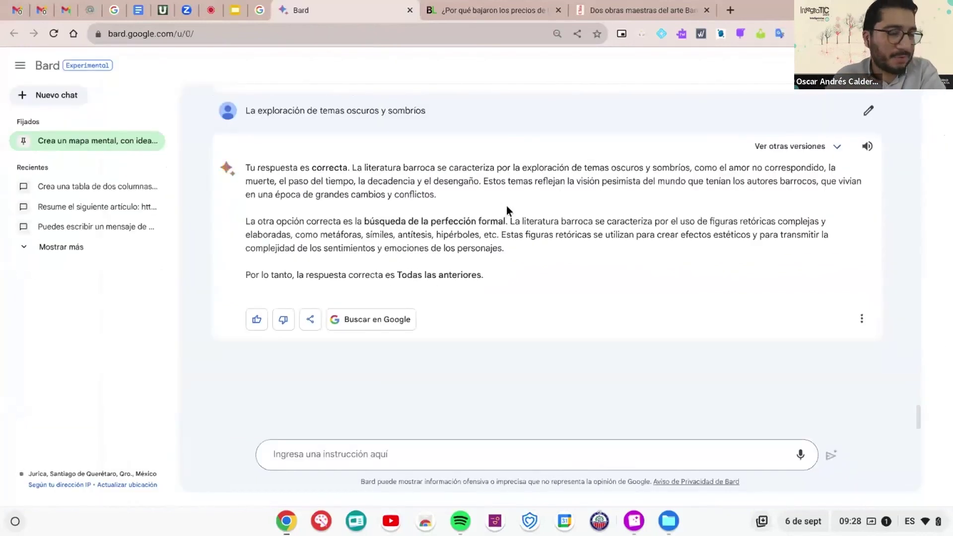
- Go back to the earlier exam on infectious diseases in cows and examine its prompt and multiple-choice question
scroll(506, 206, up, 15)
scroll(506, 206, up, 15)
scroll(506, 206, up, 10)
scroll(506, 206, up, 6)
scroll(506, 211, up, 6)
scroll(506, 211, down, 2)
scroll(507, 206, up, 2)
scroll(507, 205, up, 5)
scroll(506, 205, down, 1)
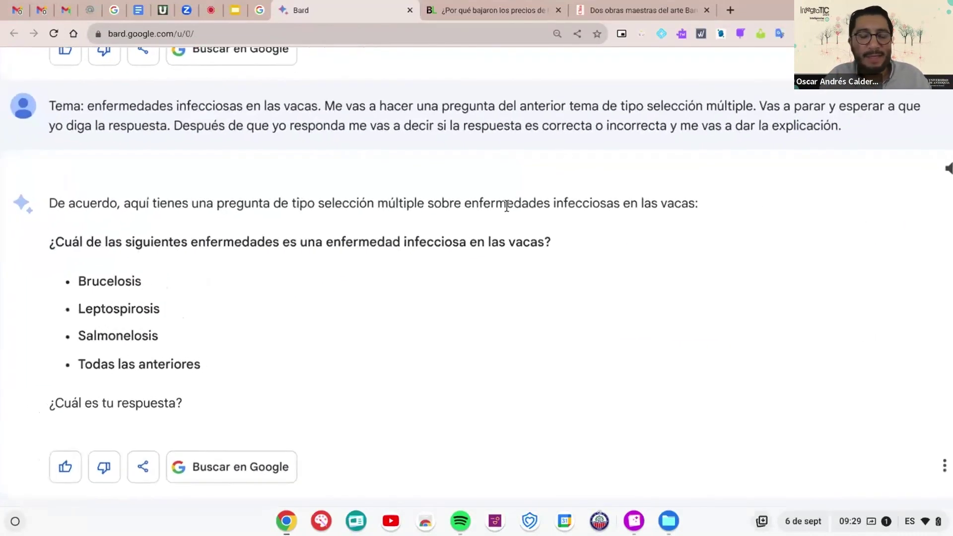
scroll(506, 206, down, 1)
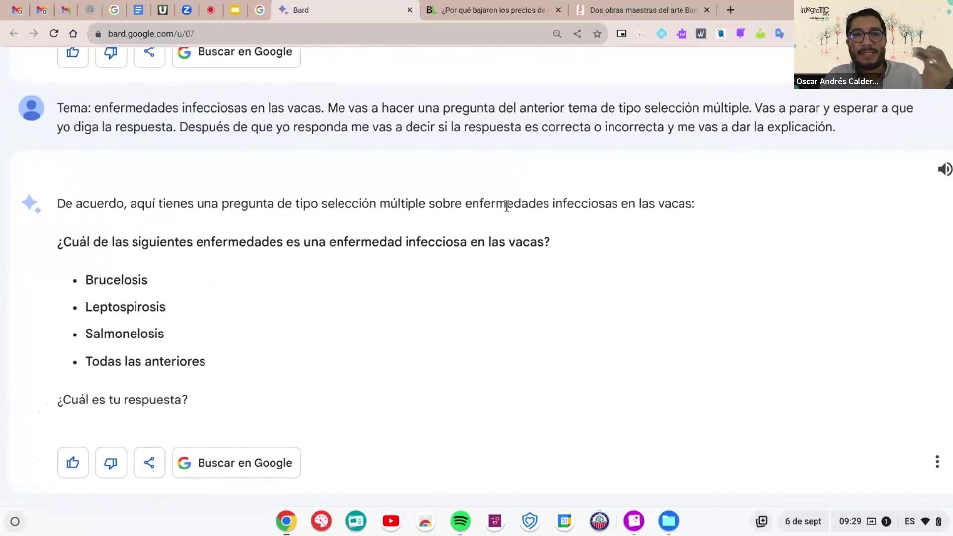
- Review the "Brucelosis" answer, Bard's explanation and the follow-up question requested with "Hazme otra pregunta"
scroll(506, 205, down, 3)
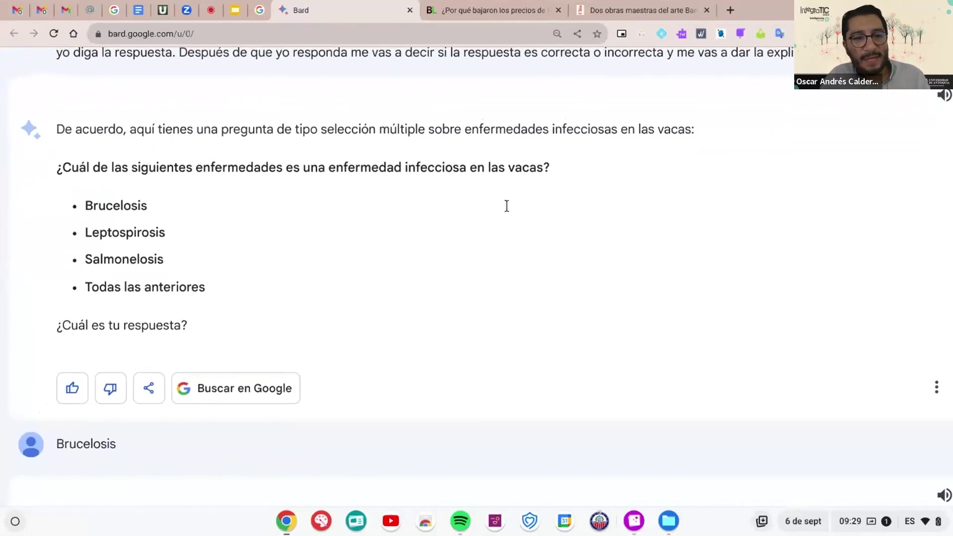
scroll(506, 206, down, 4)
scroll(506, 205, down, 14)
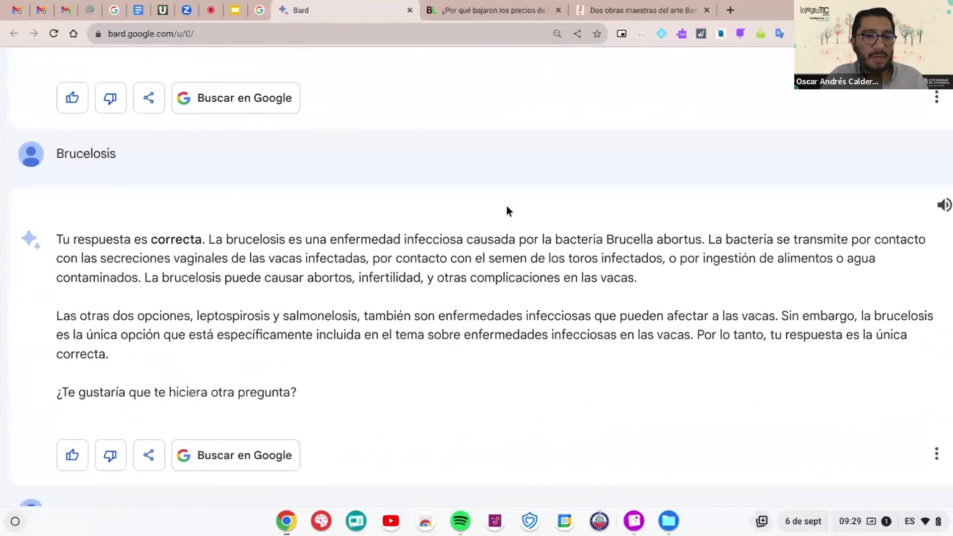
scroll(506, 206, up, 5)
key(ctrl+minus)
key(ctrl+minus)
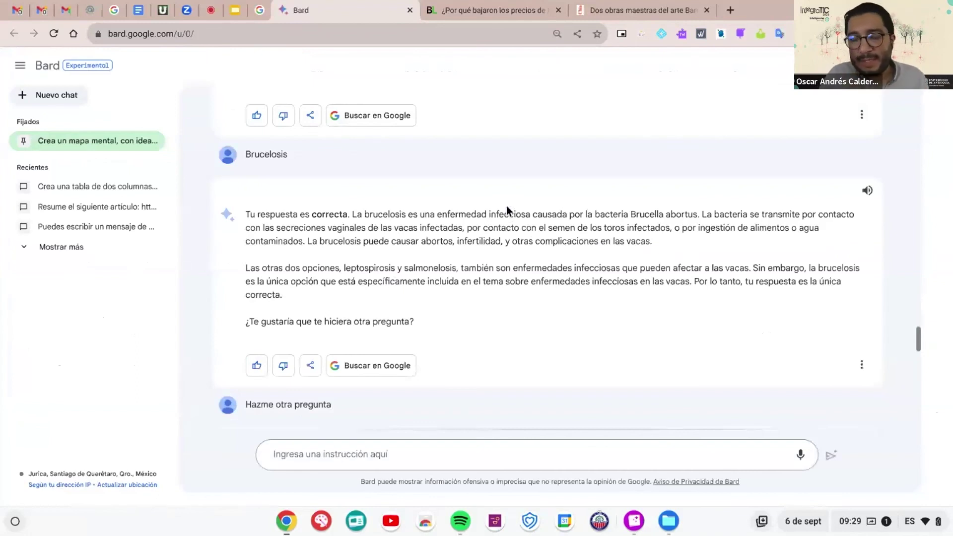
scroll(506, 205, down, 4)
scroll(506, 206, down, 1)
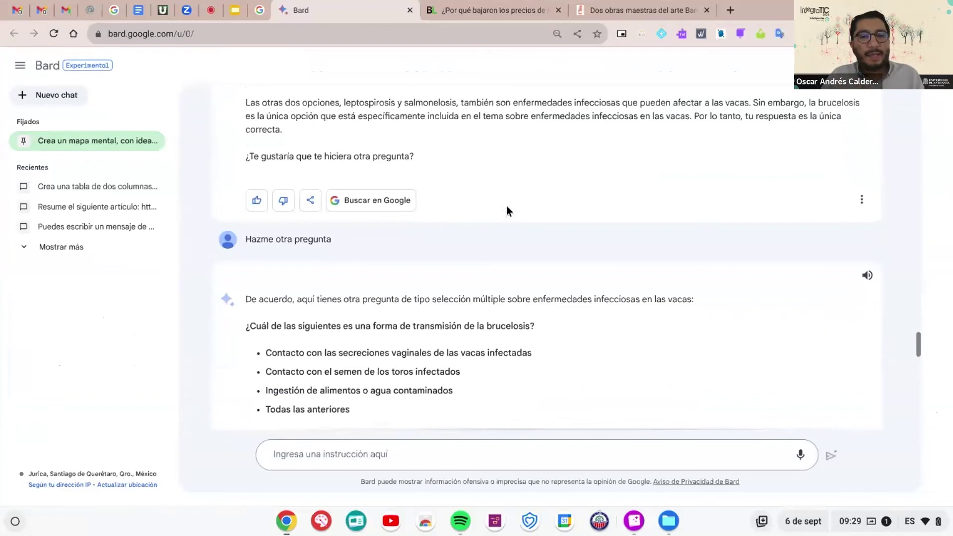
- Return to the end of the conversation and begin a new prompt with "Crea una tabla comparativa de dos columnas"
scroll(506, 206, down, 20)
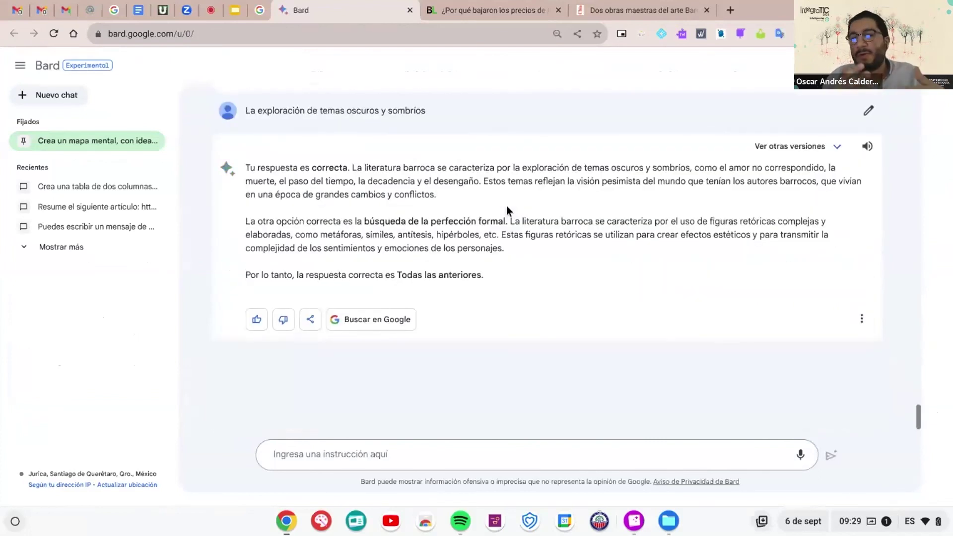
click(328, 453)
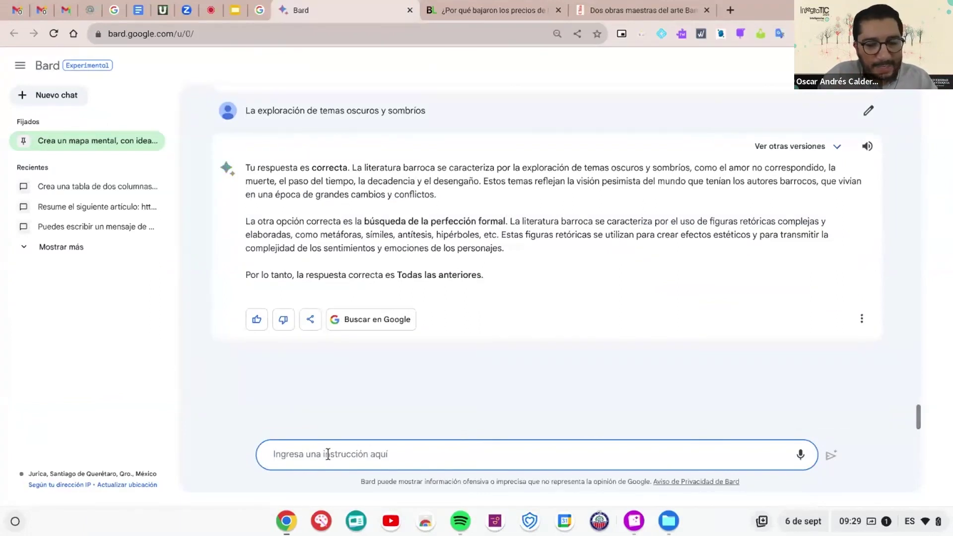
text(Ta)
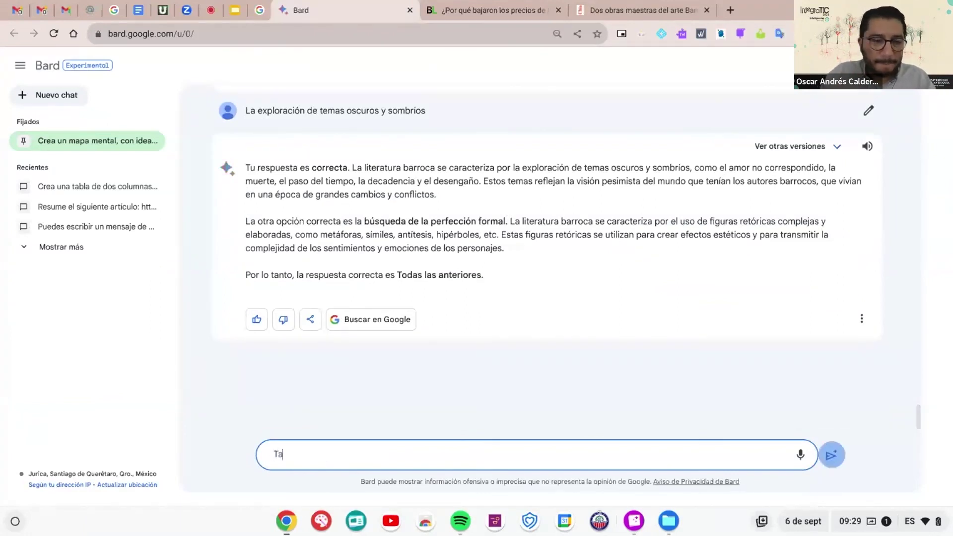
key(BackSpace)
key(BackSpace)
text(Crea una)
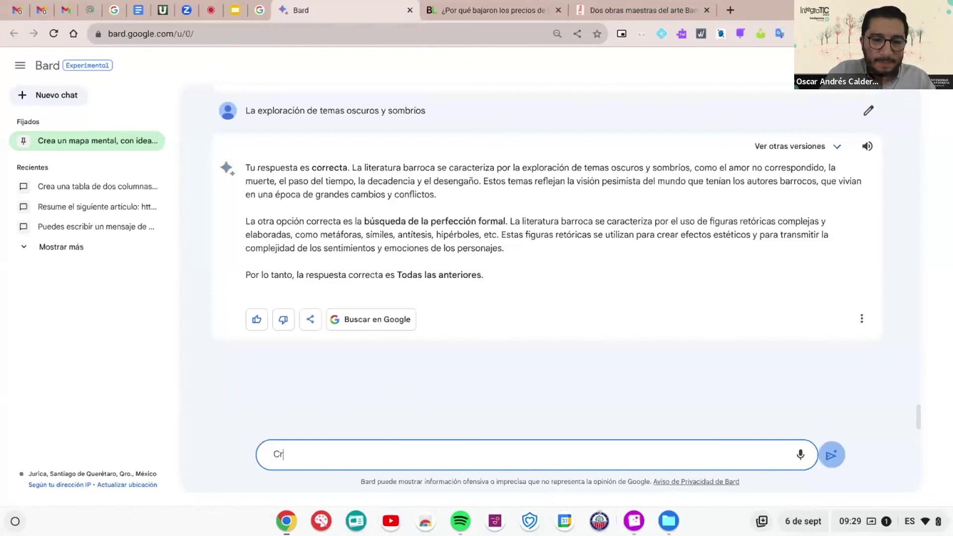
text(b)
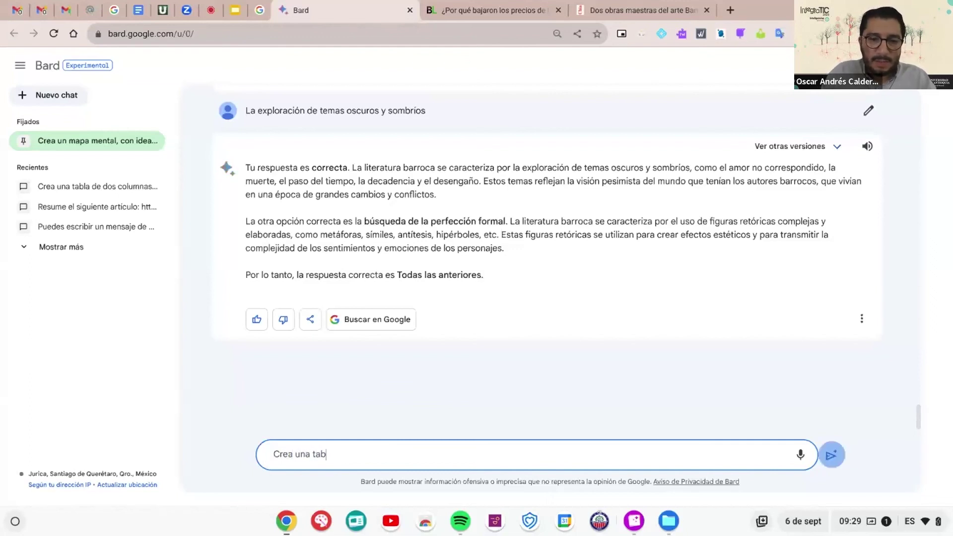
text(la comparativ)
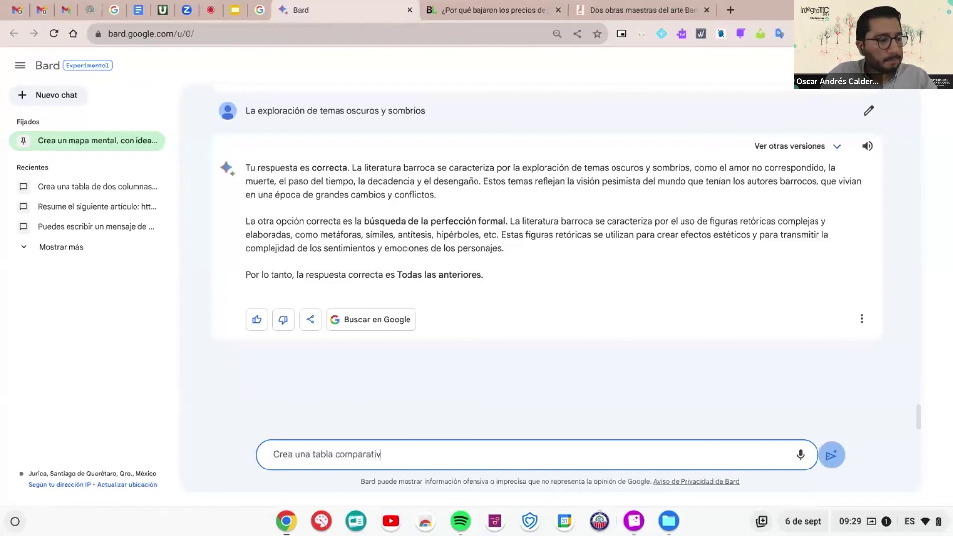
text(a de dos colu)
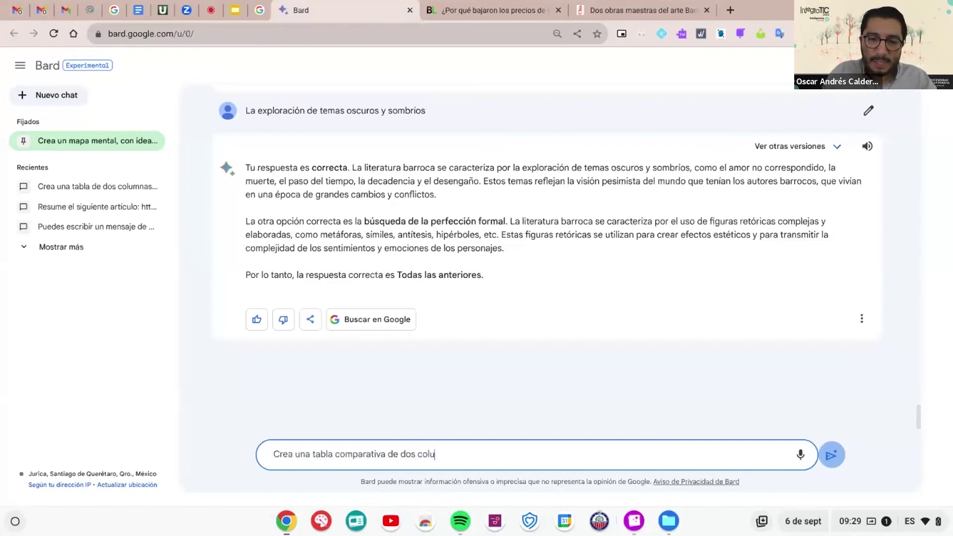
text(mnas co)
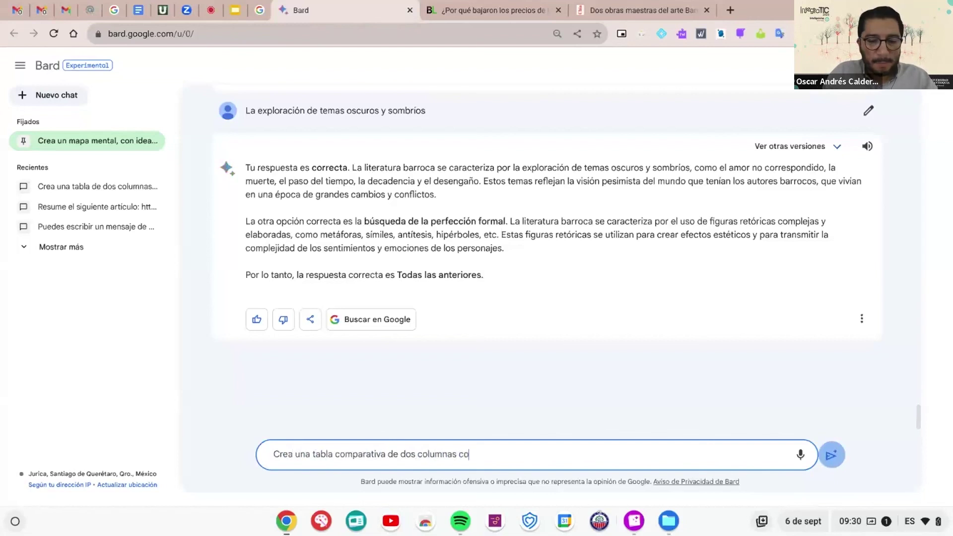
- Complete the prompt with "con preguntas y respuestas acerca de la historia del arte barroco." and submit it
text(n preguntas y respu)
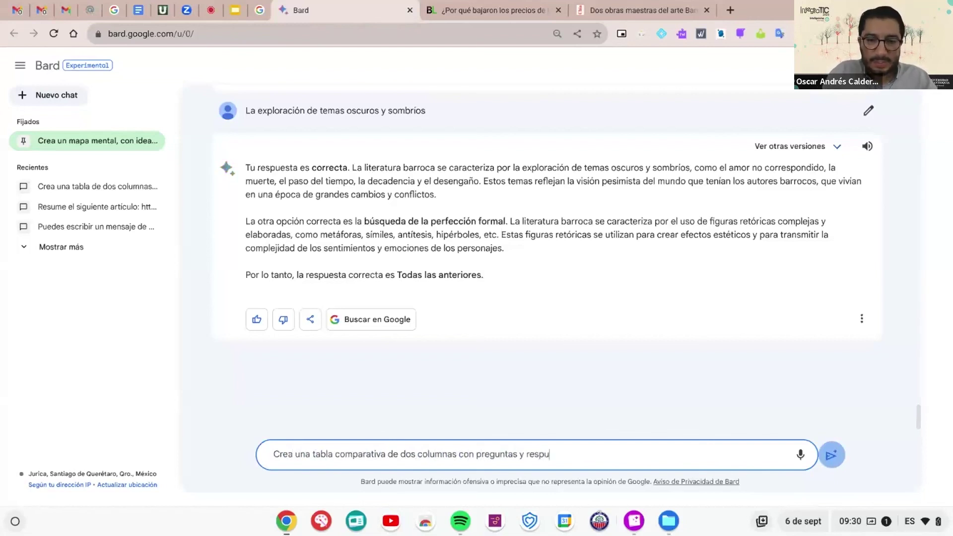
text(estas acerca de)
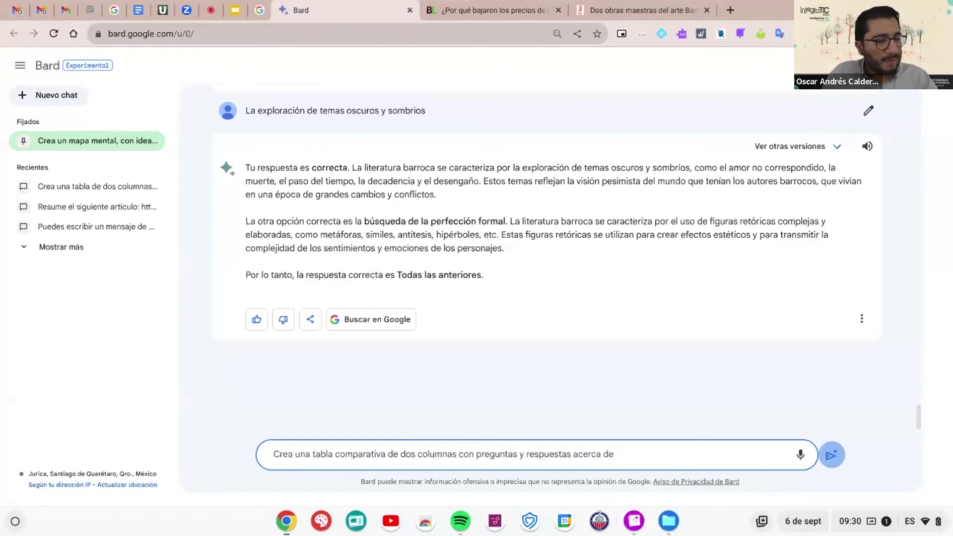
text( la historia )
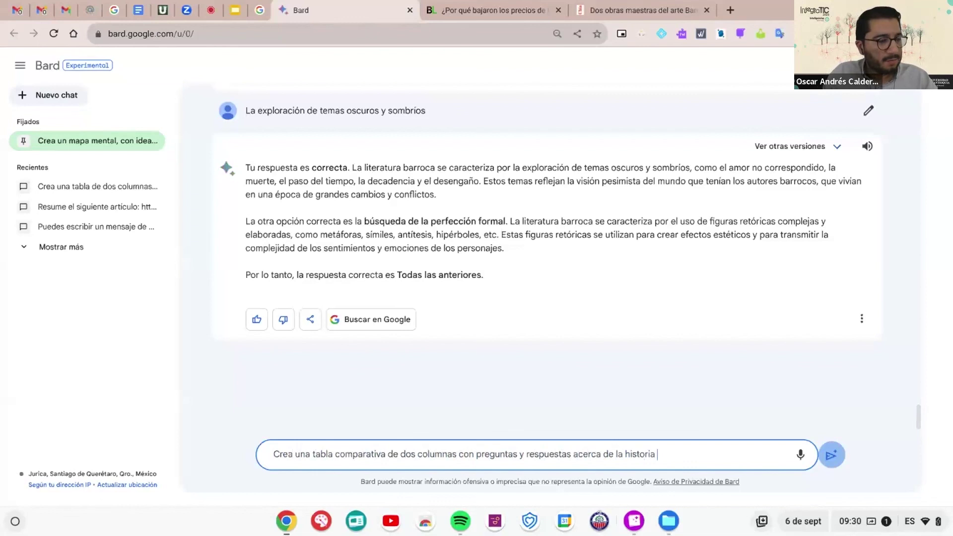
text(del arte )
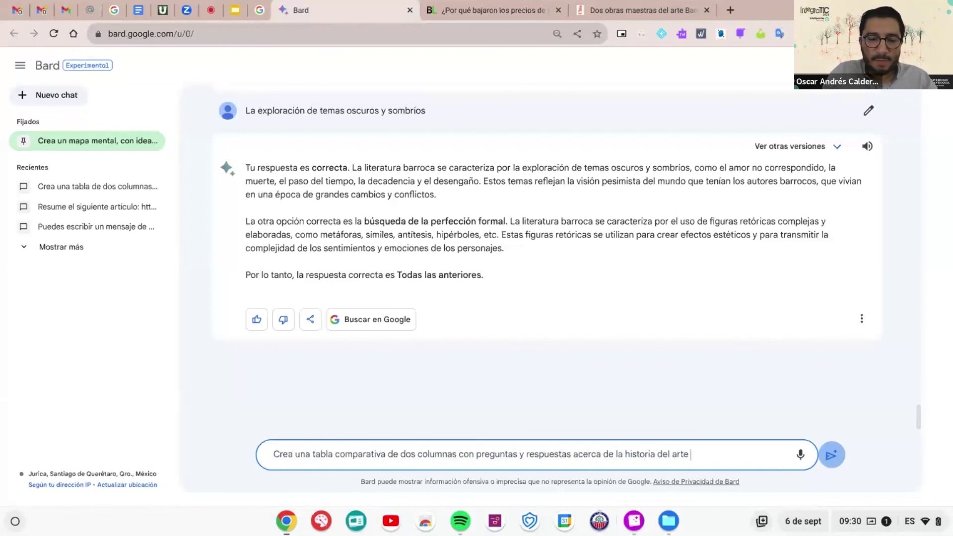
text(barrco)
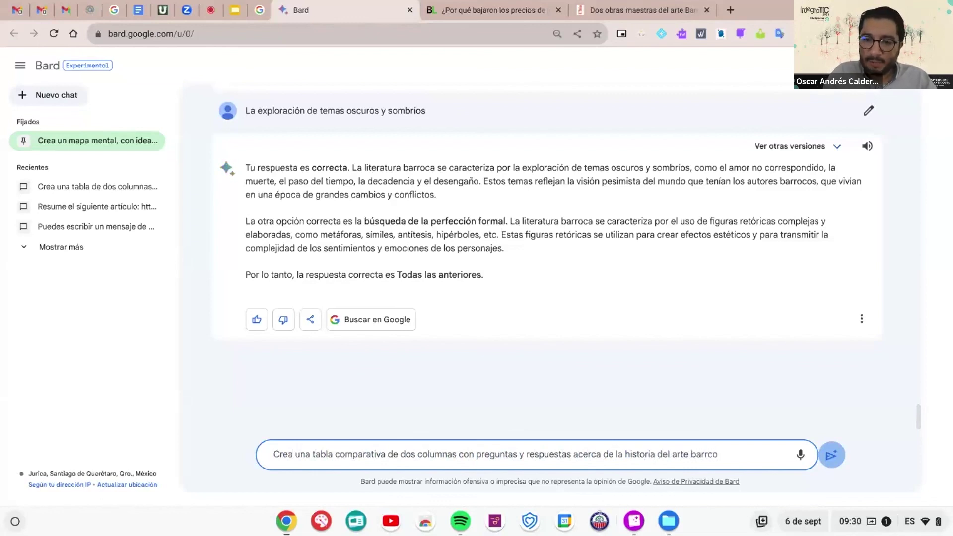
key(BackSpace)
key(BackSpace)
text(oco.)
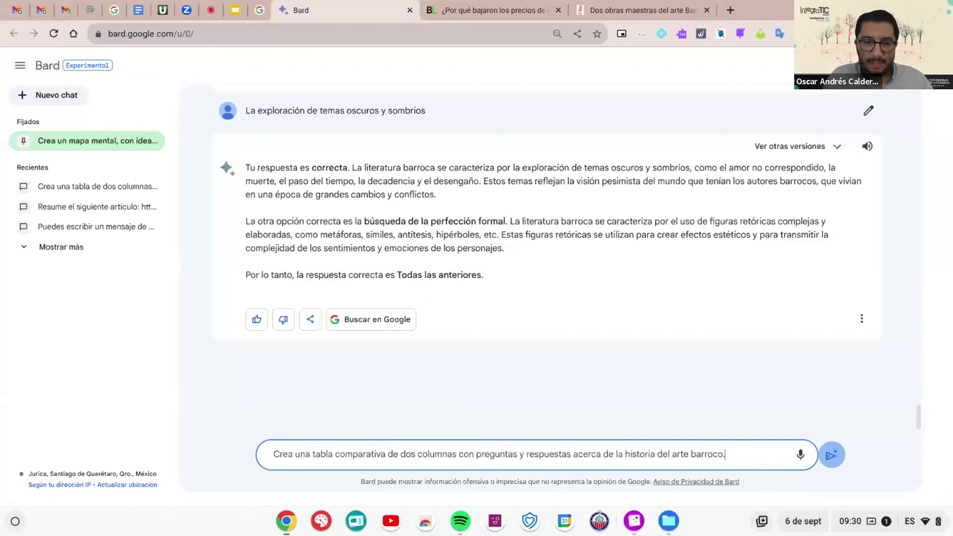
scroll(328, 453, up, 5)
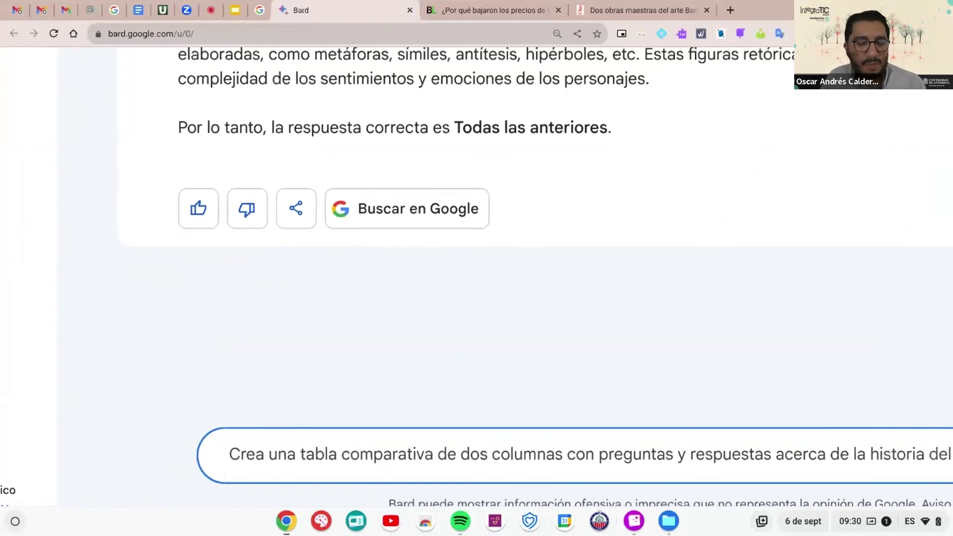
scroll(476, 297, down, 5)
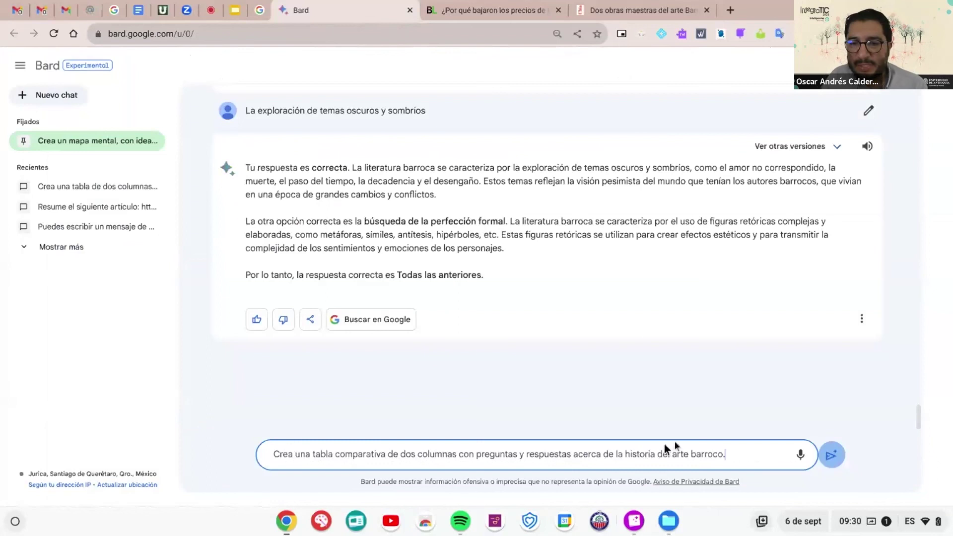
click(837, 455)
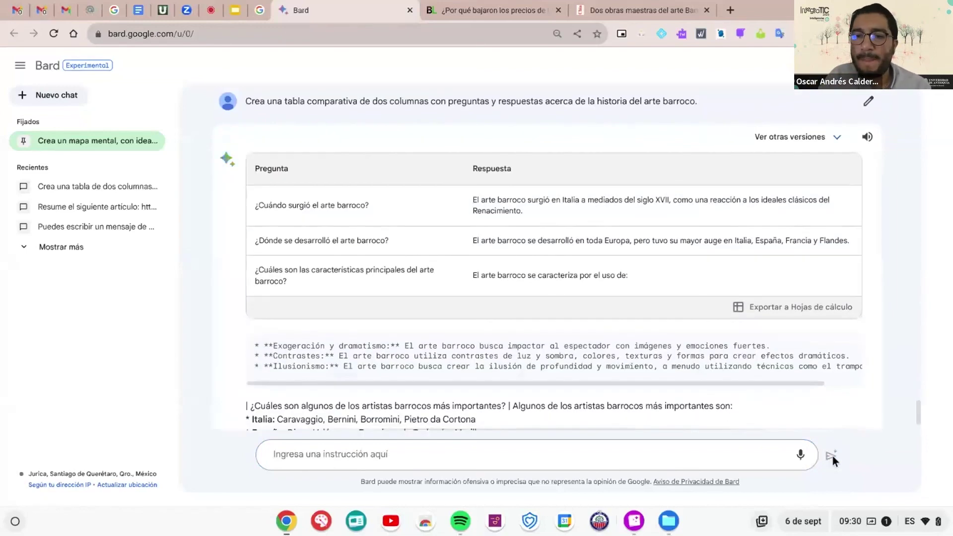
- Examine the questions and answers in the generated baroque art table at enlarged size
scroll(773, 282, up, 1)
key(ctrl+plus)
key(ctrl+plus)
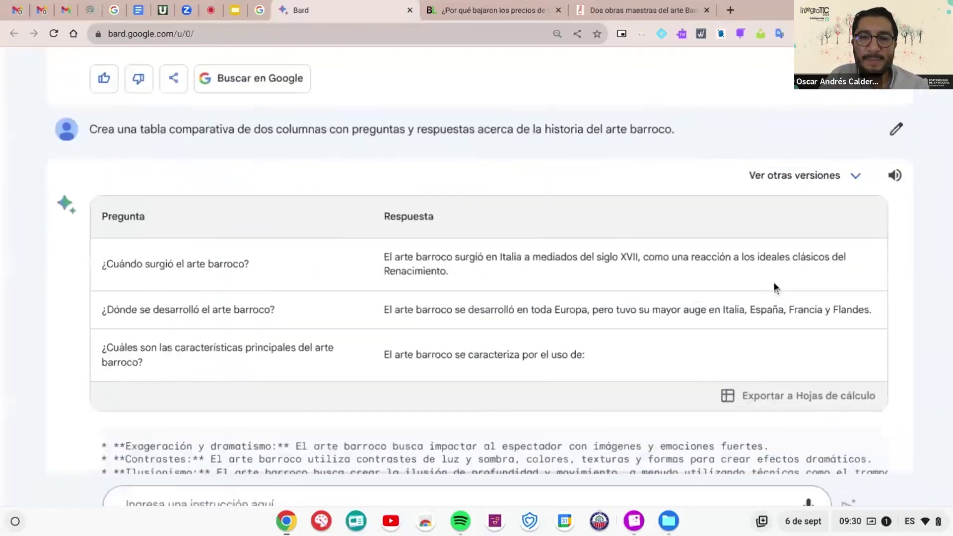
key(ctrl+minus)
key(ctrl+minus)
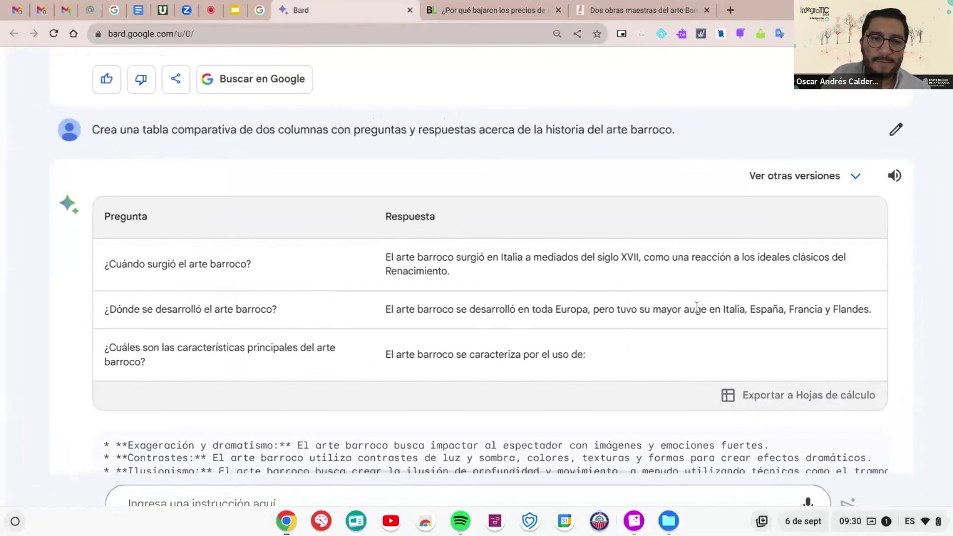
key(ctrl+plus)
key(ctrl+plus)
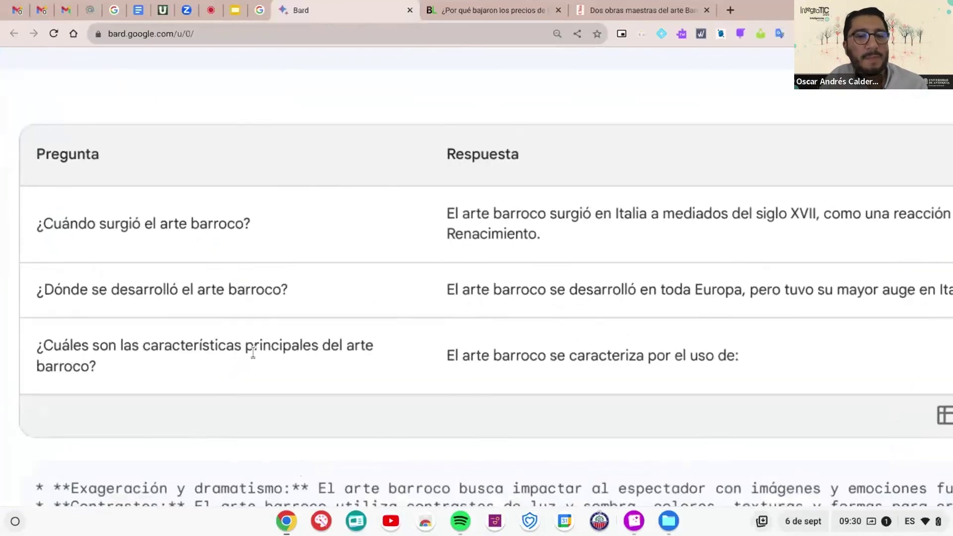
key(ctrl+minus)
key(ctrl+minus)
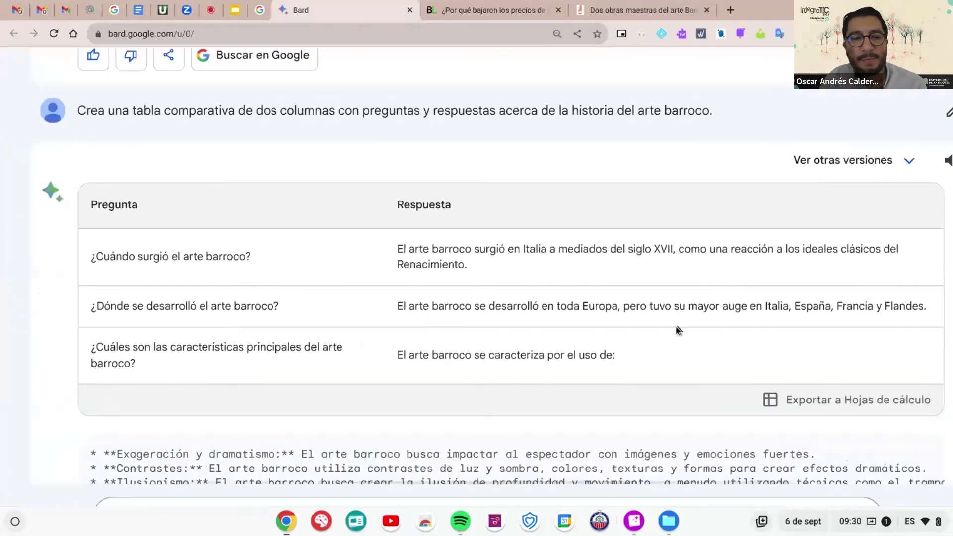
- Read the text below the table about the characteristics, artists and legacy of baroque art at enlarged size
scroll(667, 337, down, 2)
key(ctrl+plus)
key(ctrl+plus)
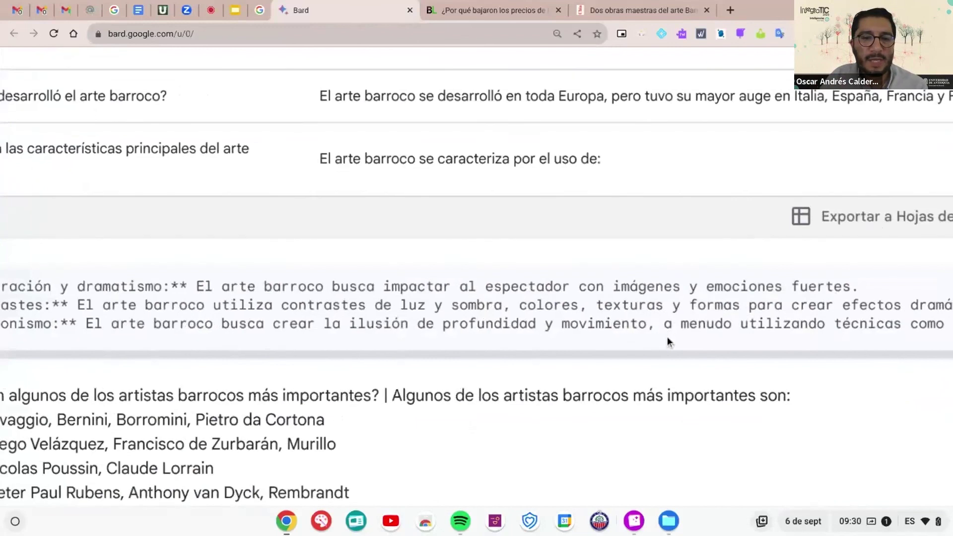
key(ctrl+minus)
key(ctrl+minus)
key(ctrl+plus)
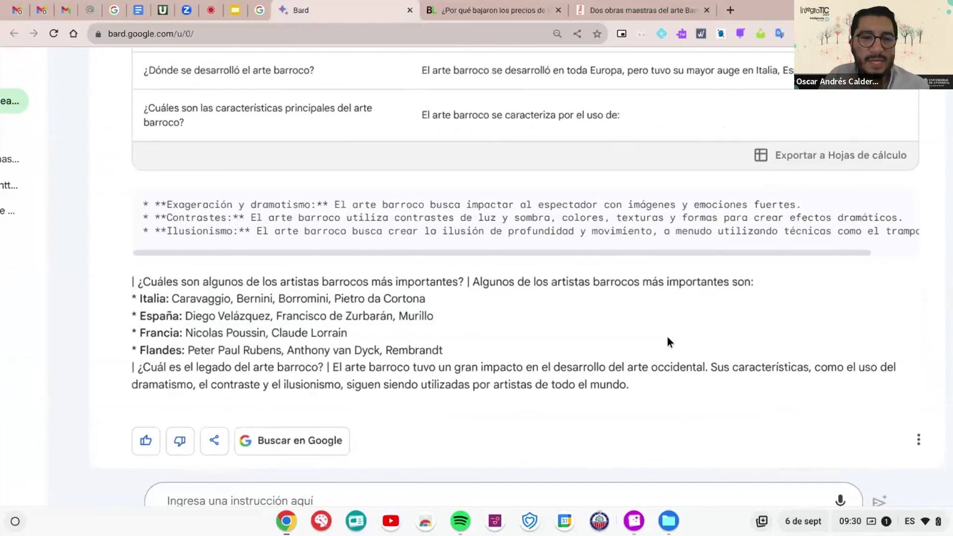
key(ctrl+minus)
scroll(667, 336, up, 3)
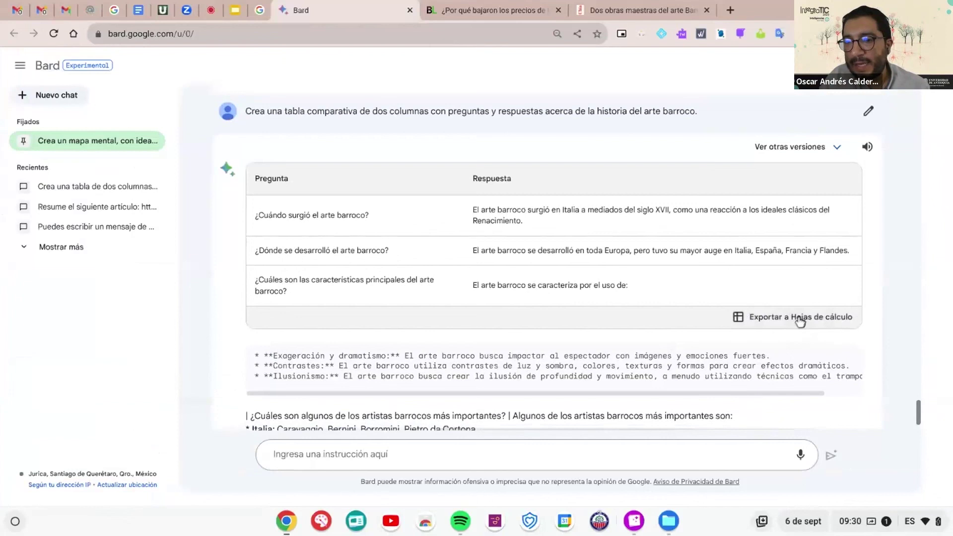
- Export the baroque art question-and-answer table to Google Sheets and open the new spreadsheet
scroll(800, 321, up, 5)
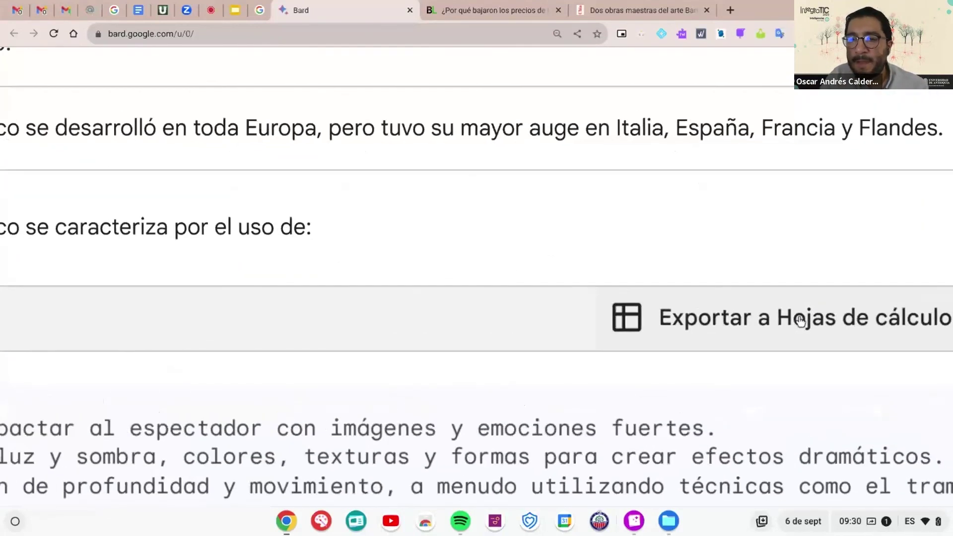
scroll(800, 322, down, 5)
click(799, 321)
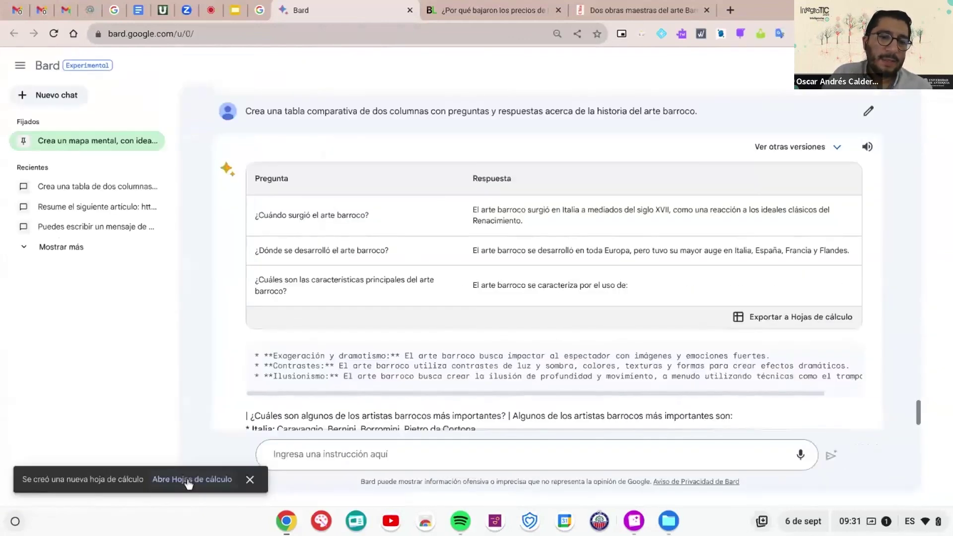
click(188, 479)
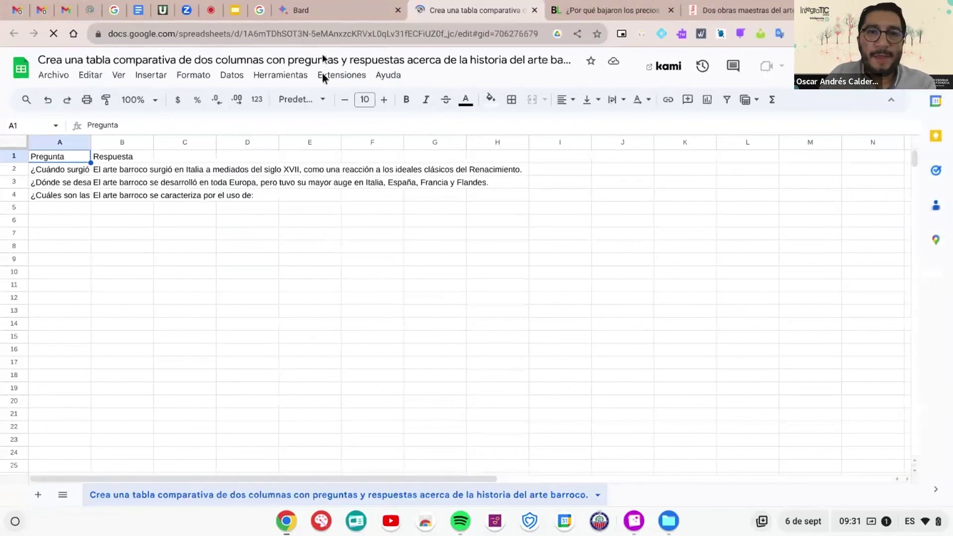
- Switch back to the Bard chat and review the comparison table and the text below it
mouse_move(323, 13)
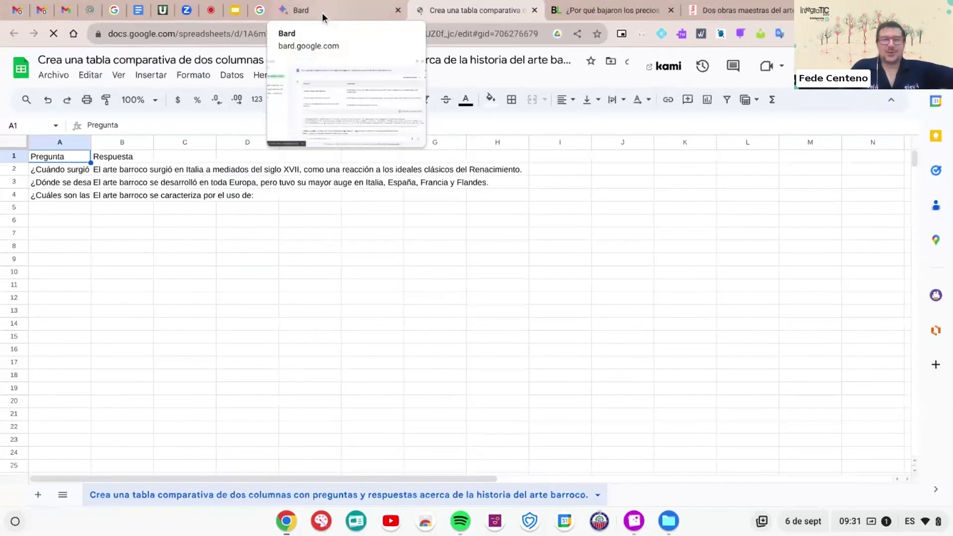
click(322, 13)
scroll(341, 229, down, 3)
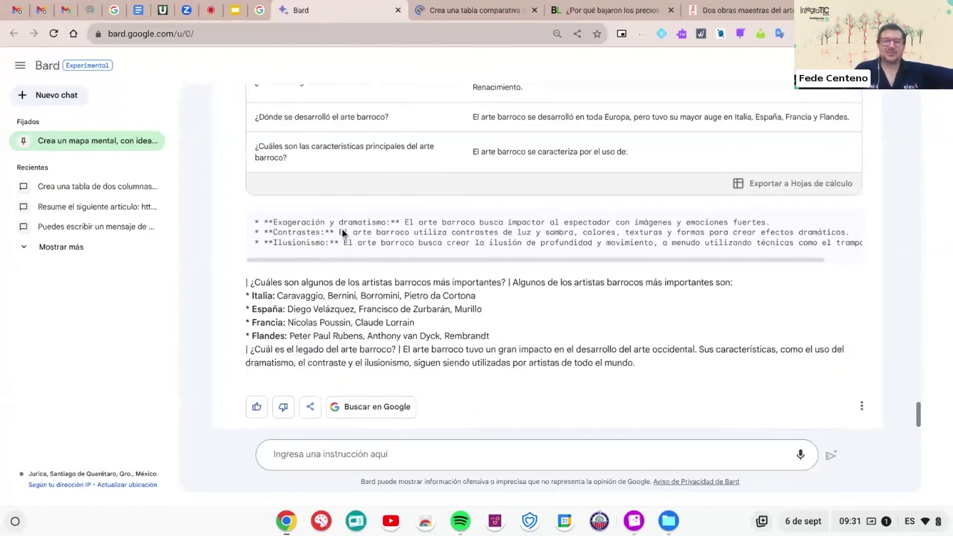
scroll(342, 232, up, 5)
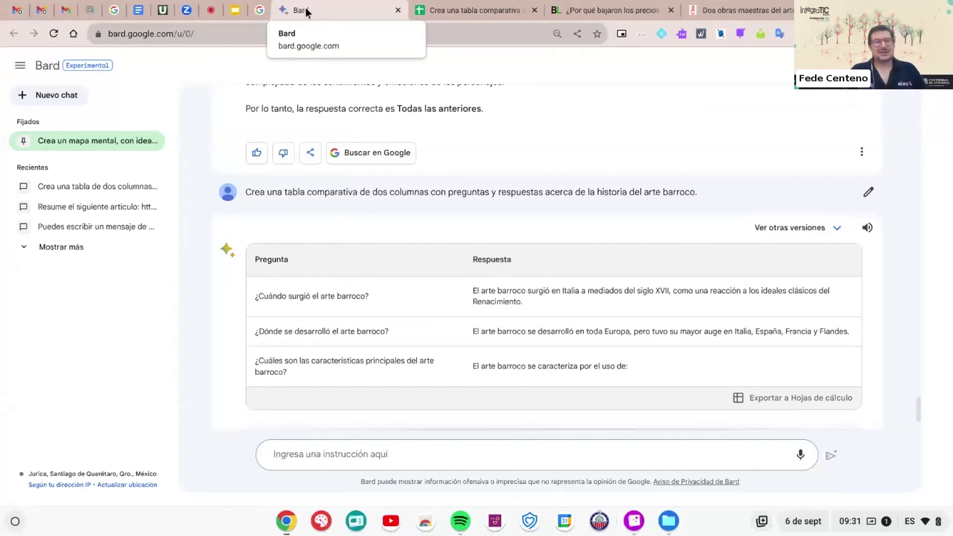
- Expand the list of recent chats and look back through the conversation to the baroque literature prompt
click(43, 254)
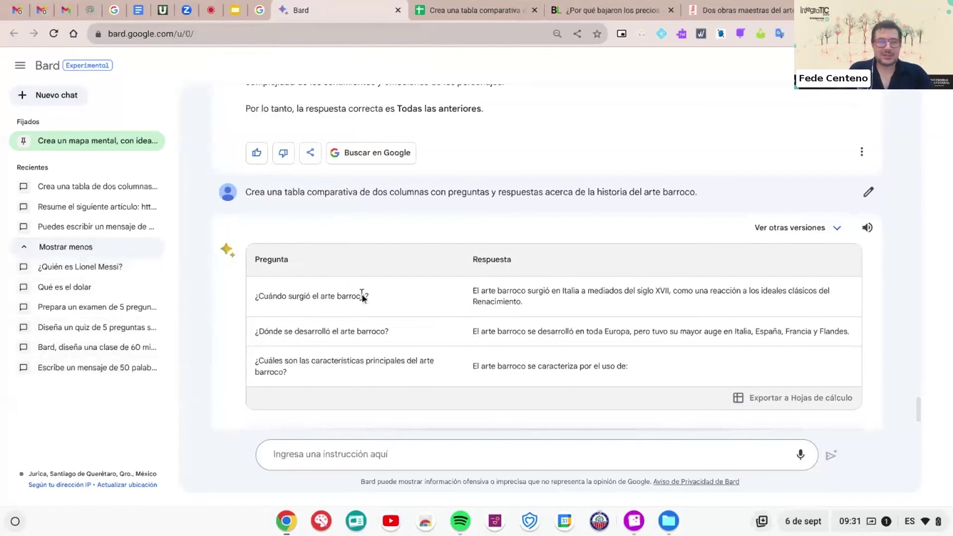
scroll(362, 294, down, 5)
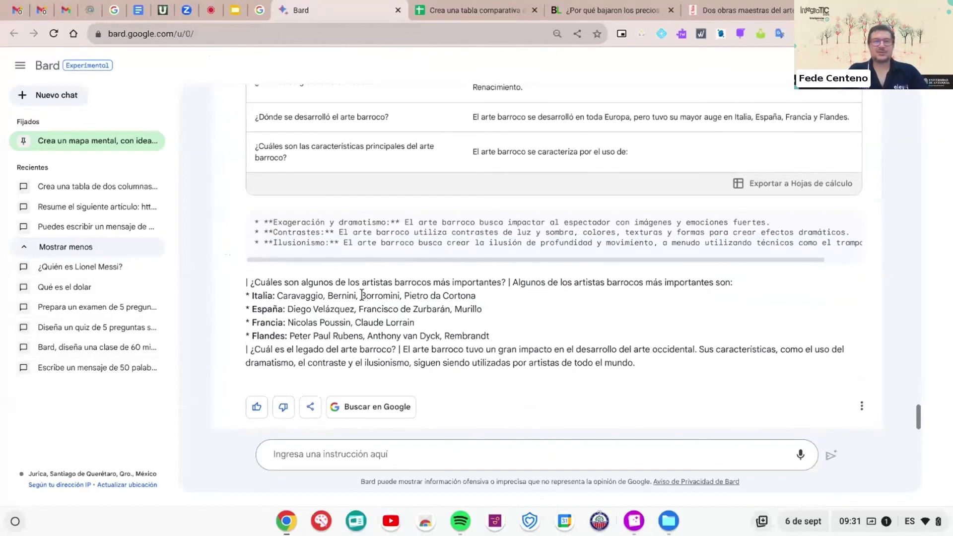
scroll(362, 295, up, 4)
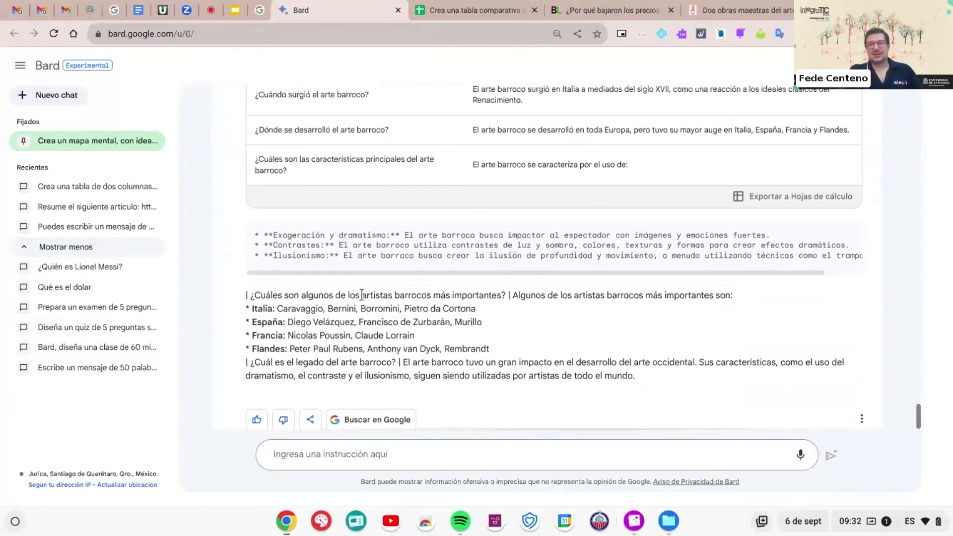
scroll(362, 294, up, 6)
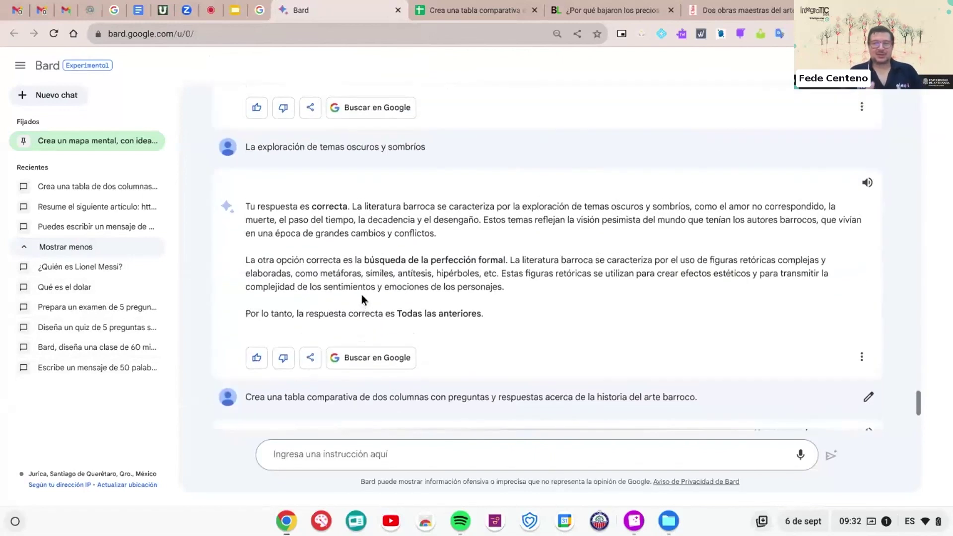
scroll(361, 294, up, 10)
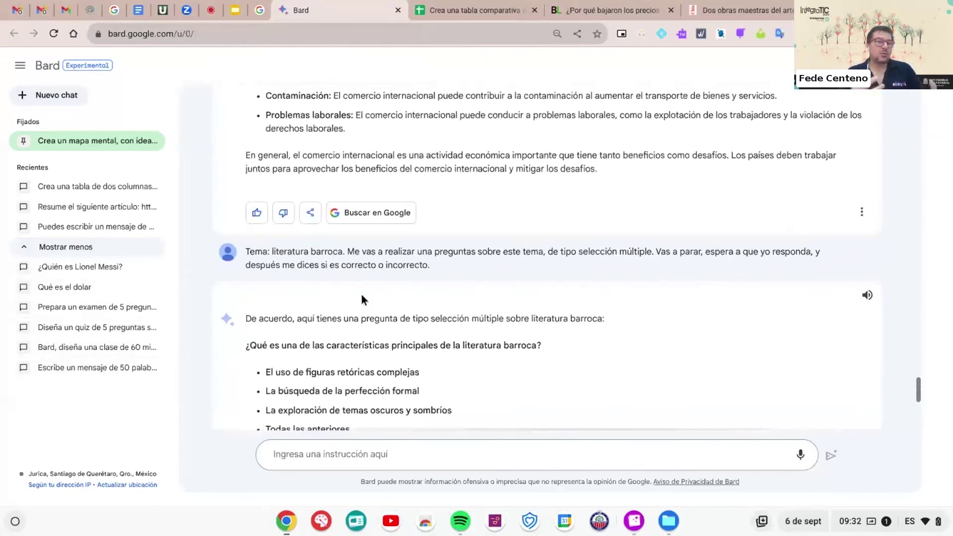
- Go back to the start of the conversation and review the agricultural inputs mind map and the three-question exam
scroll(362, 294, up, 10)
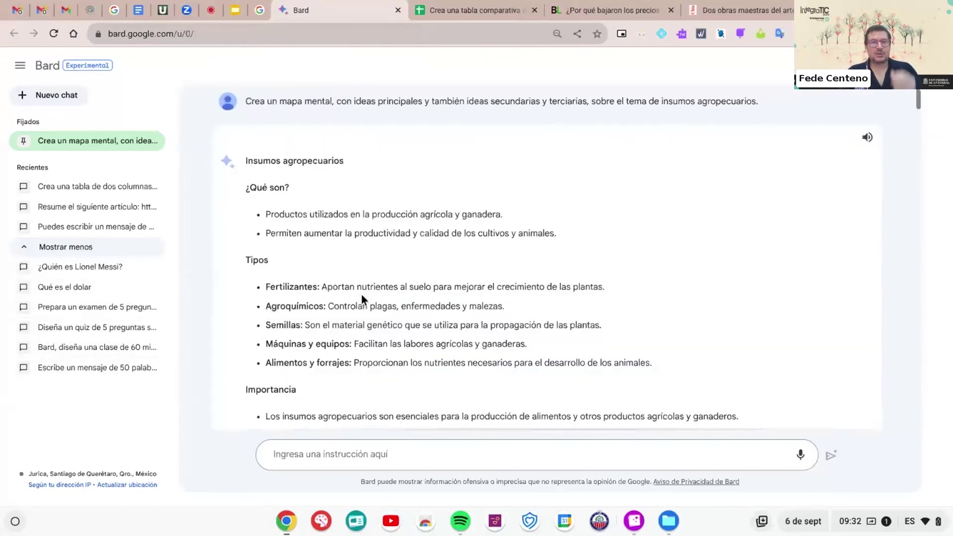
scroll(361, 295, down, 15)
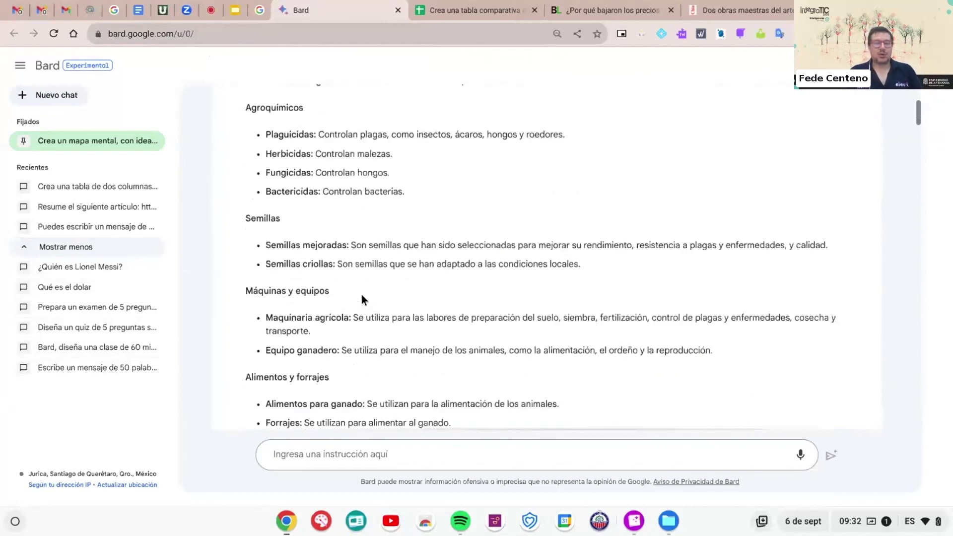
scroll(361, 294, down, 10)
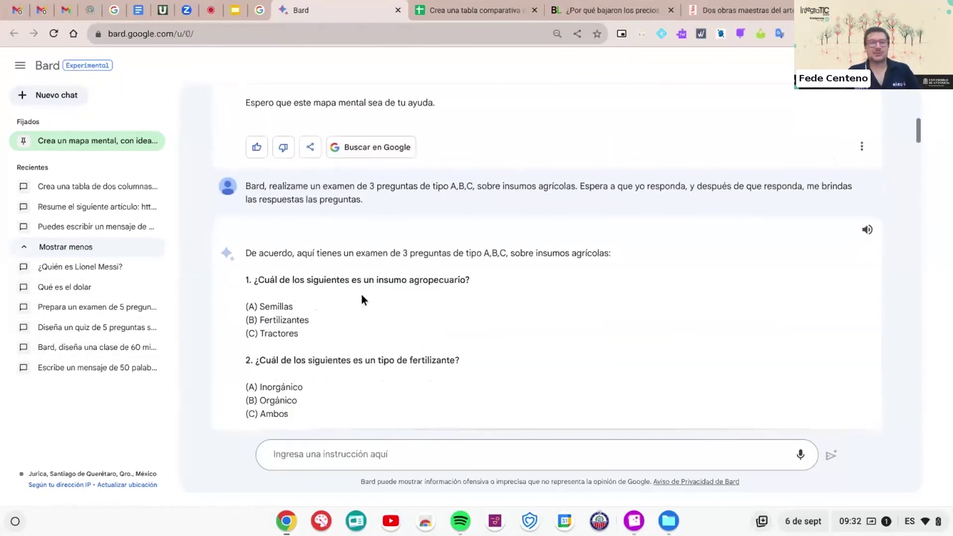
scroll(361, 294, down, 12)
scroll(362, 295, down, 15)
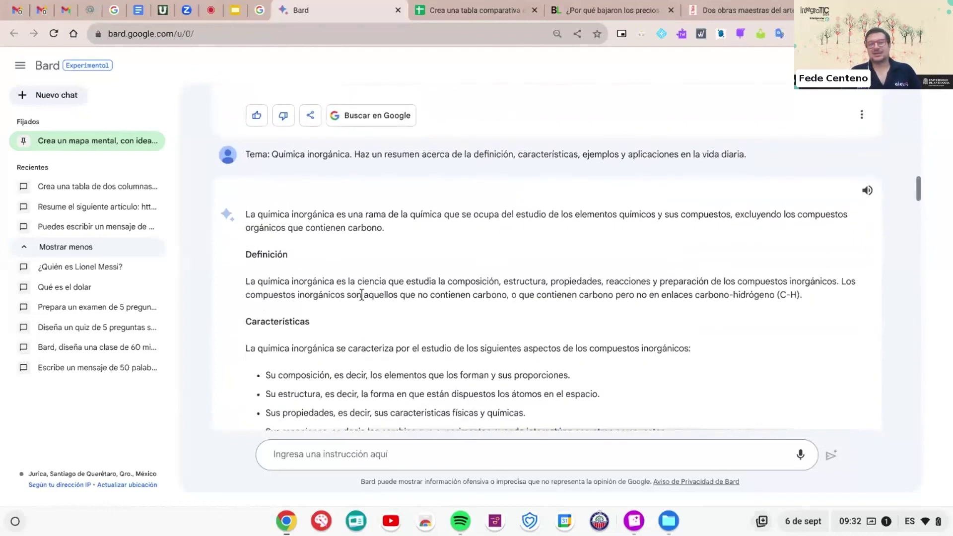
- Read the inorganic chemistry summary prompt and Bard's definition, characteristics, examples and applications at enlarged size
scroll(362, 293, up, 5)
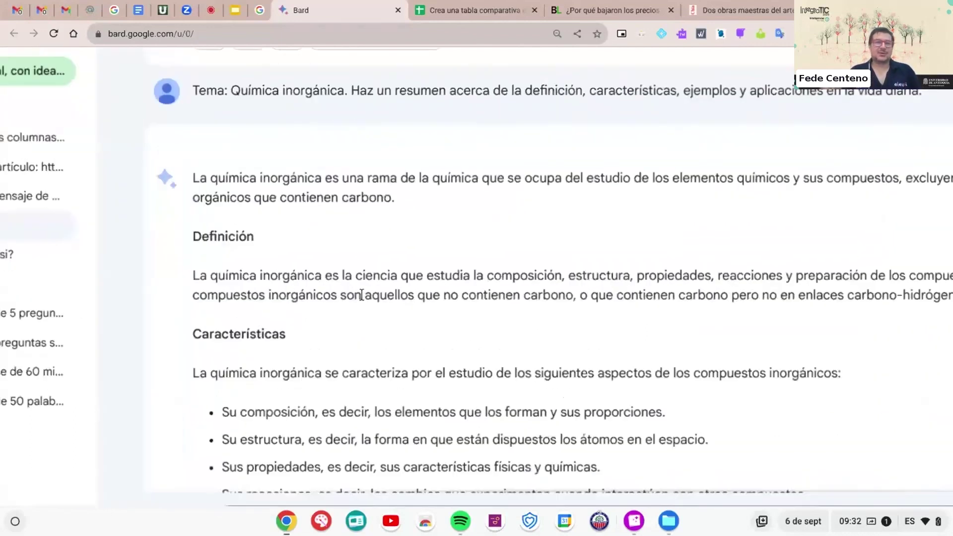
scroll(361, 294, down, 5)
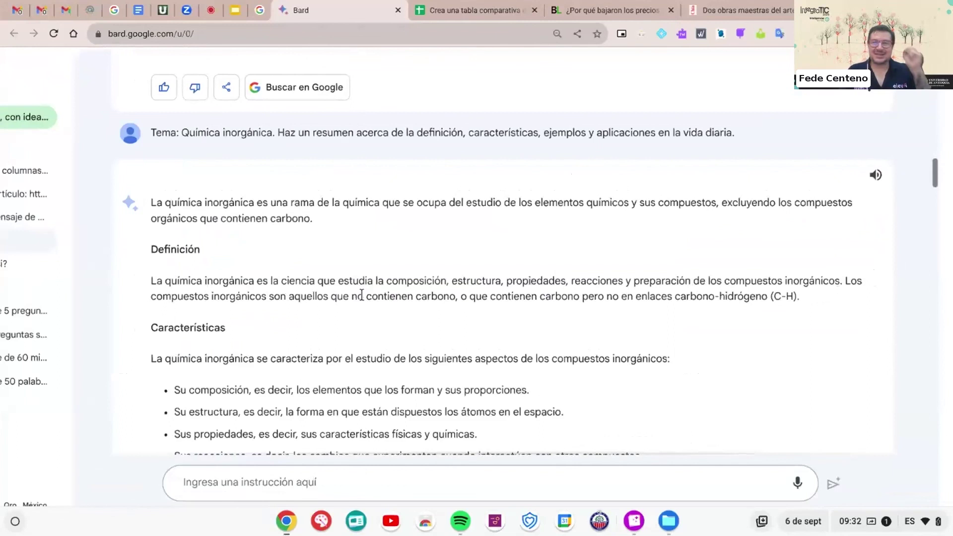
scroll(361, 295, down, 7)
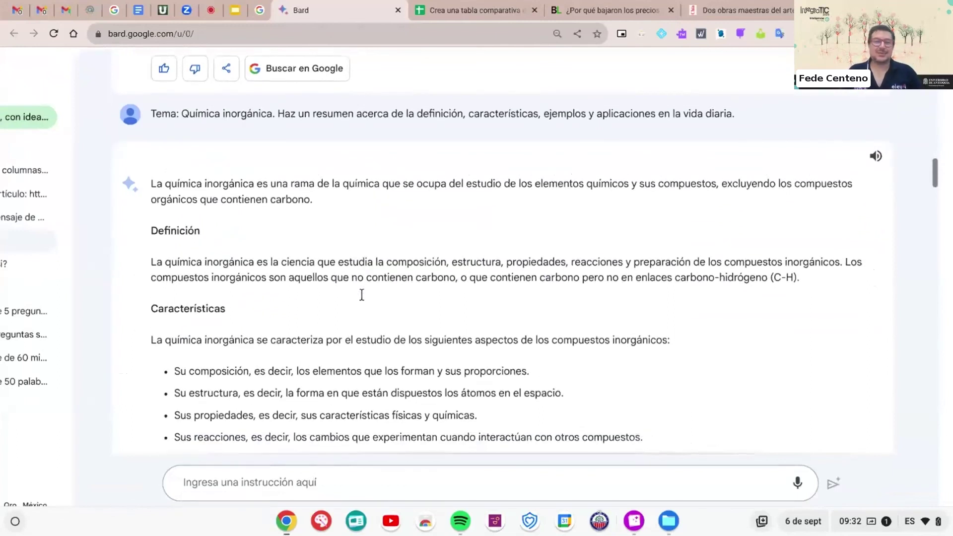
scroll(362, 293, down, 4)
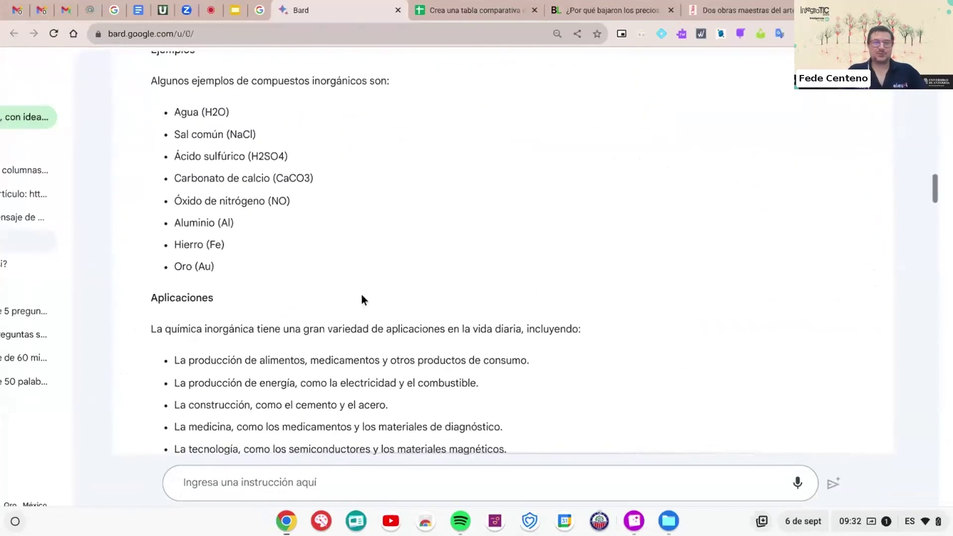
key(ctrl+minus)
scroll(362, 294, down, 7)
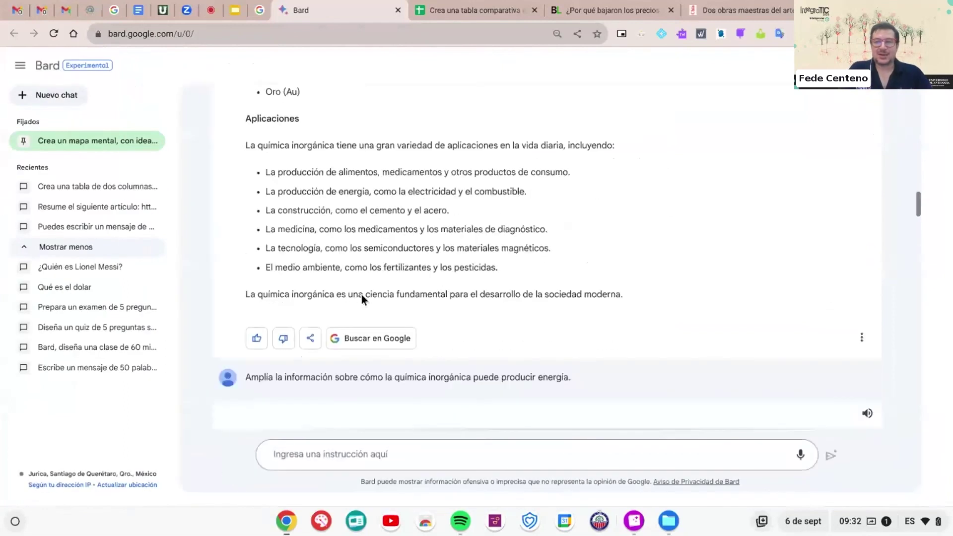
- Review the expanded answer on how inorganic chemistry can produce energy and show its related Google searches
scroll(362, 294, down, 1)
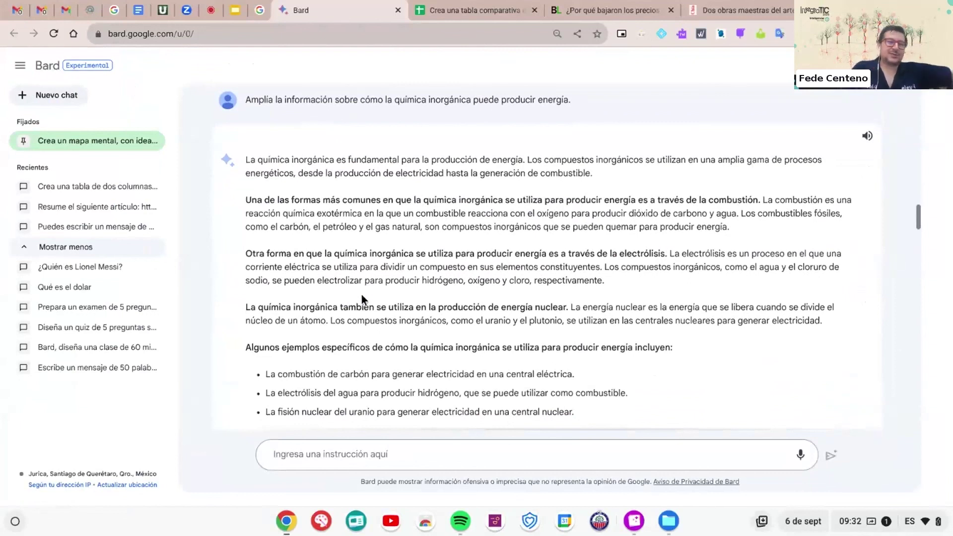
scroll(361, 294, down, 3)
scroll(361, 296, down, 2)
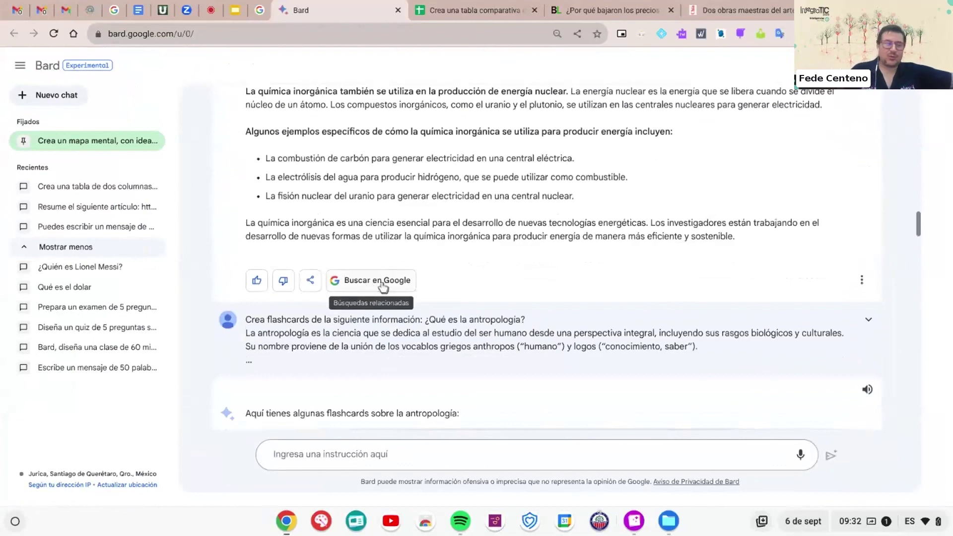
click(382, 286)
- Examine the anthropology flashcards prompt and read through the flashcards Bard generated from the supplied text
scroll(382, 286, down, 6)
scroll(382, 287, down, 3)
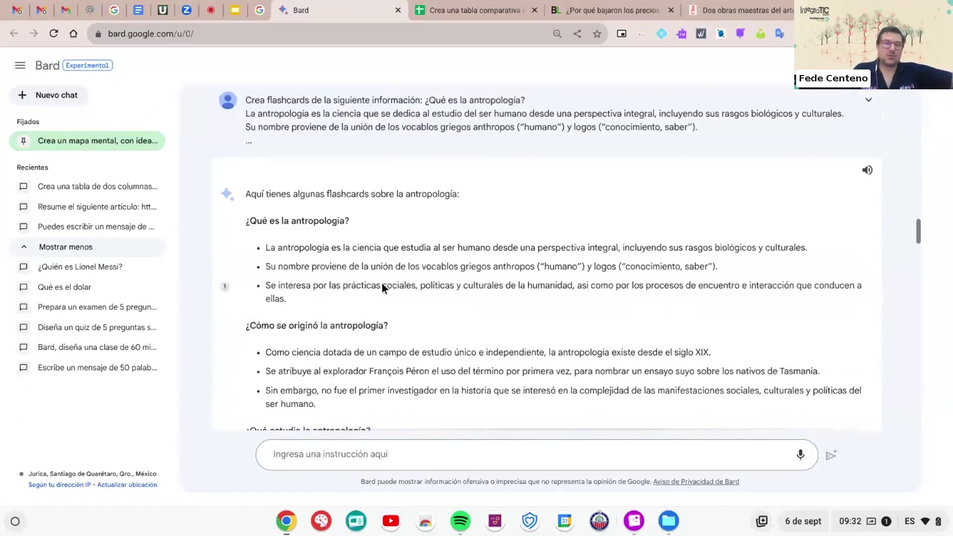
scroll(382, 287, up, 3)
scroll(382, 286, down, 3)
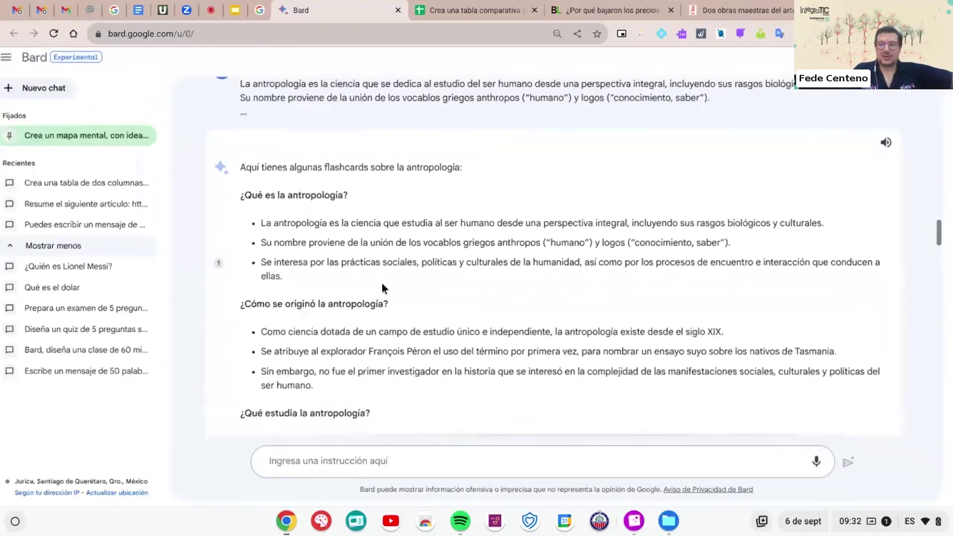
scroll(382, 287, up, 2)
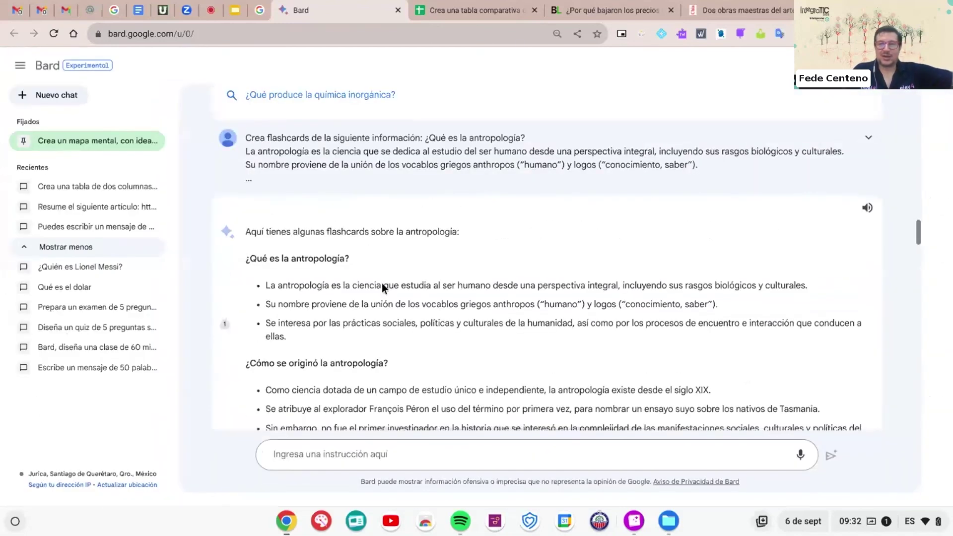
scroll(382, 286, down, 1)
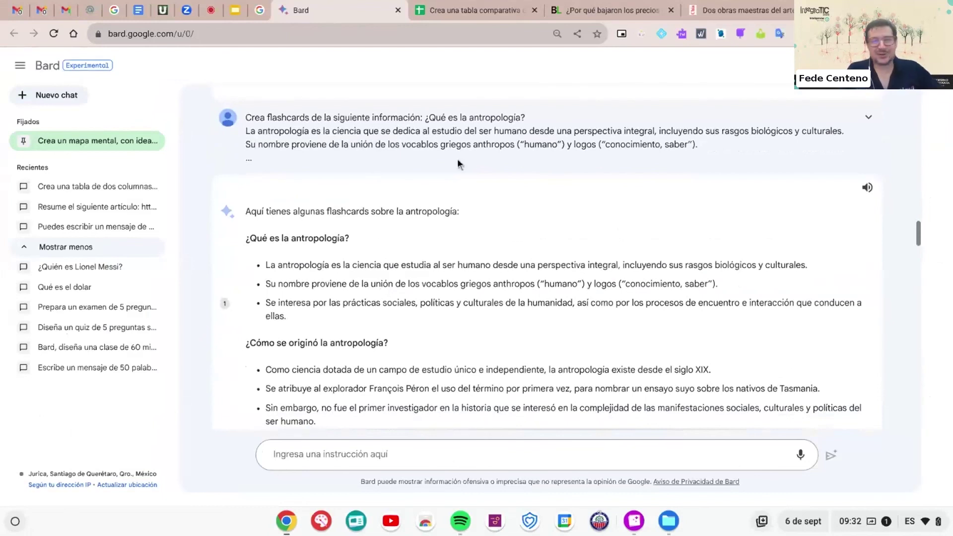
scroll(544, 197, down, 5)
scroll(543, 197, down, 6)
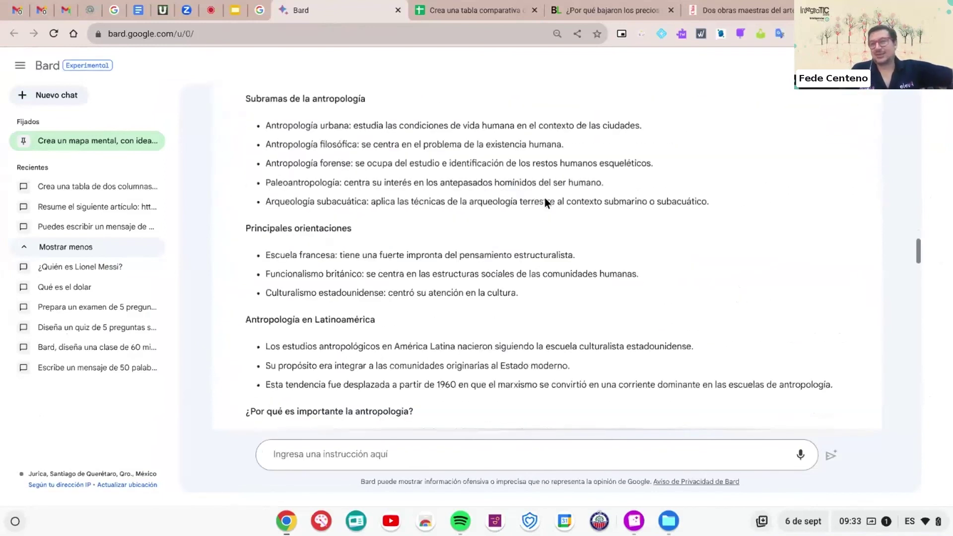